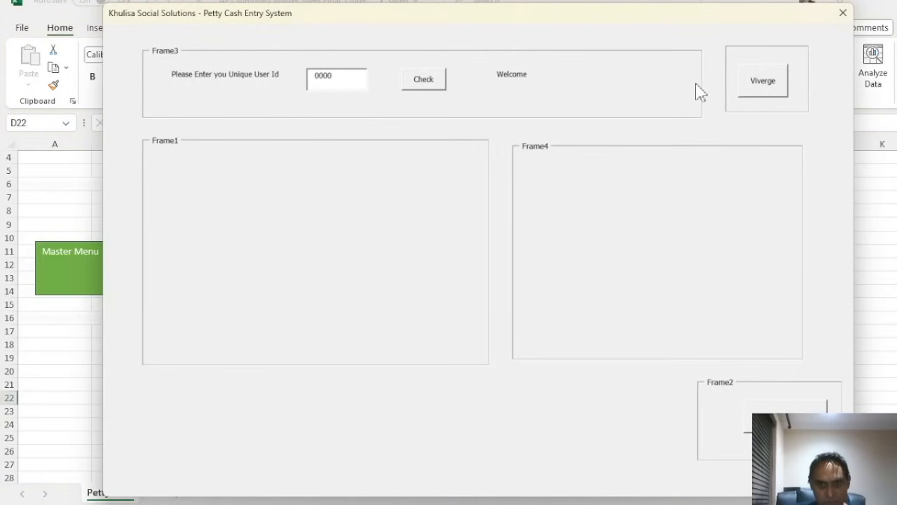
Log in as the chosen user and open the Audited Annual Financial Statements from Admin Access
{"action": "left_click", "coordinate": [757, 88]}
{"action": "left_click", "coordinate": [415, 84]}
{"action": "left_click", "coordinate": [691, 204]}
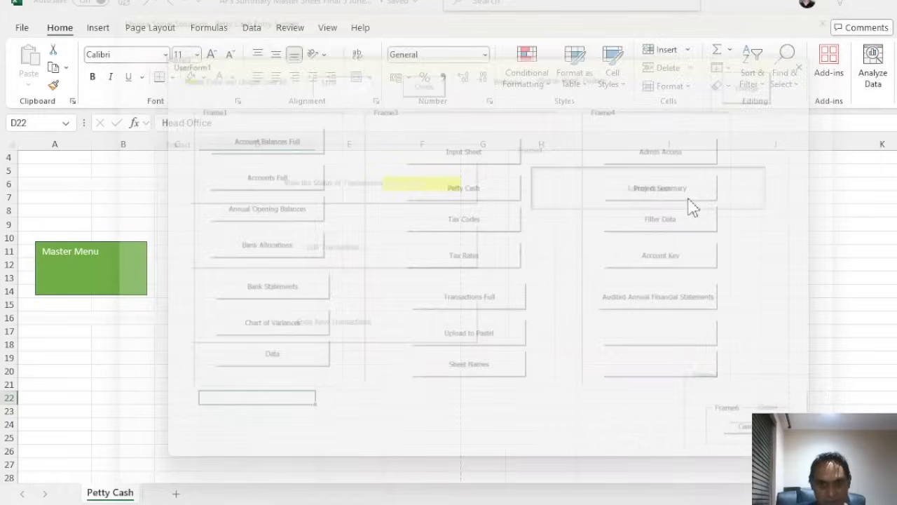
{"action": "left_click", "coordinate": [671, 300]}
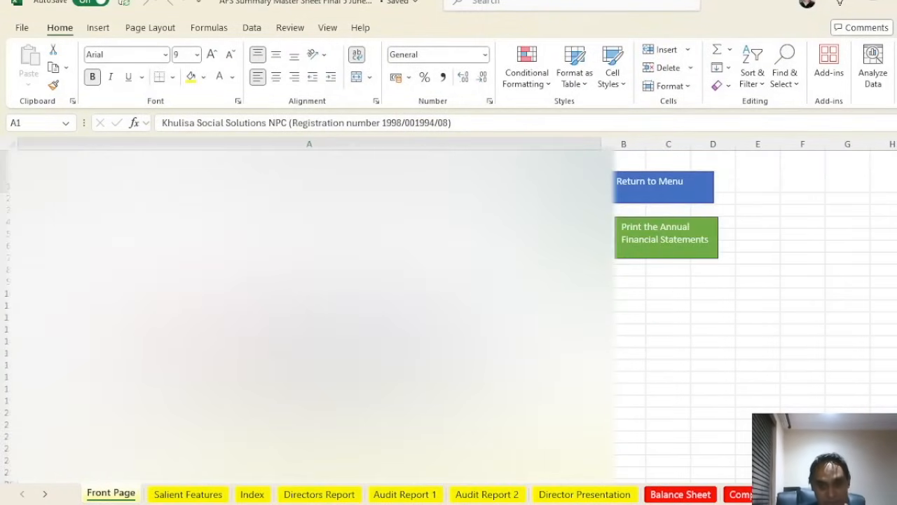
Review the Salient Features, Index, Directors Report, Audit Report, Director Presentation and Balance Sheet sheets
{"action": "left_click", "coordinate": [191, 495]}
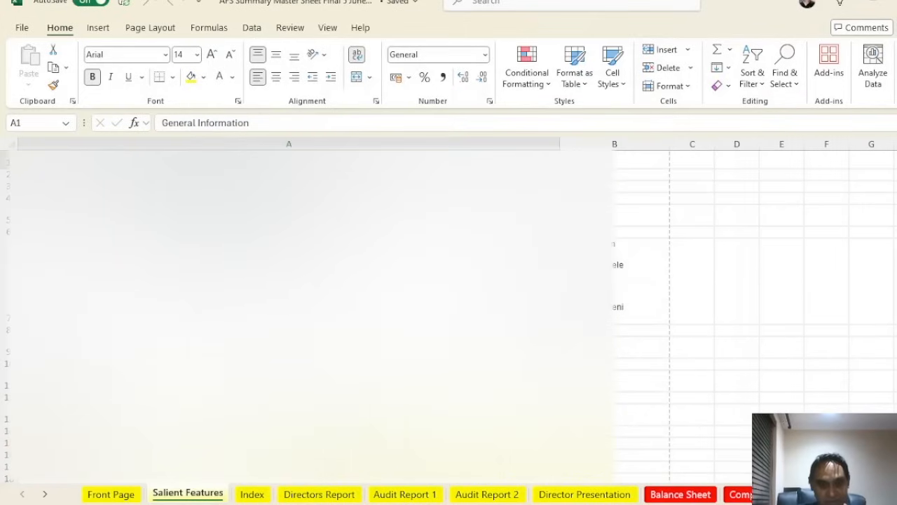
{"action": "left_click", "coordinate": [253, 493]}
{"action": "scroll", "coordinate": [308, 315], "scroll_direction": "up", "scroll_amount": 6}
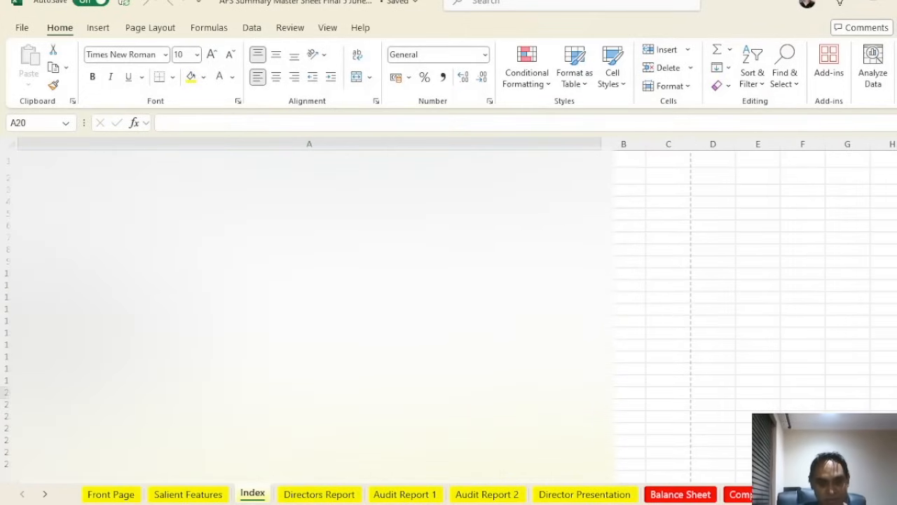
{"action": "left_click", "coordinate": [328, 497]}
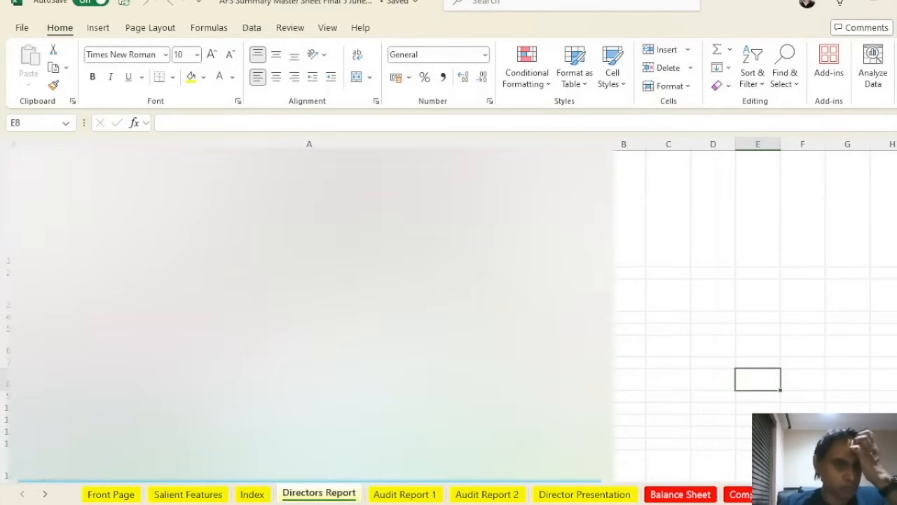
{"action": "left_click", "coordinate": [424, 494]}
{"action": "scroll", "coordinate": [449, 315], "scroll_direction": "down", "scroll_amount": 3}
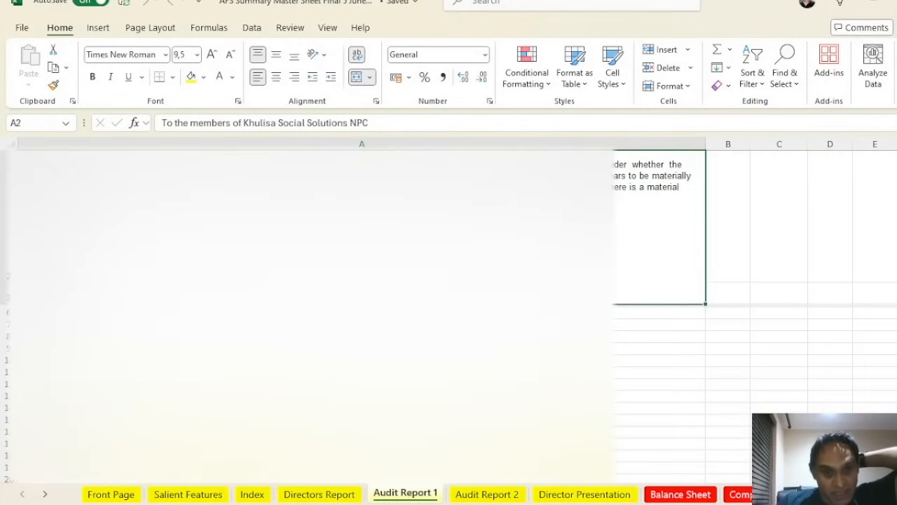
{"action": "left_click", "coordinate": [487, 494]}
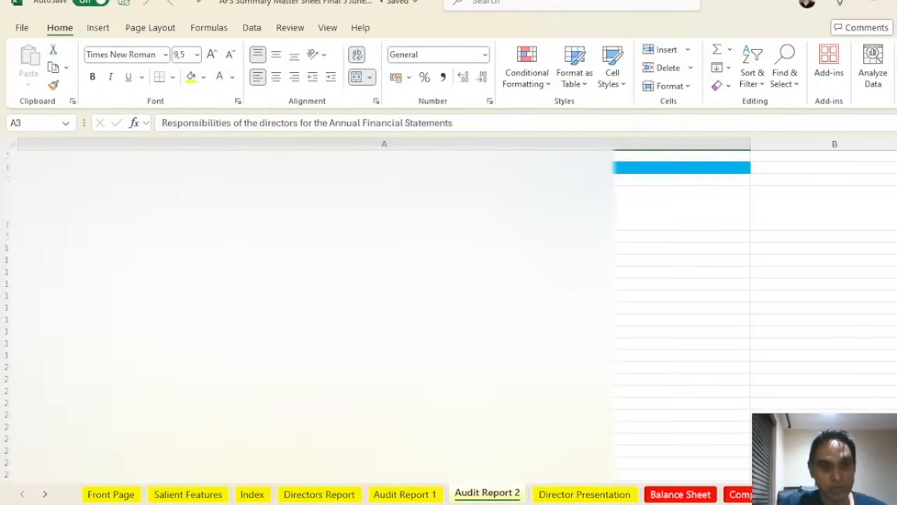
{"action": "left_click", "coordinate": [613, 496]}
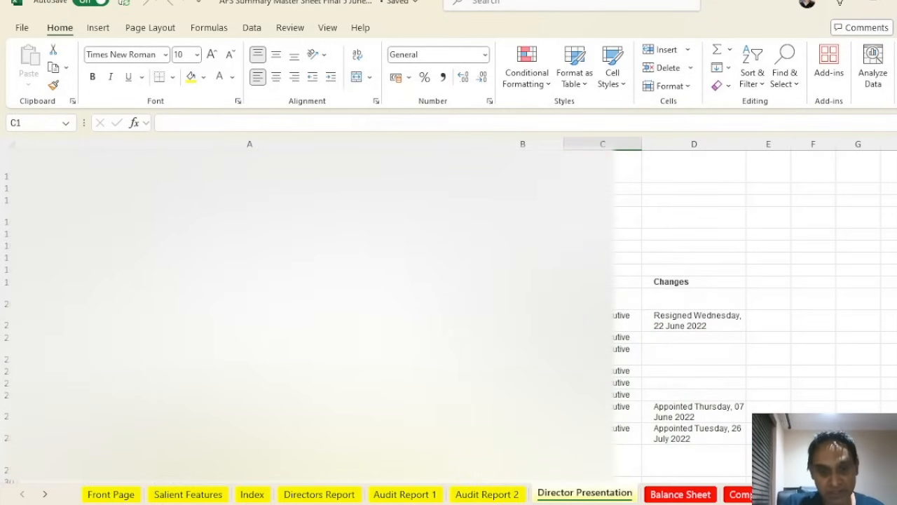
{"action": "left_click", "coordinate": [680, 495]}
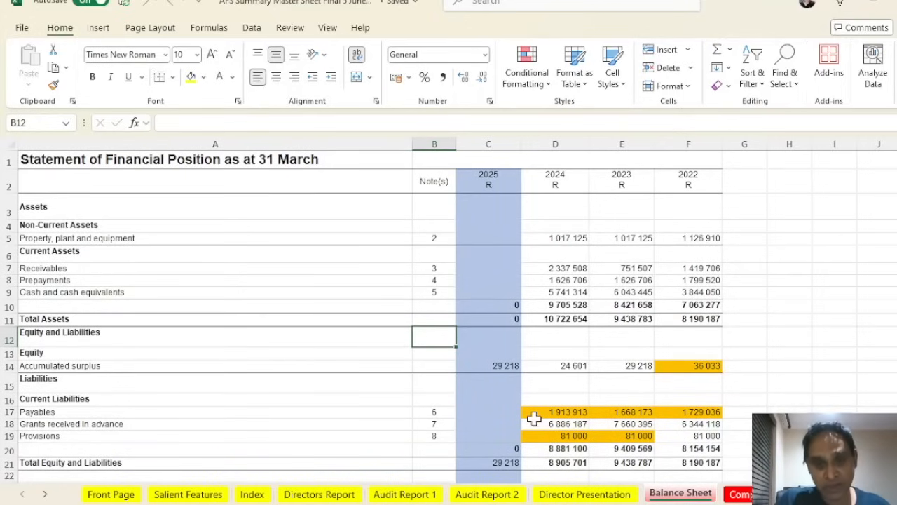
Inspect the 2022–2025 year columns on Balance Sheet, then view the Comprehensive Inc sheet from the top
{"action": "left_click", "coordinate": [633, 141]}
{"action": "left_click", "coordinate": [544, 141]}
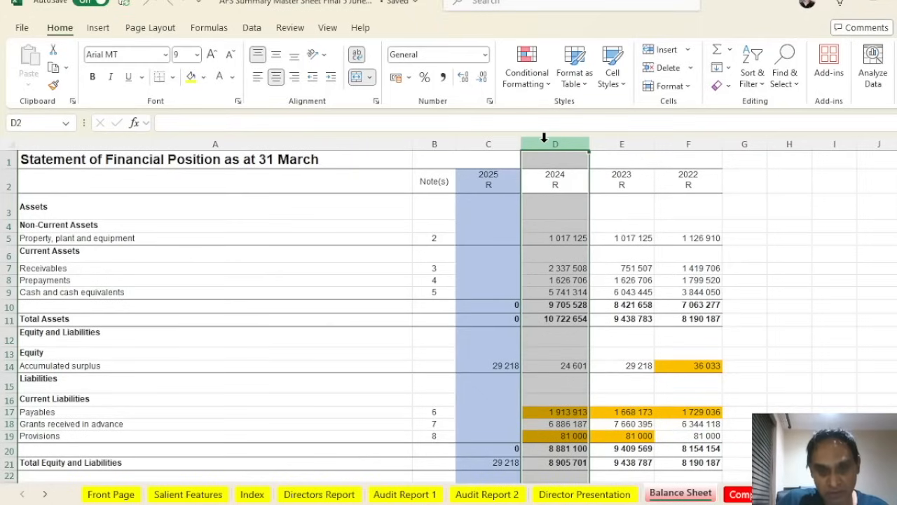
{"action": "left_click", "coordinate": [692, 138]}
{"action": "left_click", "coordinate": [633, 140]}
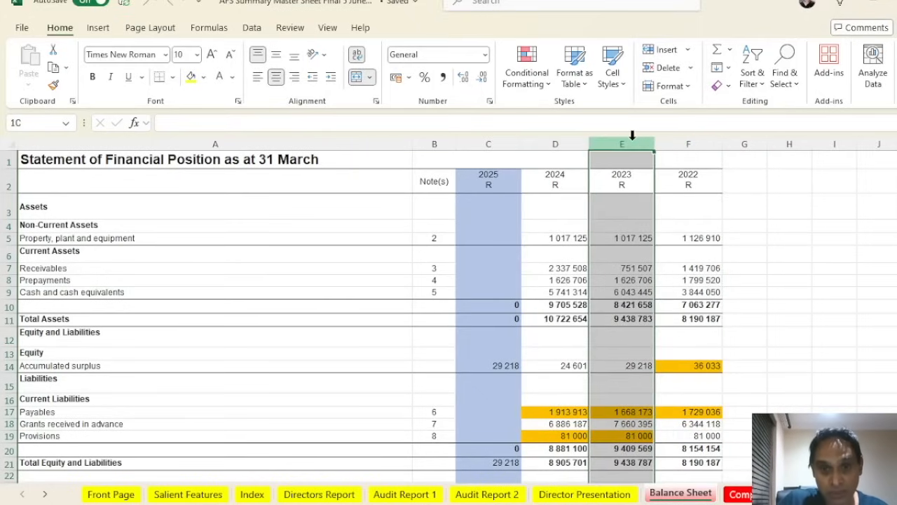
{"action": "left_click", "coordinate": [545, 143]}
{"action": "left_click", "coordinate": [495, 143]}
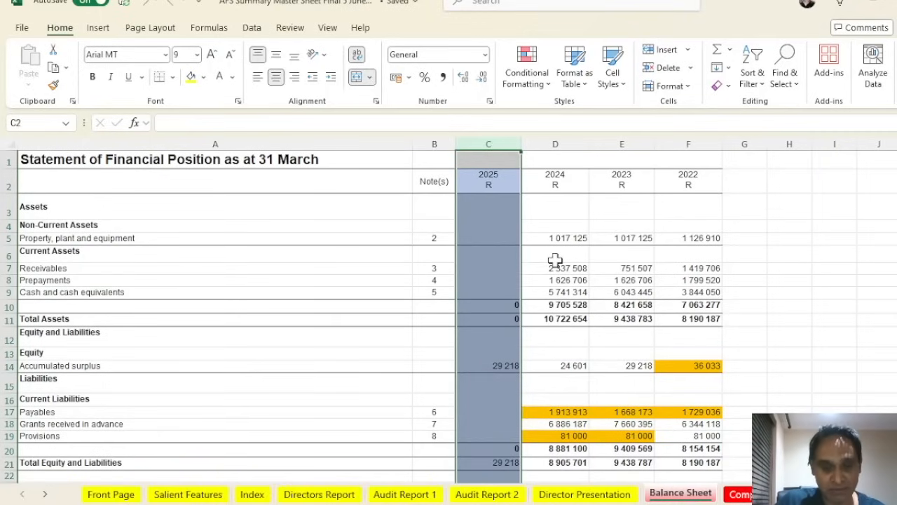
{"action": "left_click", "coordinate": [740, 494]}
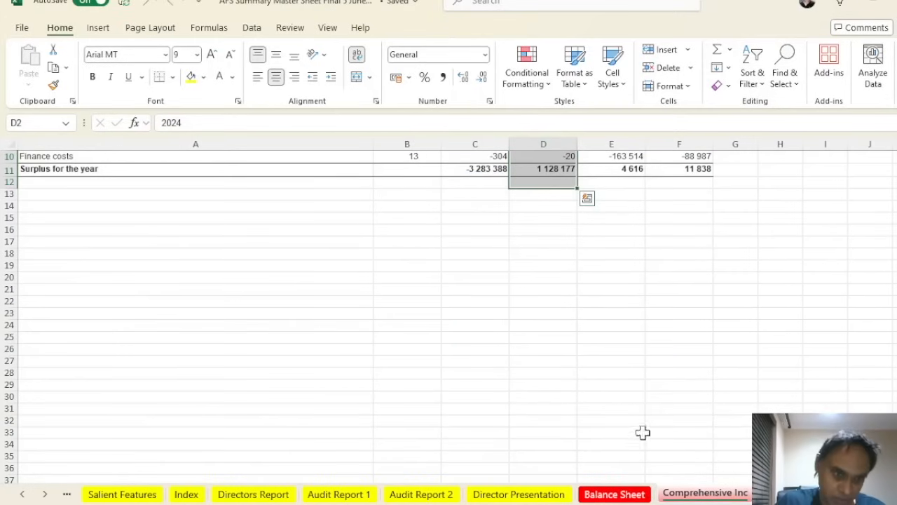
{"action": "scroll", "coordinate": [569, 357], "scroll_direction": "up", "scroll_amount": 3}
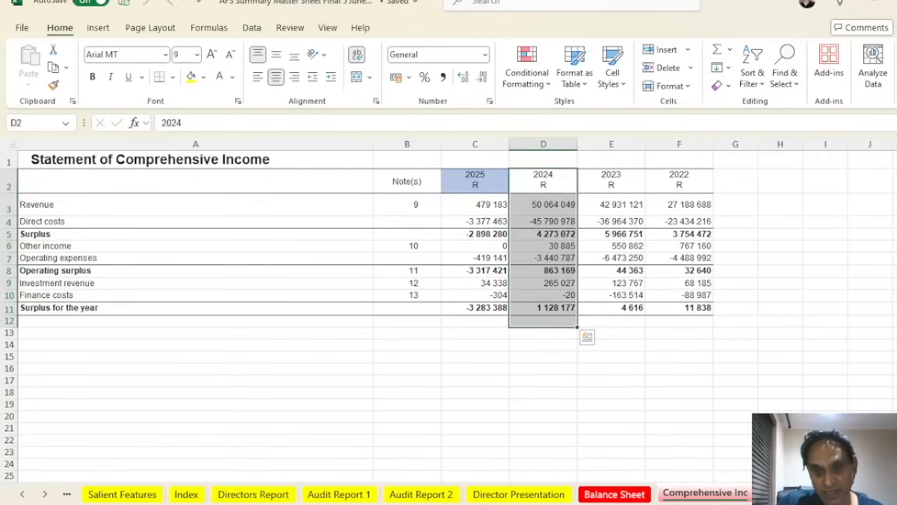
Review the Changes in Equity, Cash Flow and Acc Policies 1 sheets
{"action": "key", "text": "ctrl+Page_Down"}
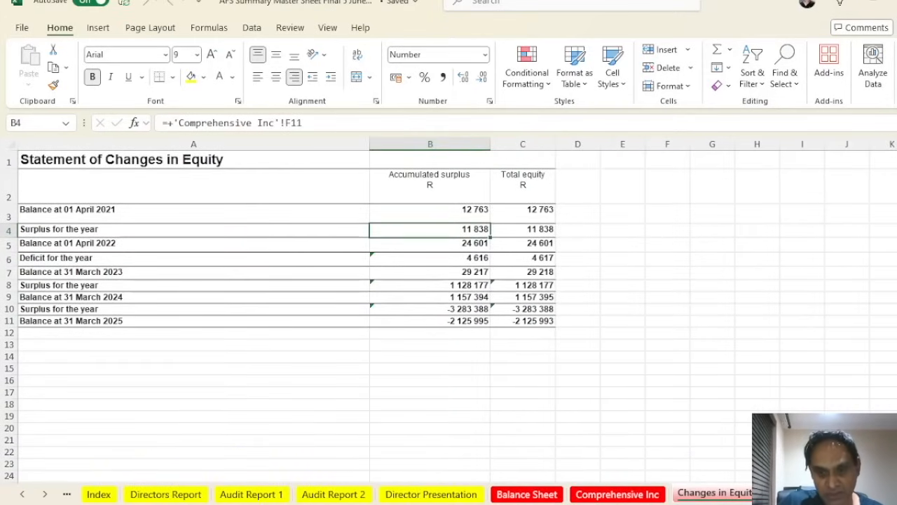
{"action": "key", "text": "ctrl+Page_Down"}
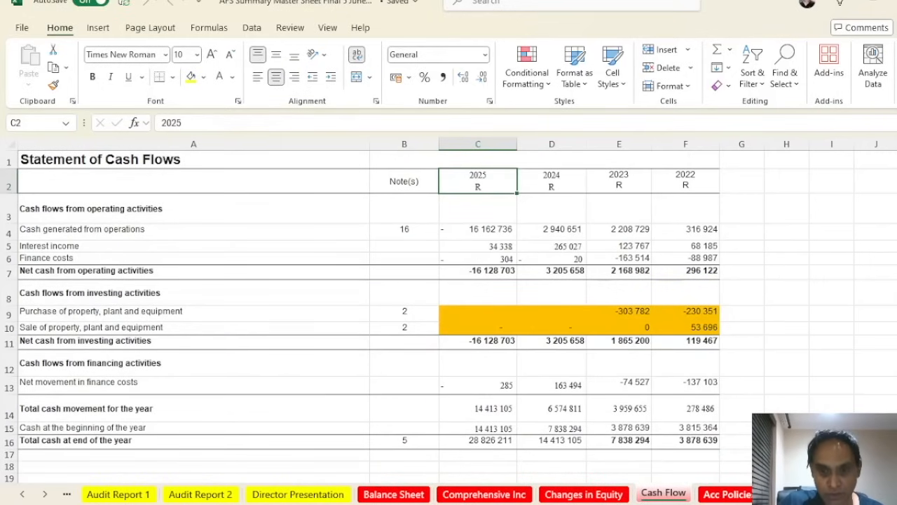
{"action": "key", "text": "ctrl+Page_Down"}
{"action": "scroll", "coordinate": [543, 289], "scroll_direction": "up", "scroll_amount": 6}
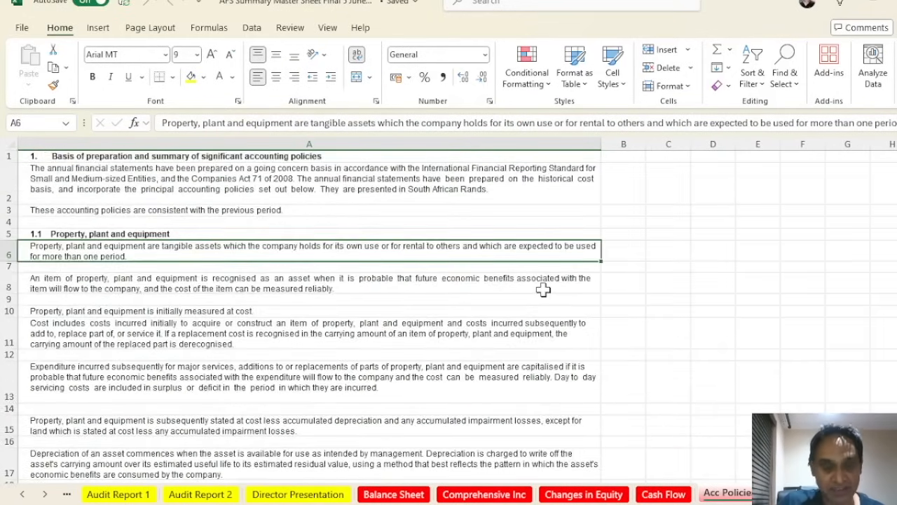
{"action": "scroll", "coordinate": [543, 289], "scroll_direction": "down", "scroll_amount": 9}
{"action": "scroll", "coordinate": [546, 292], "scroll_direction": "up", "scroll_amount": 5}
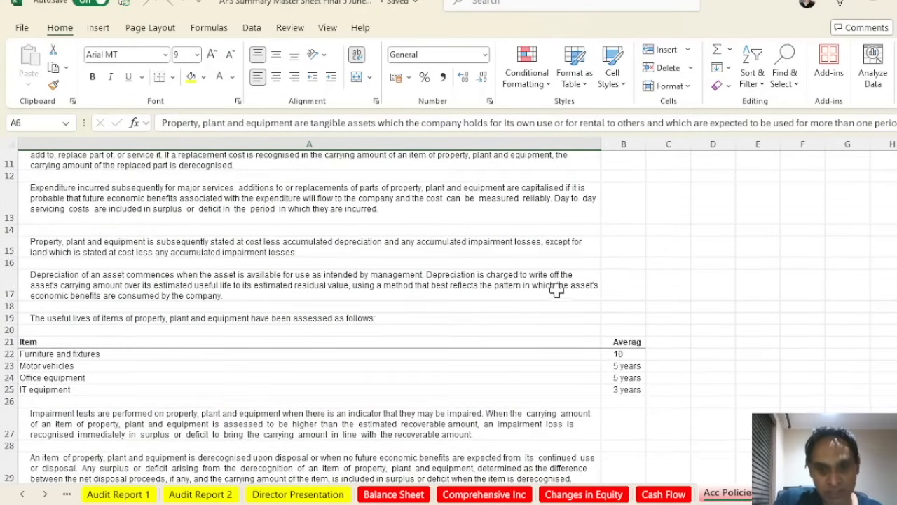
{"action": "left_click", "coordinate": [45, 494]}
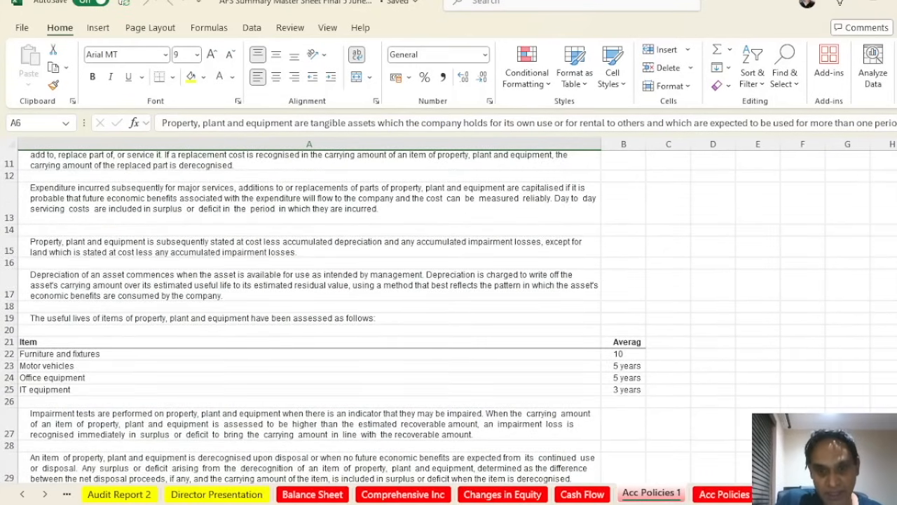
Continue through Acc Policies 2 and 3 to the 2 Fixed Assets sheet
{"action": "key", "text": "ctrl+Page_Down"}
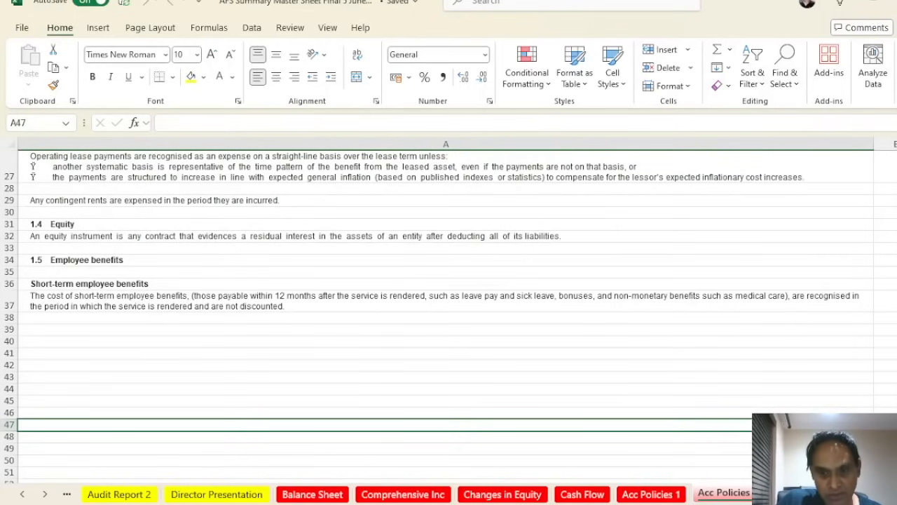
{"action": "key", "text": "ctrl+Page_Down"}
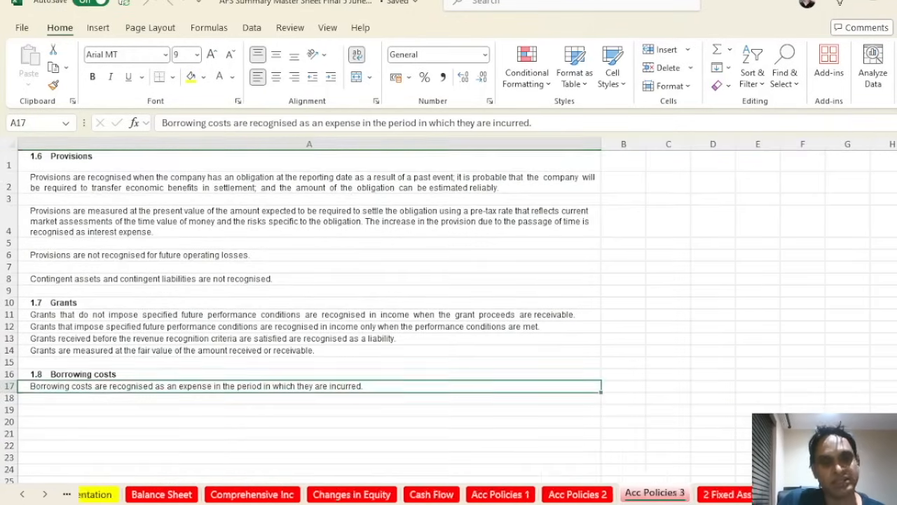
{"action": "key", "text": "ctrl+Page_Down"}
{"action": "scroll", "coordinate": [442, 247], "scroll_direction": "up", "scroll_amount": 3}
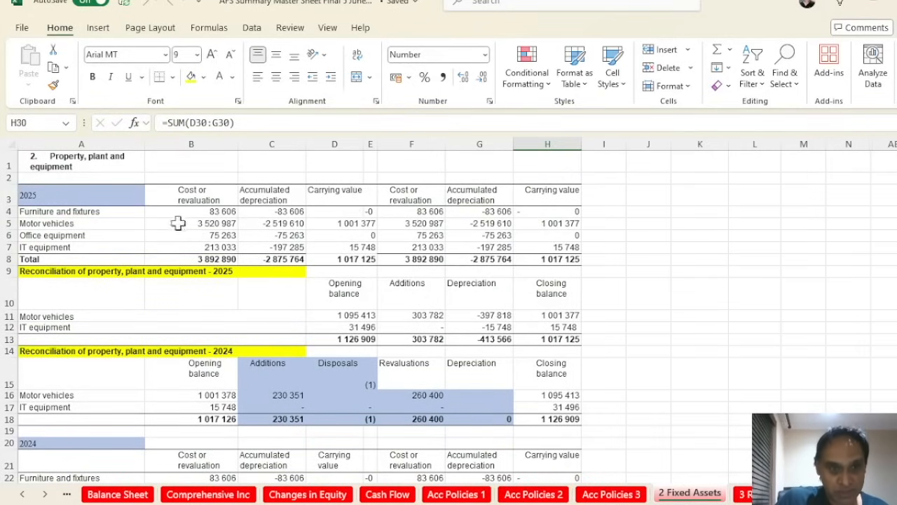
Select the fixed asset schedule rows from Furniture and fixtures down to Total
{"action": "left_click", "coordinate": [62, 218]}
{"action": "left_click_drag", "start_coordinate": [62, 219], "coordinate": [334, 254]}
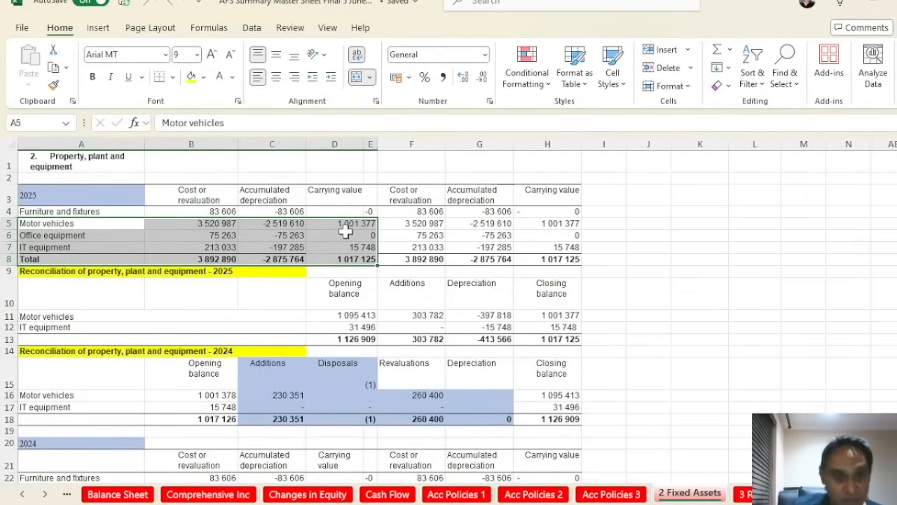
{"action": "left_click", "coordinate": [334, 308]}
{"action": "left_click_drag", "start_coordinate": [90, 211], "coordinate": [370, 273]}
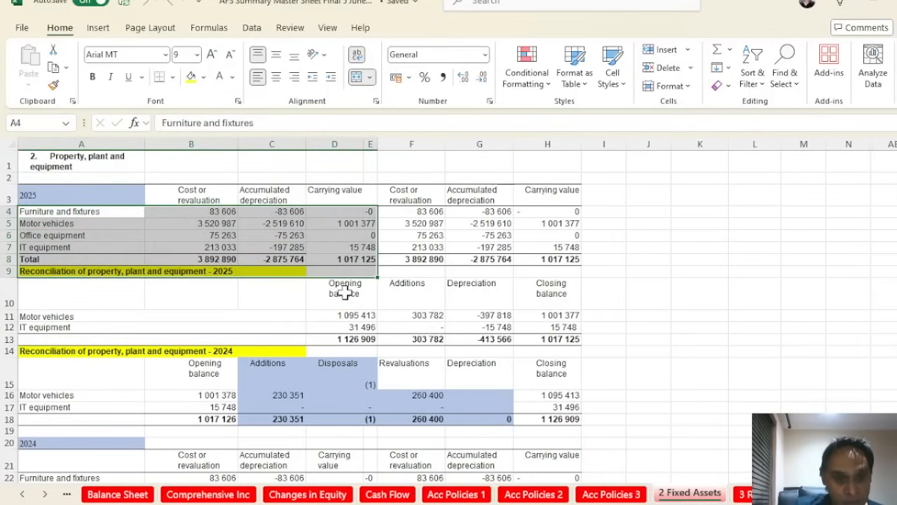
{"action": "left_click", "coordinate": [188, 211]}
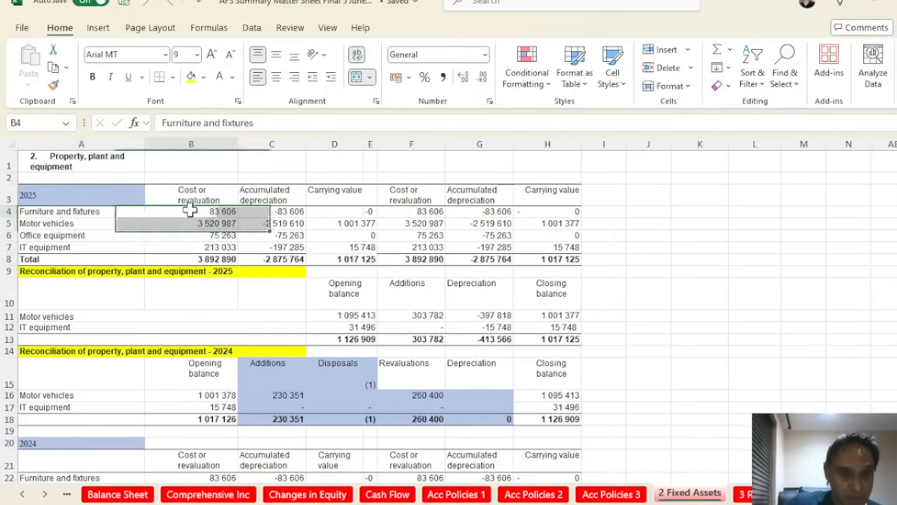
Check the useful lives for furniture (10 years) and motor vehicles
{"action": "scroll", "coordinate": [417, 324], "scroll_direction": "down", "scroll_amount": 18}
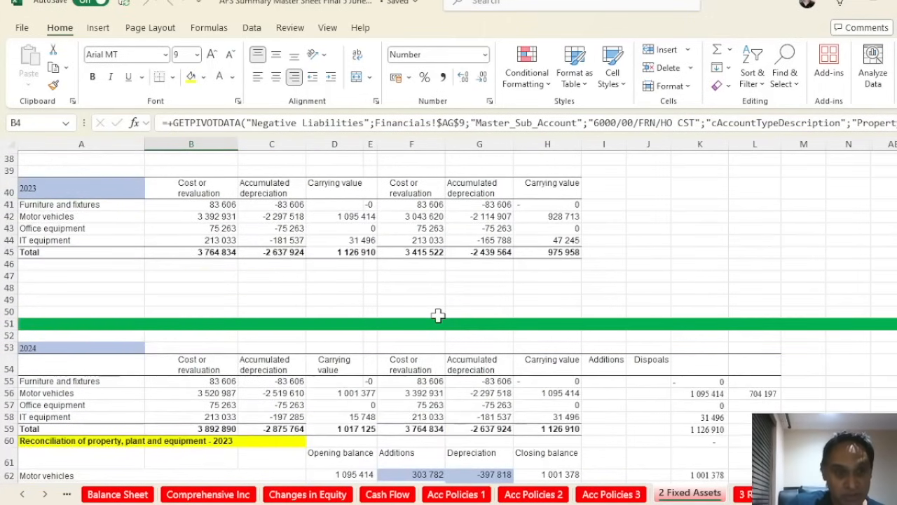
{"action": "scroll", "coordinate": [163, 324], "scroll_direction": "down", "scroll_amount": 2}
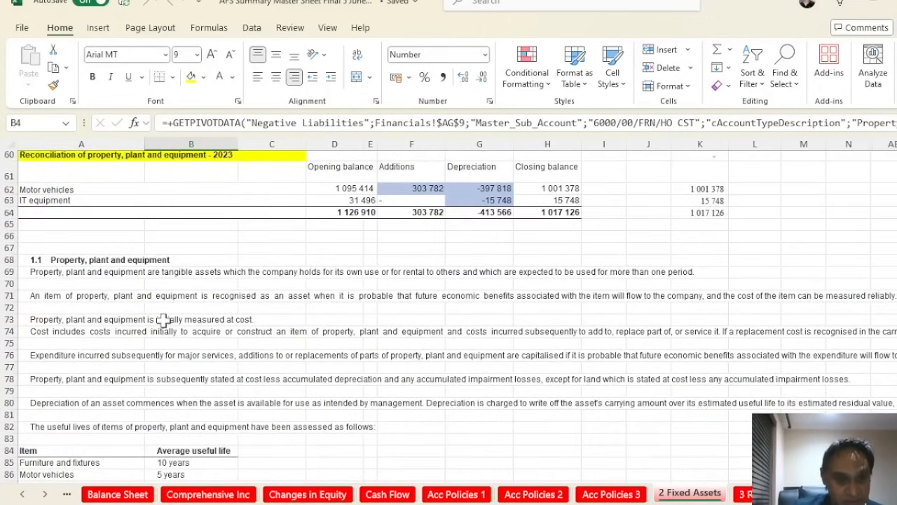
{"action": "scroll", "coordinate": [163, 320], "scroll_direction": "down", "scroll_amount": 1}
{"action": "left_click", "coordinate": [170, 426]}
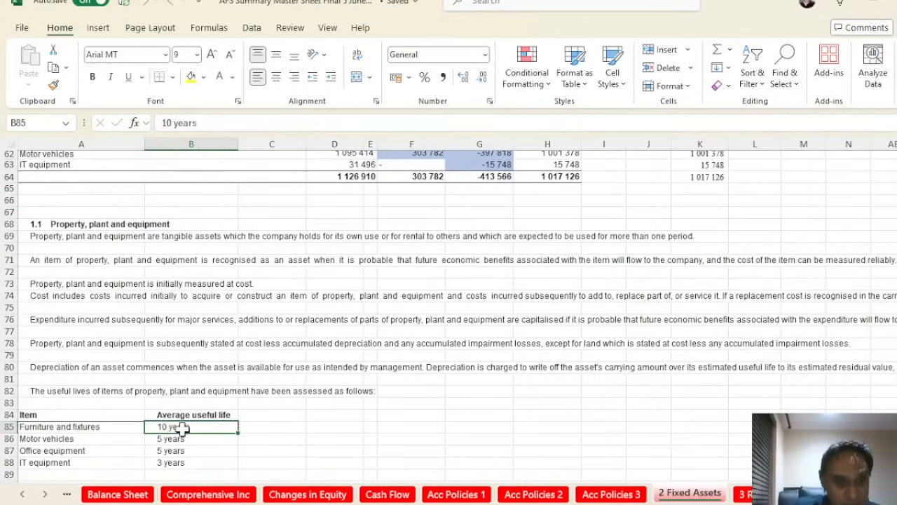
{"action": "left_click", "coordinate": [168, 438]}
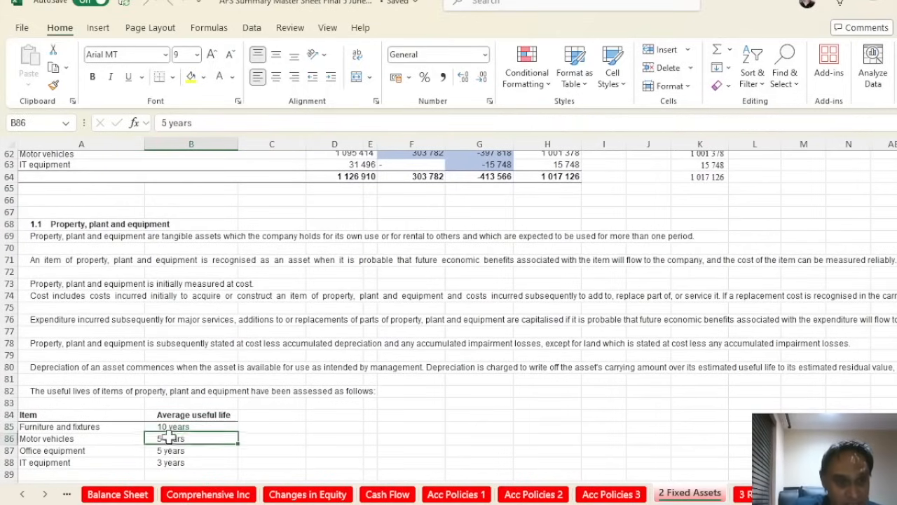
Select the property, plant and equipment policy text A69:G83, then go to 3 Receivables
{"action": "left_click", "coordinate": [106, 237]}
{"action": "mouse_move", "coordinate": [107, 239]}
{"action": "left_mouse_down"}
{"action": "mouse_move", "coordinate": [124, 372]}
{"action": "mouse_move", "coordinate": [464, 372]}
{"action": "mouse_move", "coordinate": [462, 405]}
{"action": "left_mouse_up"}
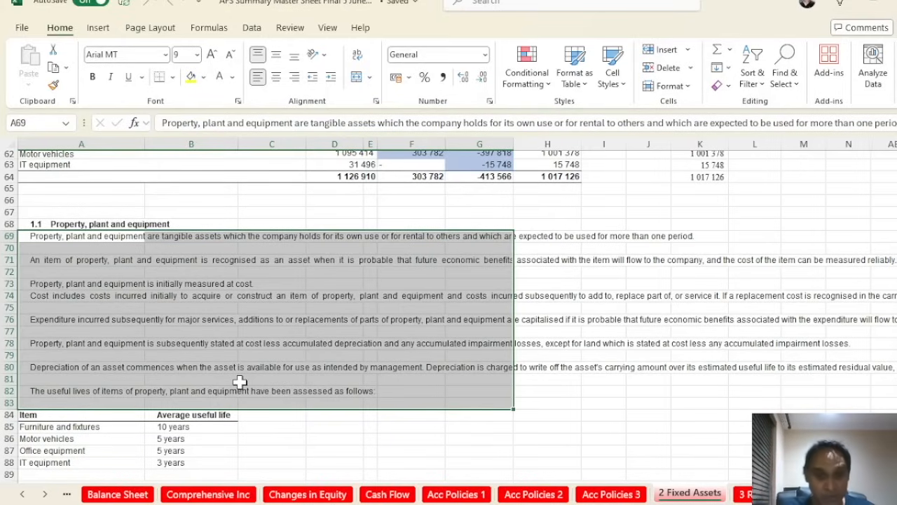
{"action": "left_click", "coordinate": [745, 494]}
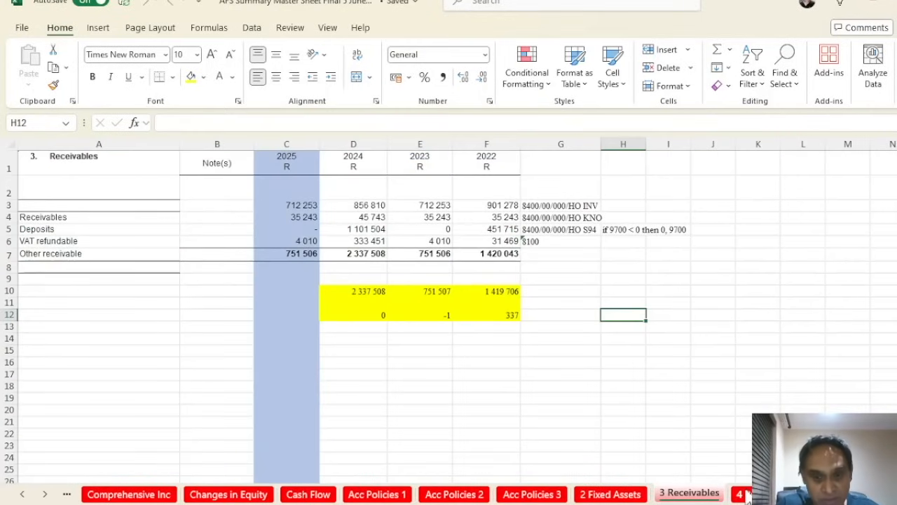
Review the 4 Prepayments, 5 Cash and Bank and 6 Payables note sheets
{"action": "key", "text": "ctrl+Page_Down"}
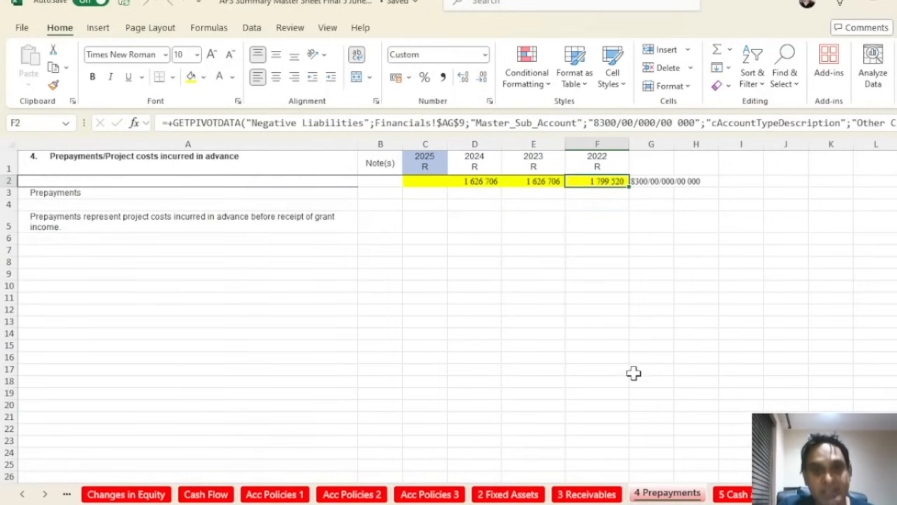
{"action": "left_click", "coordinate": [733, 494]}
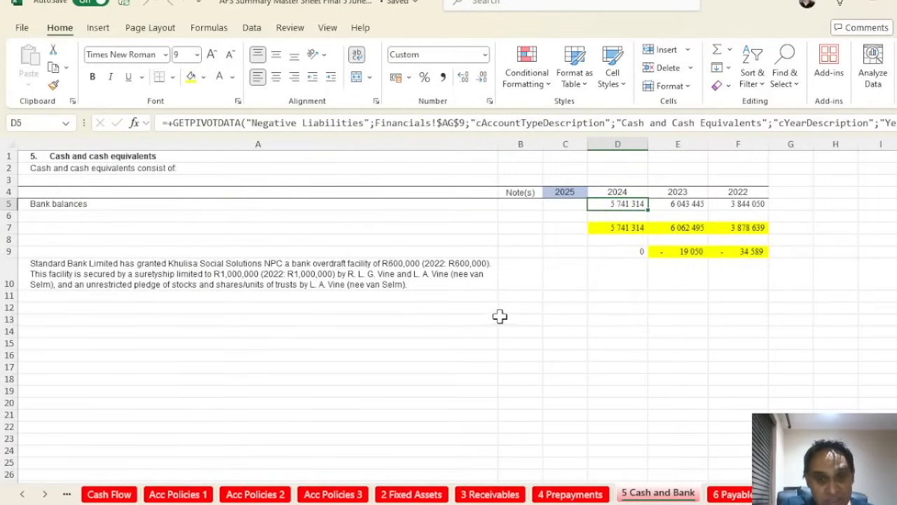
{"action": "left_click", "coordinate": [732, 494]}
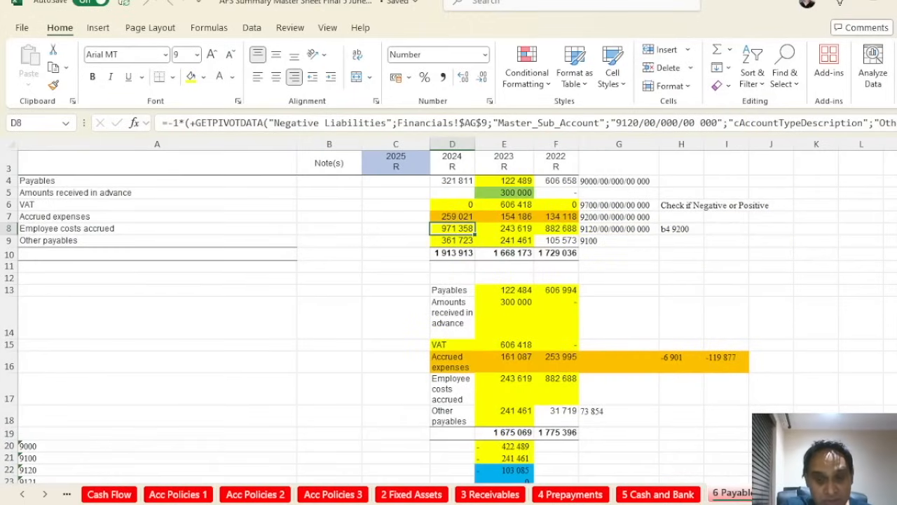
{"action": "scroll", "coordinate": [668, 363], "scroll_direction": "up", "scroll_amount": 1}
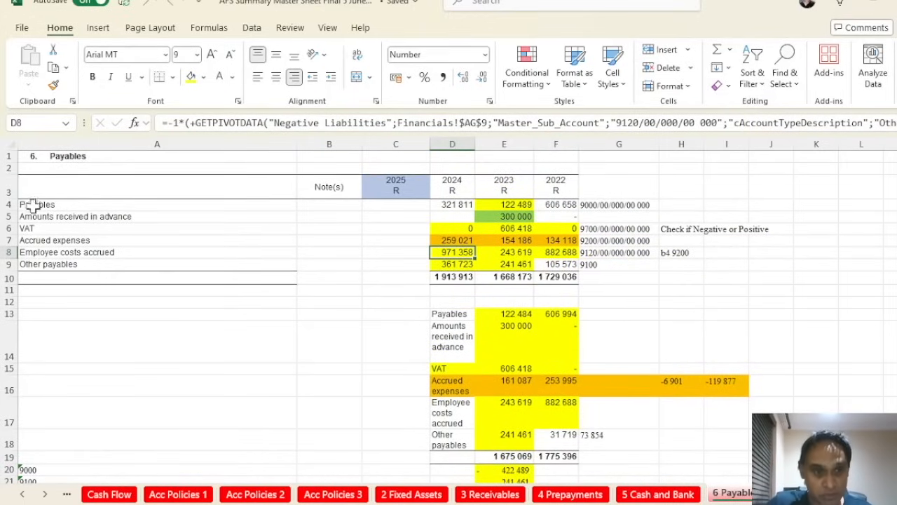
{"action": "scroll", "coordinate": [463, 329], "scroll_direction": "down", "scroll_amount": 12}
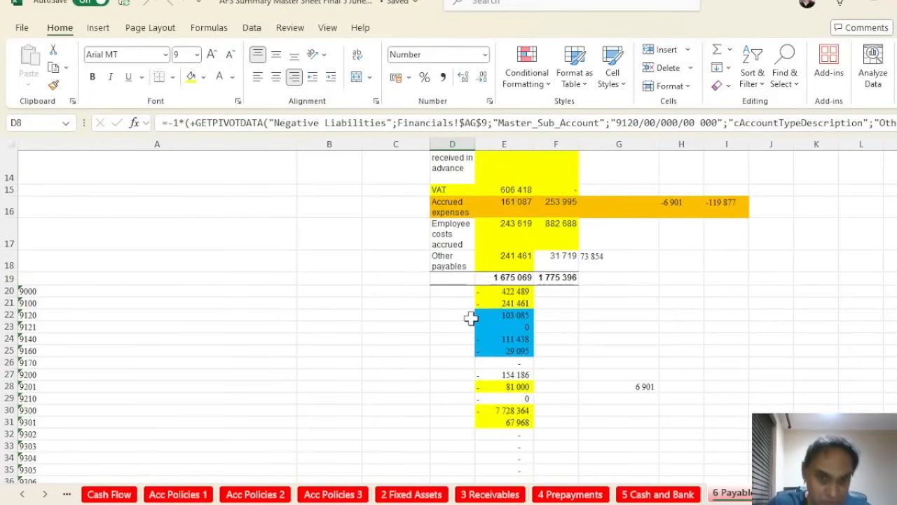
{"action": "scroll", "coordinate": [185, 273], "scroll_direction": "up", "scroll_amount": 12}
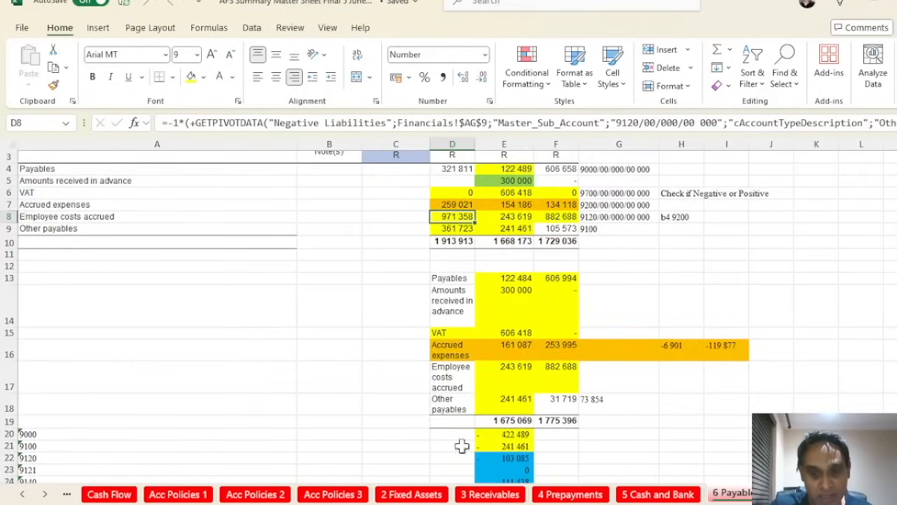
Step from 7 Grants in Advance through Revenue, 14 Tax and Audit notes to Detailed Inc St
{"action": "key", "text": "ctrl+Page_Down"}
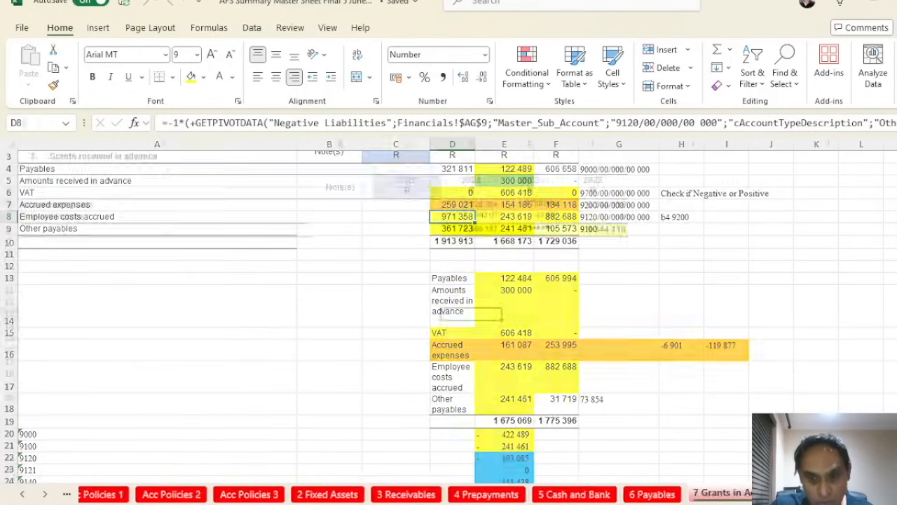
{"action": "key", "text": "ctrl+Page_Down"}
{"action": "key", "text": "ctrl+Page_Down"}
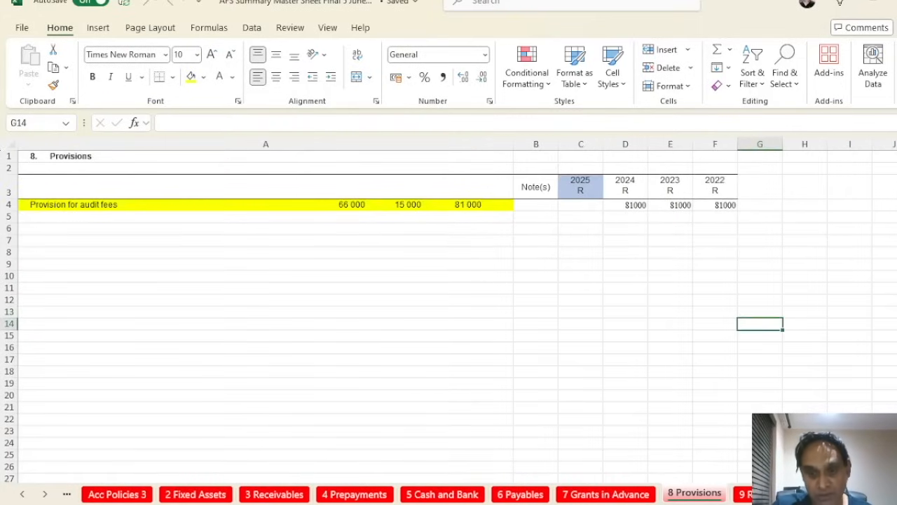
{"action": "key", "text": "ctrl+Page_Down"}
{"action": "key", "text": "ctrl+Page_Down"}
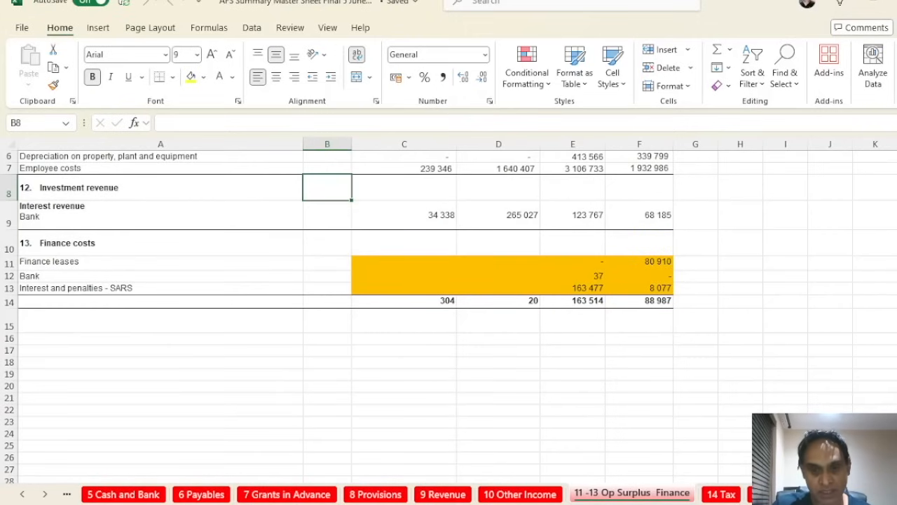
{"action": "key", "text": "ctrl+Page_Down"}
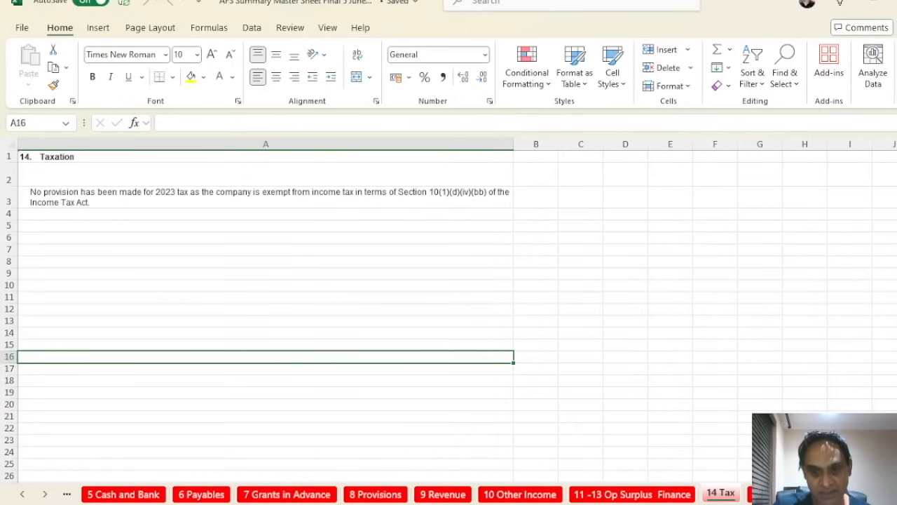
{"action": "key", "text": "ctrl+Page_Down"}
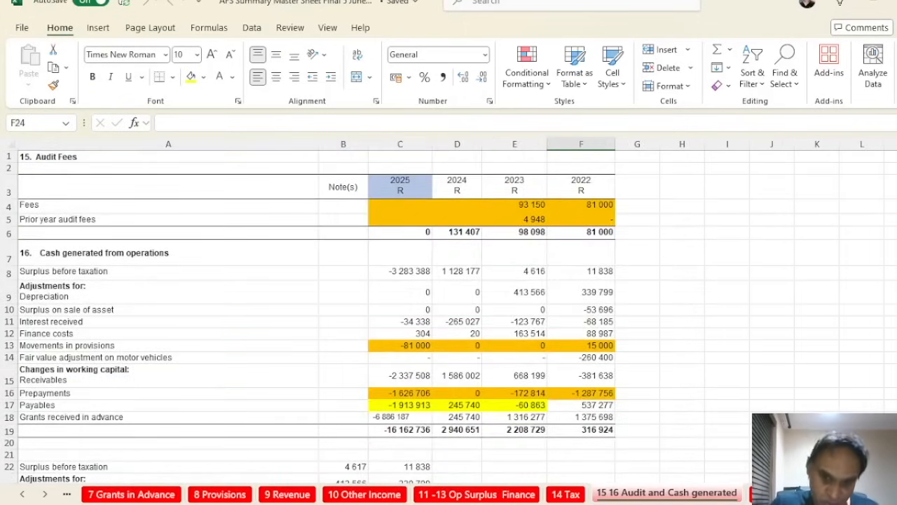
{"action": "key", "text": "ctrl+Page_Down"}
{"action": "key", "text": "ctrl+Page_Down"}
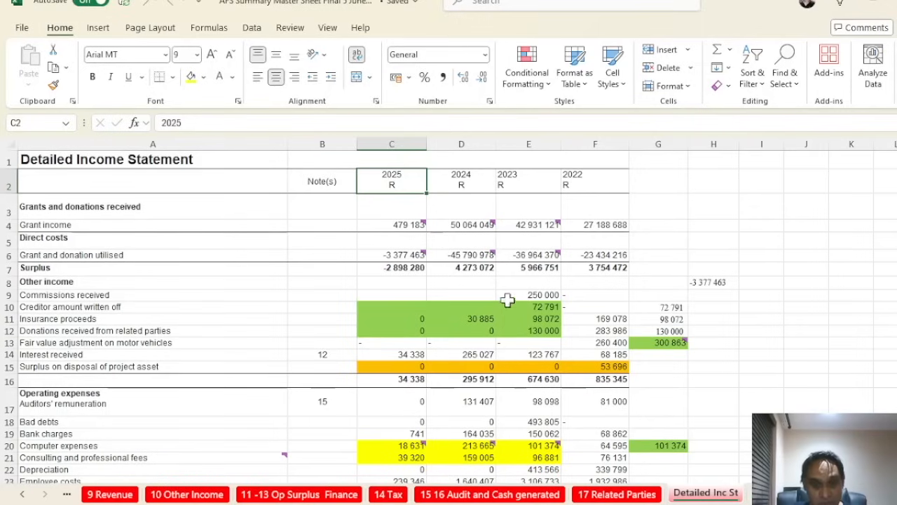
{"action": "left_click", "coordinate": [595, 144]}
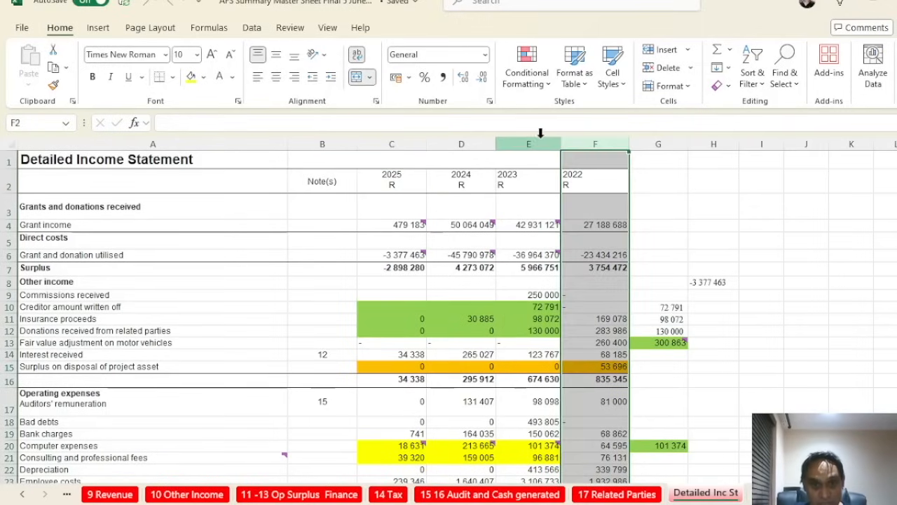
{"action": "left_click", "coordinate": [528, 144]}
{"action": "left_click", "coordinate": [459, 144]}
{"action": "left_click", "coordinate": [406, 144]}
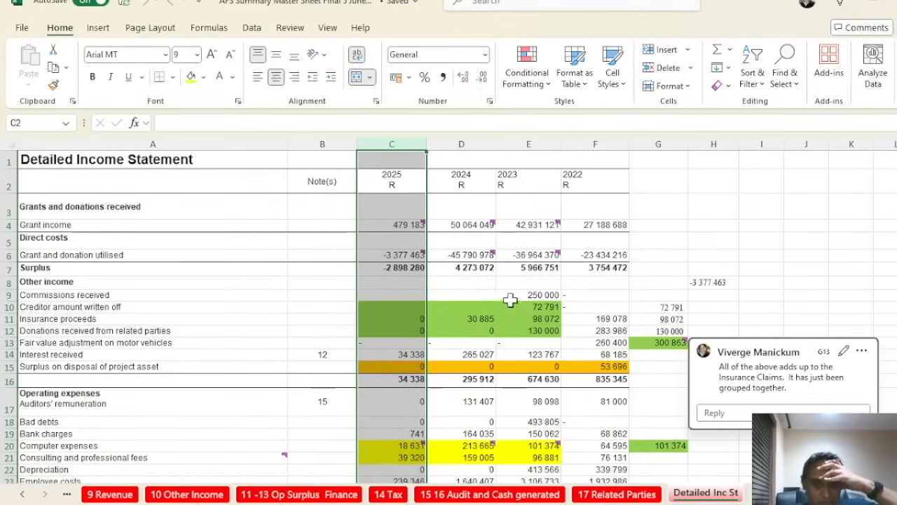
{"action": "left_click", "coordinate": [402, 295]}
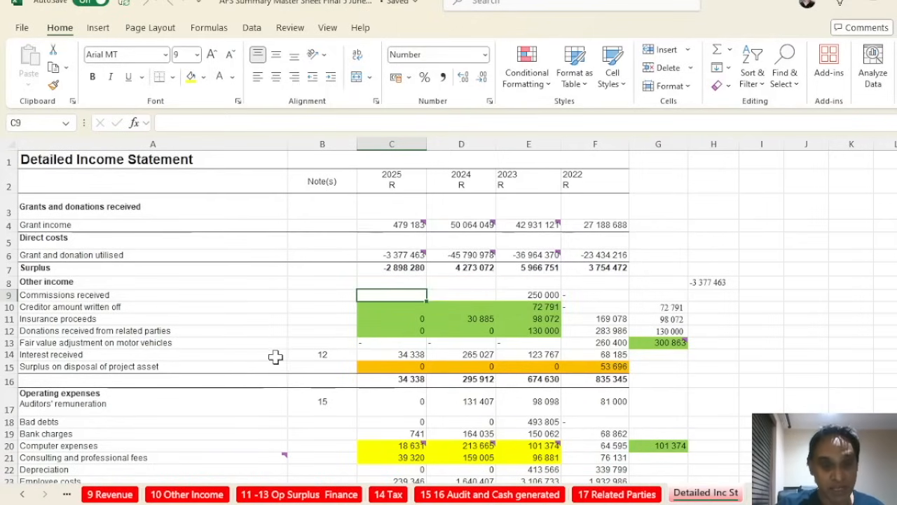
{"action": "left_click", "coordinate": [124, 432]}
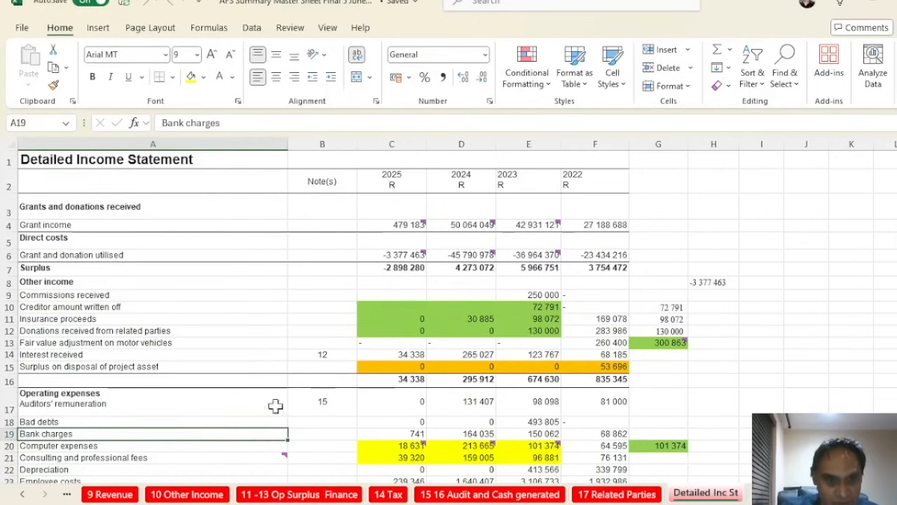
{"action": "left_click", "coordinate": [405, 400]}
{"action": "left_click", "coordinate": [477, 399]}
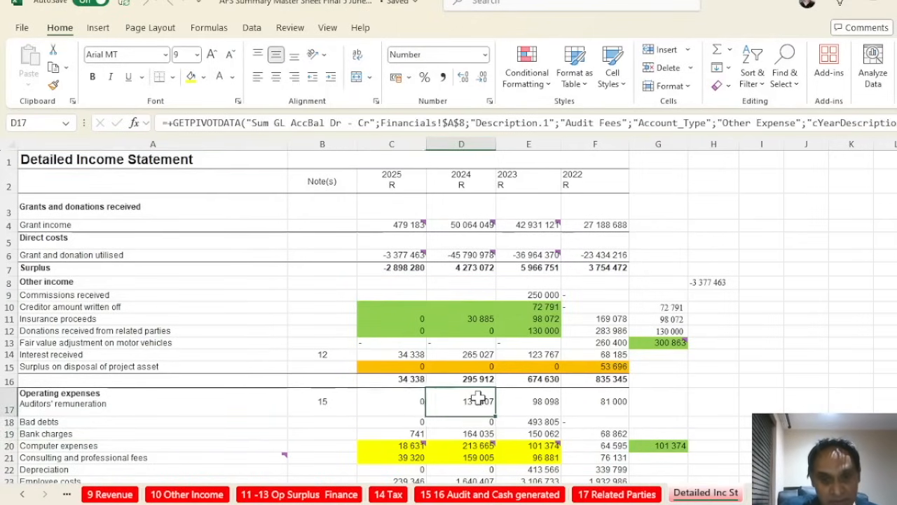
{"action": "scroll", "coordinate": [477, 400], "scroll_direction": "down", "scroll_amount": 7}
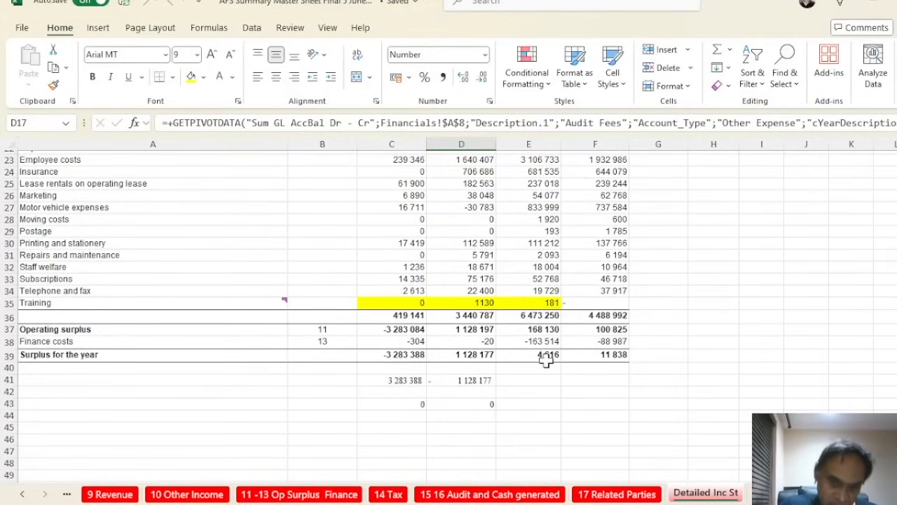
{"action": "left_click", "coordinate": [546, 358]}
{"action": "scroll", "coordinate": [549, 358], "scroll_direction": "up", "scroll_amount": 7}
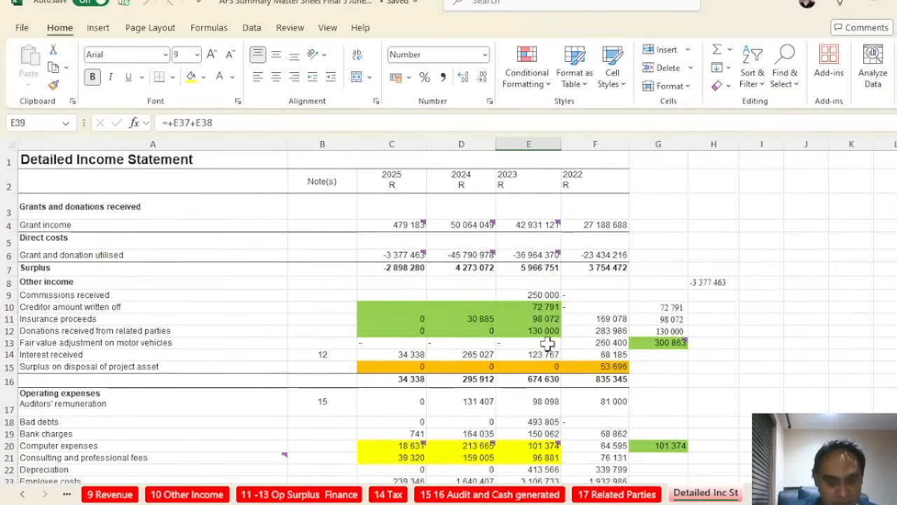
{"action": "scroll", "coordinate": [547, 343], "scroll_direction": "down", "scroll_amount": 4}
{"action": "left_click", "coordinate": [546, 326]}
{"action": "left_click", "coordinate": [544, 290]}
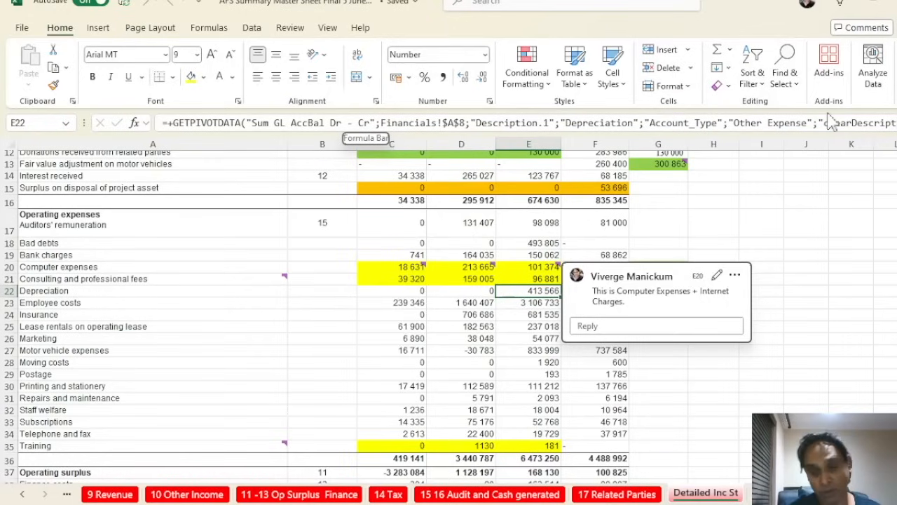
Dismiss the computer expenses comment and scroll the sheet tabs back to select an opening sheet
{"action": "left_click", "coordinate": [763, 409]}
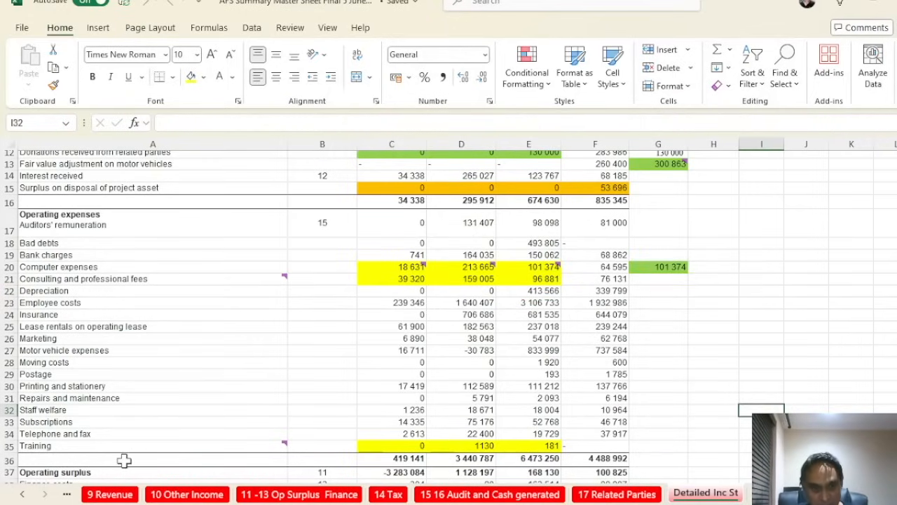
{"action": "left_click", "coordinate": [22, 495]}
{"action": "left_click", "coordinate": [22, 495]}
{"action": "left_click", "coordinate": [22, 495]}
{"action": "left_click", "coordinate": [23, 495]}
{"action": "left_click", "coordinate": [22, 495]}
{"action": "left_click", "coordinate": [22, 495]}
{"action": "left_click", "coordinate": [22, 494]}
{"action": "left_click", "coordinate": [22, 495]}
{"action": "left_click", "coordinate": [22, 495]}
{"action": "left_click", "coordinate": [22, 495]}
{"action": "left_click", "coordinate": [22, 495]}
{"action": "left_click", "coordinate": [22, 495]}
{"action": "left_click", "coordinate": [23, 495]}
{"action": "left_click", "coordinate": [22, 495]}
{"action": "left_click", "coordinate": [22, 494]}
{"action": "left_click", "coordinate": [23, 495]}
{"action": "left_click", "coordinate": [22, 495]}
{"action": "left_click", "coordinate": [23, 495]}
{"action": "left_click", "coordinate": [22, 495]}
{"action": "left_click", "coordinate": [22, 495]}
{"action": "left_click", "coordinate": [22, 494]}
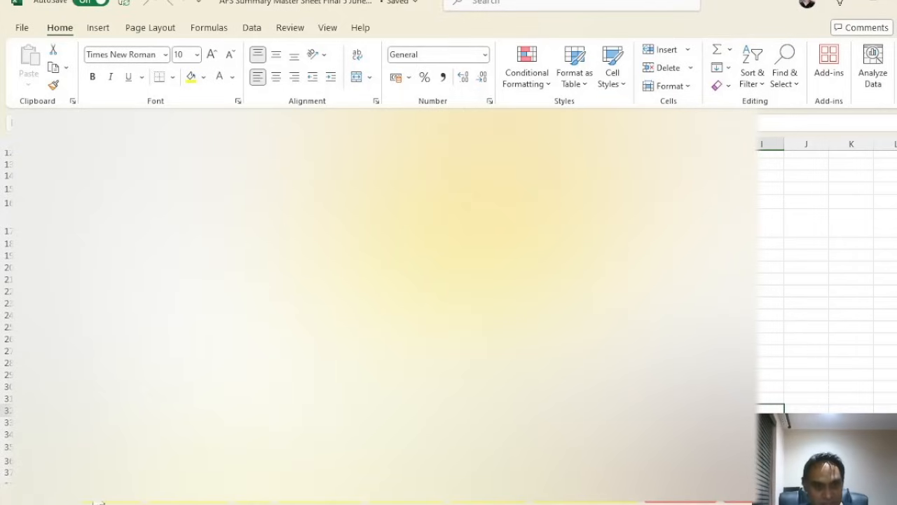
{"action": "left_click", "coordinate": [96, 500]}
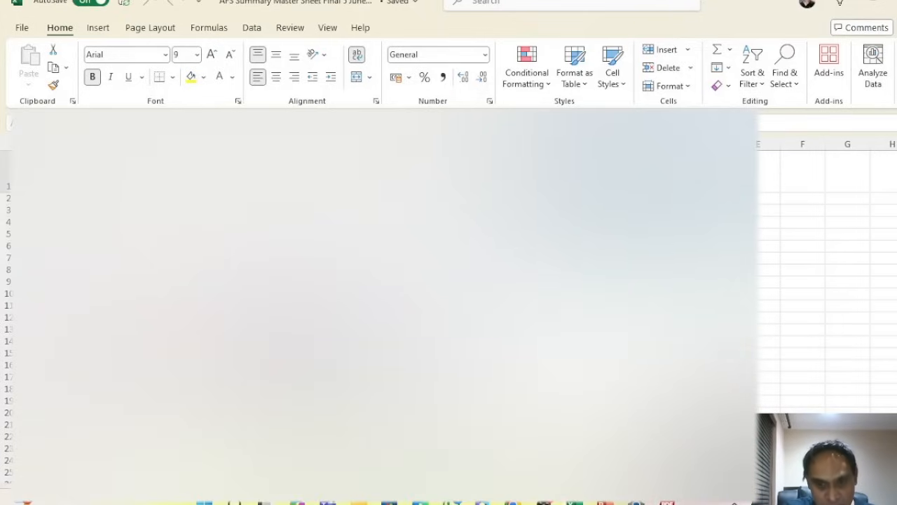
Switch to the Test AFS 12 Oct 2024 PDF and scroll from page 4 to page 8
{"action": "left_click", "coordinate": [667, 502]}
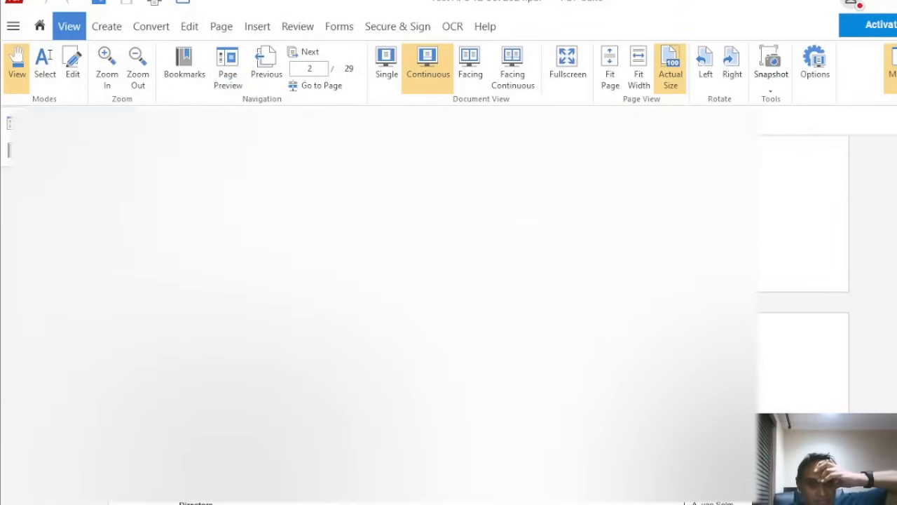
{"action": "scroll", "coordinate": [449, 305], "scroll_direction": "down", "scroll_amount": 15}
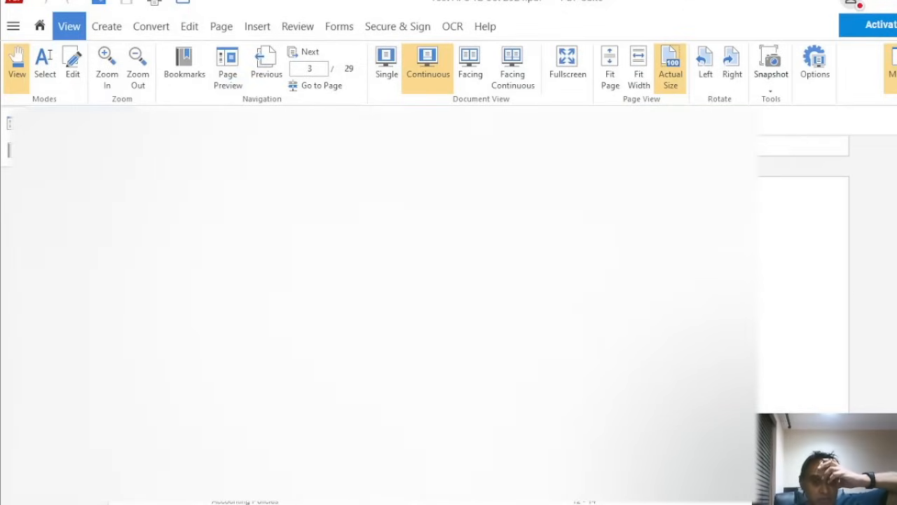
{"action": "scroll", "coordinate": [448, 306], "scroll_direction": "down", "scroll_amount": 15}
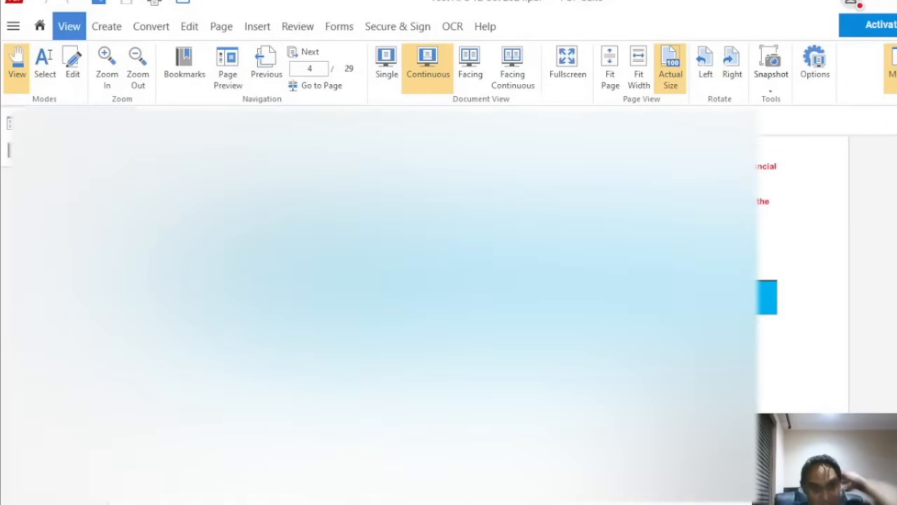
{"action": "scroll", "coordinate": [449, 306], "scroll_direction": "down", "scroll_amount": 10}
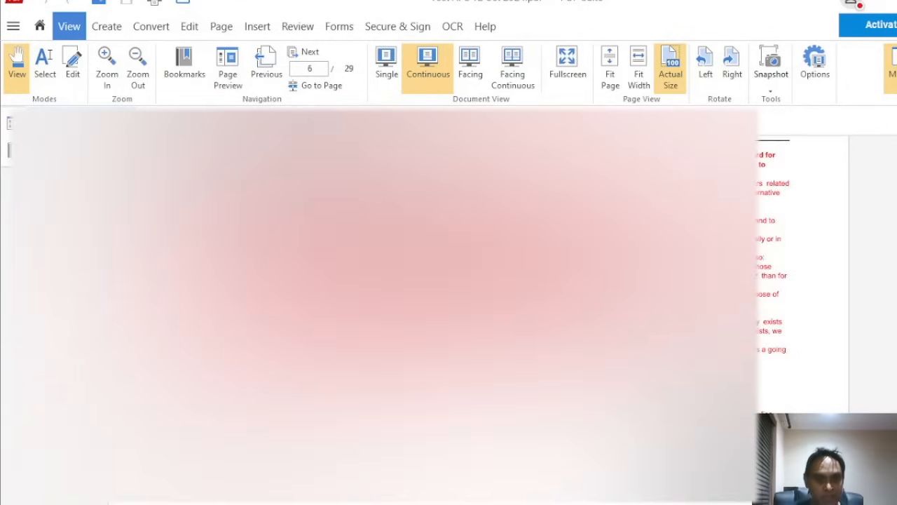
{"action": "scroll", "coordinate": [516, 294], "scroll_direction": "down", "scroll_amount": 10}
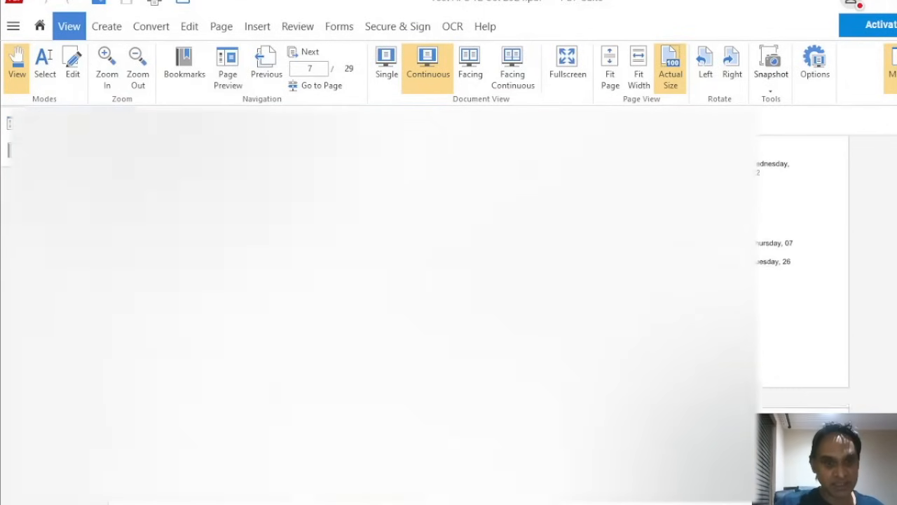
{"action": "scroll", "coordinate": [515, 286], "scroll_direction": "up", "scroll_amount": 3}
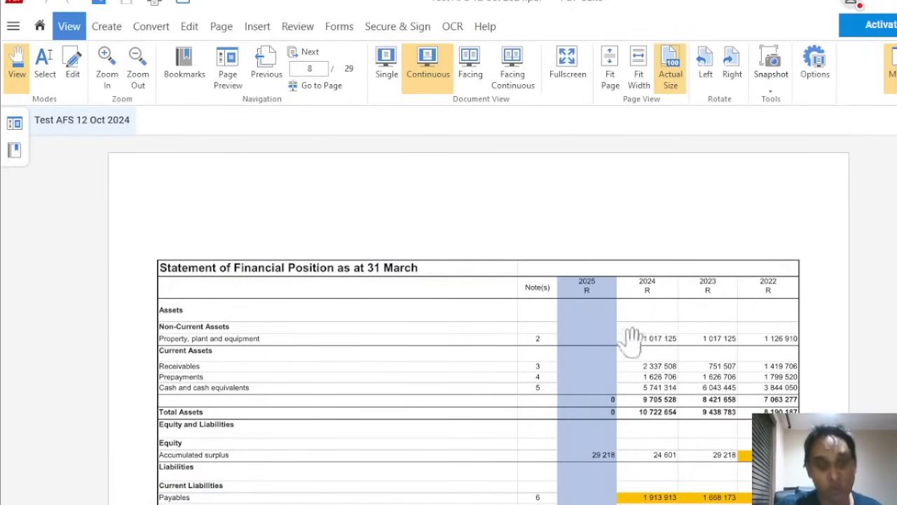
Scroll the PDF from page 8 to page 15, the property, plant and equipment note
{"action": "scroll", "coordinate": [693, 350], "scroll_direction": "down", "scroll_amount": 3}
{"action": "scroll", "coordinate": [692, 351], "scroll_direction": "down", "scroll_amount": 5}
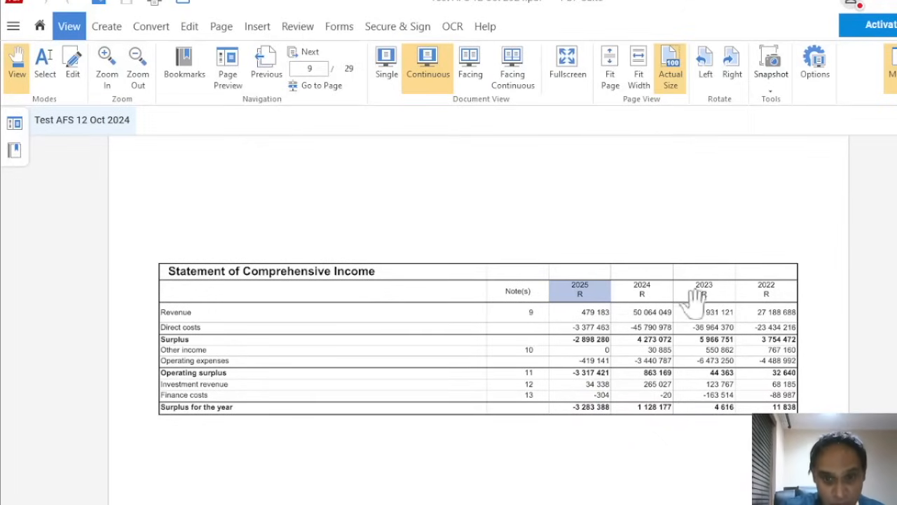
{"action": "scroll", "coordinate": [692, 305], "scroll_direction": "down", "scroll_amount": 5}
{"action": "scroll", "coordinate": [693, 305], "scroll_direction": "down", "scroll_amount": 3}
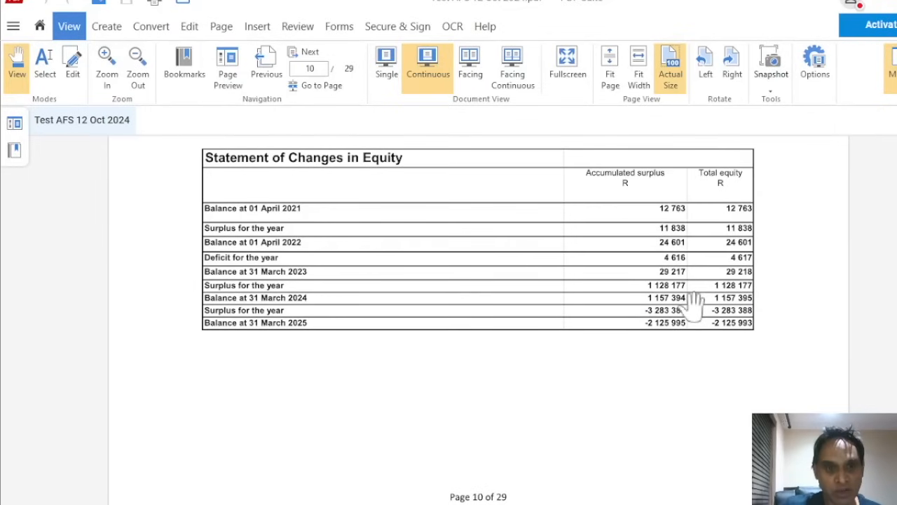
{"action": "scroll", "coordinate": [626, 304], "scroll_direction": "down", "scroll_amount": 2}
{"action": "scroll", "coordinate": [626, 305], "scroll_direction": "down", "scroll_amount": 10}
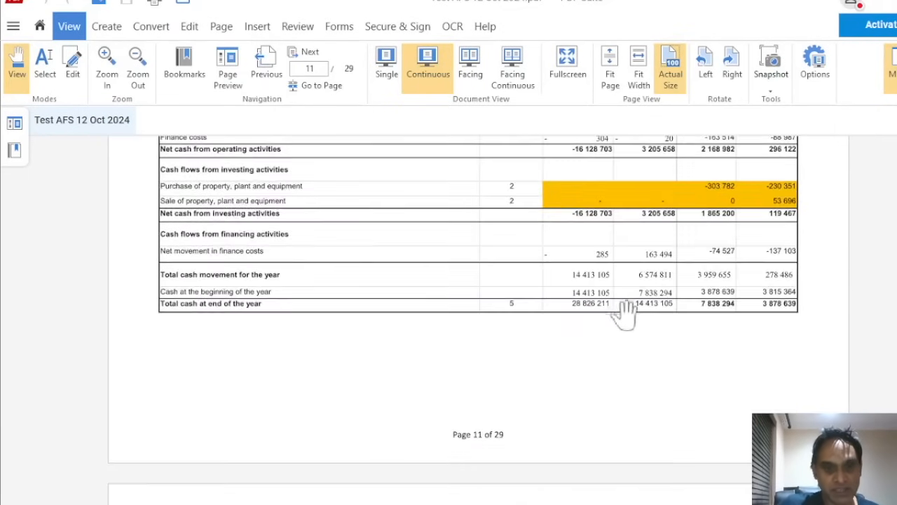
{"action": "scroll", "coordinate": [626, 313], "scroll_direction": "up", "scroll_amount": 1}
{"action": "scroll", "coordinate": [626, 313], "scroll_direction": "down", "scroll_amount": 10}
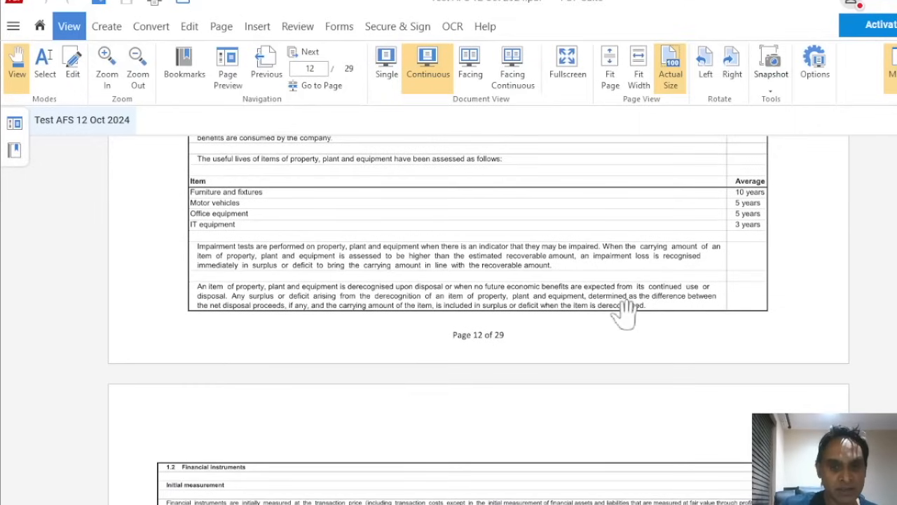
{"action": "scroll", "coordinate": [626, 316], "scroll_direction": "down", "scroll_amount": 12}
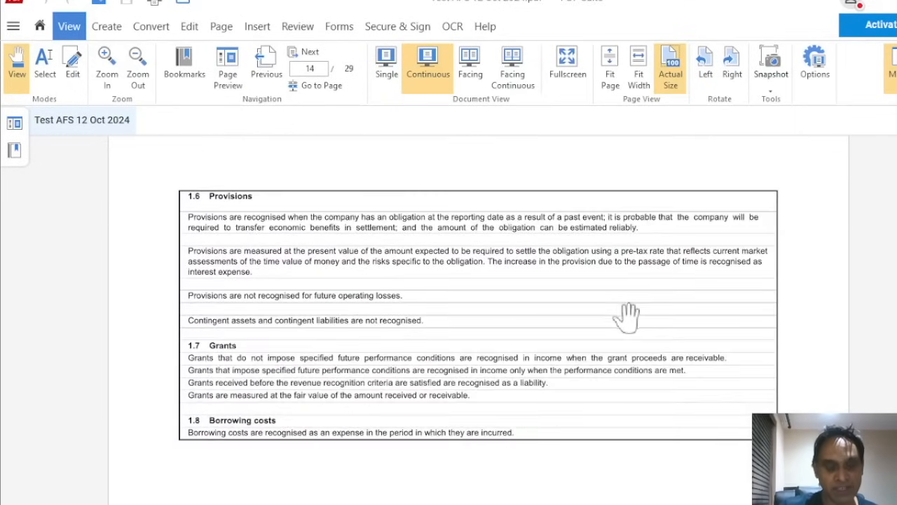
{"action": "scroll", "coordinate": [626, 317], "scroll_direction": "down", "scroll_amount": 3}
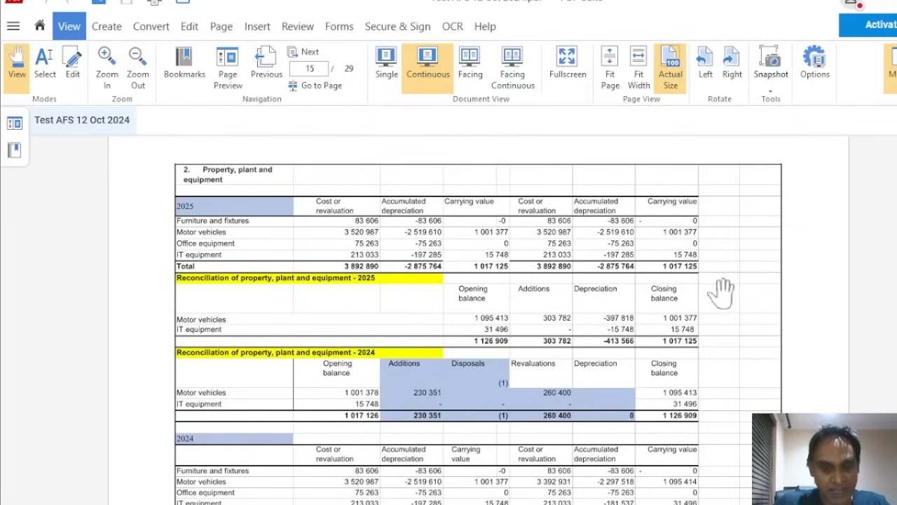
Scroll through the notes from page 15 to page 29, the Detailed Income Statement
{"action": "scroll", "coordinate": [722, 290], "scroll_direction": "down", "scroll_amount": 10}
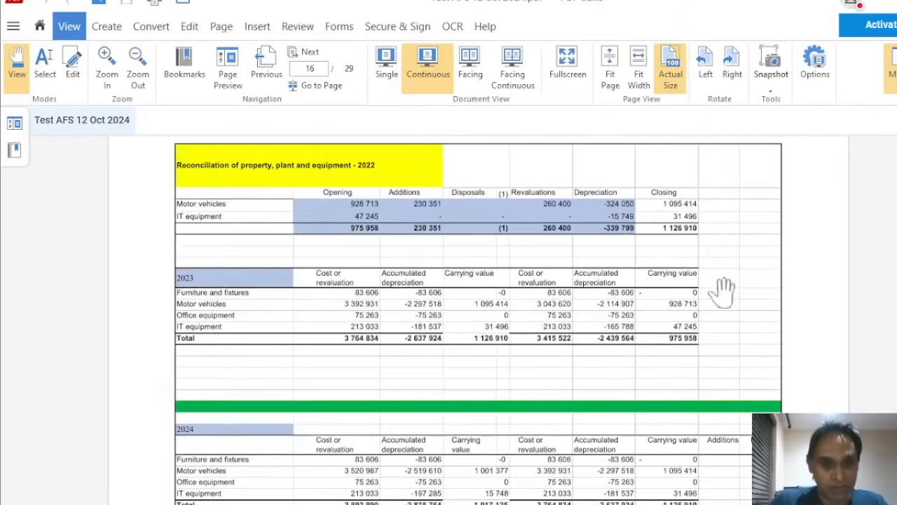
{"action": "scroll", "coordinate": [722, 294], "scroll_direction": "down", "scroll_amount": 10}
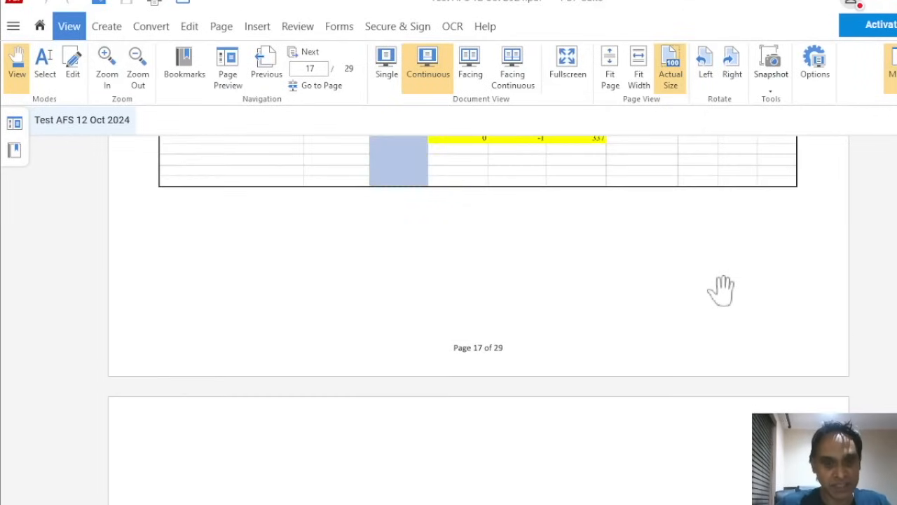
{"action": "scroll", "coordinate": [719, 295], "scroll_direction": "down", "scroll_amount": 10}
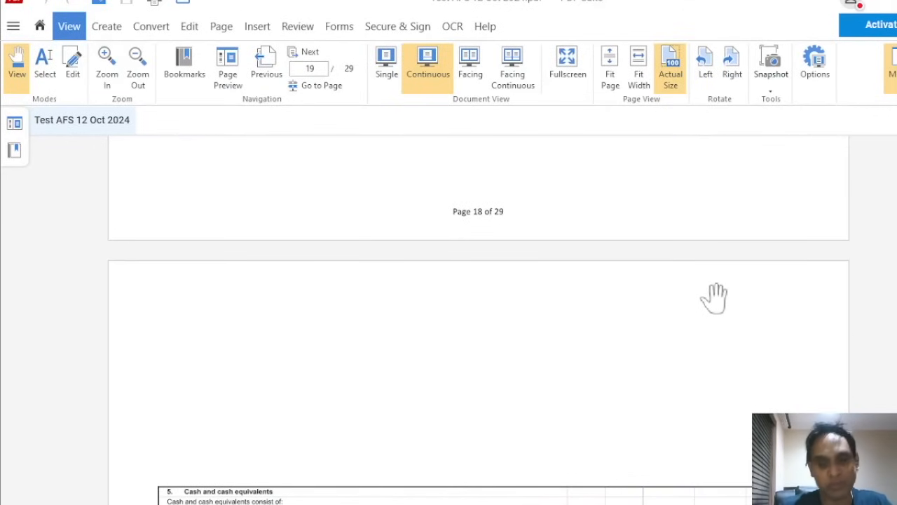
{"action": "scroll", "coordinate": [716, 294], "scroll_direction": "down", "scroll_amount": 10}
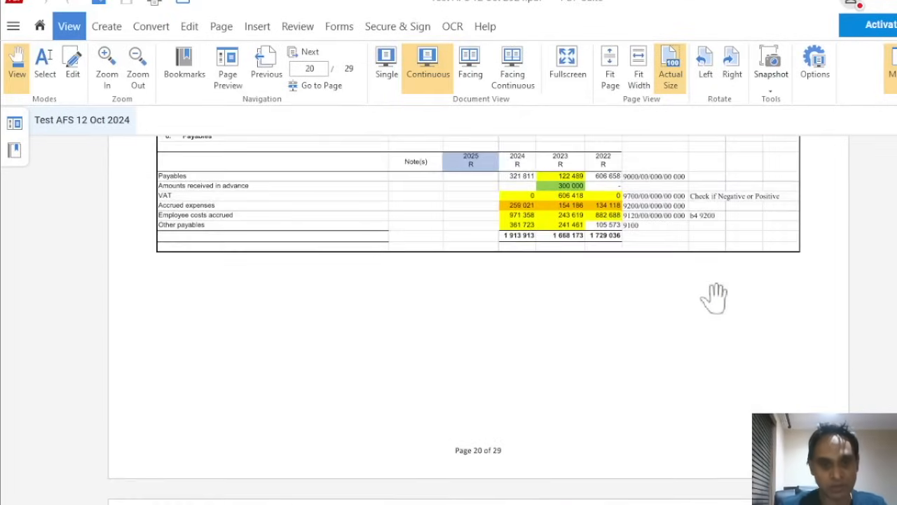
{"action": "scroll", "coordinate": [715, 299], "scroll_direction": "down", "scroll_amount": 10}
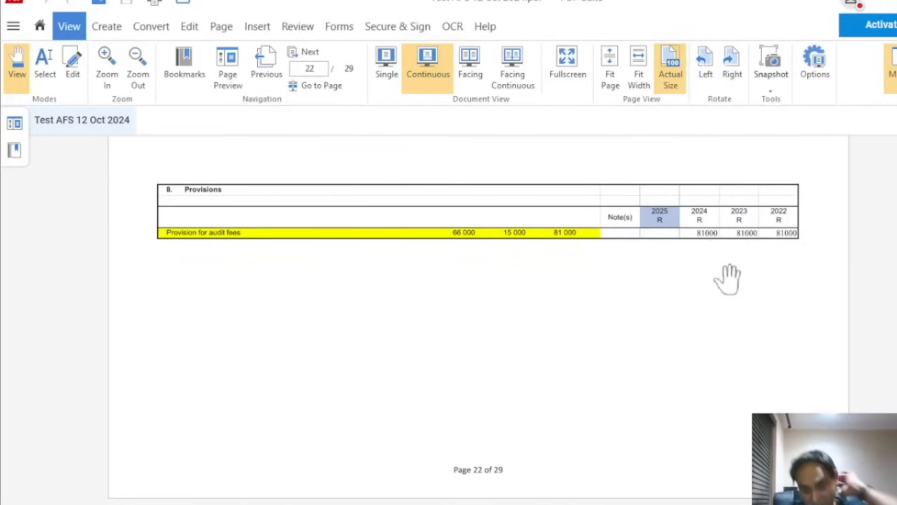
{"action": "scroll", "coordinate": [727, 278], "scroll_direction": "down", "scroll_amount": 8}
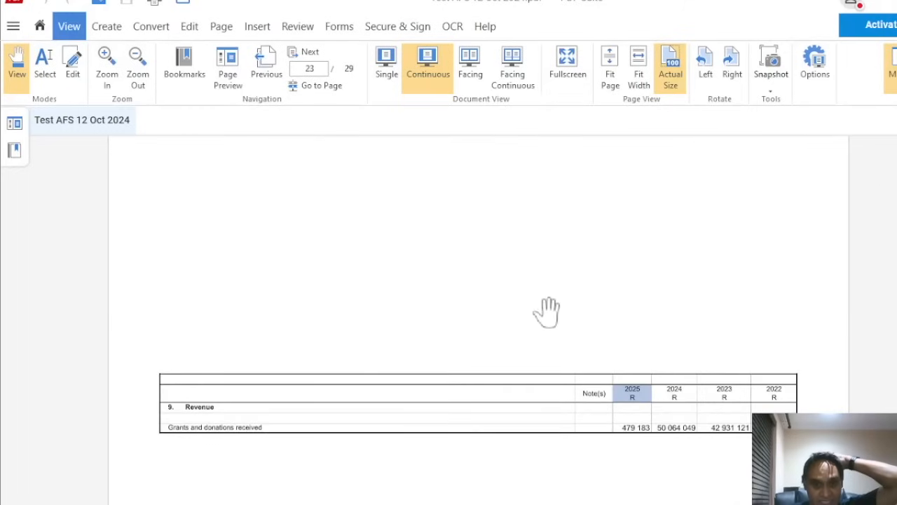
{"action": "scroll", "coordinate": [520, 343], "scroll_direction": "down", "scroll_amount": 6}
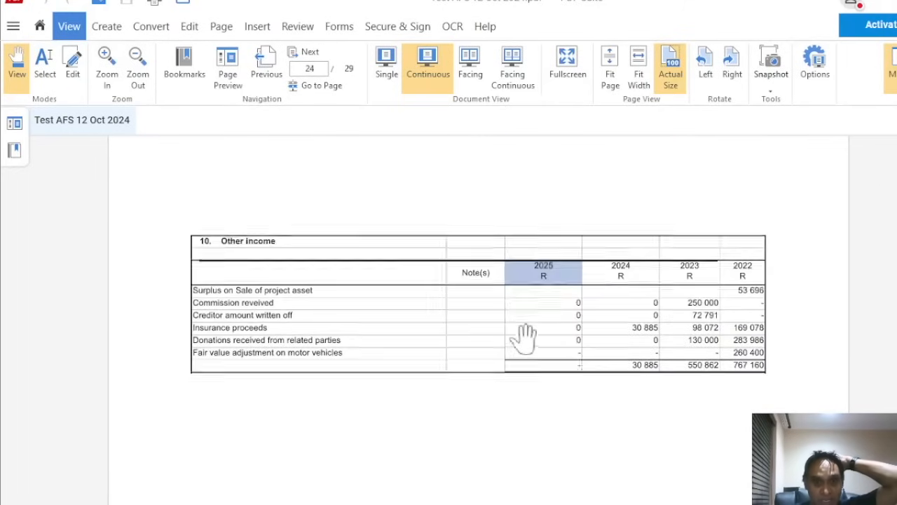
{"action": "scroll", "coordinate": [527, 337], "scroll_direction": "down", "scroll_amount": 8}
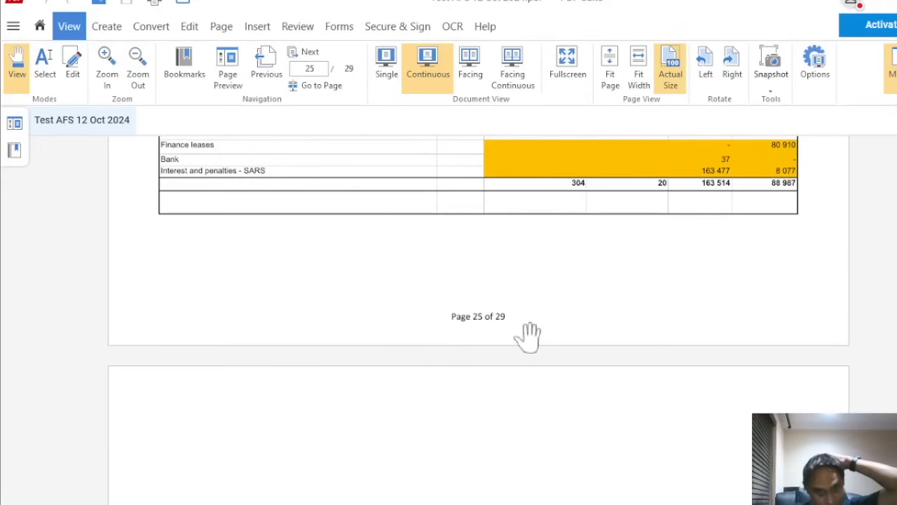
{"action": "scroll", "coordinate": [540, 330], "scroll_direction": "down", "scroll_amount": 10}
{"action": "scroll", "coordinate": [547, 327], "scroll_direction": "down", "scroll_amount": 8}
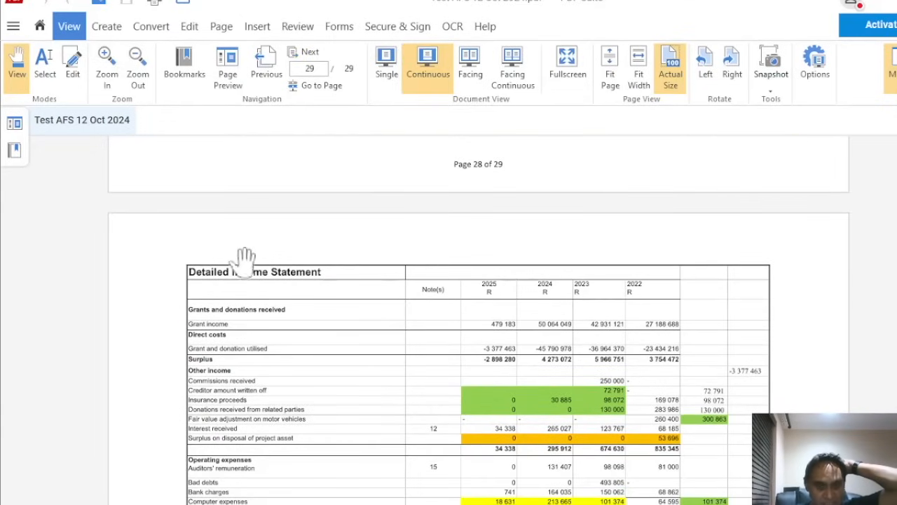
{"action": "scroll", "coordinate": [553, 303], "scroll_direction": "down", "scroll_amount": 3}
{"action": "scroll", "coordinate": [554, 303], "scroll_direction": "down", "scroll_amount": 2}
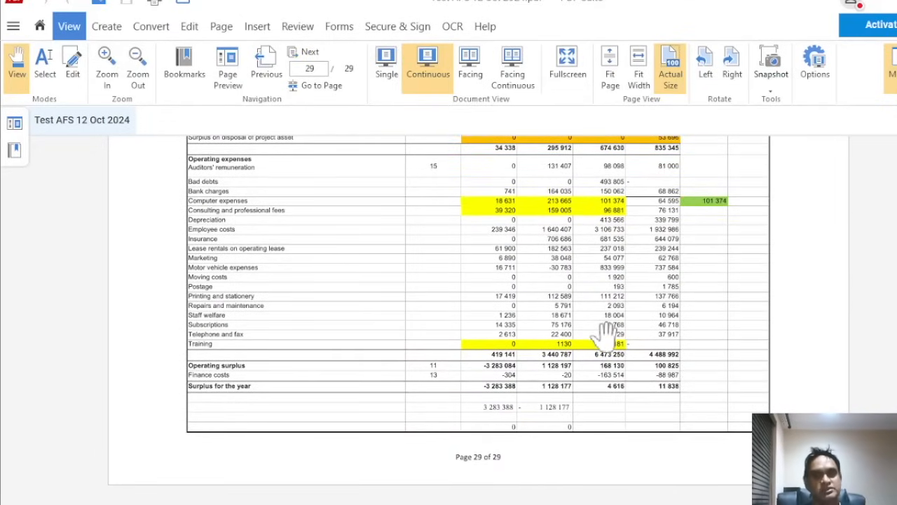
{"action": "scroll", "coordinate": [604, 328], "scroll_direction": "up", "scroll_amount": 3}
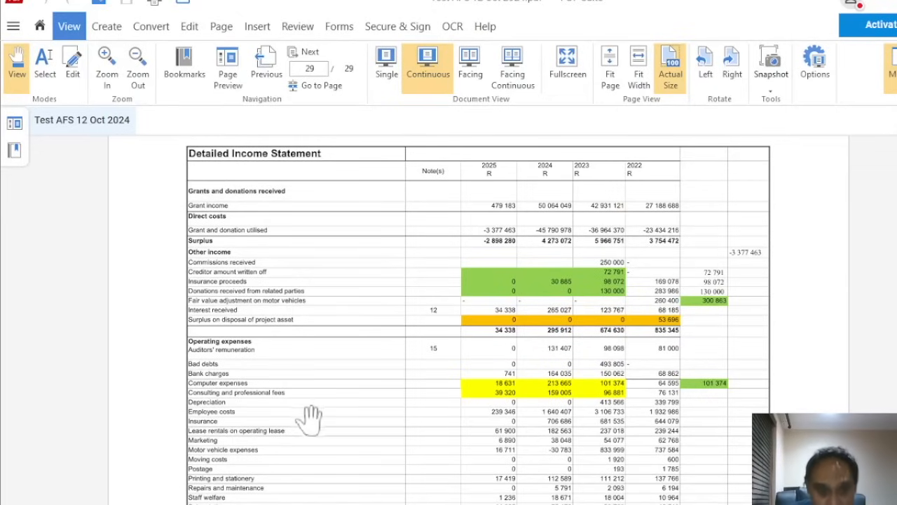
{"action": "scroll", "coordinate": [312, 401], "scroll_direction": "down", "scroll_amount": 2}
{"action": "scroll", "coordinate": [313, 401], "scroll_direction": "up", "scroll_amount": 3}
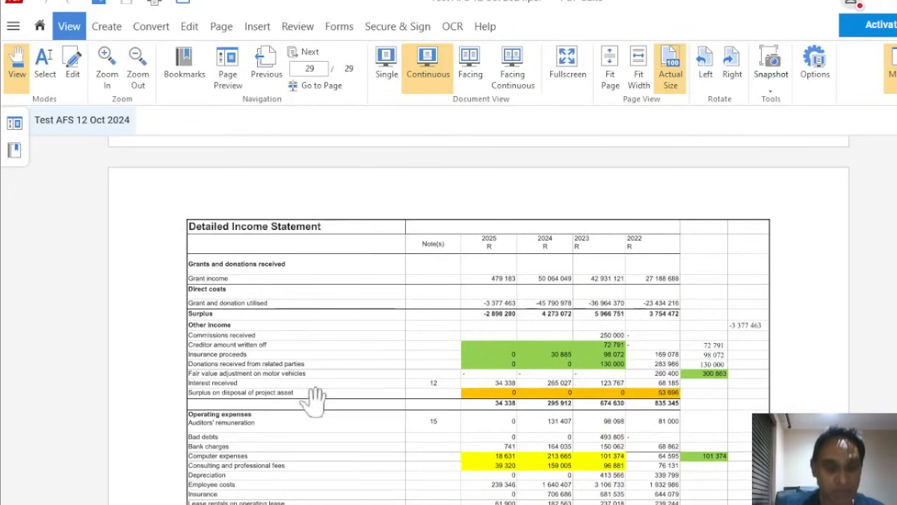
{"action": "scroll", "coordinate": [313, 400], "scroll_direction": "down", "scroll_amount": 1}
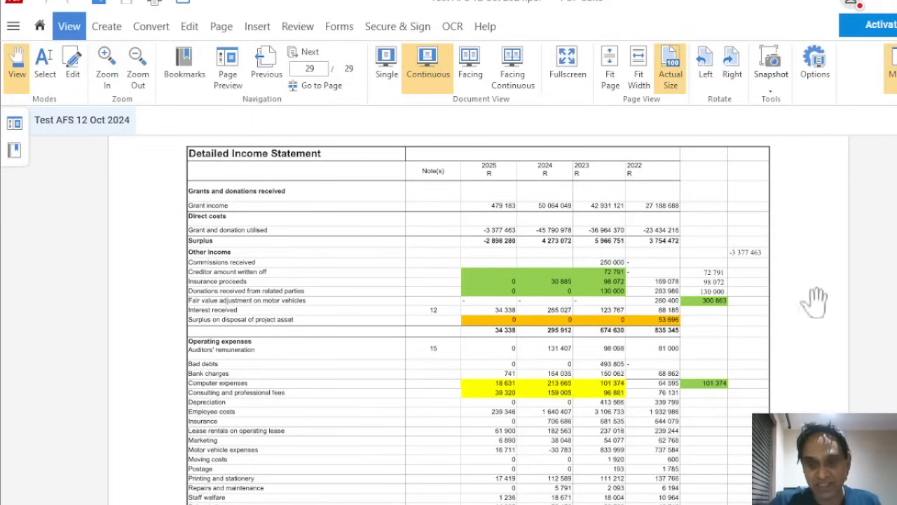
{"action": "scroll", "coordinate": [479, 319], "scroll_direction": "up", "scroll_amount": 20}
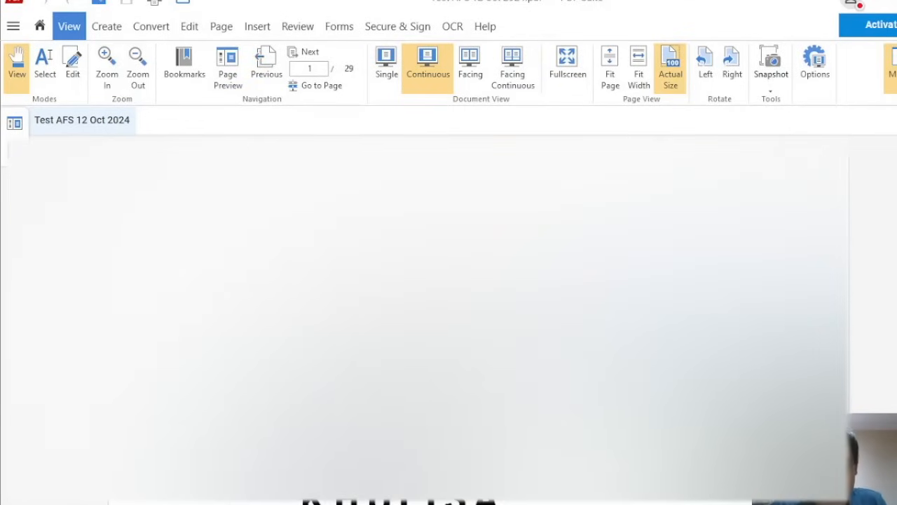
Scroll from page 1 down to page 3, the contents page of the statements
{"action": "scroll", "coordinate": [479, 319], "scroll_direction": "down", "scroll_amount": 6}
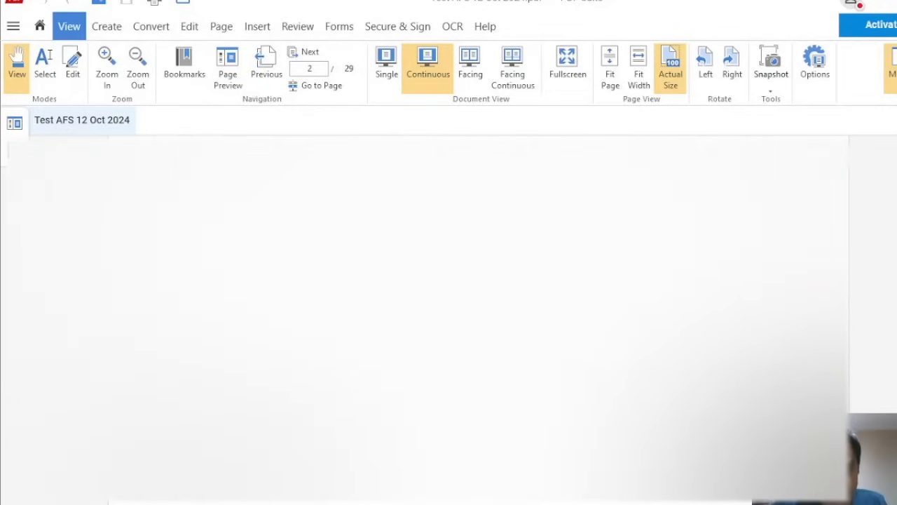
{"action": "scroll", "coordinate": [479, 319], "scroll_direction": "down", "scroll_amount": 5}
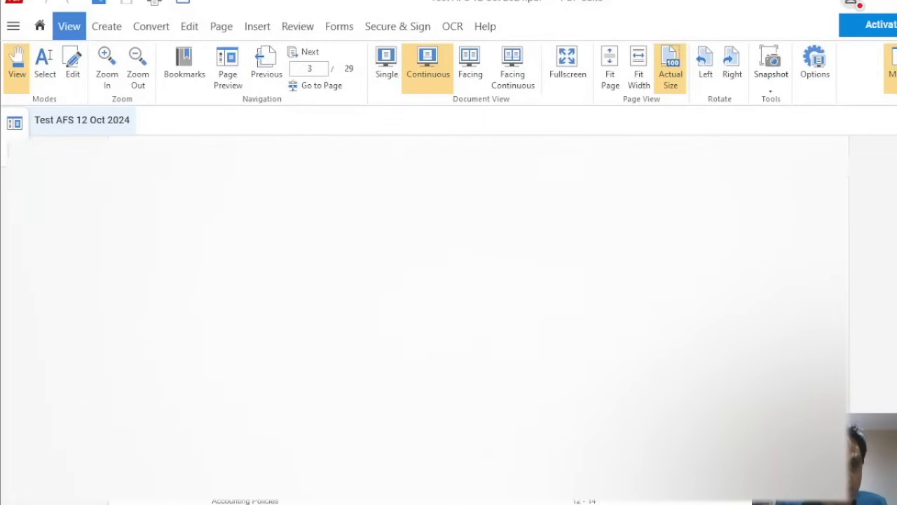
{"action": "scroll", "coordinate": [478, 319], "scroll_direction": "down", "scroll_amount": 3}
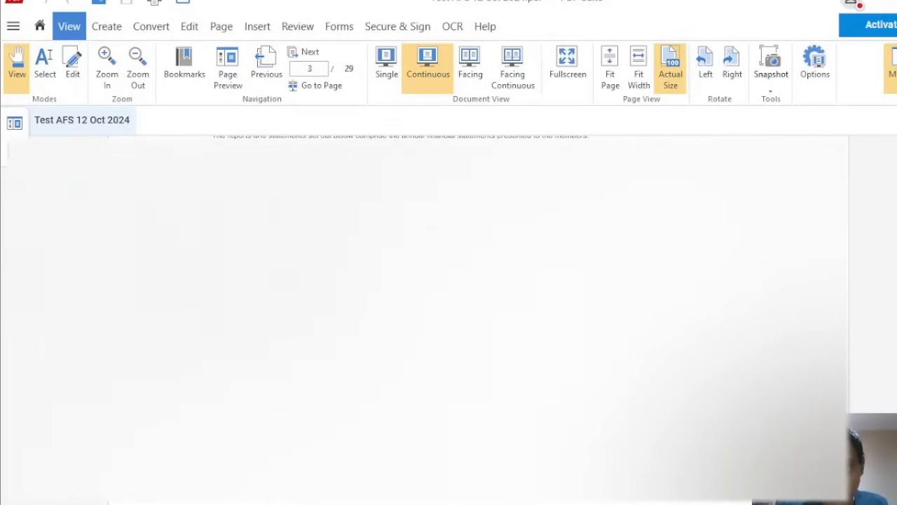
{"action": "scroll", "coordinate": [479, 319], "scroll_direction": "down", "scroll_amount": 3}
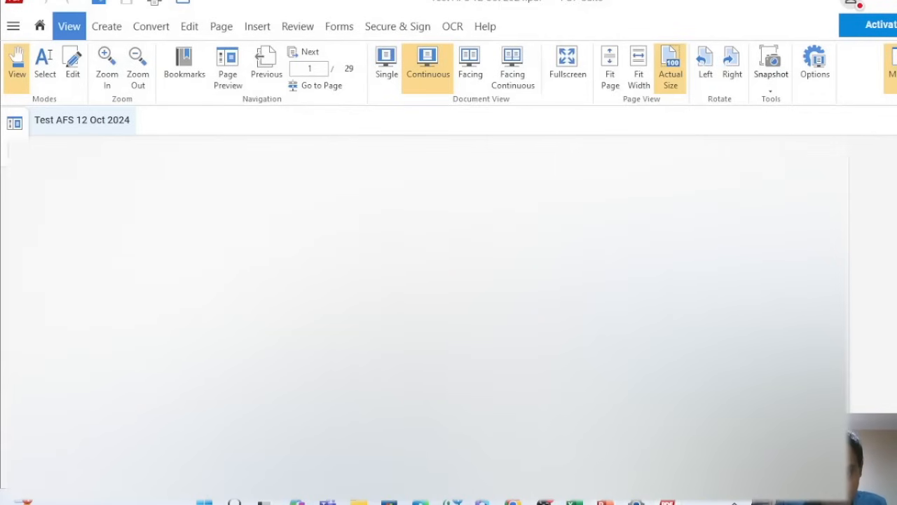
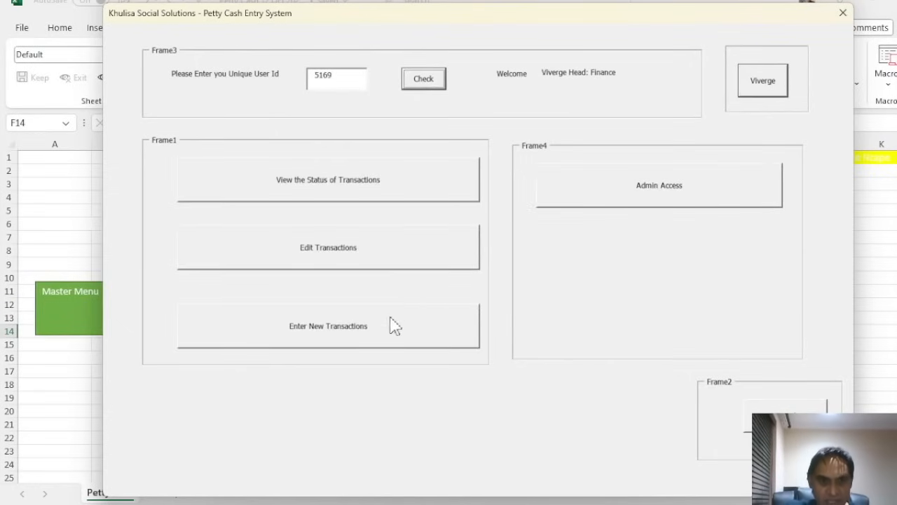
Open the status of transactions window and the access controls sheet, then return to the master menu
{"action": "left_click", "coordinate": [340, 194]}
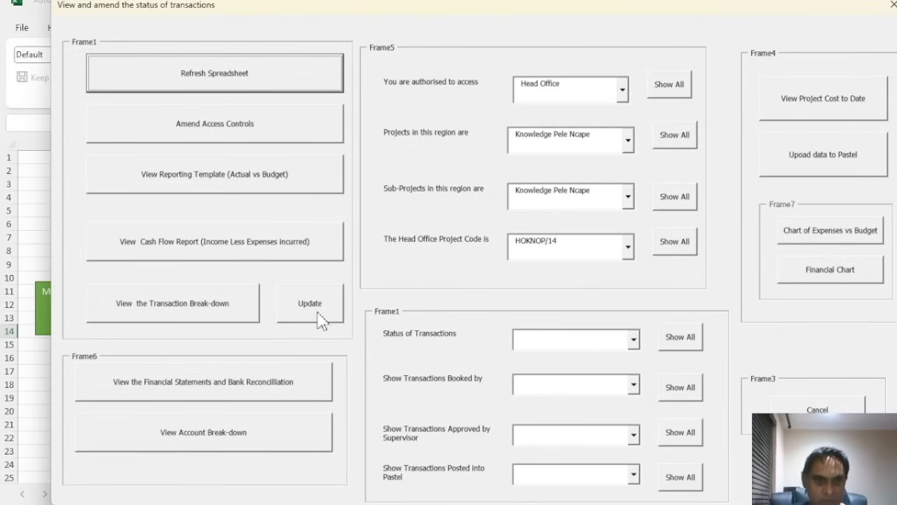
{"action": "left_click", "coordinate": [238, 133]}
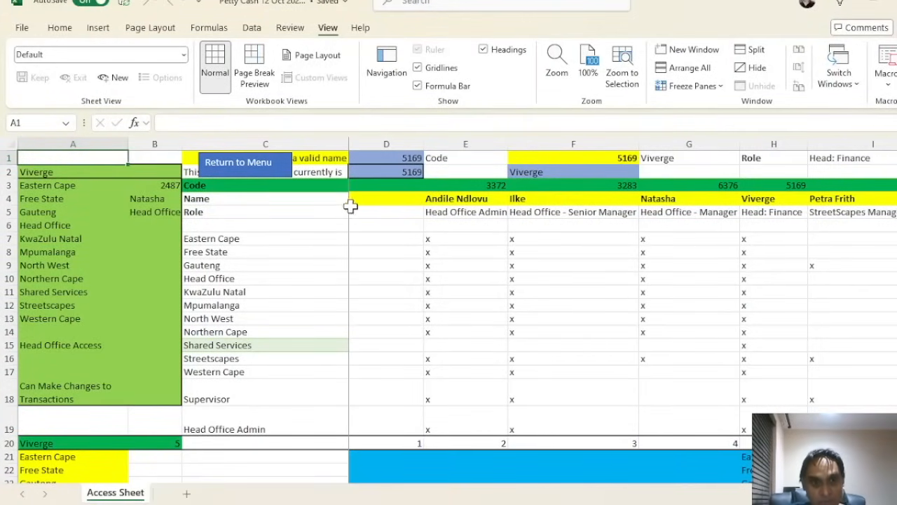
{"action": "left_click", "coordinate": [276, 167]}
Log back in and open the Knowledge Pele Ncape Chart of Expenses vs Budget
{"action": "left_click", "coordinate": [112, 303]}
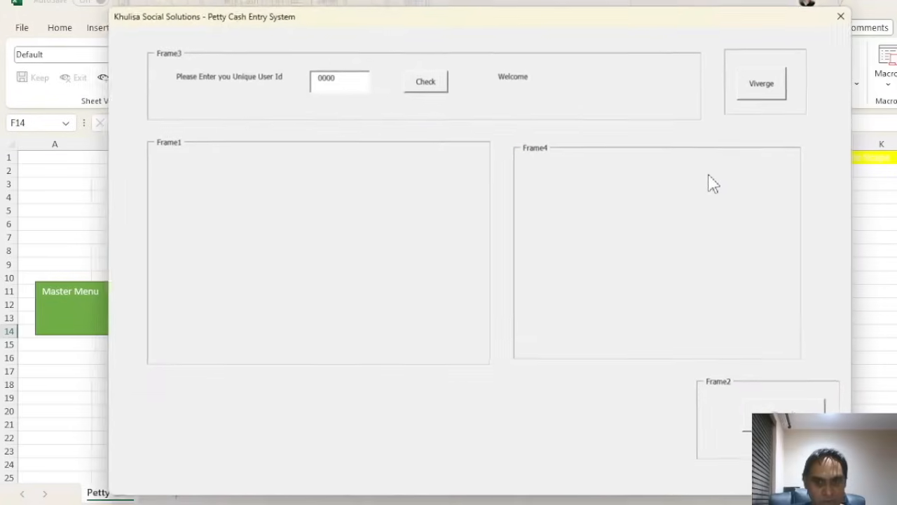
{"action": "left_click", "coordinate": [426, 83]}
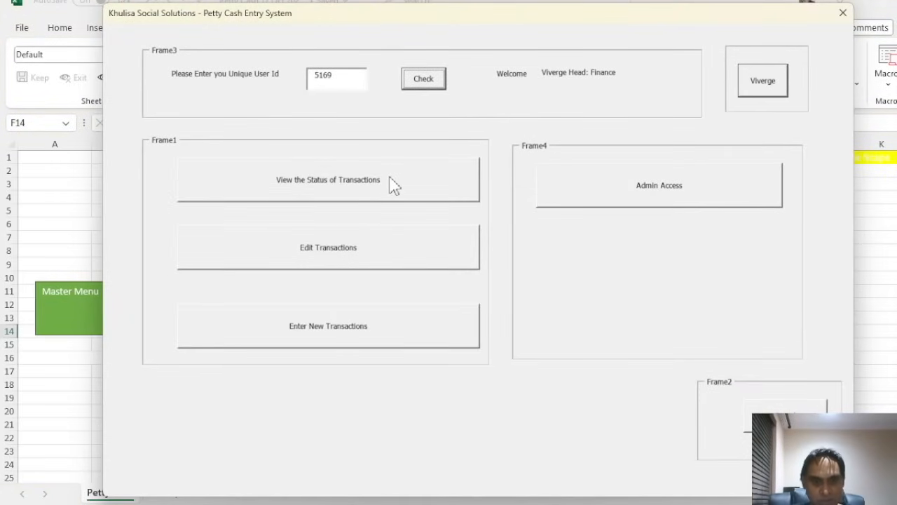
{"action": "left_click", "coordinate": [389, 178]}
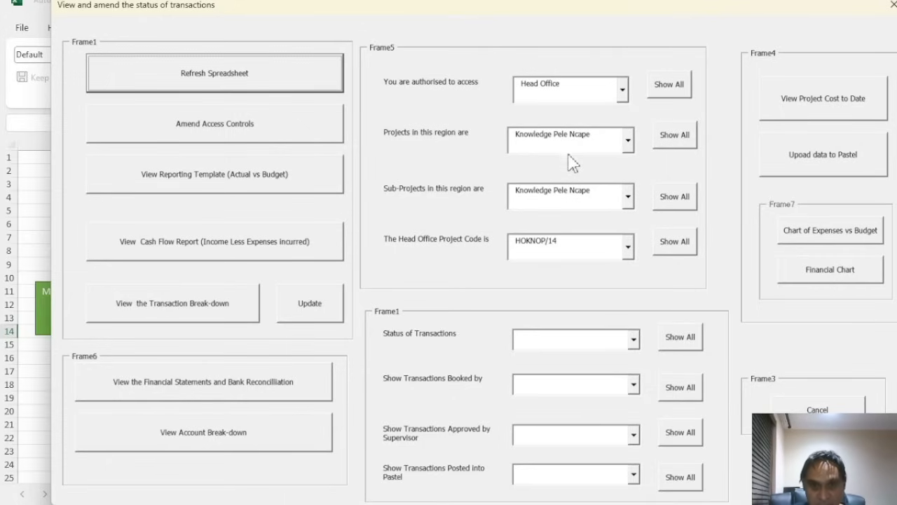
{"action": "left_click", "coordinate": [827, 242]}
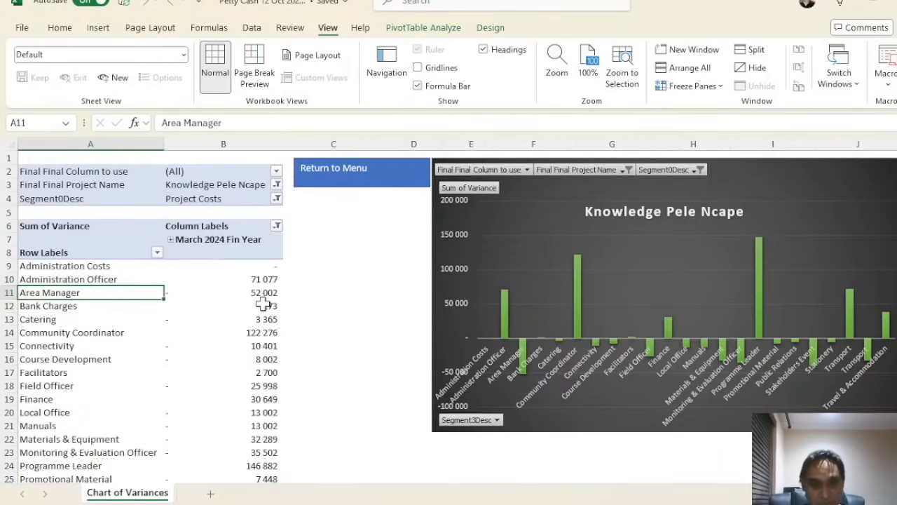
{"action": "scroll", "coordinate": [263, 302], "scroll_direction": "down", "scroll_amount": 5}
{"action": "scroll", "coordinate": [266, 300], "scroll_direction": "up", "scroll_amount": 5}
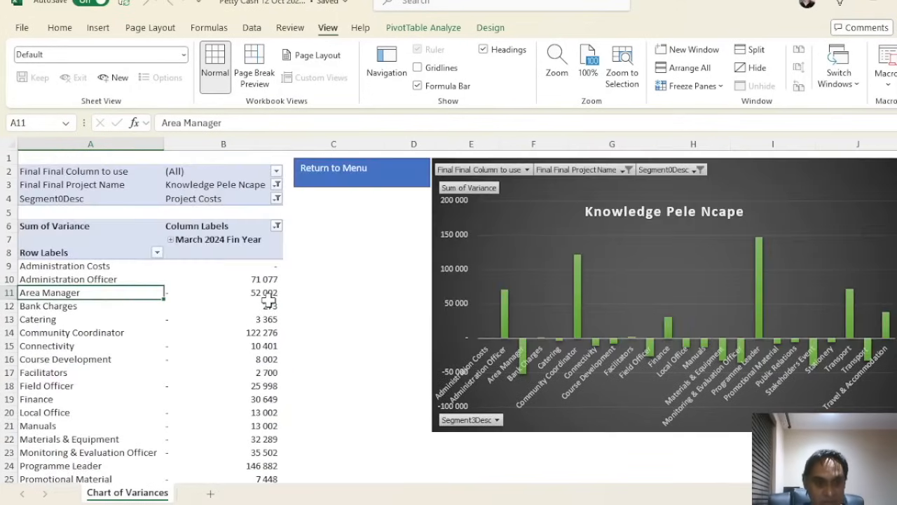
{"action": "left_click", "coordinate": [217, 239]}
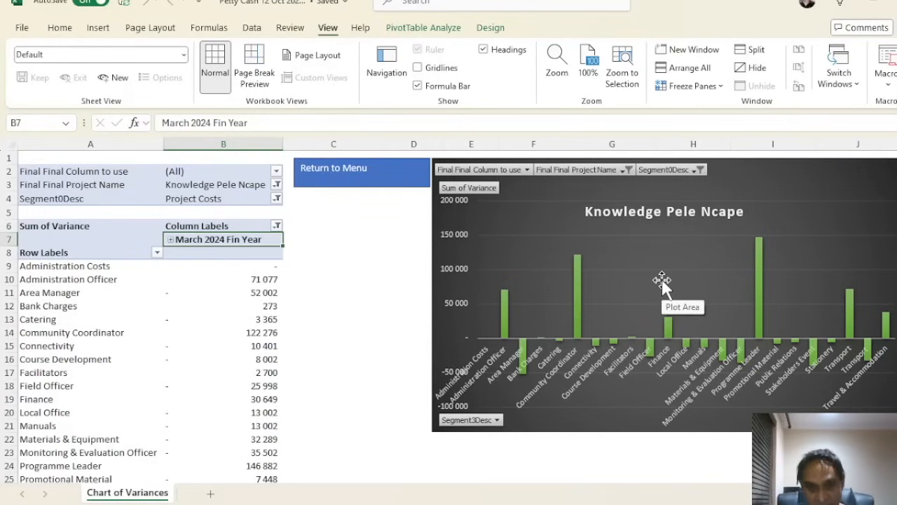
{"action": "scroll", "coordinate": [662, 281], "scroll_direction": "down", "scroll_amount": 1}
{"action": "scroll", "coordinate": [661, 283], "scroll_direction": "up", "scroll_amount": 1}
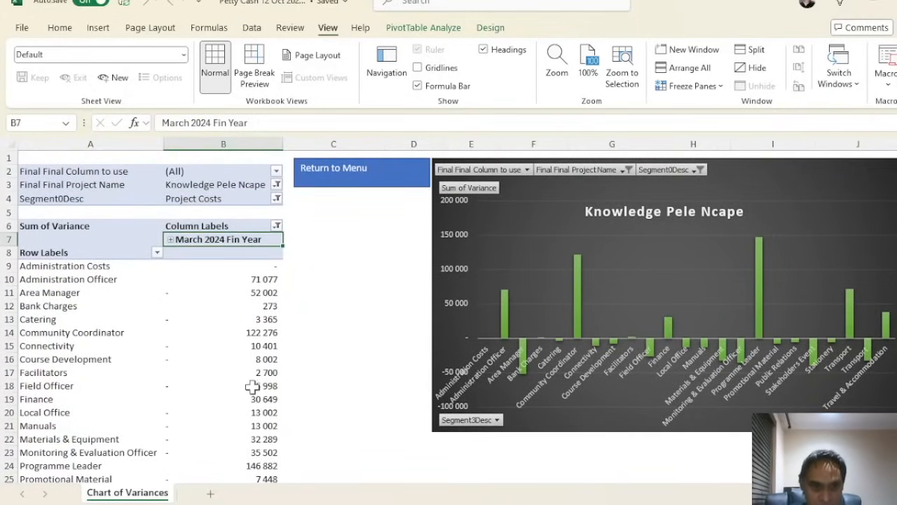
Return to the menu, verify the stored user ID, and open the new transaction entry form
{"action": "left_click", "coordinate": [356, 192]}
{"action": "left_click", "coordinate": [68, 326]}
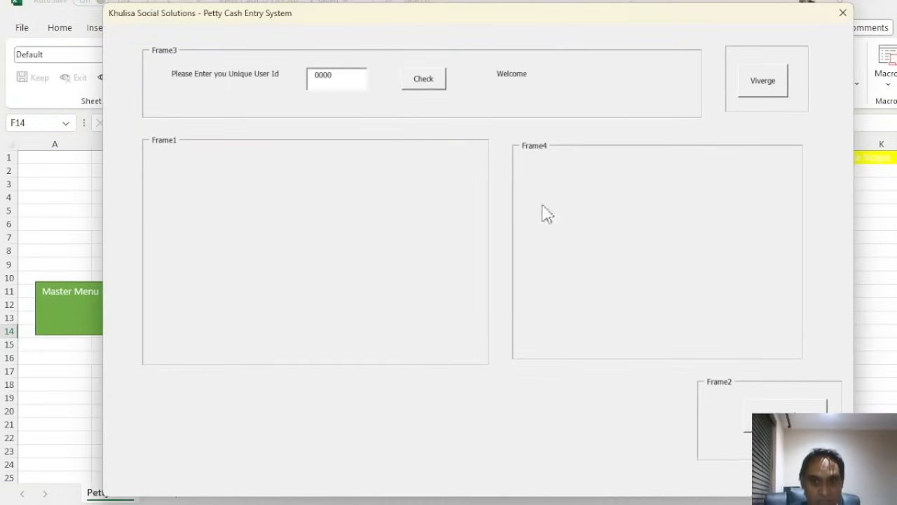
{"action": "left_click", "coordinate": [780, 90]}
{"action": "left_click", "coordinate": [414, 85]}
{"action": "left_click", "coordinate": [335, 336]}
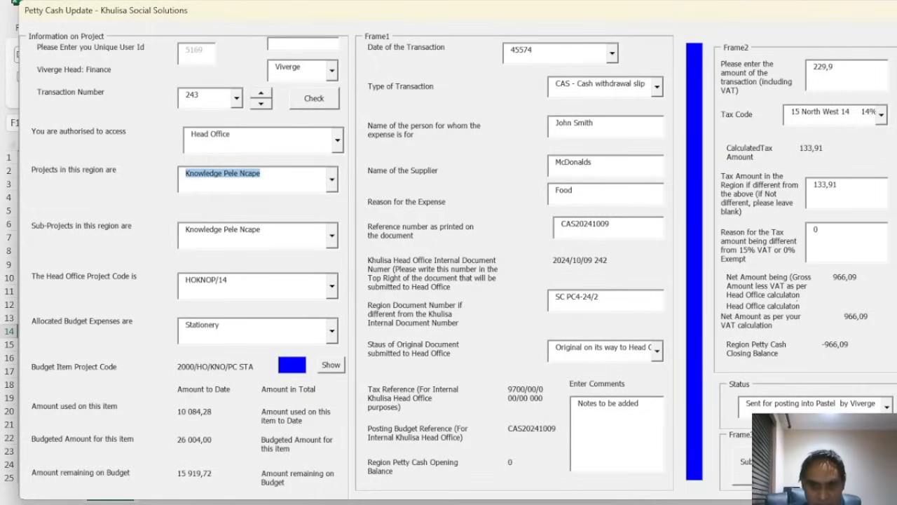
Close the new transaction form, re-verify the user ID, and open View the Status of Transactions
{"action": "left_click", "coordinate": [223, 174]}
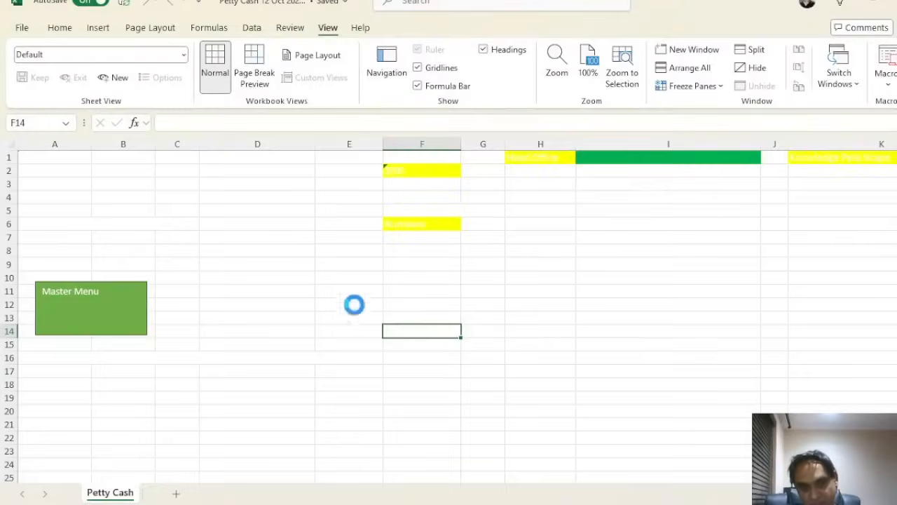
{"action": "left_click", "coordinate": [128, 309]}
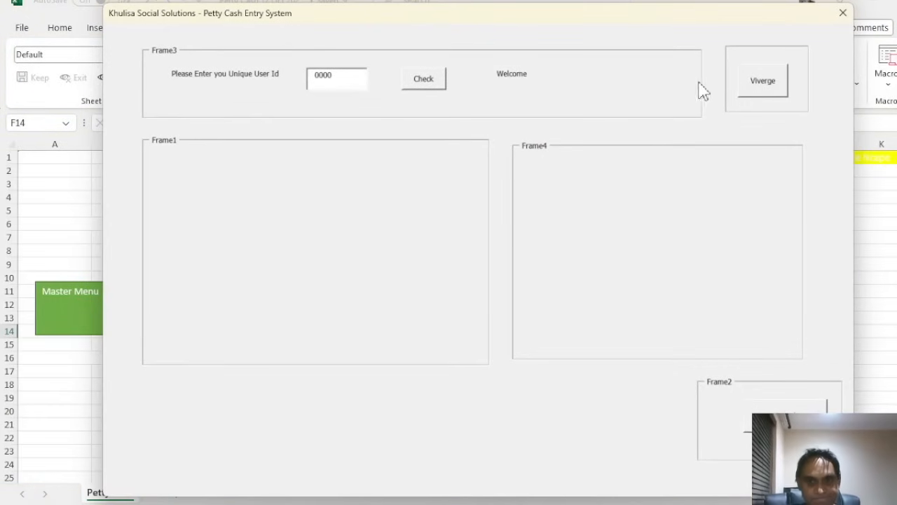
{"action": "left_click", "coordinate": [763, 84]}
{"action": "left_click", "coordinate": [429, 82]}
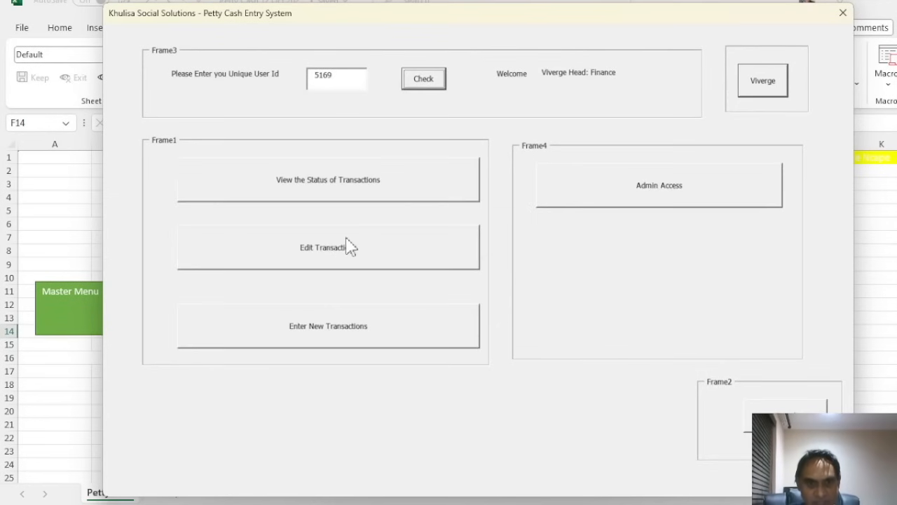
{"action": "left_click", "coordinate": [362, 184]}
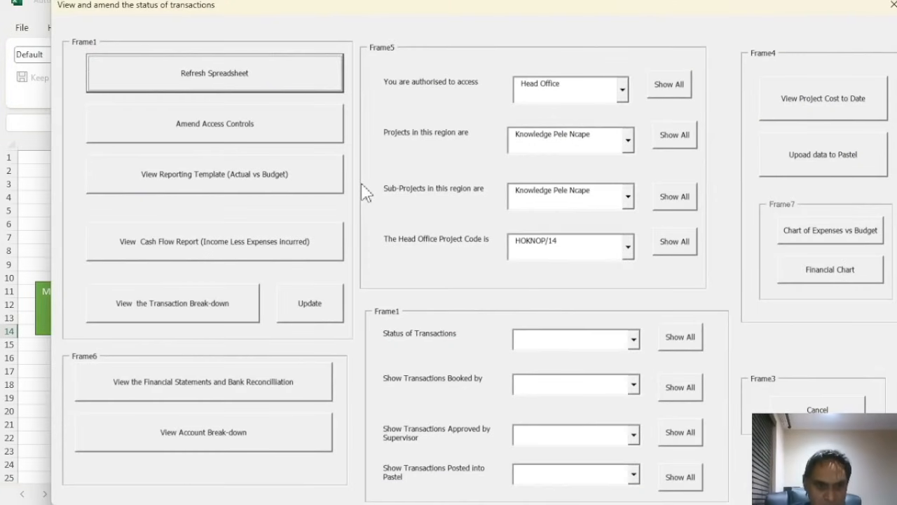
Open the Financials Income Statement pivot, check the category rows, and expand Revenue into its income lines
{"action": "left_click", "coordinate": [219, 389]}
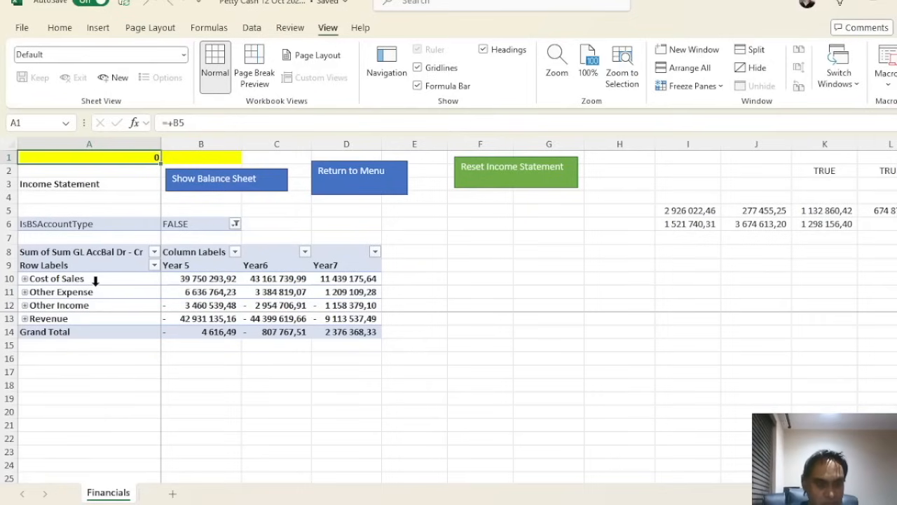
{"action": "left_click", "coordinate": [52, 320]}
{"action": "left_click", "coordinate": [56, 278]}
{"action": "left_click", "coordinate": [60, 292]}
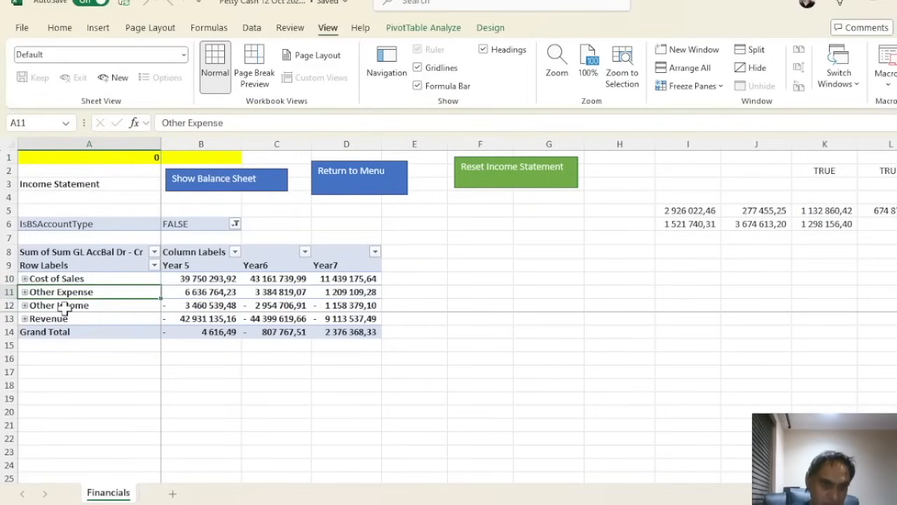
{"action": "left_click", "coordinate": [63, 308]}
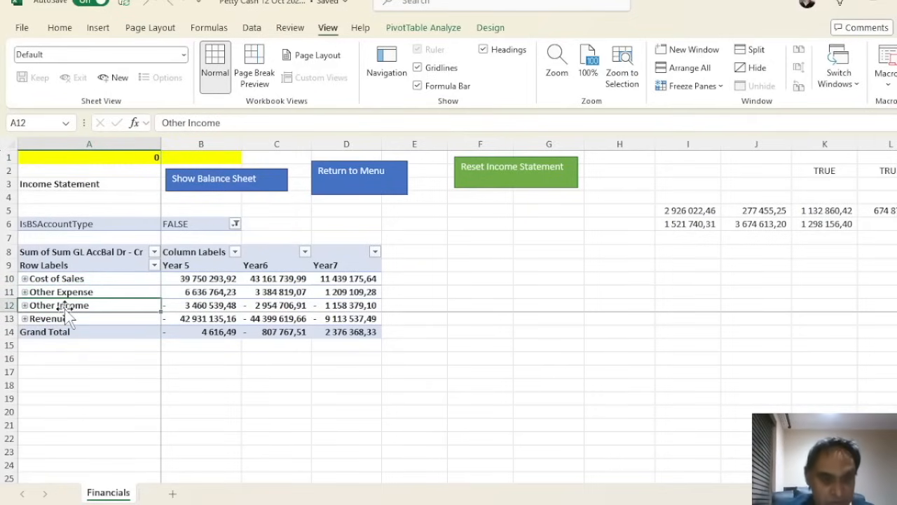
{"action": "left_click", "coordinate": [24, 320]}
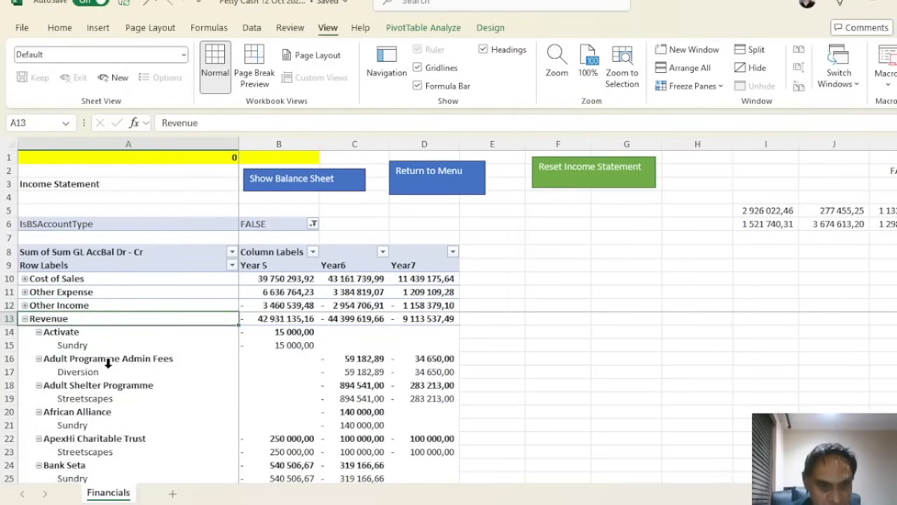
Remove the lower-level row field from the income pivot via the field list, then hide the list
{"action": "right_click", "coordinate": [214, 385]}
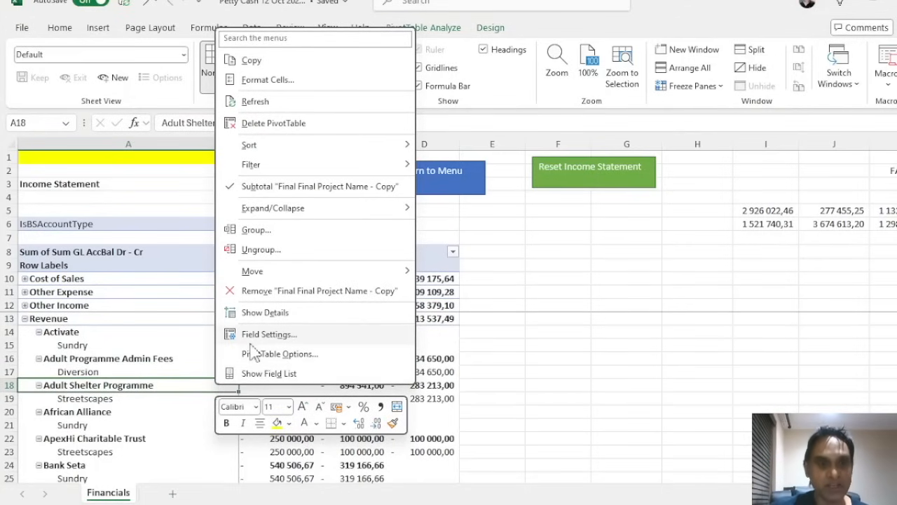
{"action": "left_click", "coordinate": [269, 374]}
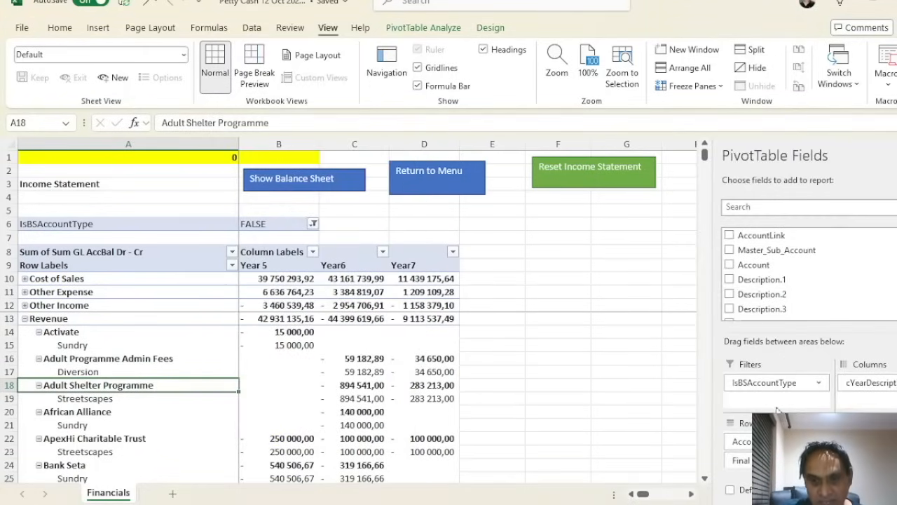
{"action": "scroll", "coordinate": [792, 450], "scroll_direction": "down", "scroll_amount": 1}
{"action": "left_click", "coordinate": [817, 459]}
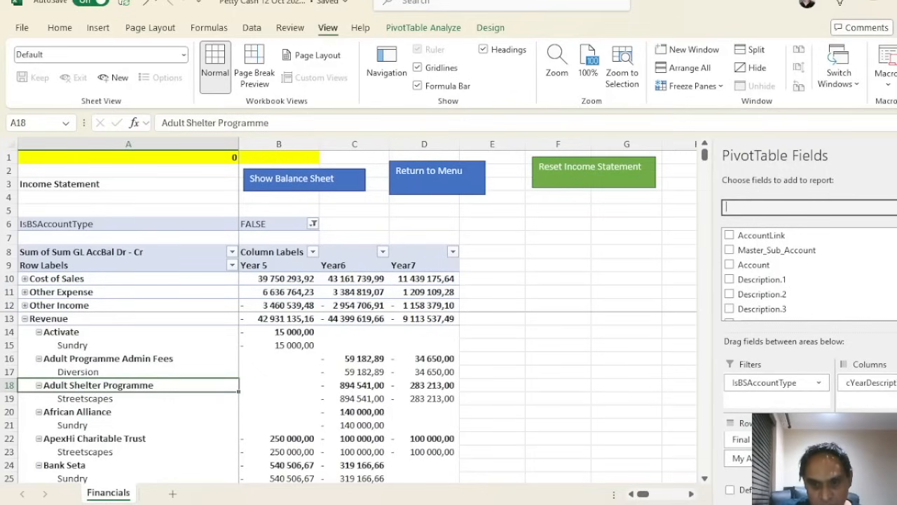
{"action": "left_click_drag", "start_coordinate": [739, 457], "coordinate": [659, 466]}
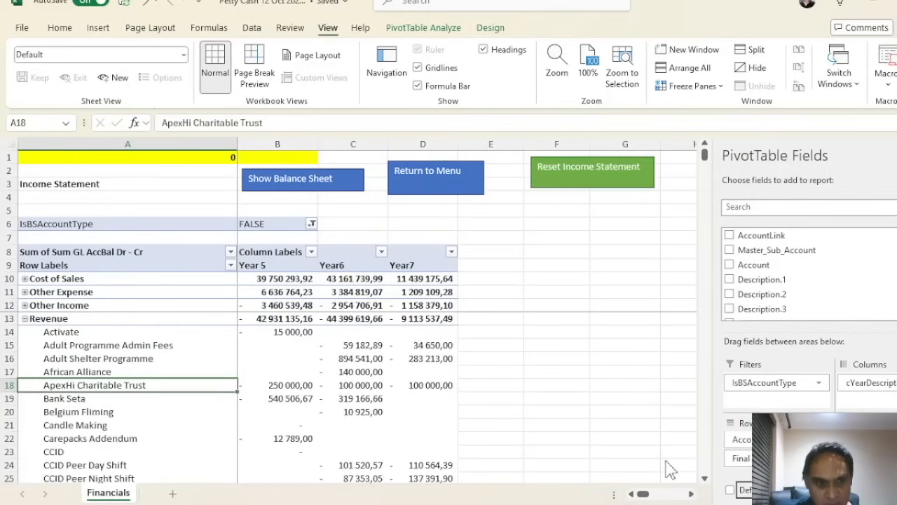
{"action": "left_click", "coordinate": [896, 156]}
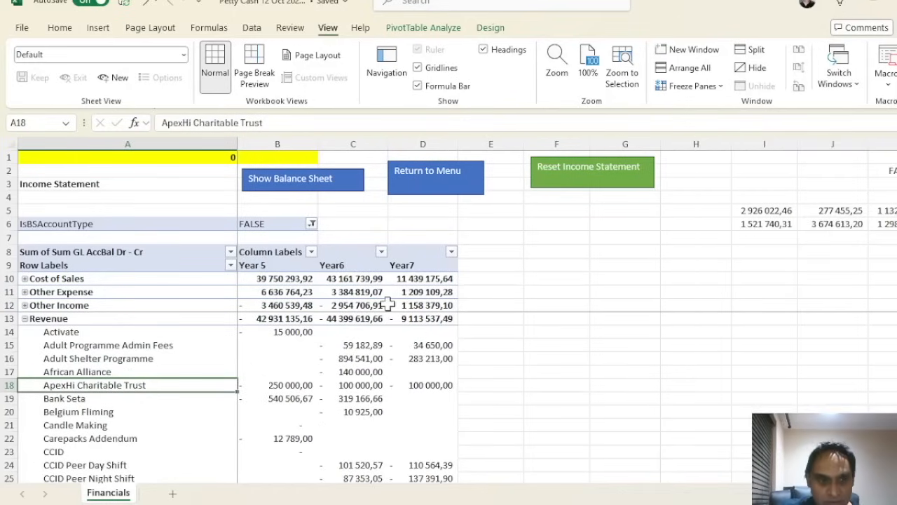
{"action": "scroll", "coordinate": [171, 424], "scroll_direction": "down", "scroll_amount": 12}
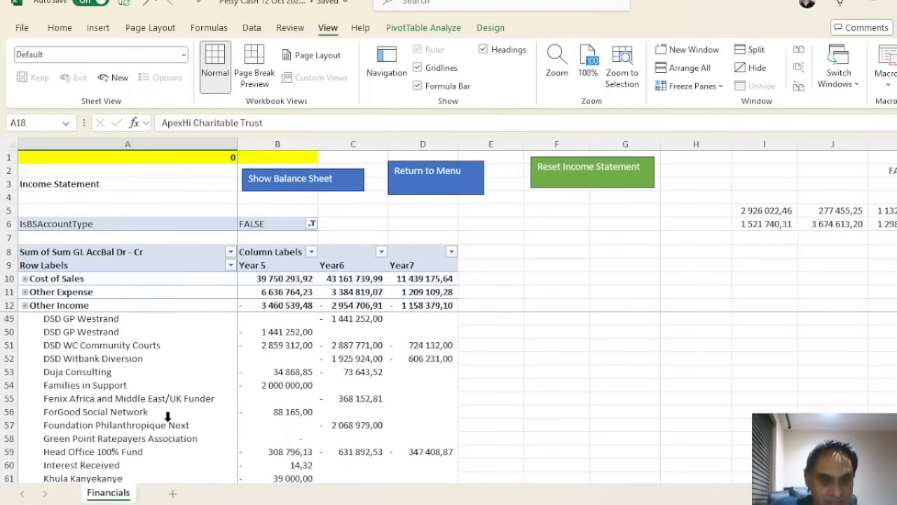
{"action": "left_click", "coordinate": [271, 385]}
{"action": "scroll", "coordinate": [277, 385], "scroll_direction": "up", "scroll_amount": 12}
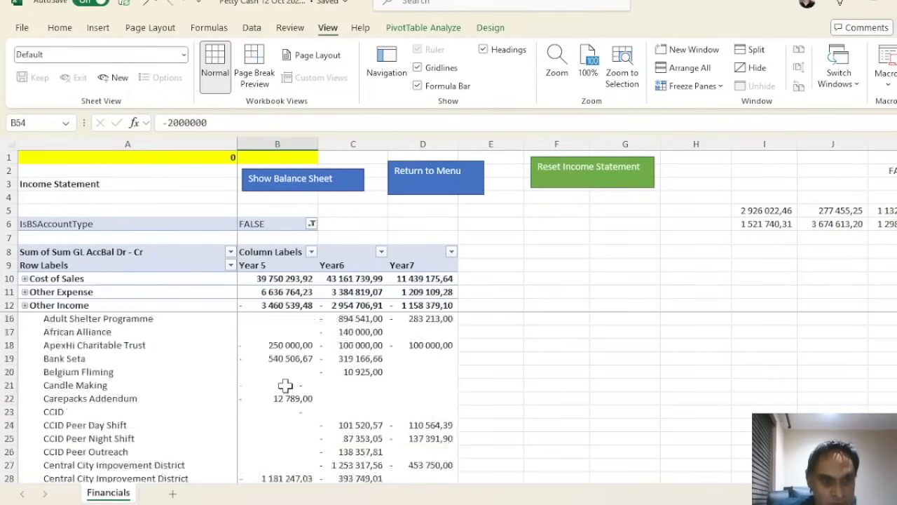
Collapse Cost of Sales and expand Other Income into accounts such as Admin Recovery
{"action": "left_click", "coordinate": [23, 278]}
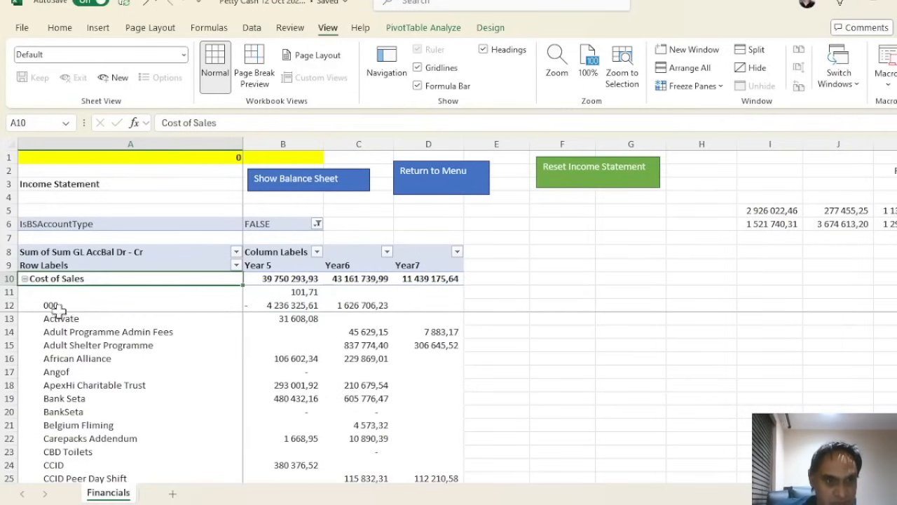
{"action": "left_click", "coordinate": [24, 279]}
{"action": "left_click", "coordinate": [25, 279]}
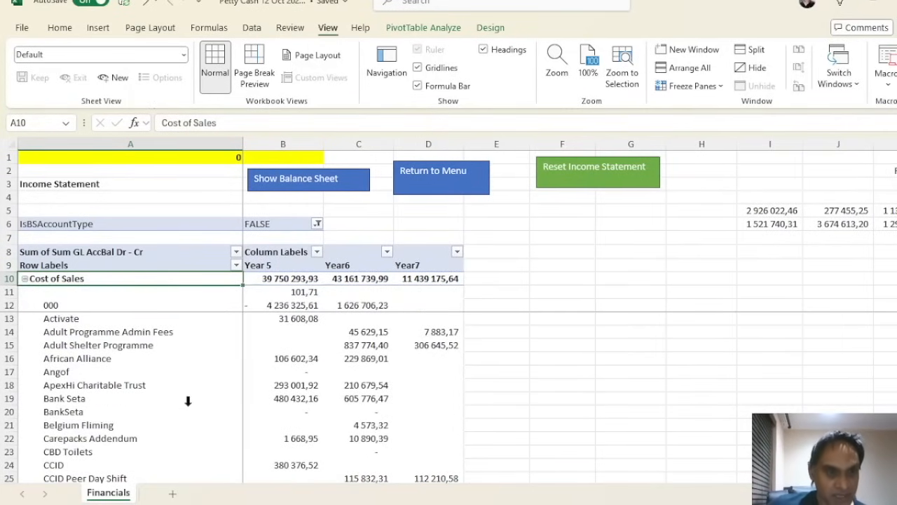
{"action": "scroll", "coordinate": [189, 403], "scroll_direction": "down", "scroll_amount": 7}
{"action": "scroll", "coordinate": [198, 404], "scroll_direction": "down", "scroll_amount": 15}
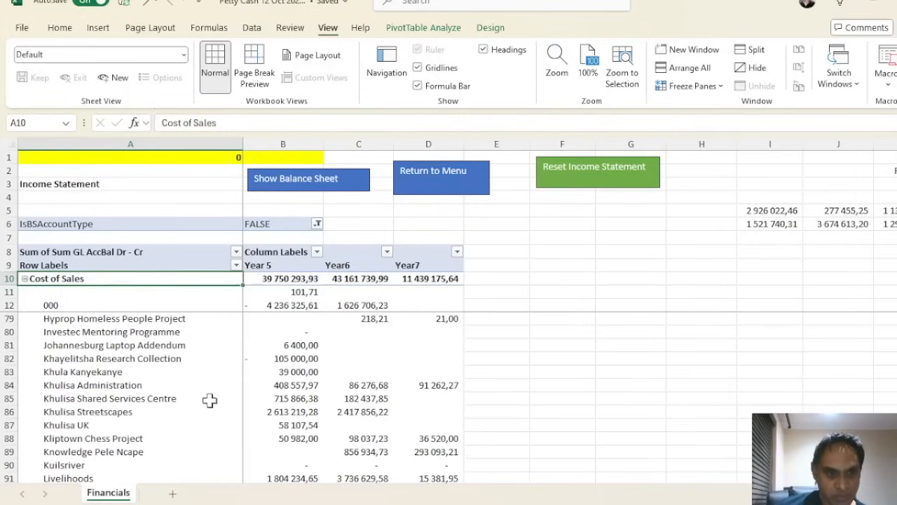
{"action": "scroll", "coordinate": [210, 400], "scroll_direction": "up", "scroll_amount": 12}
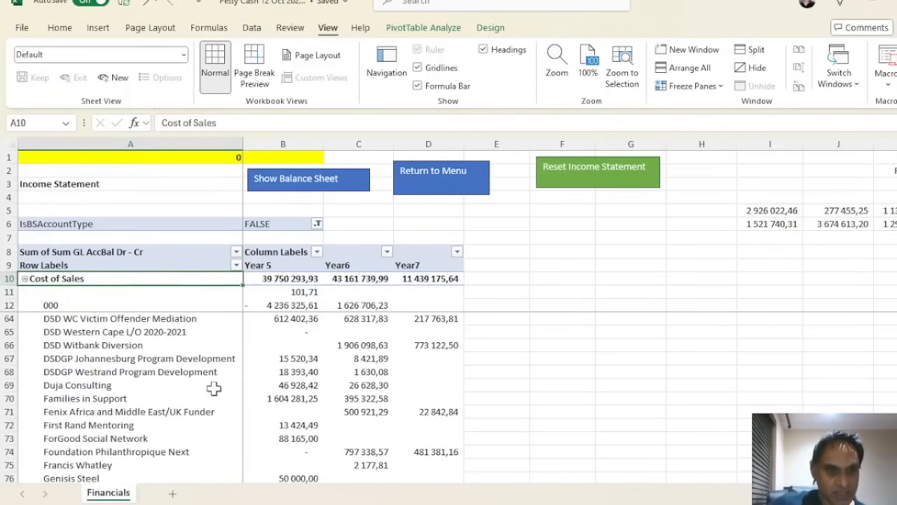
{"action": "left_click", "coordinate": [24, 279]}
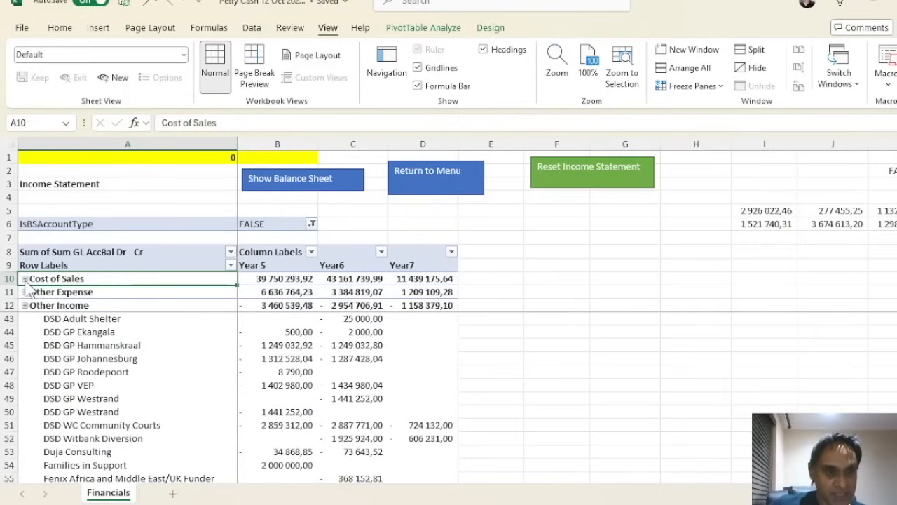
{"action": "left_click", "coordinate": [25, 305]}
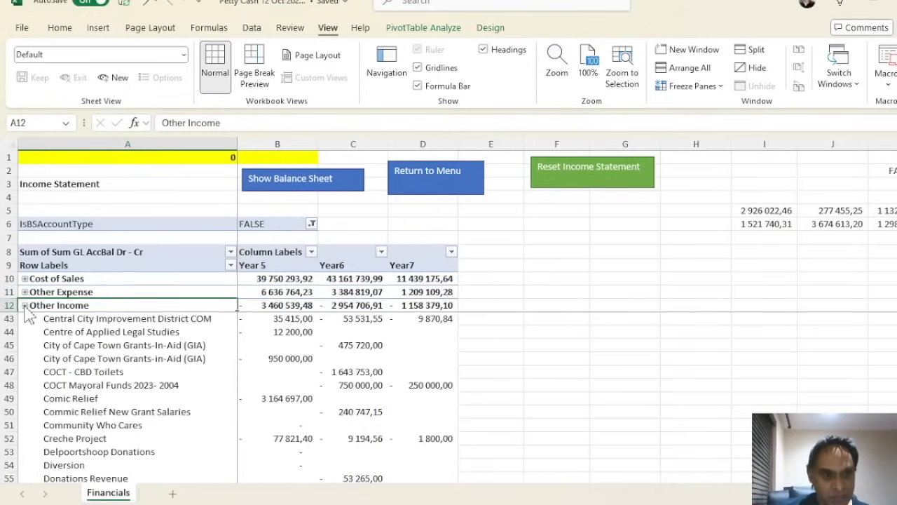
{"action": "scroll", "coordinate": [72, 311], "scroll_direction": "up", "scroll_amount": 8}
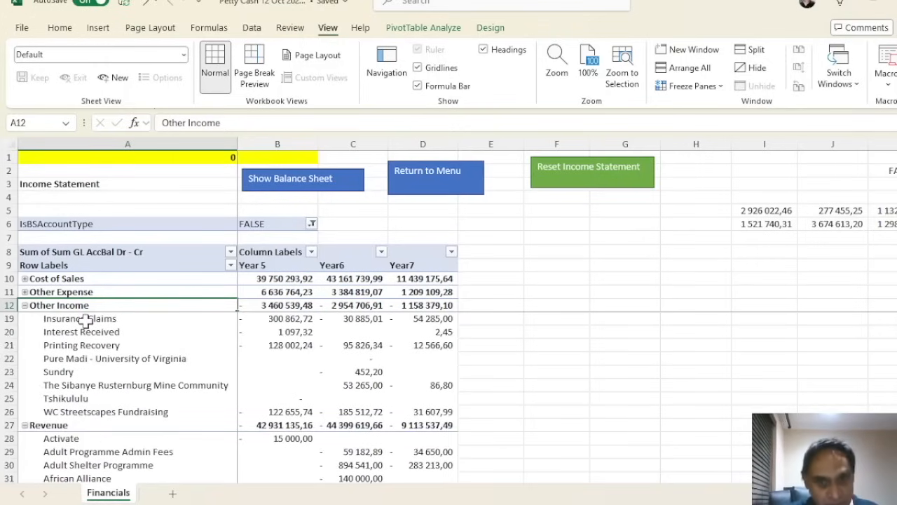
{"action": "scroll", "coordinate": [82, 319], "scroll_direction": "up", "scroll_amount": 2}
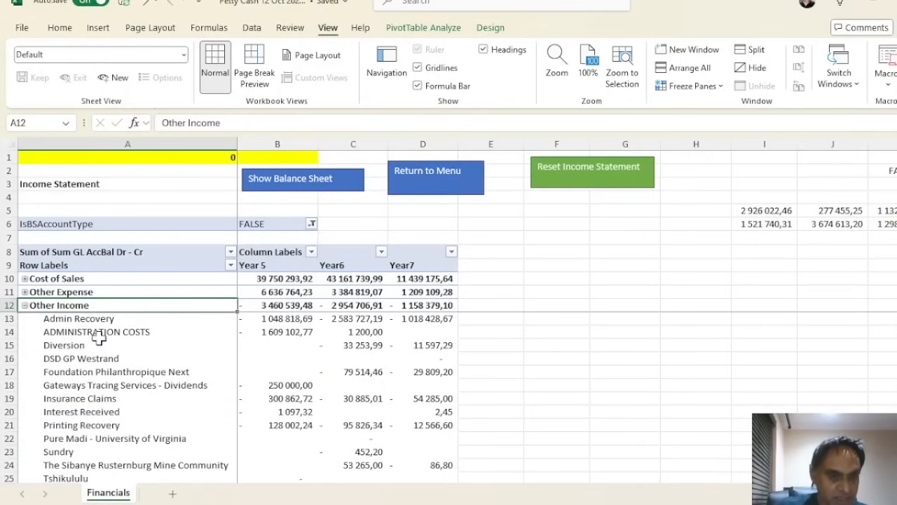
Apply Collapse Entire Field to the pivot row labels, leaving four category totals for Years 5–7
{"action": "right_click", "coordinate": [99, 336]}
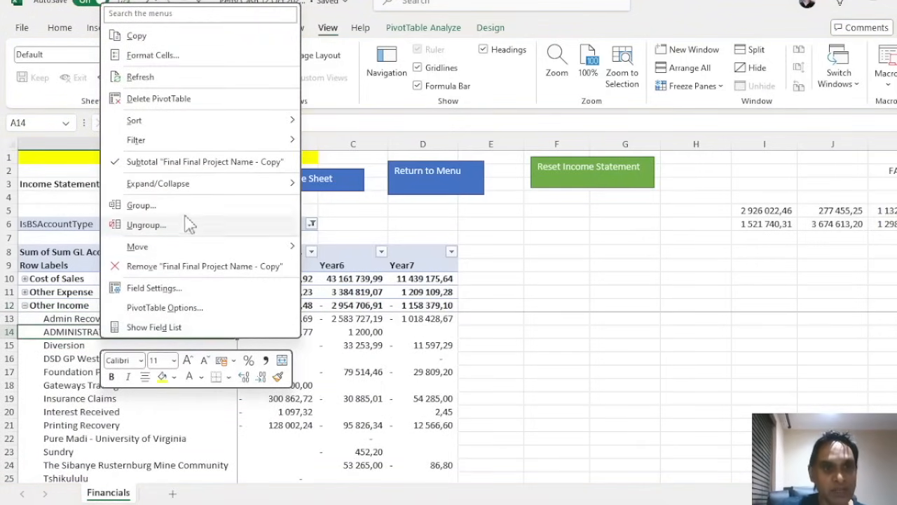
{"action": "mouse_move", "coordinate": [276, 188]}
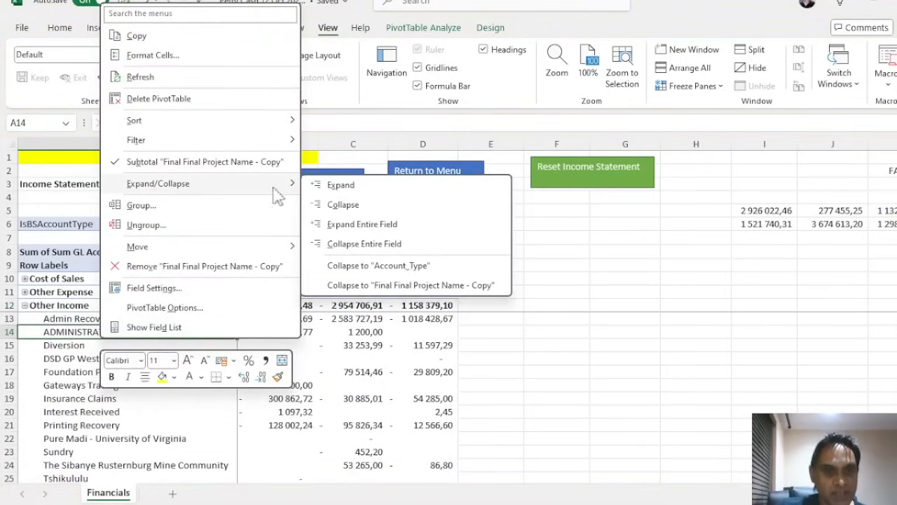
{"action": "left_click", "coordinate": [354, 252]}
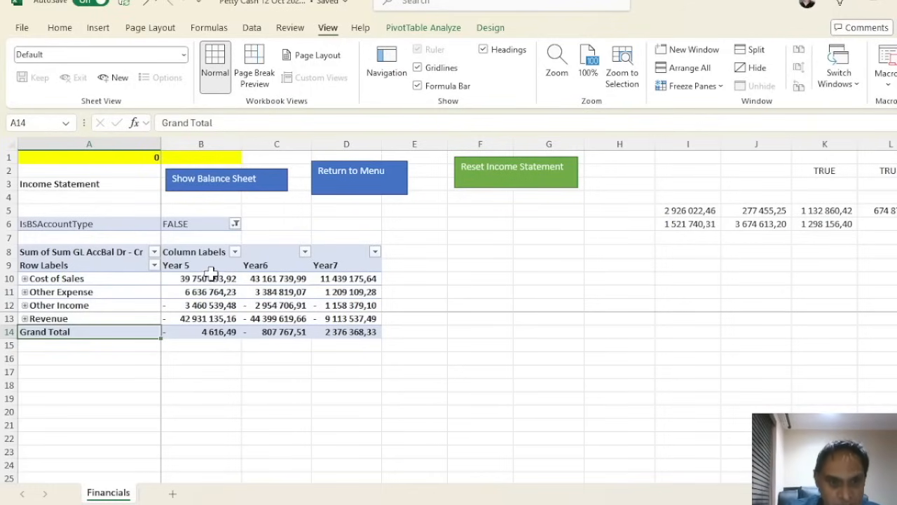
{"action": "left_click", "coordinate": [339, 264]}
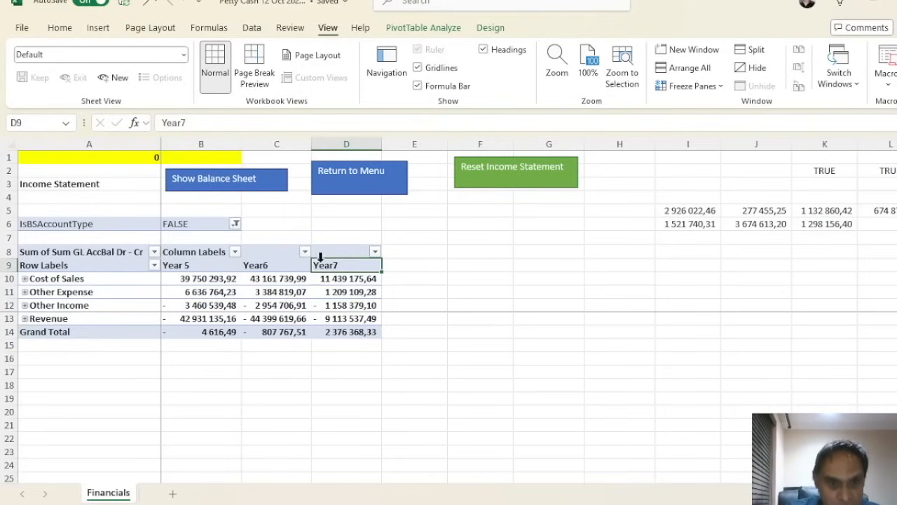
{"action": "left_click", "coordinate": [277, 265]}
{"action": "left_click", "coordinate": [209, 266]}
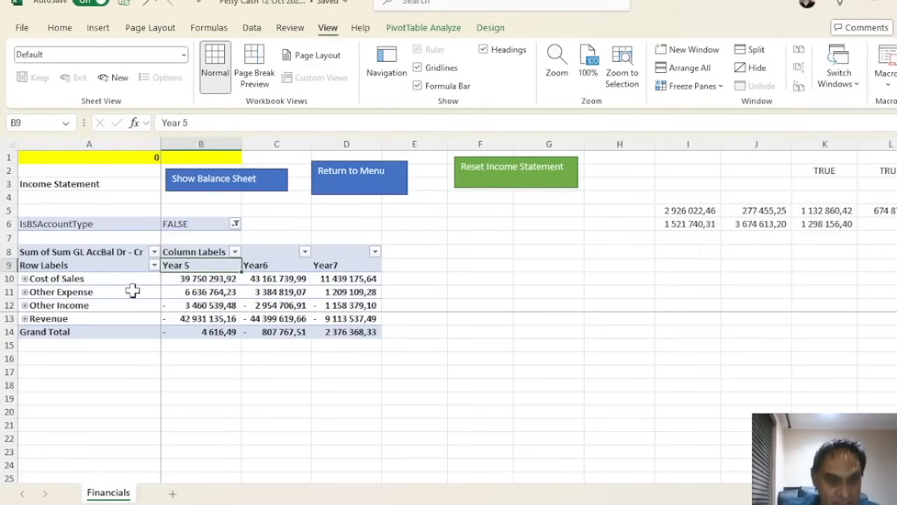
{"action": "left_click", "coordinate": [25, 292]}
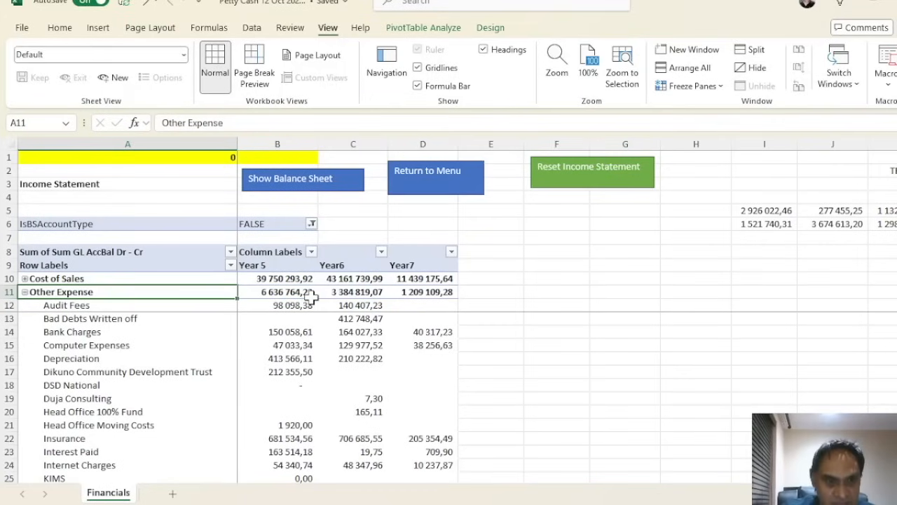
{"action": "scroll", "coordinate": [157, 388], "scroll_direction": "down", "scroll_amount": 2}
{"action": "scroll", "coordinate": [158, 388], "scroll_direction": "down", "scroll_amount": 2}
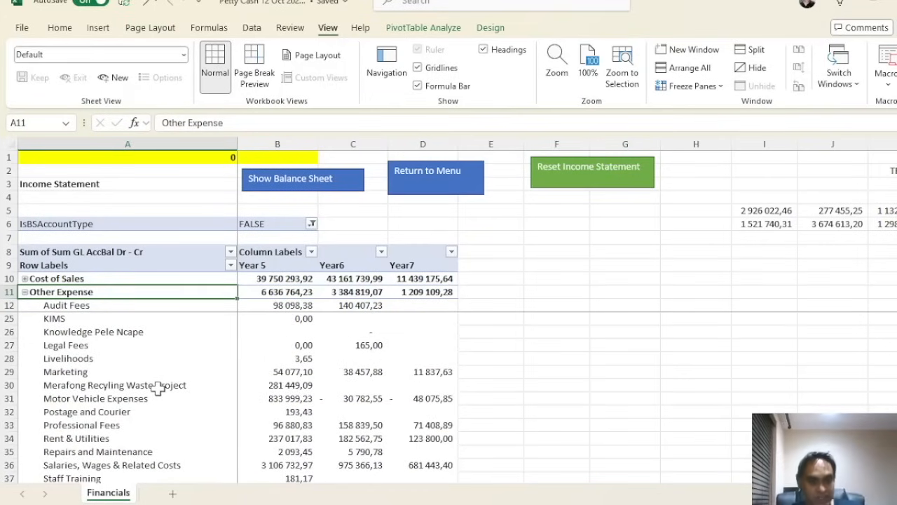
{"action": "scroll", "coordinate": [160, 387], "scroll_direction": "down", "scroll_amount": 7}
{"action": "scroll", "coordinate": [172, 382], "scroll_direction": "up", "scroll_amount": 9}
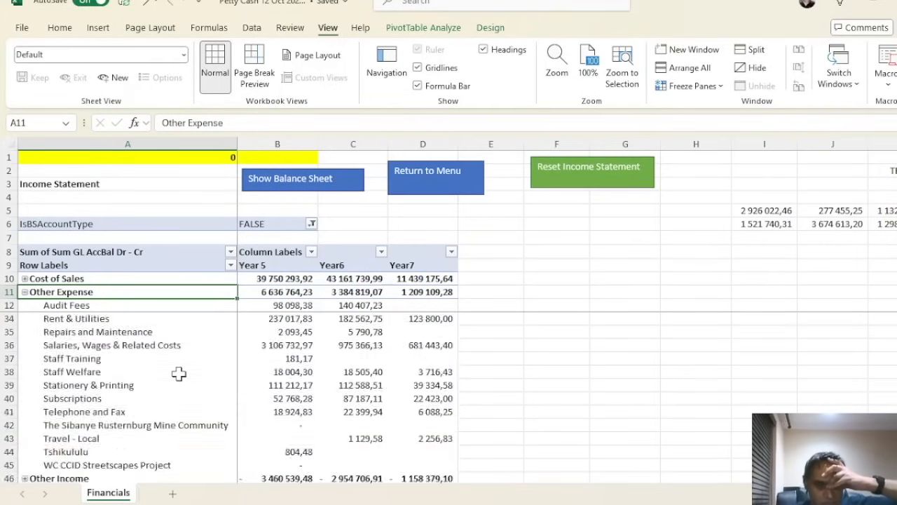
{"action": "scroll", "coordinate": [182, 363], "scroll_direction": "up", "scroll_amount": 2}
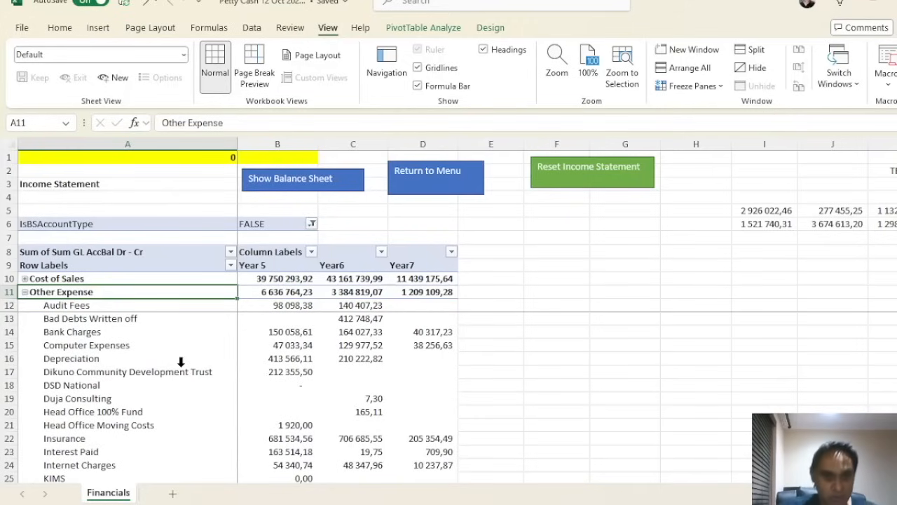
{"action": "left_click", "coordinate": [429, 267]}
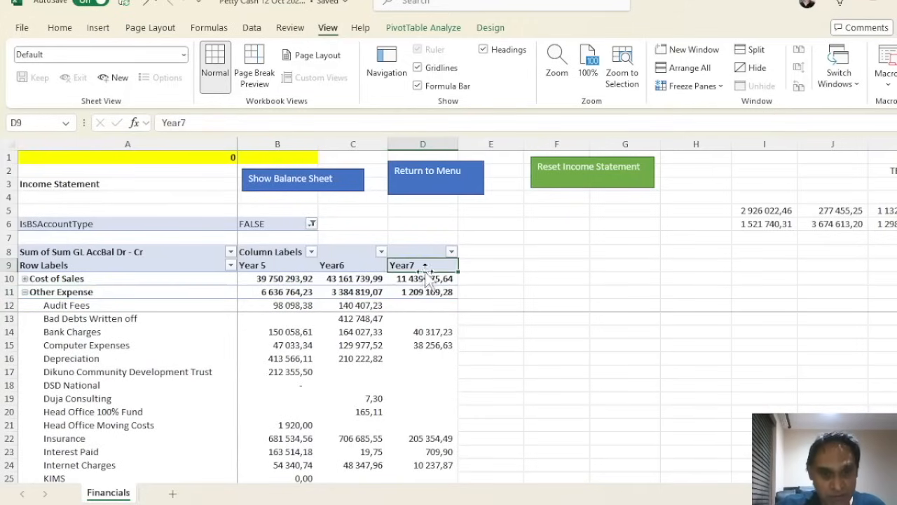
{"action": "left_click", "coordinate": [351, 267]}
{"action": "left_click", "coordinate": [273, 267]}
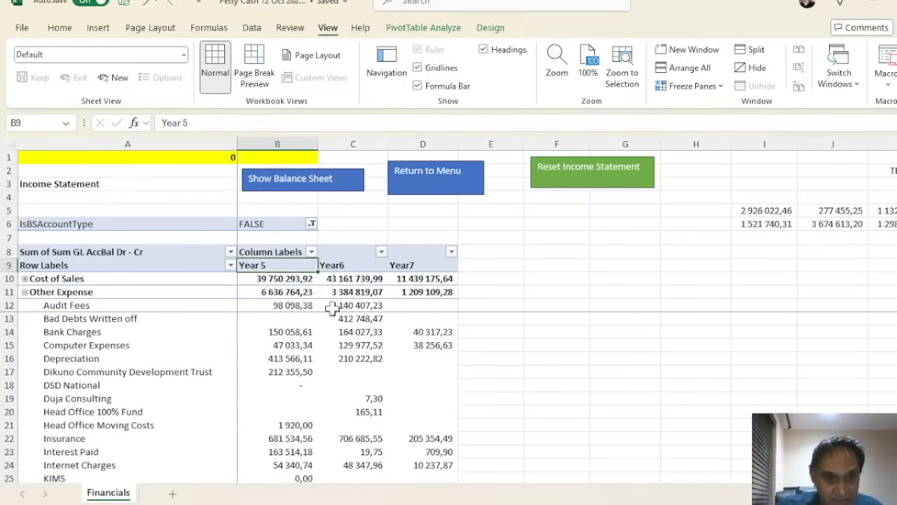
{"action": "left_click", "coordinate": [299, 345]}
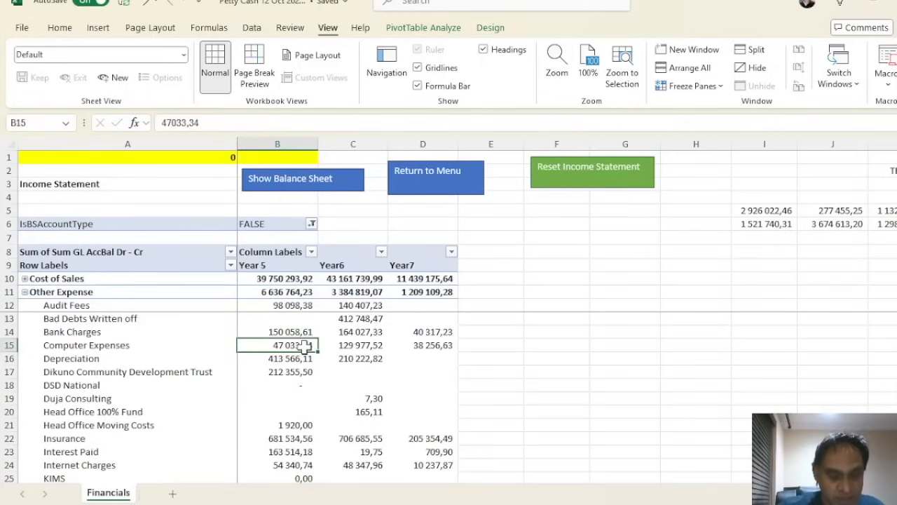
{"action": "scroll", "coordinate": [306, 345], "scroll_direction": "down", "scroll_amount": 8}
{"action": "mouse_move", "coordinate": [302, 341]}
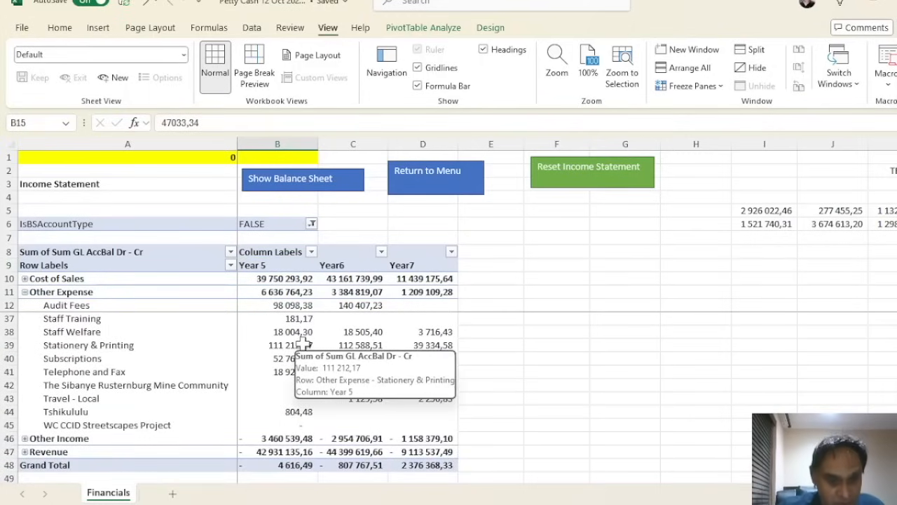
{"action": "left_click", "coordinate": [295, 465]}
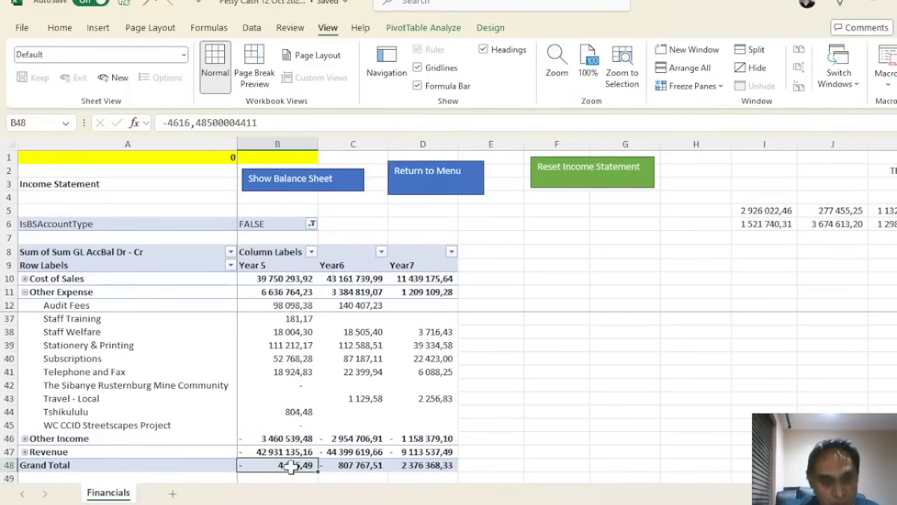
{"action": "scroll", "coordinate": [290, 468], "scroll_direction": "up", "scroll_amount": 8}
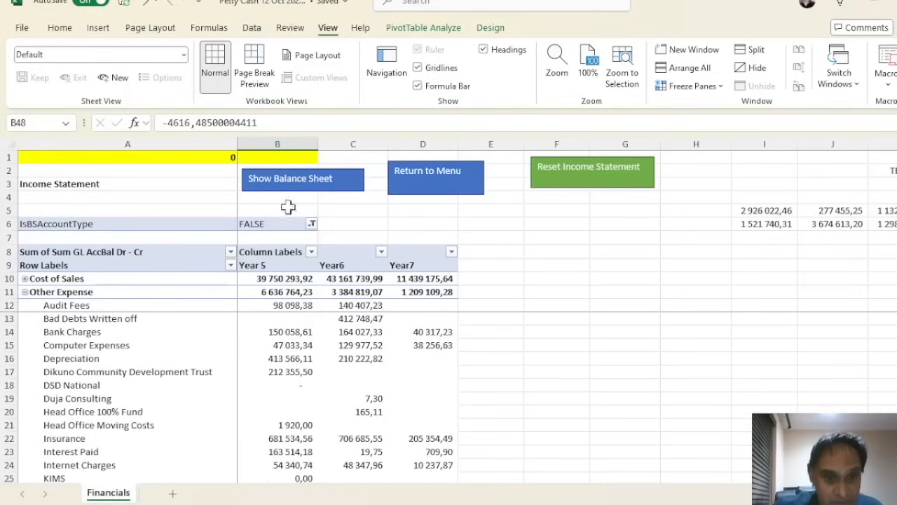
{"action": "left_click", "coordinate": [306, 139]}
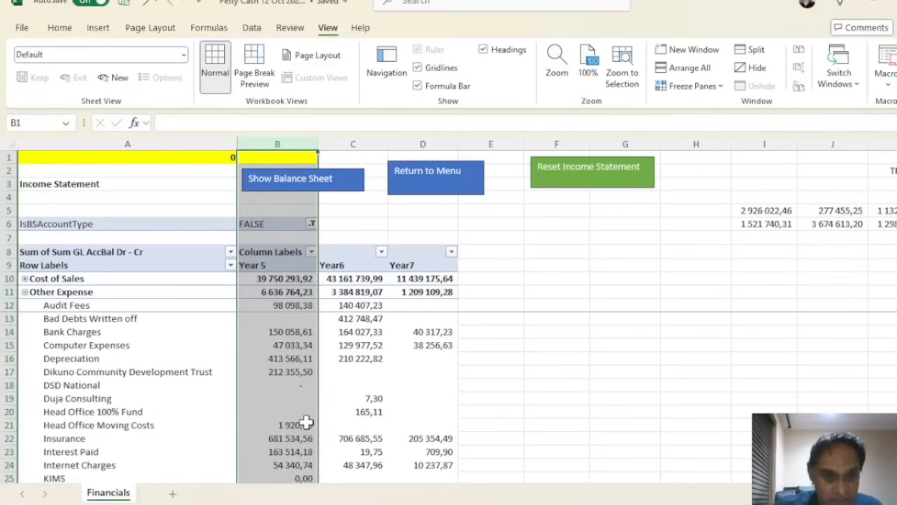
{"action": "left_click", "coordinate": [376, 143]}
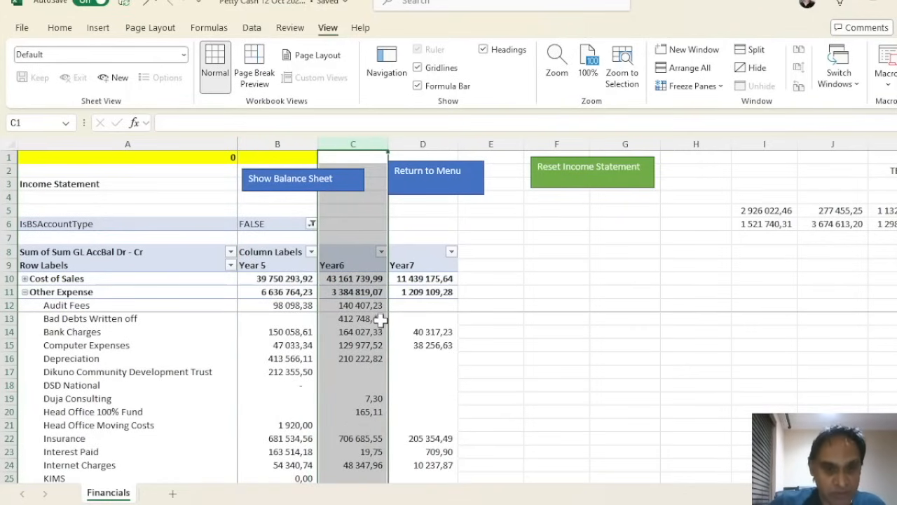
{"action": "scroll", "coordinate": [370, 392], "scroll_direction": "down", "scroll_amount": 4}
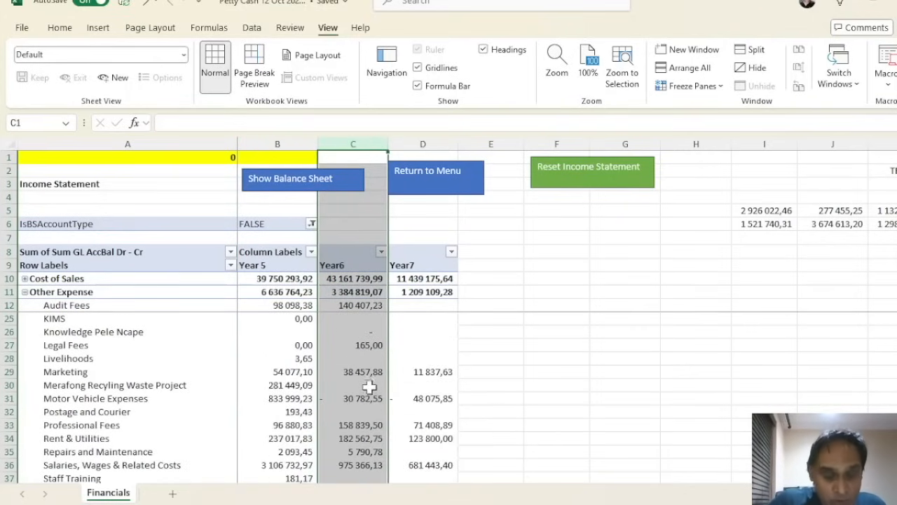
{"action": "scroll", "coordinate": [371, 364], "scroll_direction": "up", "scroll_amount": 4}
{"action": "left_click", "coordinate": [438, 226]}
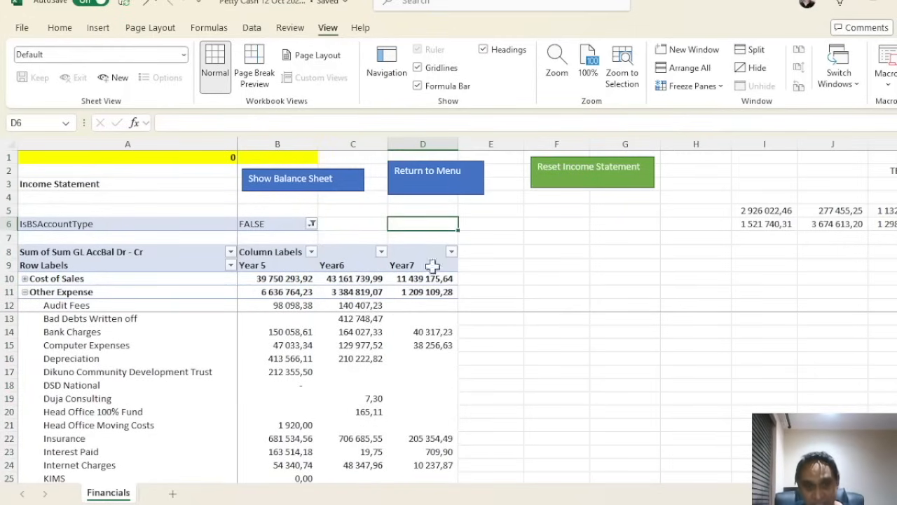
{"action": "mouse_move", "coordinate": [426, 291]}
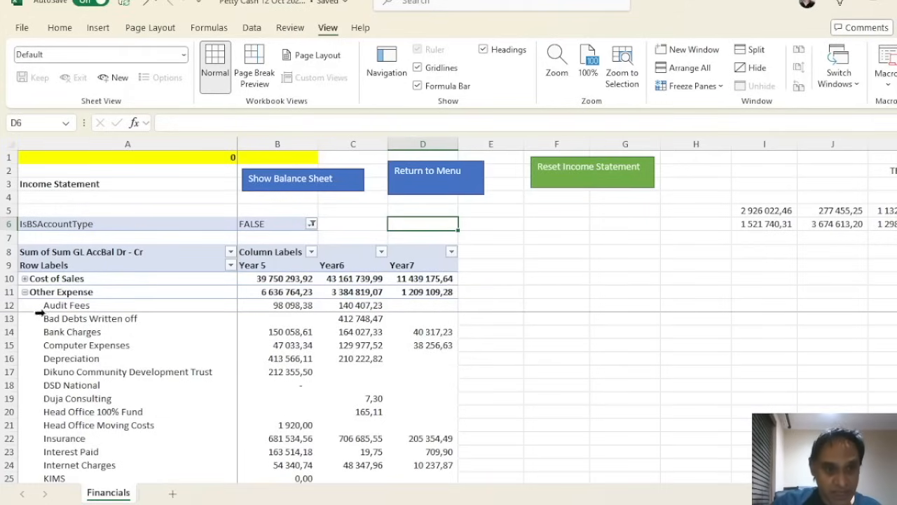
{"action": "left_click", "coordinate": [24, 292]}
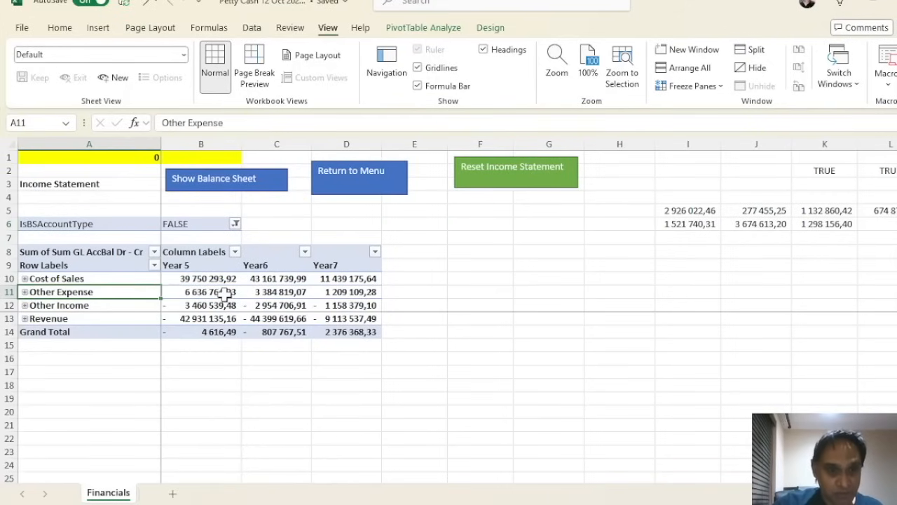
Search the pivot field list for 're' and drag Region Split into Columns above the year field
{"action": "right_click", "coordinate": [295, 304]}
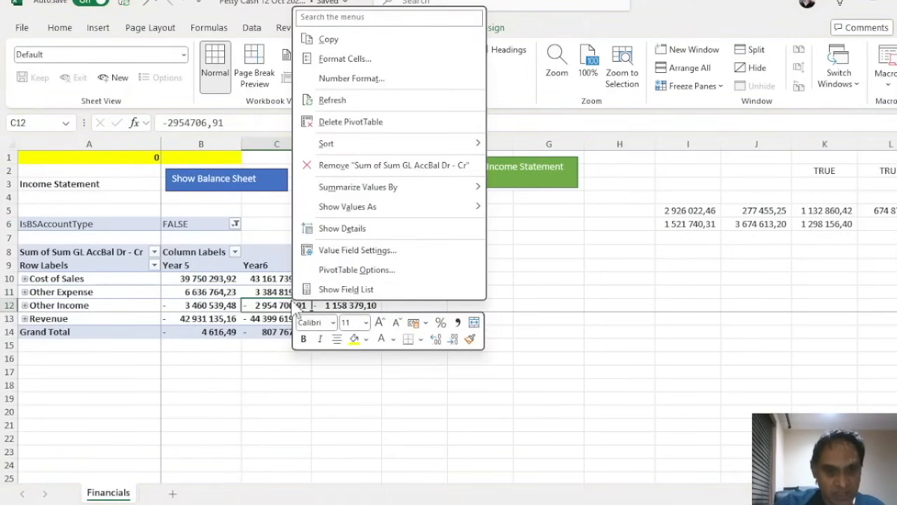
{"action": "mouse_move", "coordinate": [373, 191]}
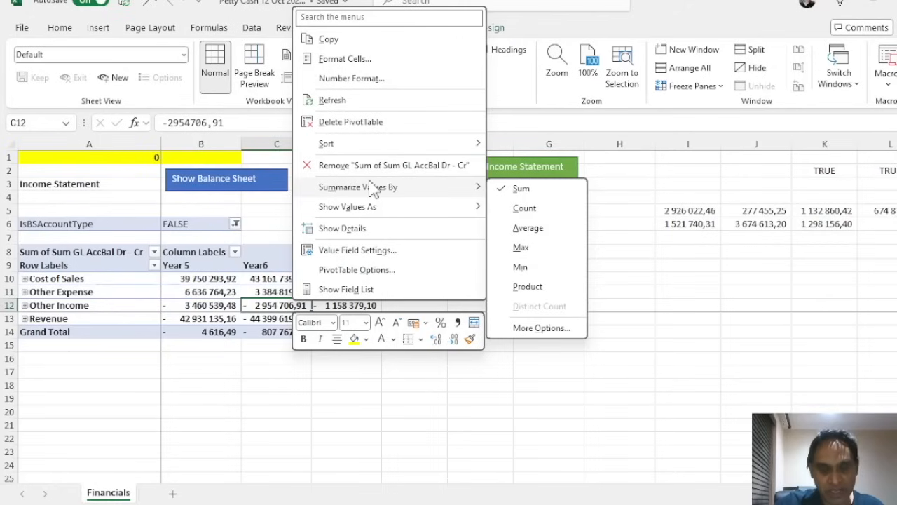
{"action": "left_click", "coordinate": [346, 289]}
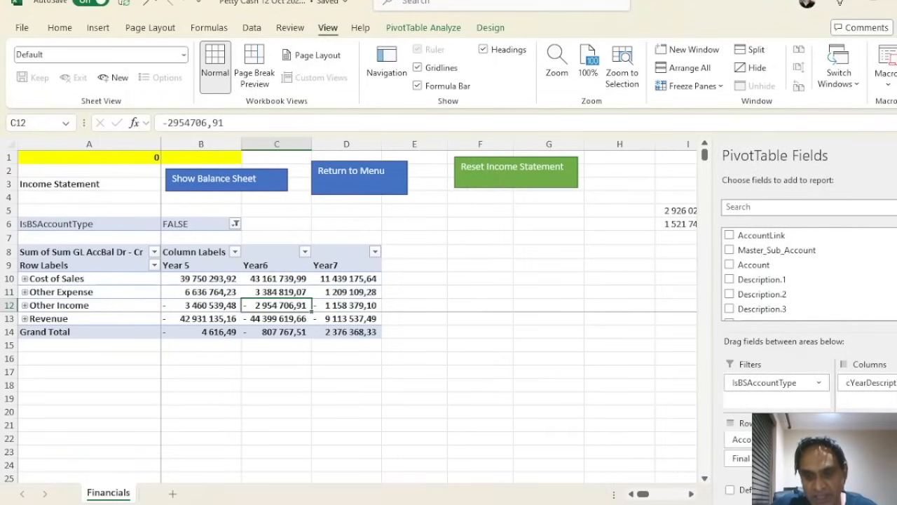
{"action": "scroll", "coordinate": [890, 273], "scroll_direction": "down", "scroll_amount": 3}
{"action": "scroll", "coordinate": [890, 274], "scroll_direction": "up", "scroll_amount": 1}
{"action": "left_click", "coordinate": [894, 209]}
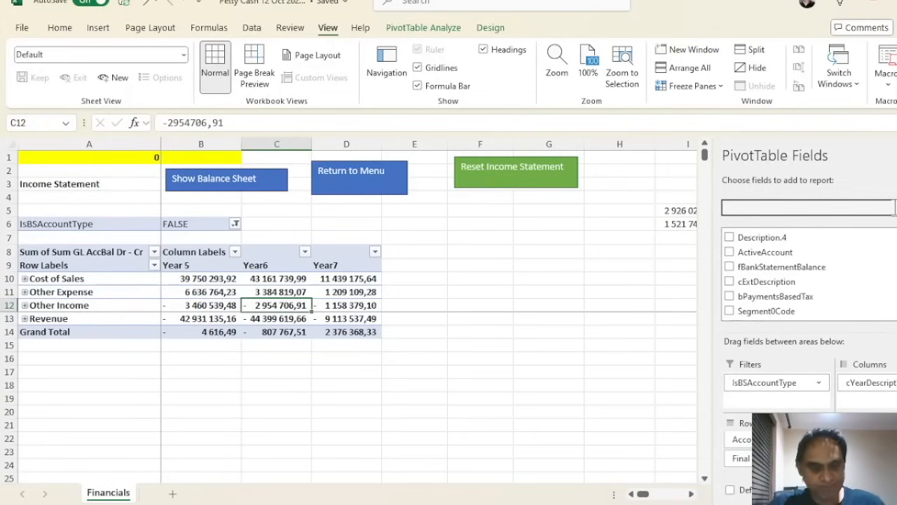
{"action": "type", "text": "re"}
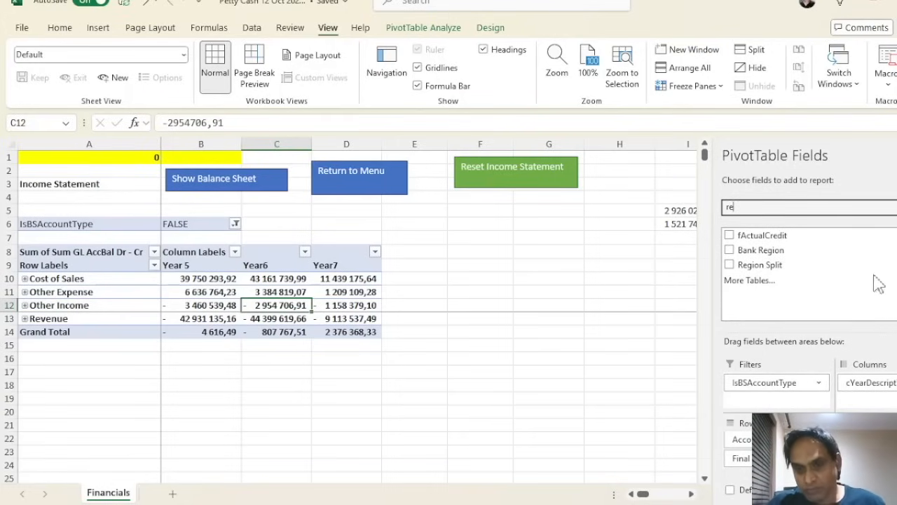
{"action": "left_click_drag", "start_coordinate": [733, 270], "coordinate": [737, 446]}
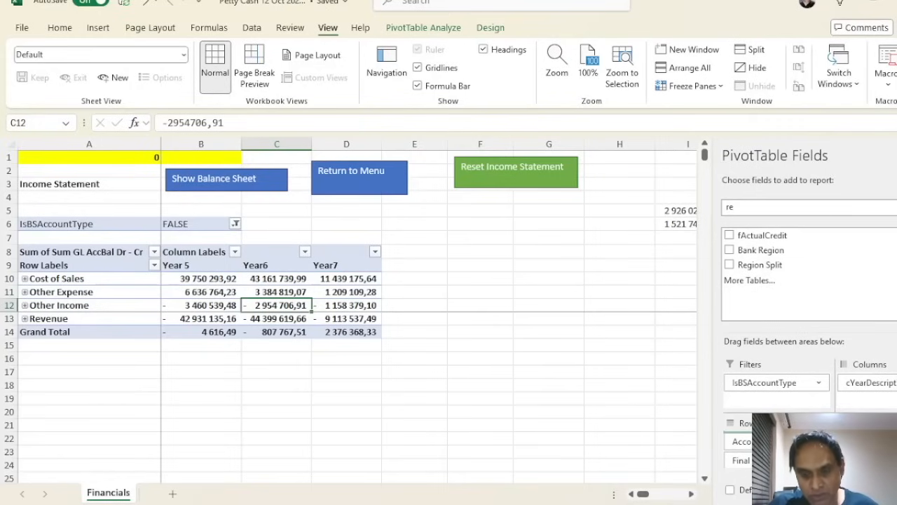
{"action": "left_click_drag", "start_coordinate": [822, 408], "coordinate": [883, 380]}
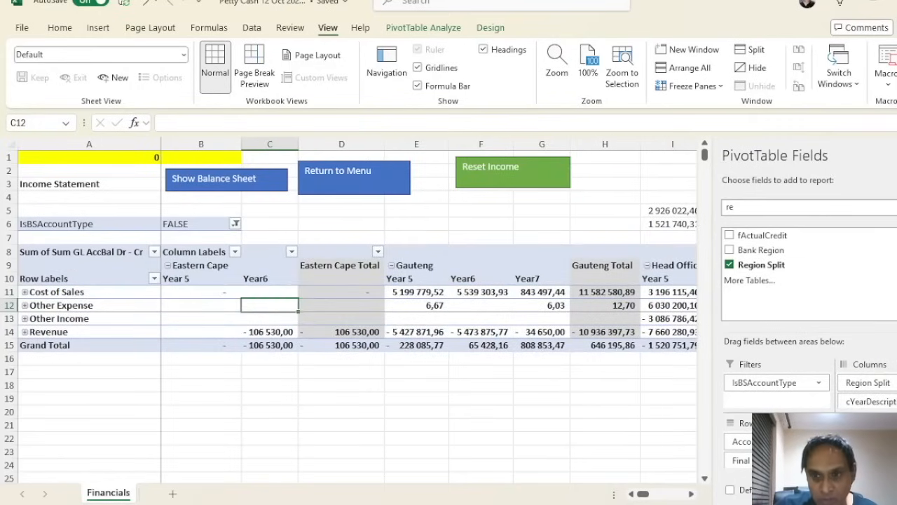
Close the field list and scroll through the regions from Eastern Cape to Western Cape and back
{"action": "left_click", "coordinate": [896, 156]}
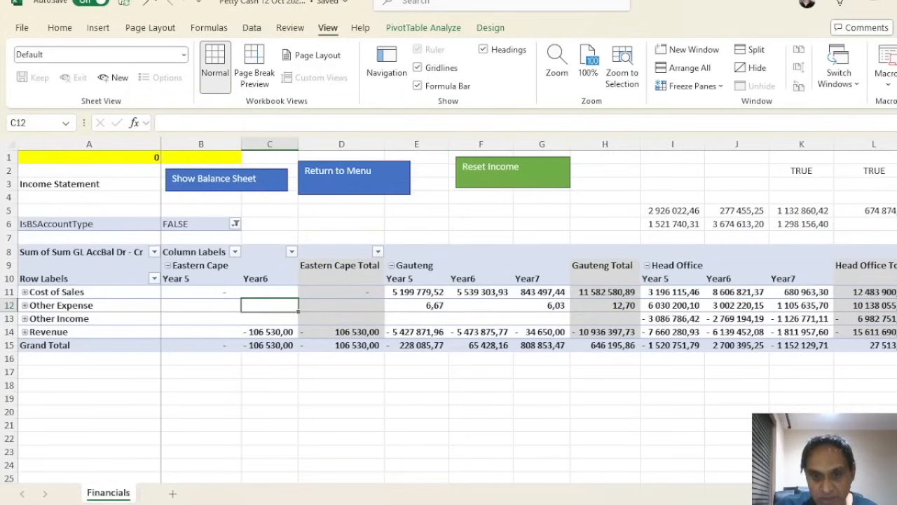
{"action": "left_click", "coordinate": [347, 256]}
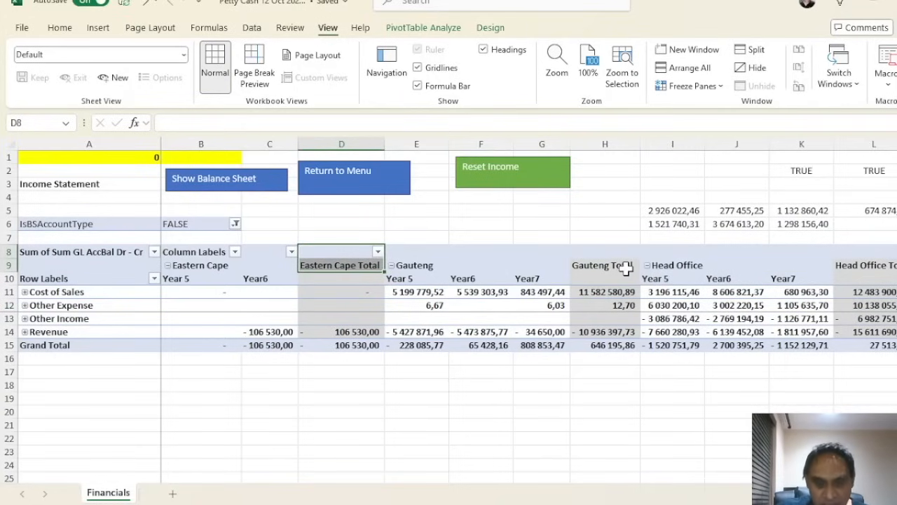
{"action": "scroll", "coordinate": [526, 309], "scroll_direction": "right", "scroll_amount": 8}
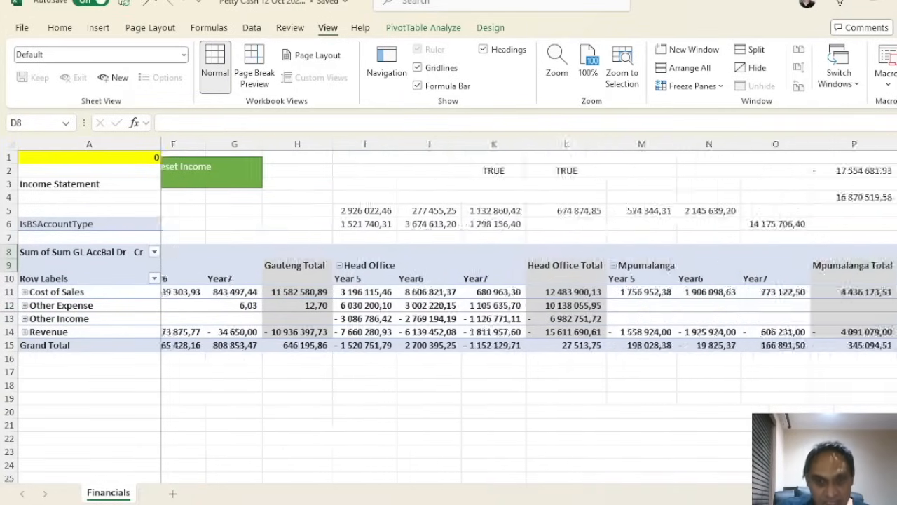
{"action": "scroll", "coordinate": [525, 308], "scroll_direction": "right", "scroll_amount": 10}
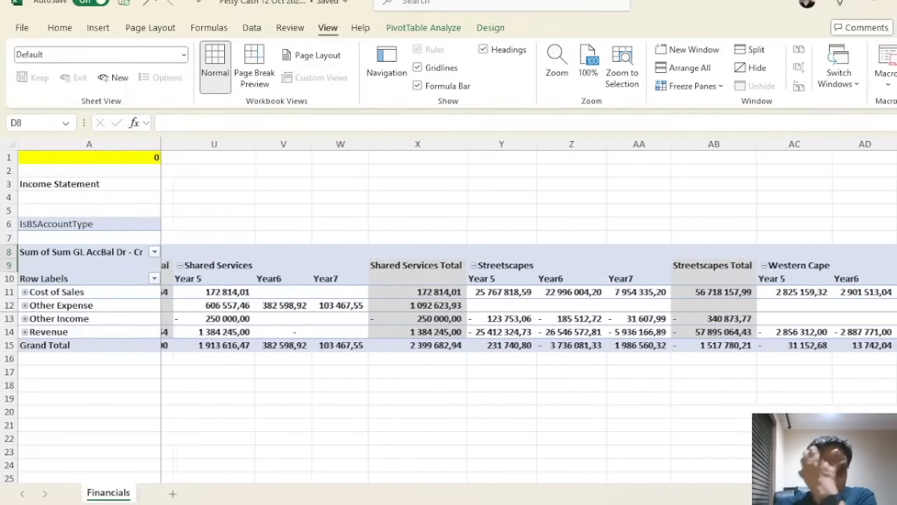
{"action": "scroll", "coordinate": [526, 308], "scroll_direction": "left", "scroll_amount": 15}
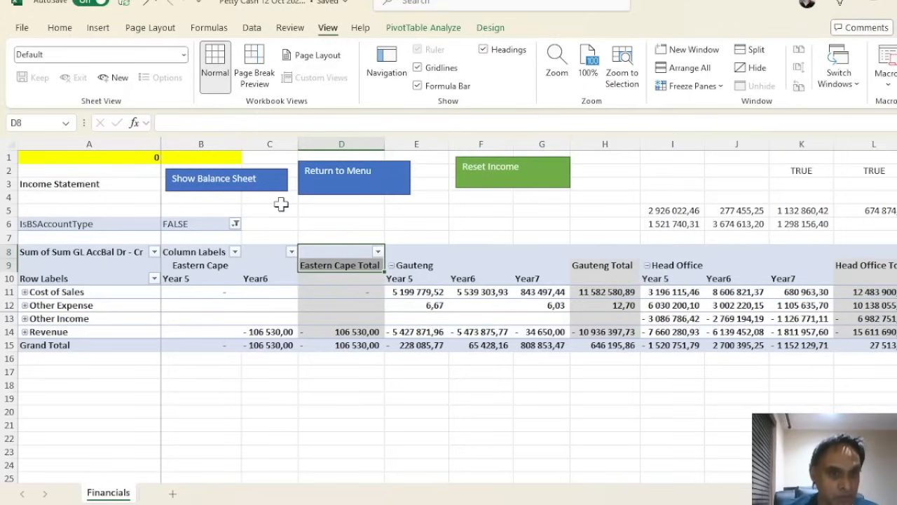
Reset Income to a years-only layout, then expand Revenue and Cost of Sales to inspect their details
{"action": "left_click", "coordinate": [488, 181]}
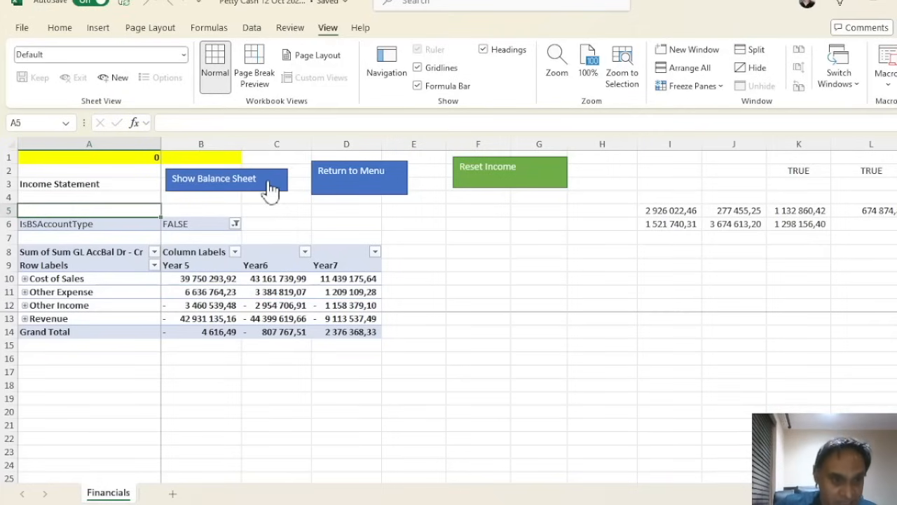
{"action": "left_click", "coordinate": [25, 318]}
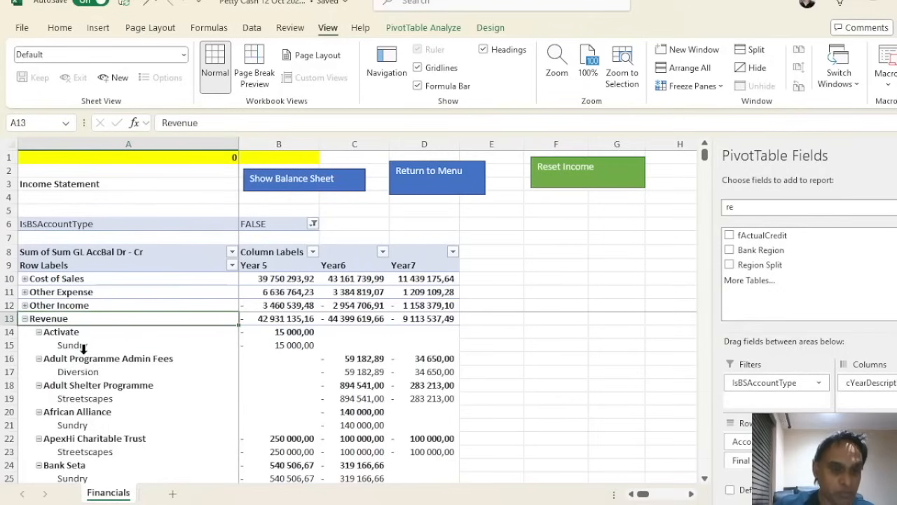
{"action": "scroll", "coordinate": [106, 425], "scroll_direction": "down", "scroll_amount": 2}
{"action": "scroll", "coordinate": [106, 407], "scroll_direction": "up", "scroll_amount": 2}
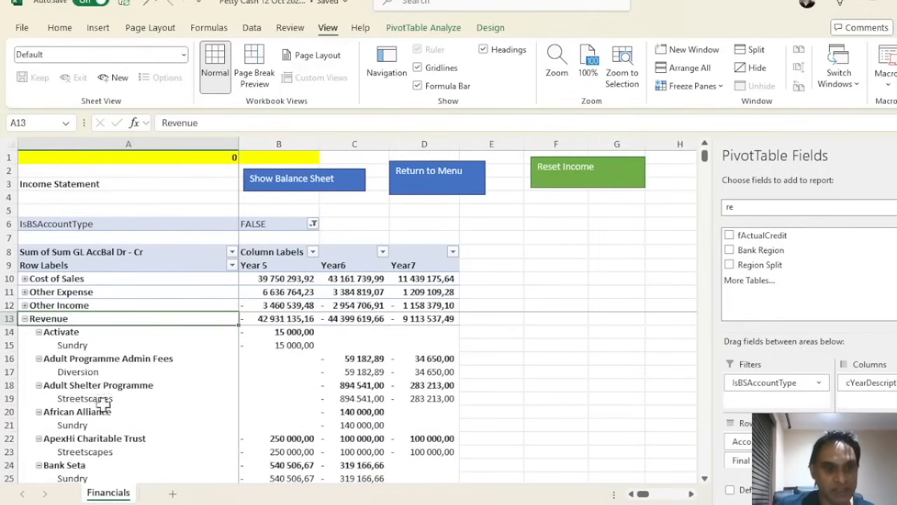
{"action": "left_click", "coordinate": [25, 279]}
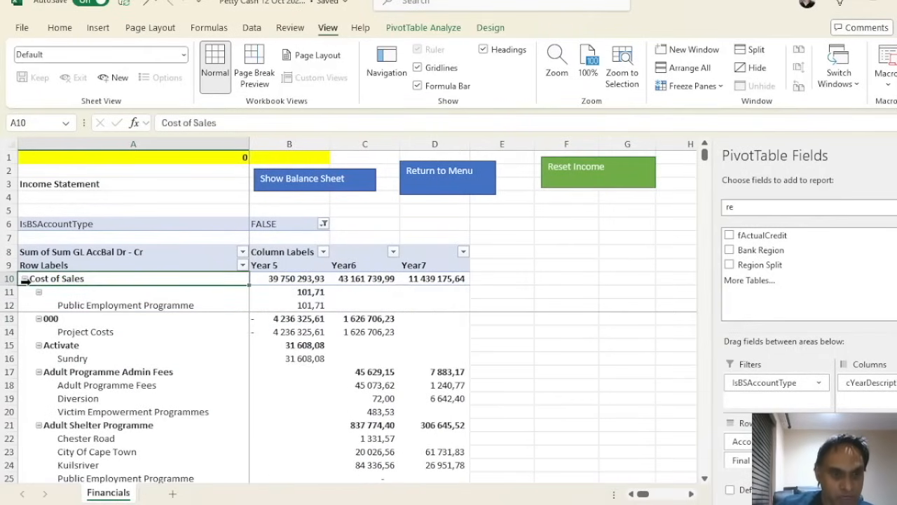
{"action": "scroll", "coordinate": [134, 334], "scroll_direction": "down", "scroll_amount": 5}
{"action": "scroll", "coordinate": [131, 305], "scroll_direction": "up", "scroll_amount": 5}
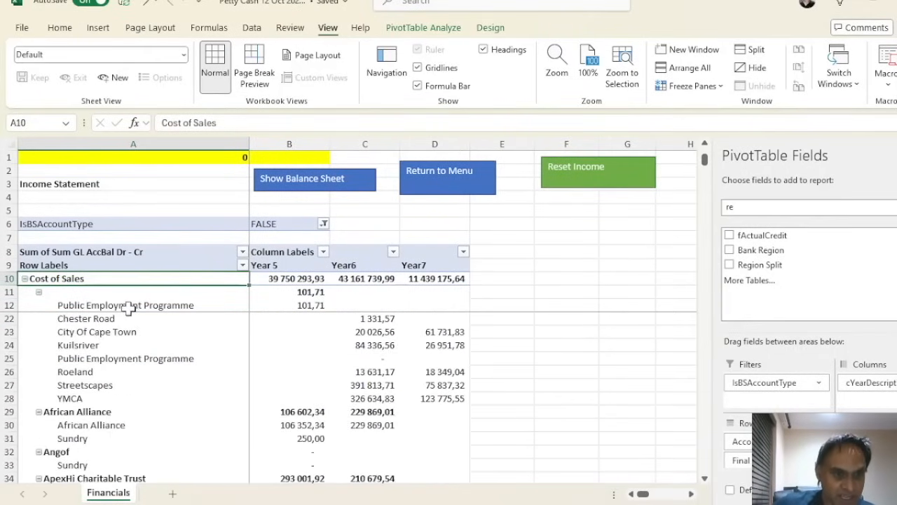
Collapse the entire project field, then all account types down to summary rows
{"action": "right_click", "coordinate": [70, 300]}
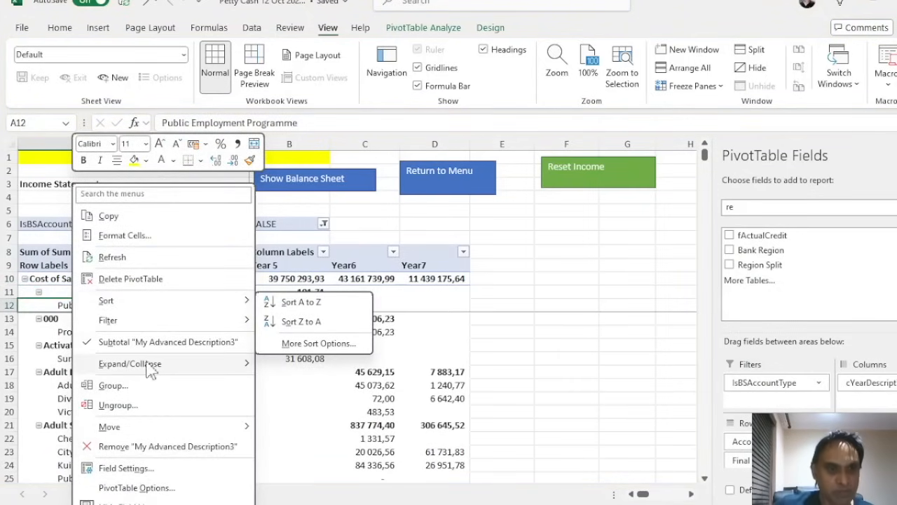
{"action": "mouse_move", "coordinate": [174, 366]}
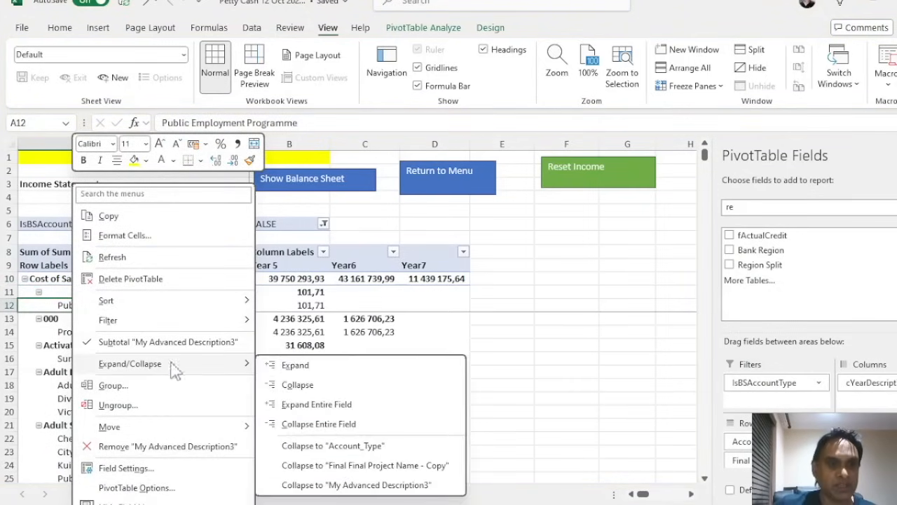
{"action": "left_click", "coordinate": [310, 425]}
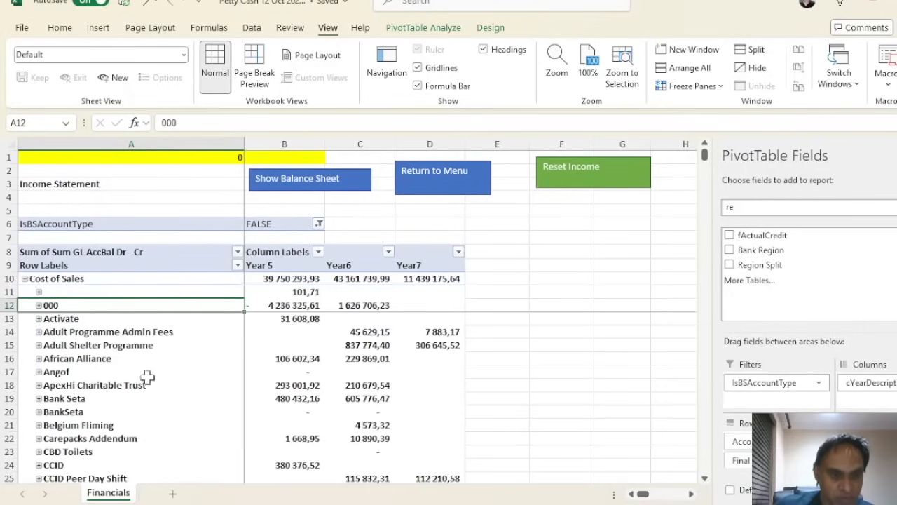
{"action": "right_click", "coordinate": [56, 279]}
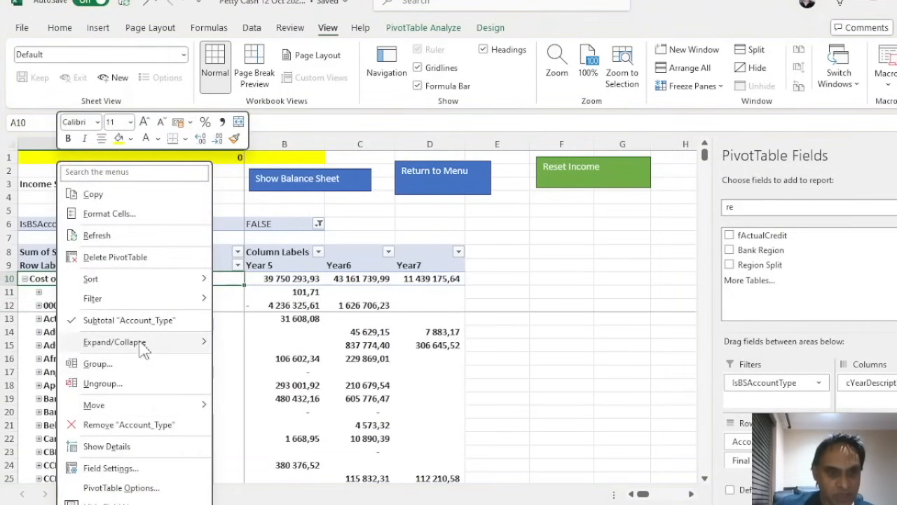
{"action": "mouse_move", "coordinate": [175, 343]}
{"action": "left_click", "coordinate": [252, 404]}
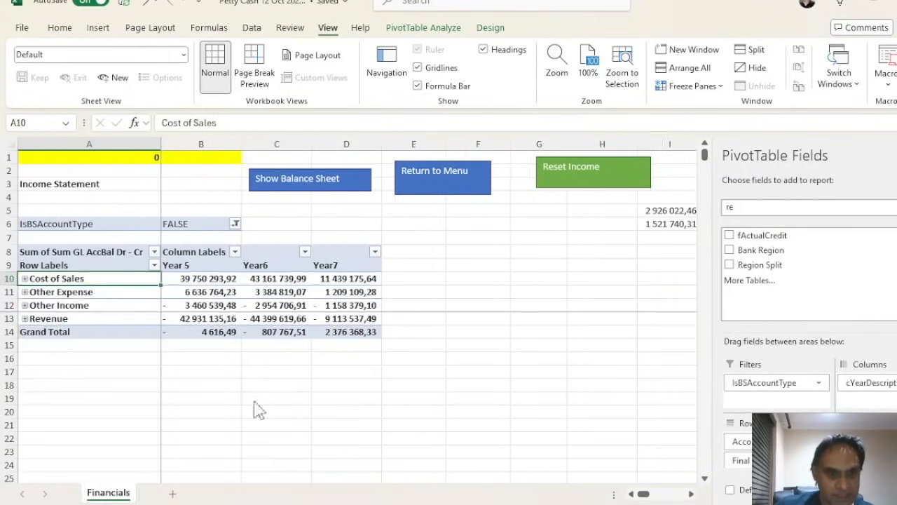
{"action": "left_click", "coordinate": [26, 307]}
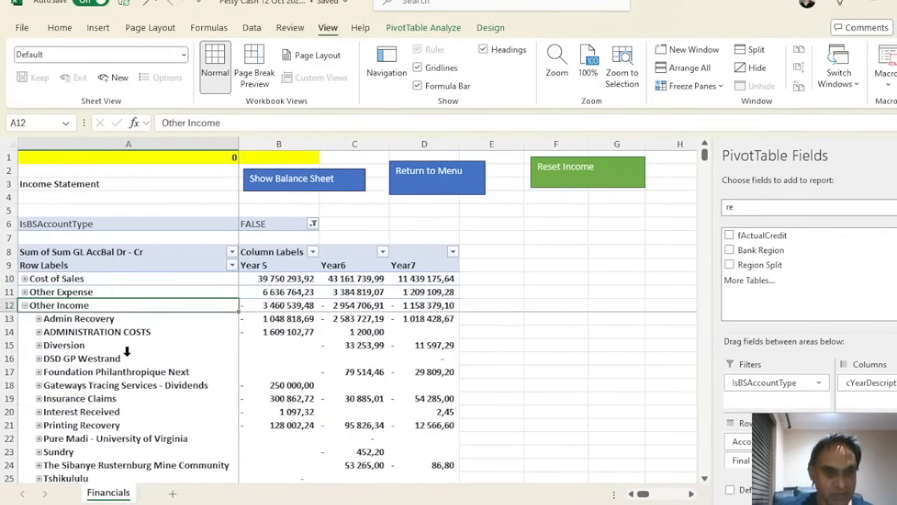
{"action": "left_click", "coordinate": [82, 318]}
{"action": "scroll", "coordinate": [141, 417], "scroll_direction": "down", "scroll_amount": 2}
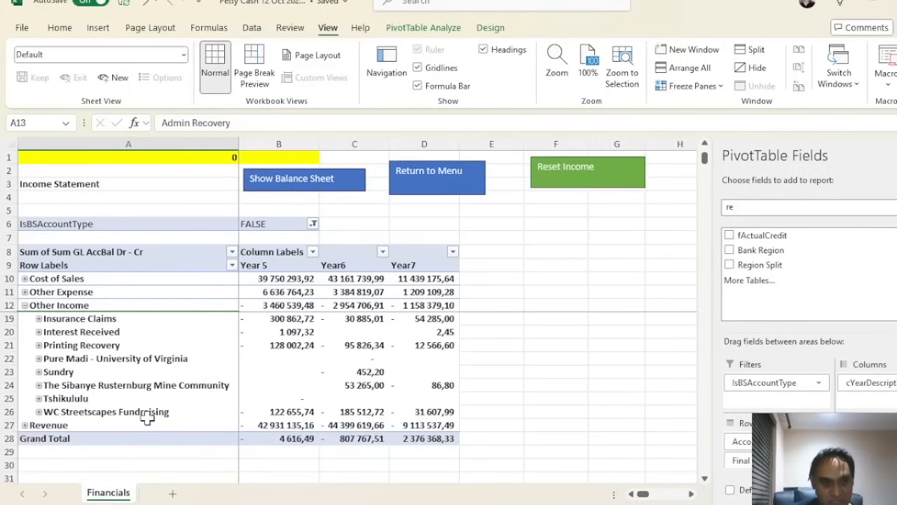
{"action": "scroll", "coordinate": [151, 412], "scroll_direction": "up", "scroll_amount": 2}
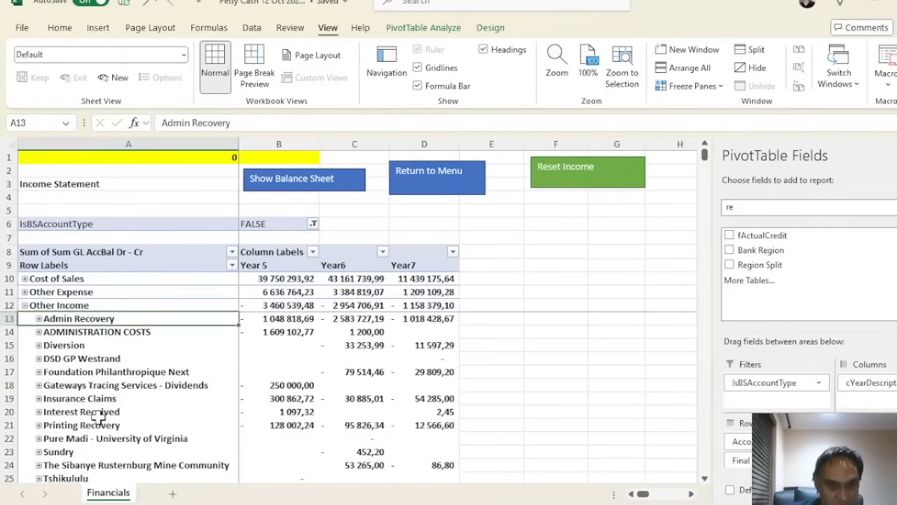
{"action": "left_click", "coordinate": [17, 306]}
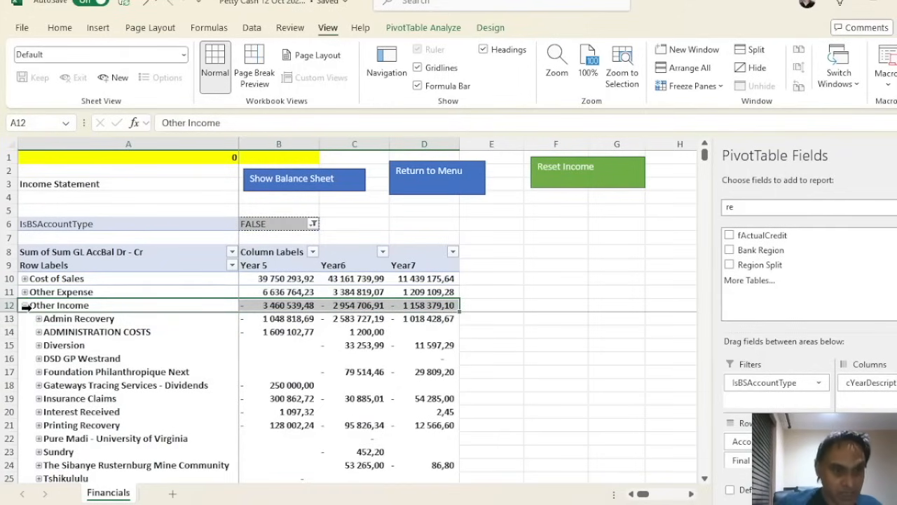
{"action": "left_click", "coordinate": [25, 306]}
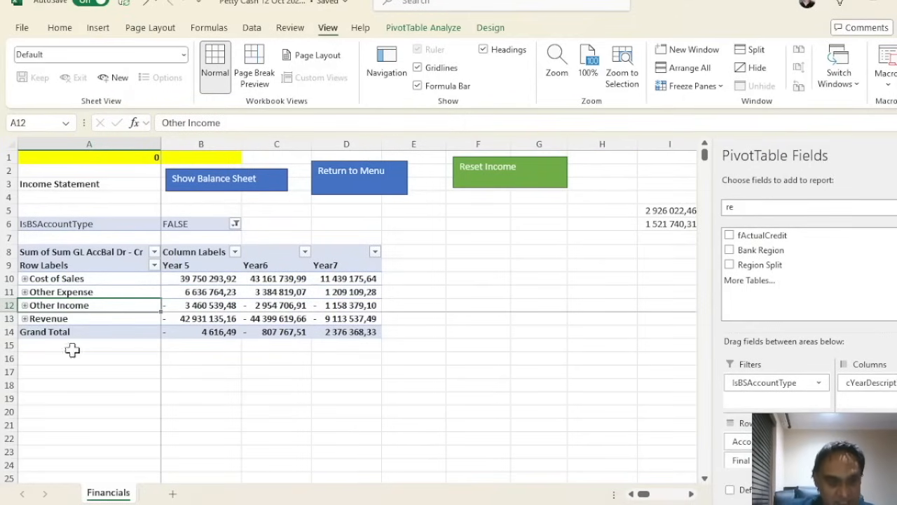
{"action": "left_click", "coordinate": [217, 332]}
{"action": "left_click", "coordinate": [261, 333]}
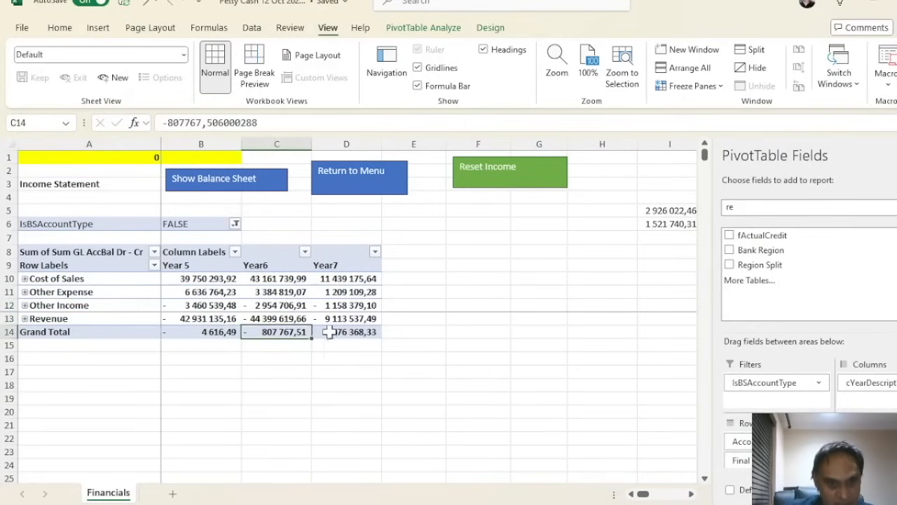
{"action": "left_click", "coordinate": [363, 332]}
{"action": "left_click", "coordinate": [371, 376]}
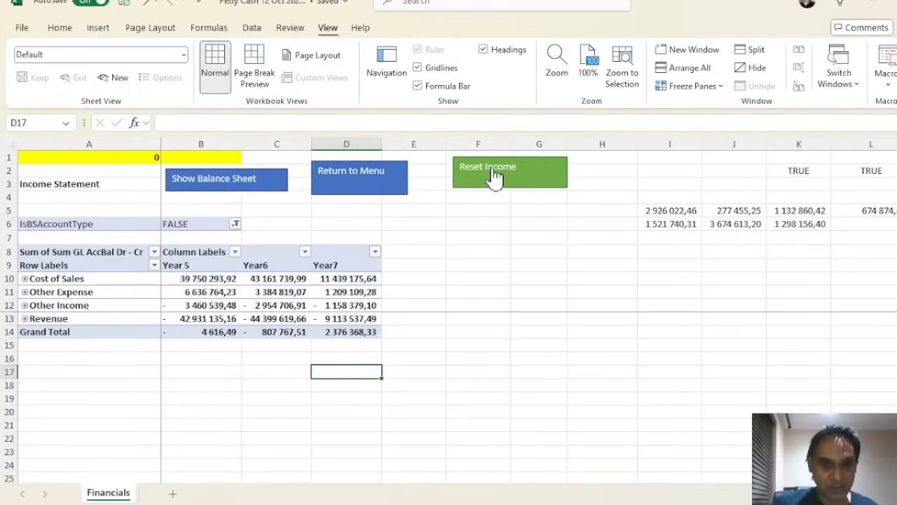
Jump to the Balance Sheet pivot and review the Year7 balance figures and their formulas
{"action": "left_click", "coordinate": [279, 177]}
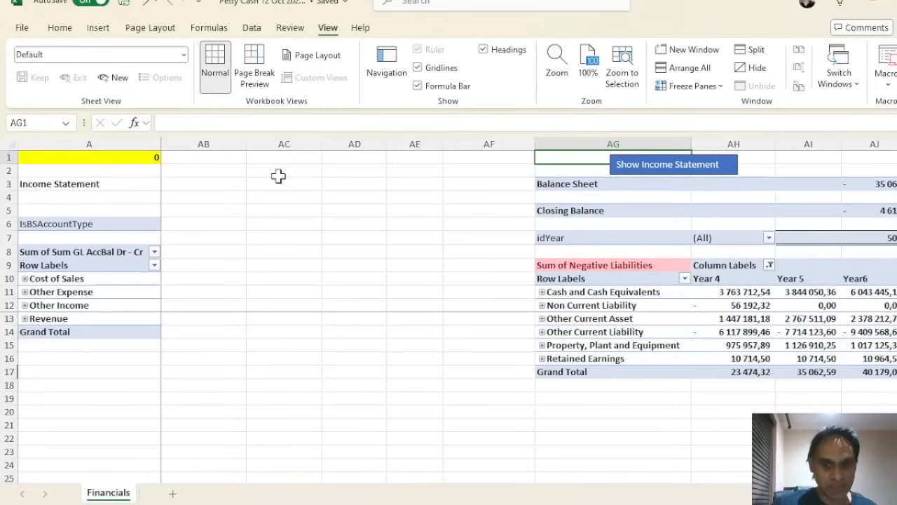
{"action": "left_click", "coordinate": [608, 293]}
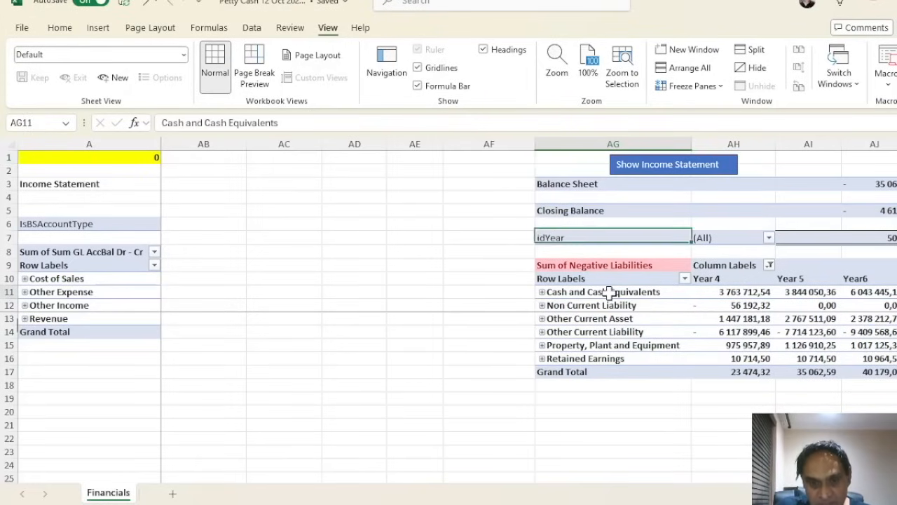
{"action": "left_click", "coordinate": [421, 318]}
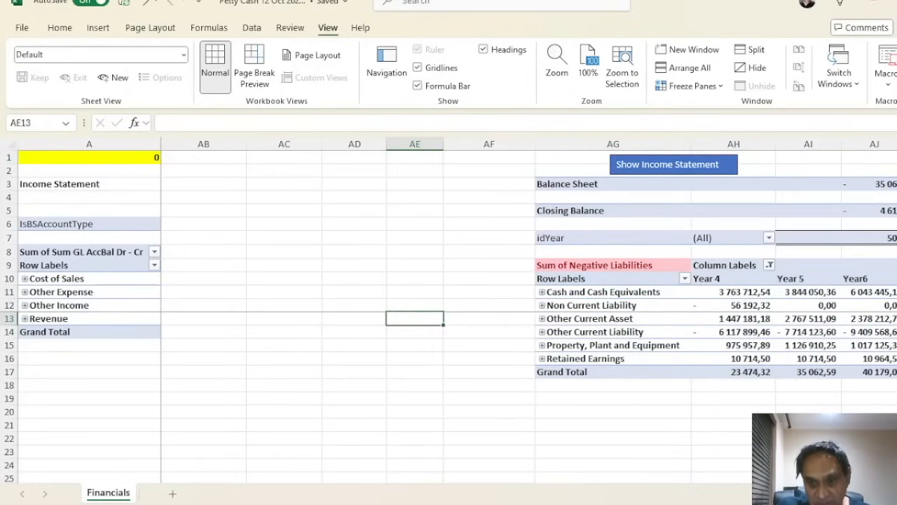
{"action": "scroll", "coordinate": [538, 309], "scroll_direction": "right", "scroll_amount": 5}
{"action": "scroll", "coordinate": [537, 309], "scroll_direction": "left", "scroll_amount": 5}
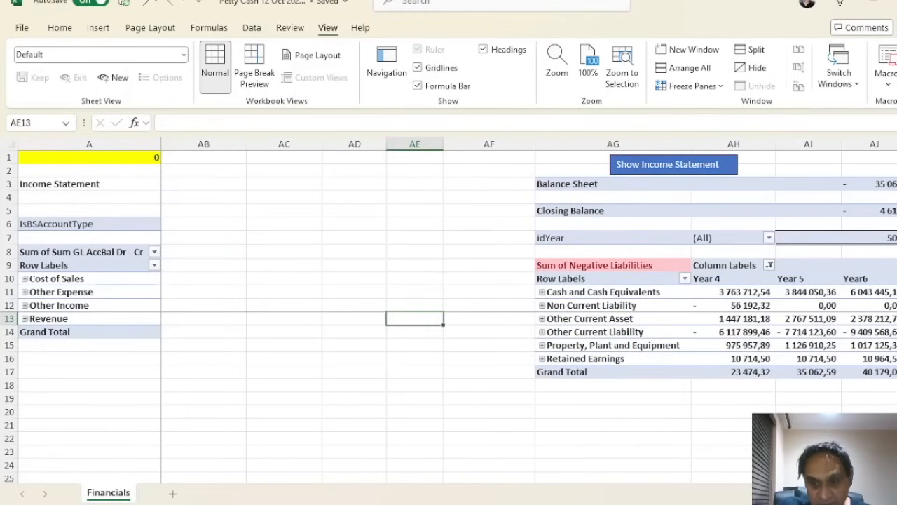
{"action": "scroll", "coordinate": [844, 322], "scroll_direction": "right", "scroll_amount": 2}
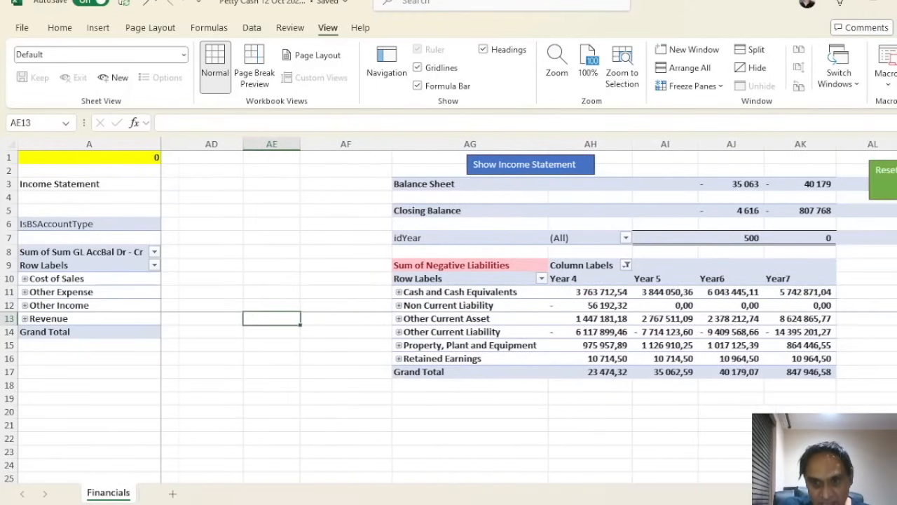
{"action": "left_click", "coordinate": [812, 240]}
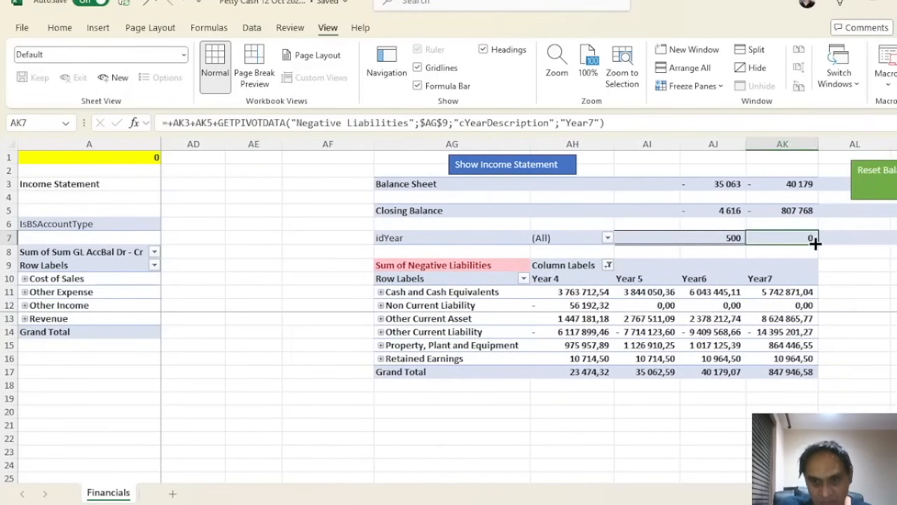
{"action": "left_click", "coordinate": [805, 292]}
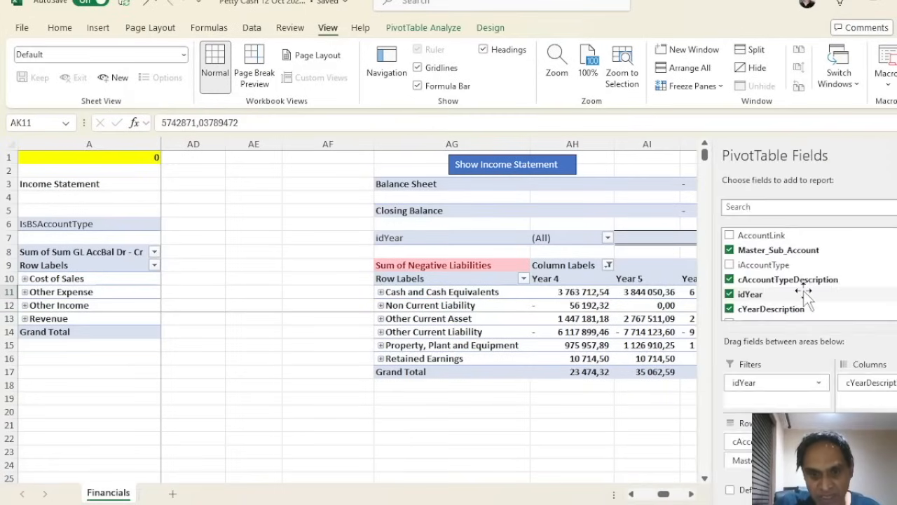
{"action": "left_click", "coordinate": [607, 400]}
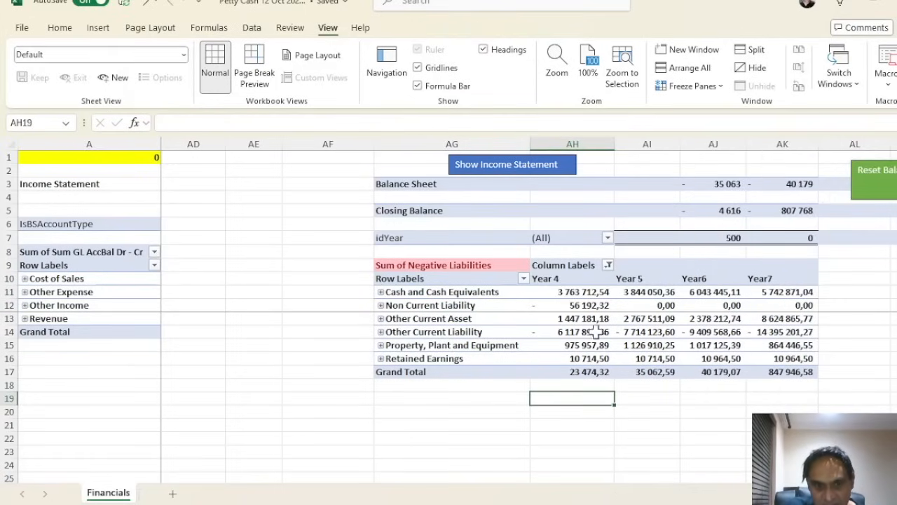
{"action": "left_click", "coordinate": [798, 347]}
{"action": "left_click", "coordinate": [655, 440]}
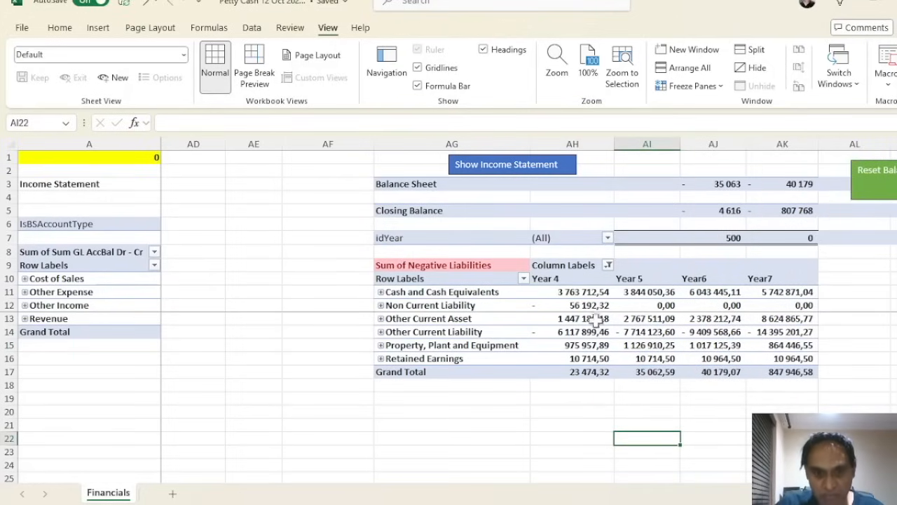
Expand Property, Plant and Equipment to show sub-accounts like 6000/00/CEQ/HO ACD and HO CST
{"action": "left_click", "coordinate": [380, 319]}
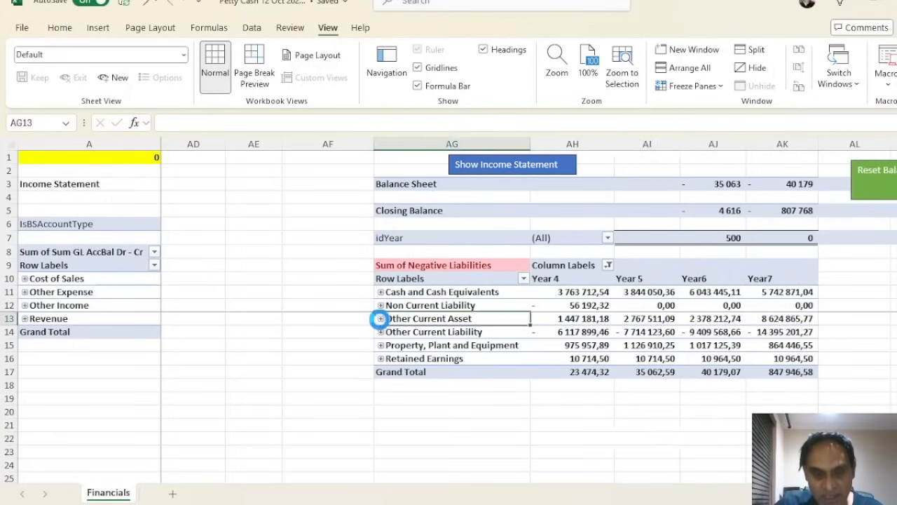
{"action": "left_click", "coordinate": [380, 318]}
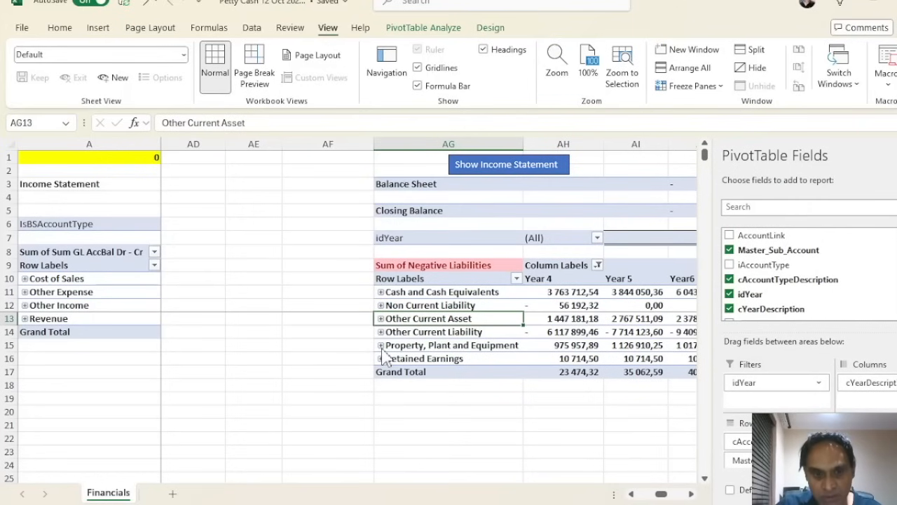
{"action": "left_click", "coordinate": [380, 345]}
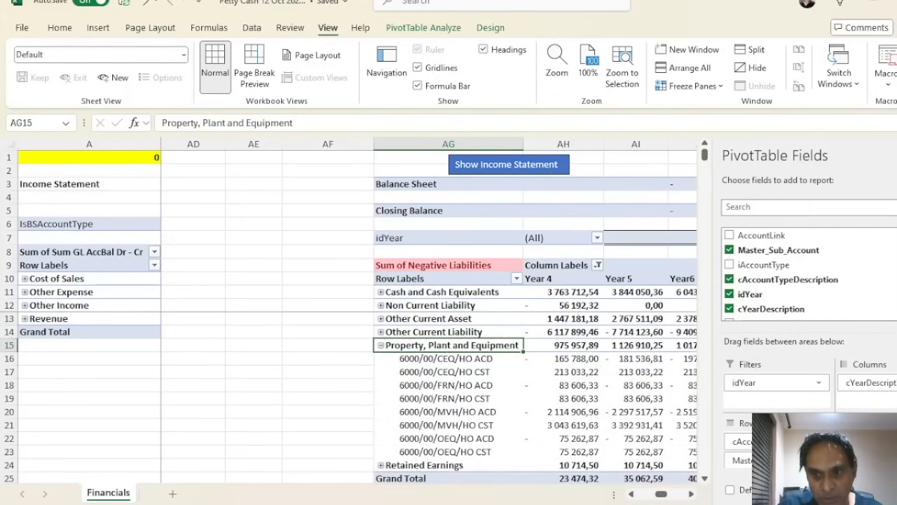
{"action": "left_click", "coordinate": [474, 358]}
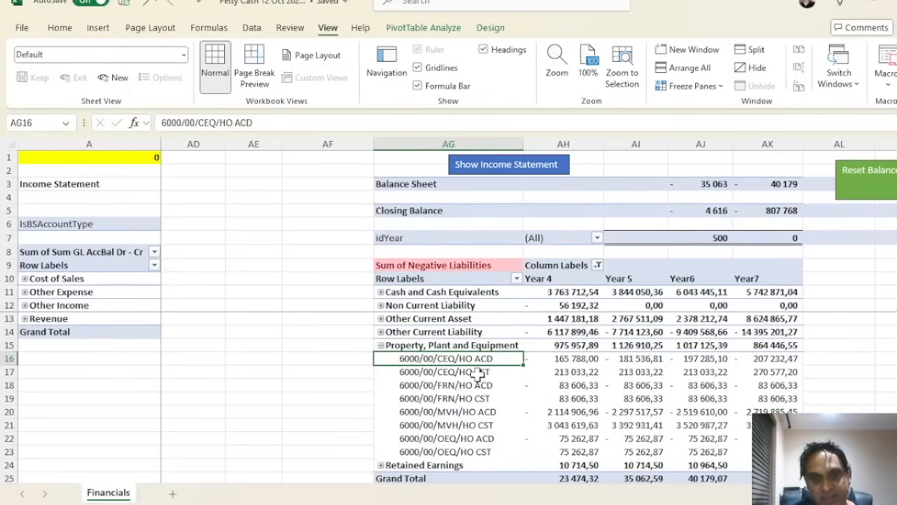
{"action": "left_click", "coordinate": [477, 373]}
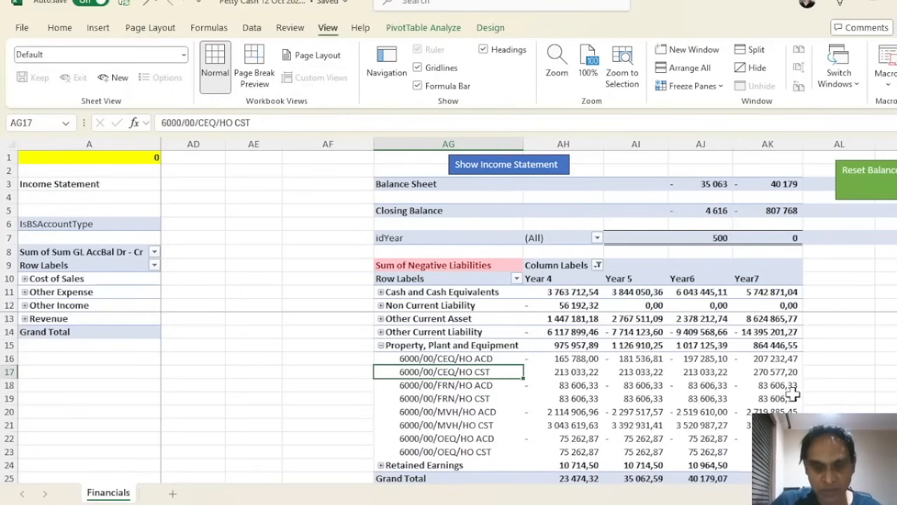
{"action": "mouse_move", "coordinate": [792, 394]}
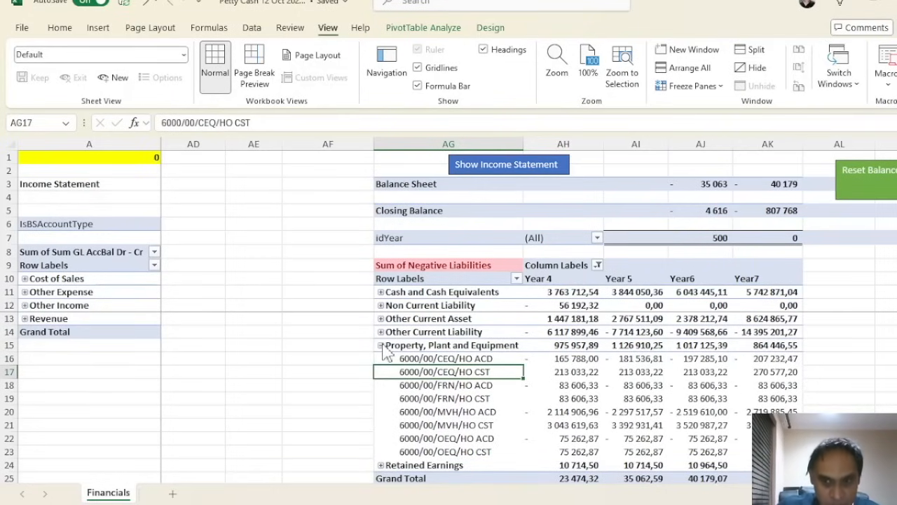
Show the balance sheet pivot's field list and search it for 're' and 'reg' before clearing the search
{"action": "right_click", "coordinate": [549, 348]}
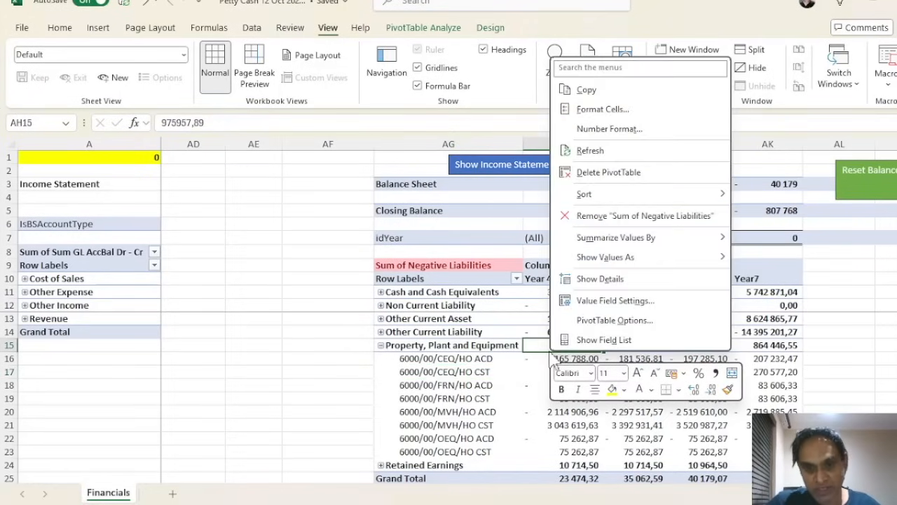
{"action": "left_click", "coordinate": [592, 340]}
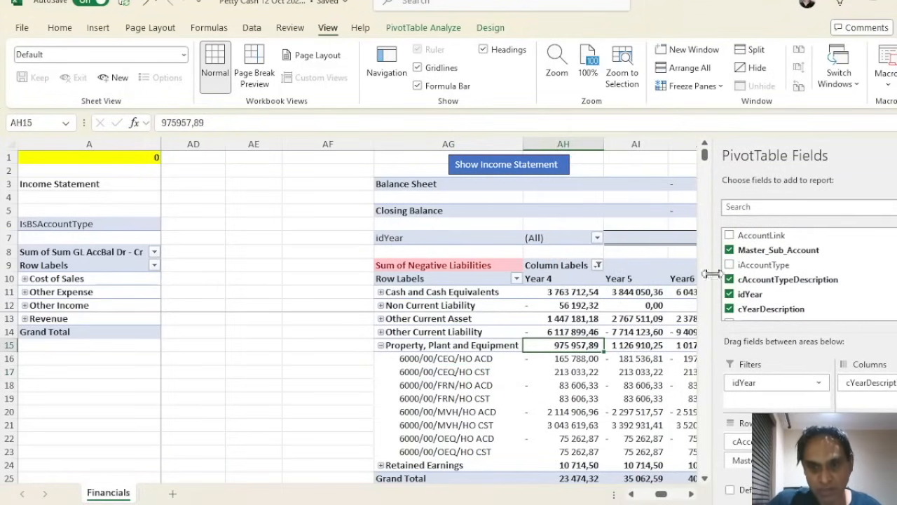
{"action": "left_click", "coordinate": [789, 208]}
{"action": "type", "text": "reg"}
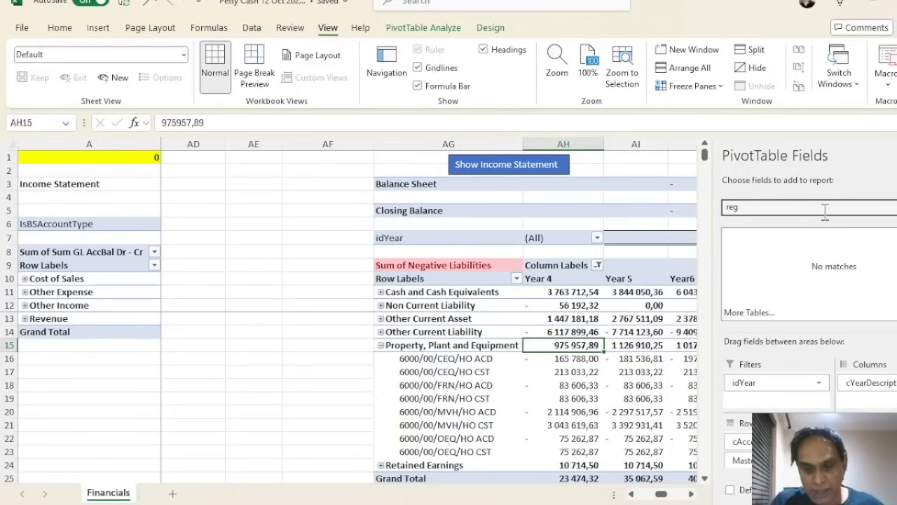
{"action": "key", "text": "BackSpace"}
{"action": "key", "text": "BackSpace"}
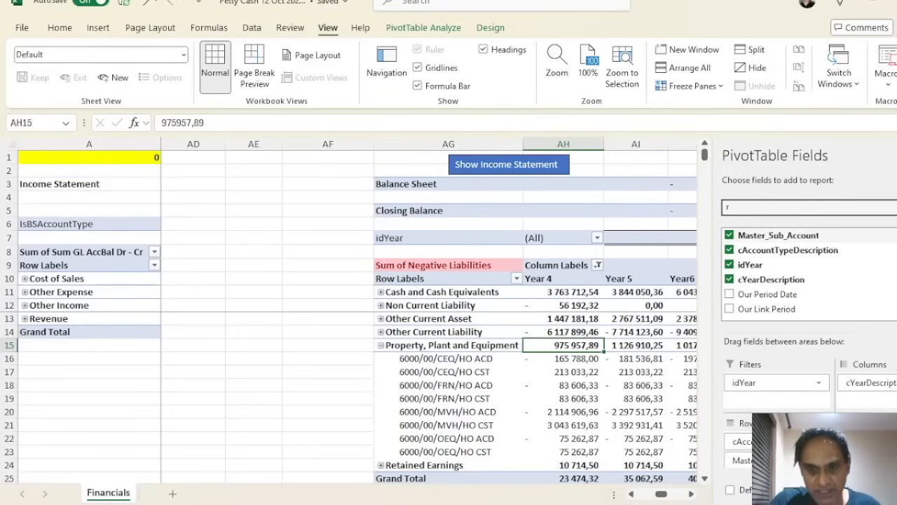
{"action": "key", "text": "BackSpace"}
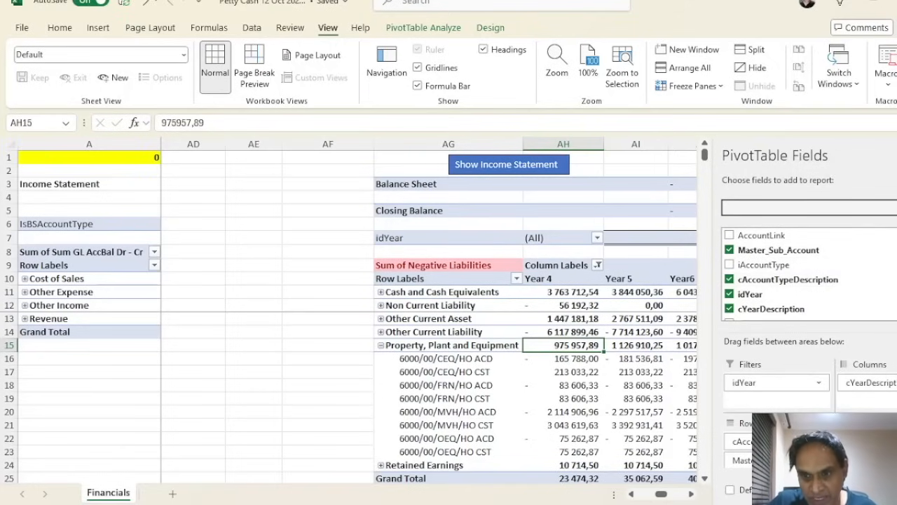
{"action": "scroll", "coordinate": [805, 275], "scroll_direction": "down", "scroll_amount": 3}
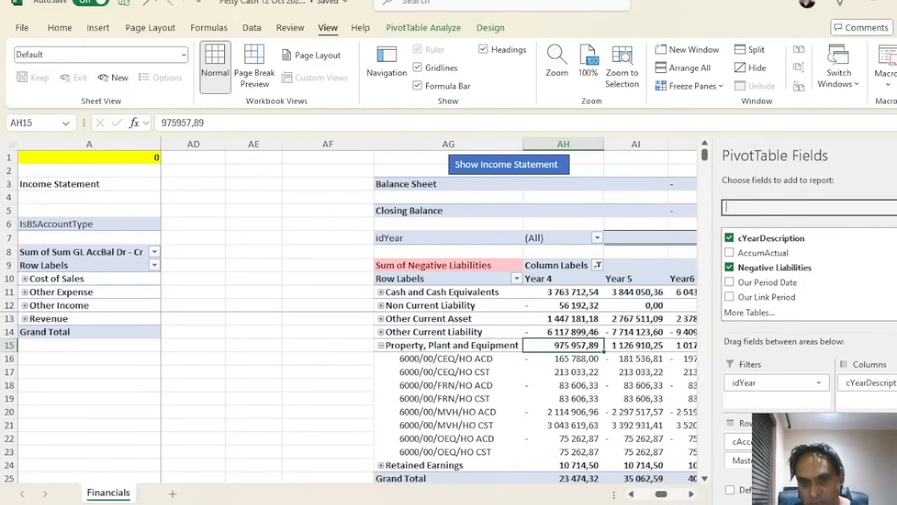
{"action": "scroll", "coordinate": [806, 273], "scroll_direction": "up", "scroll_amount": 3}
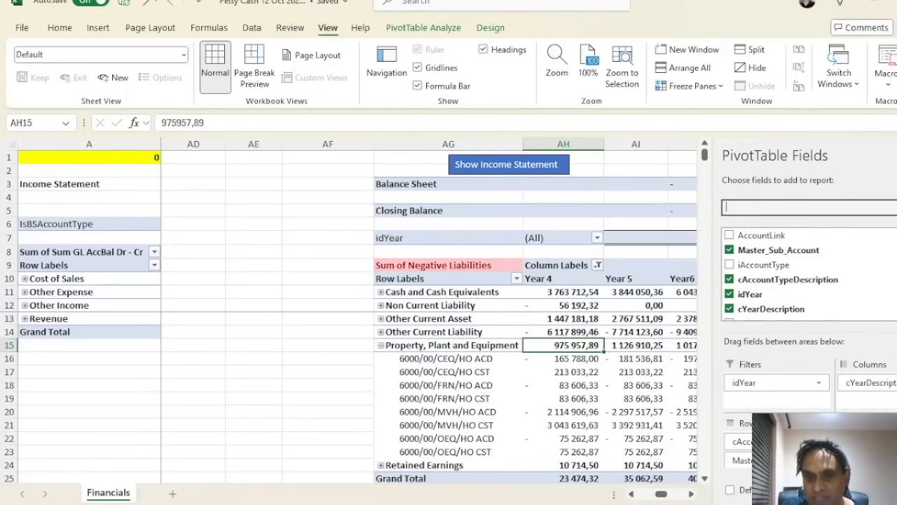
{"action": "scroll", "coordinate": [806, 275], "scroll_direction": "down", "scroll_amount": 3}
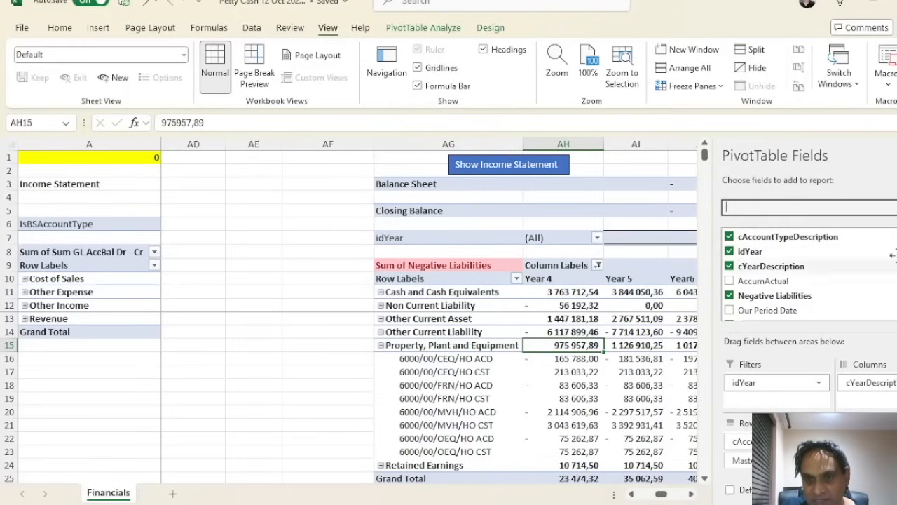
{"action": "type", "text": "r"}
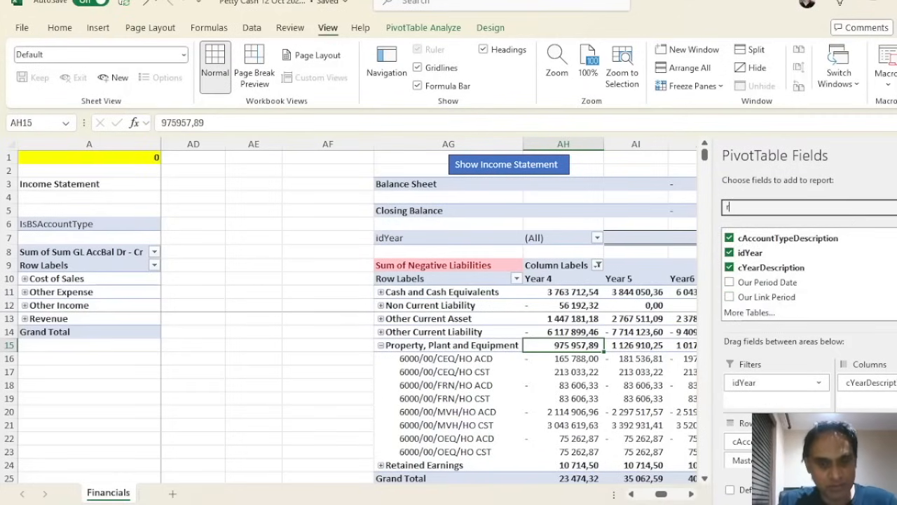
{"action": "type", "text": "eg"}
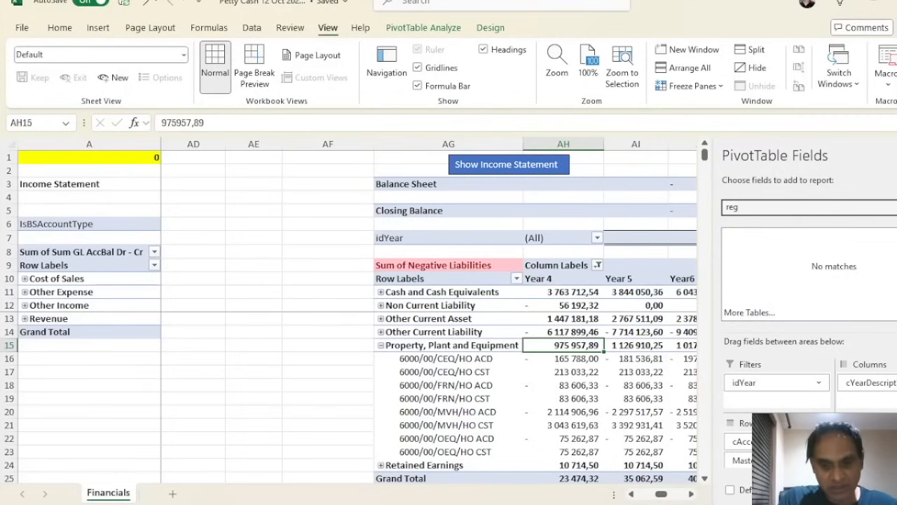
{"action": "key", "text": "BackSpace"}
{"action": "key", "text": "BackSpace"}
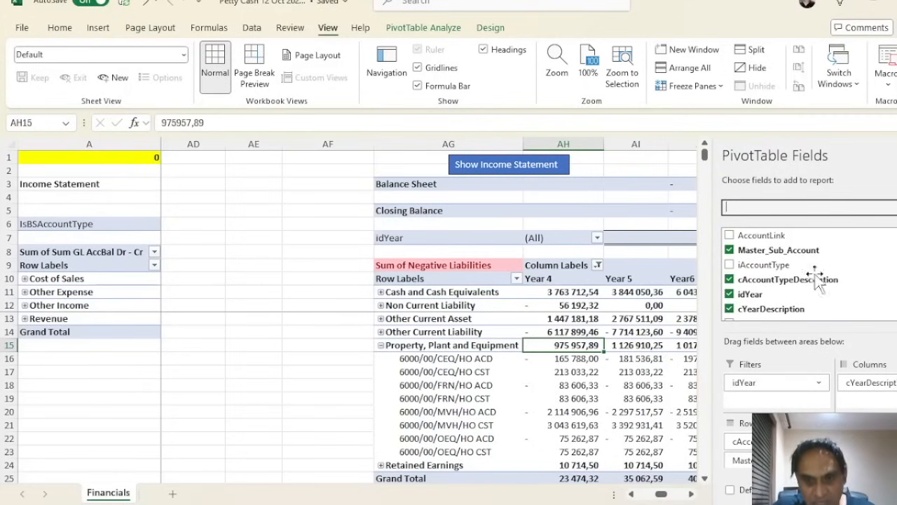
Move Master_Sub_Account from Rows into the Filters area, declining the data replacement prompt
{"action": "left_click_drag", "start_coordinate": [770, 461], "coordinate": [880, 398]}
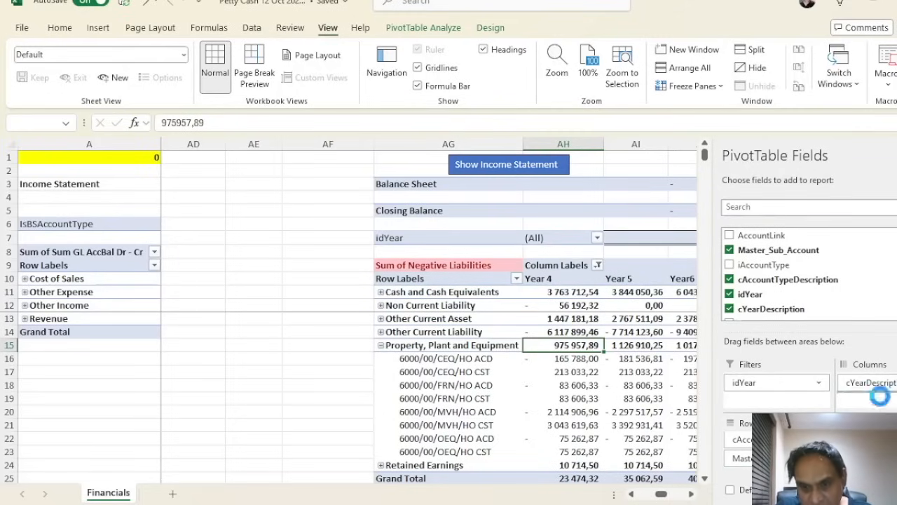
{"action": "left_click", "coordinate": [509, 299]}
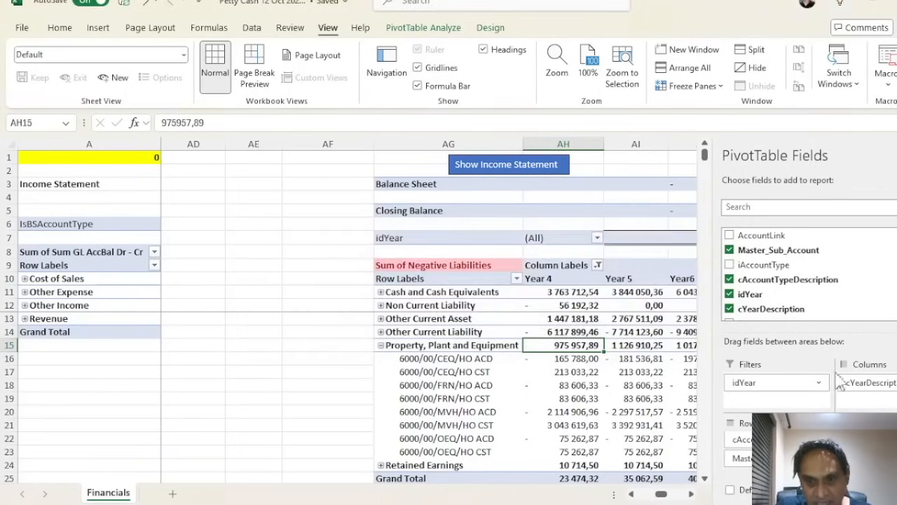
{"action": "left_click_drag", "start_coordinate": [789, 413], "coordinate": [787, 397]}
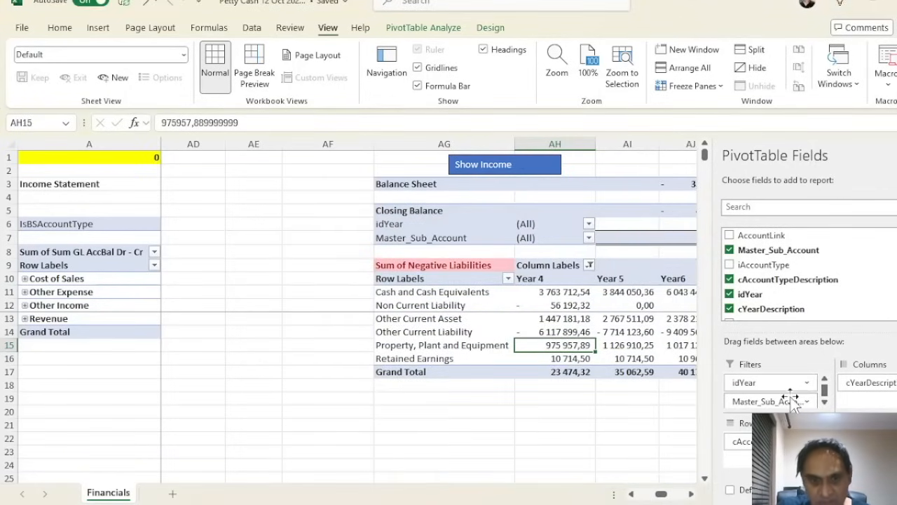
Hide the pivot field list and reset the balance sheet pivot layout
{"action": "left_click", "coordinate": [896, 156]}
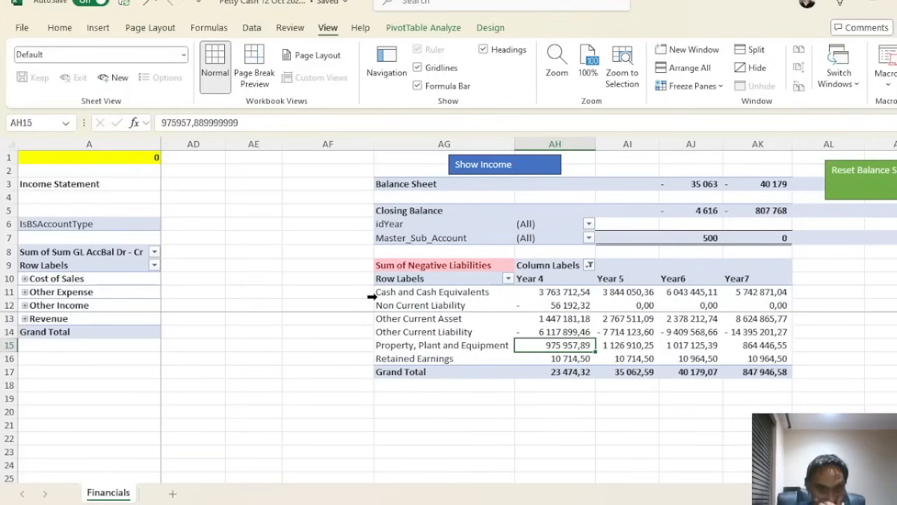
{"action": "left_click", "coordinate": [455, 319]}
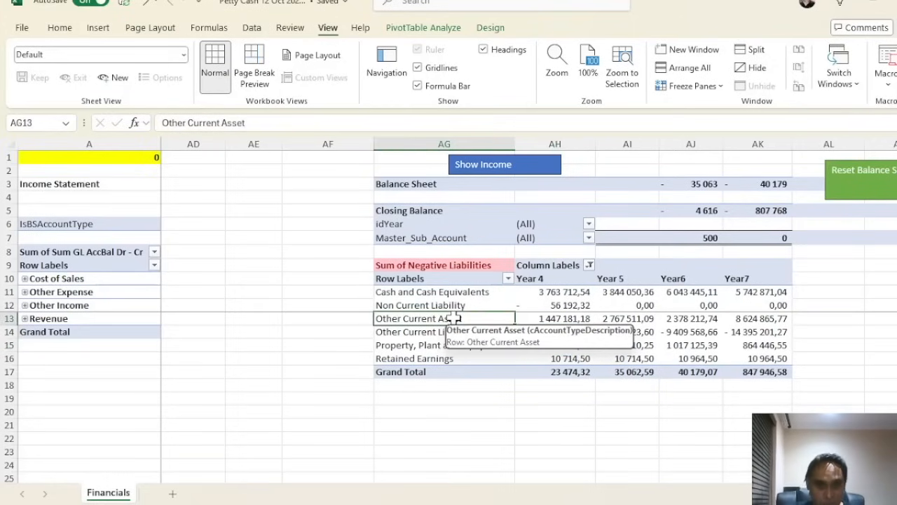
{"action": "left_click", "coordinate": [893, 179]}
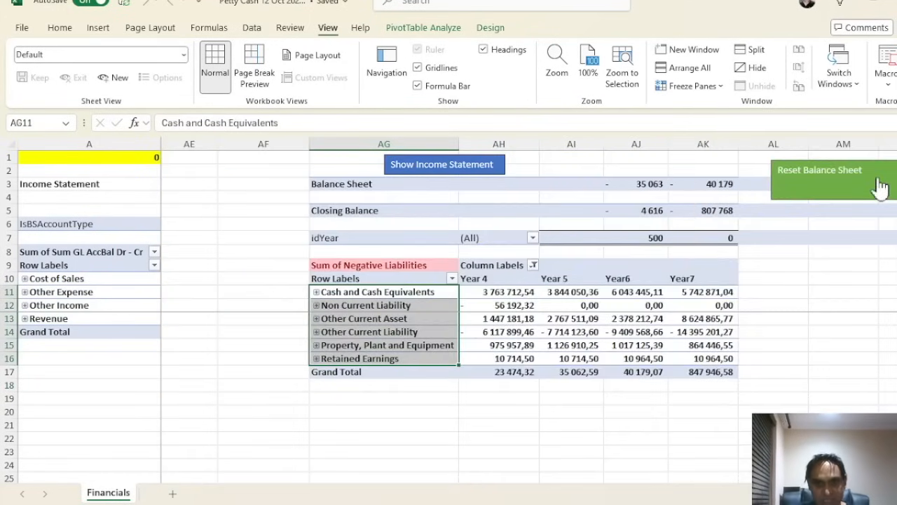
{"action": "left_click", "coordinate": [789, 320]}
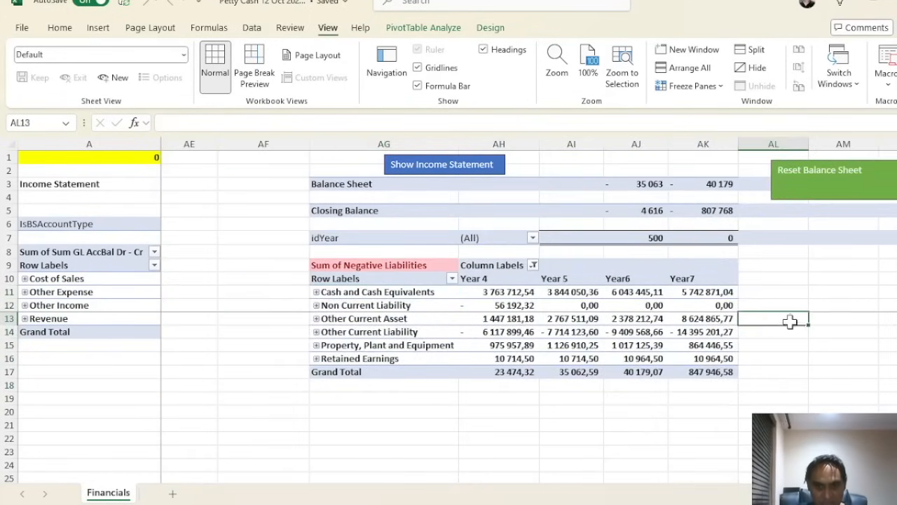
Switch between the income statement and balance sheet views, then return to the Petty Cash menu
{"action": "left_click", "coordinate": [468, 171]}
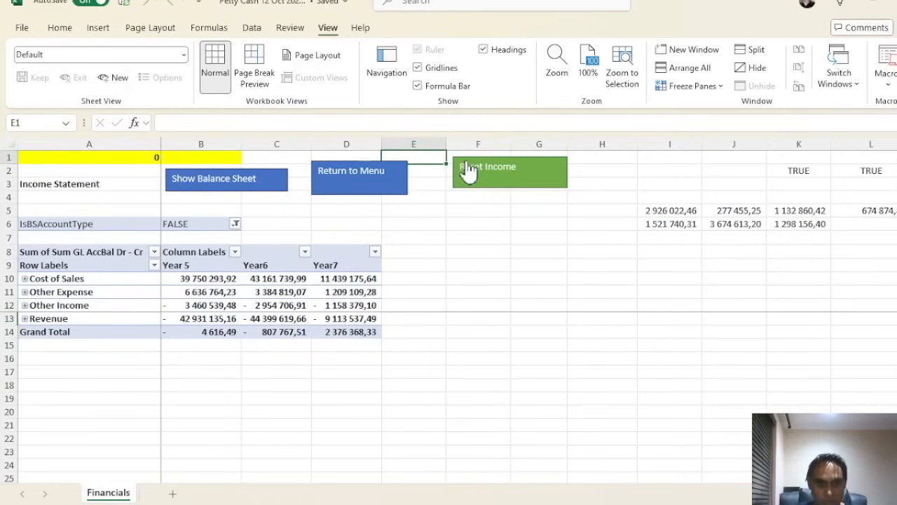
{"action": "left_click", "coordinate": [229, 172]}
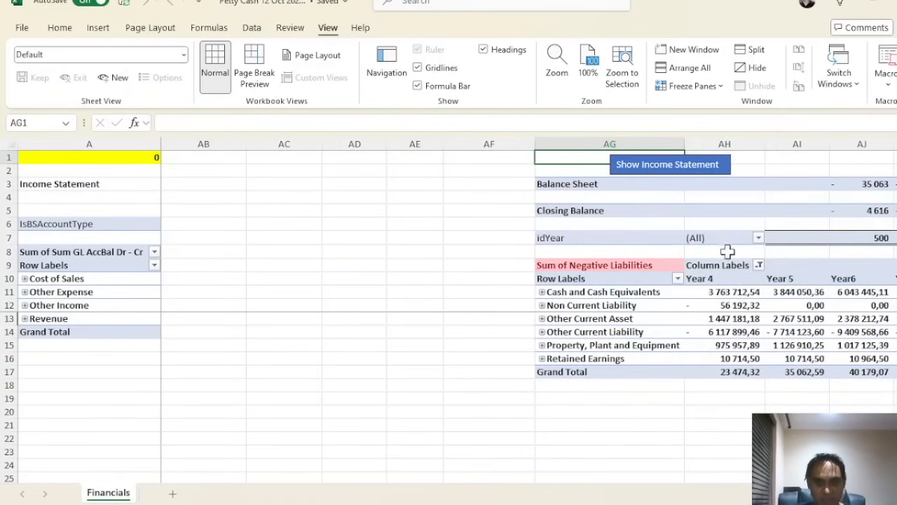
{"action": "left_click", "coordinate": [712, 164]}
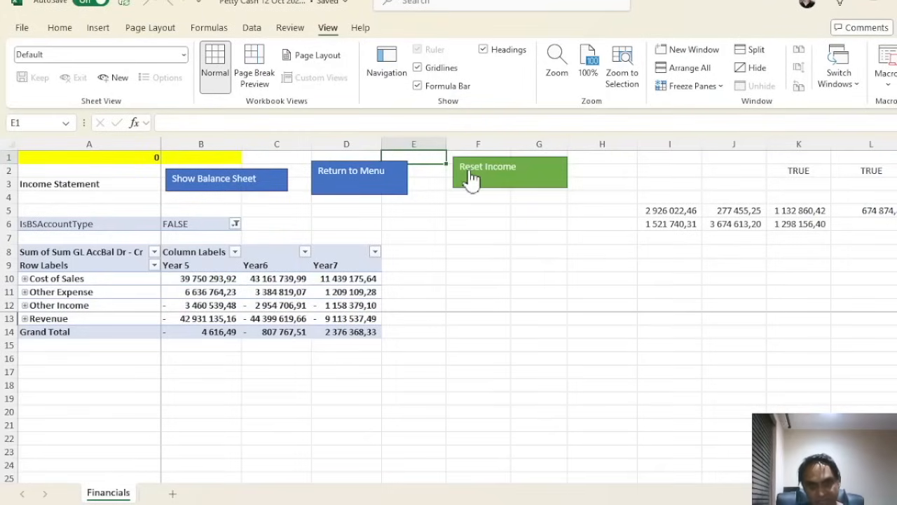
{"action": "left_click", "coordinate": [363, 182]}
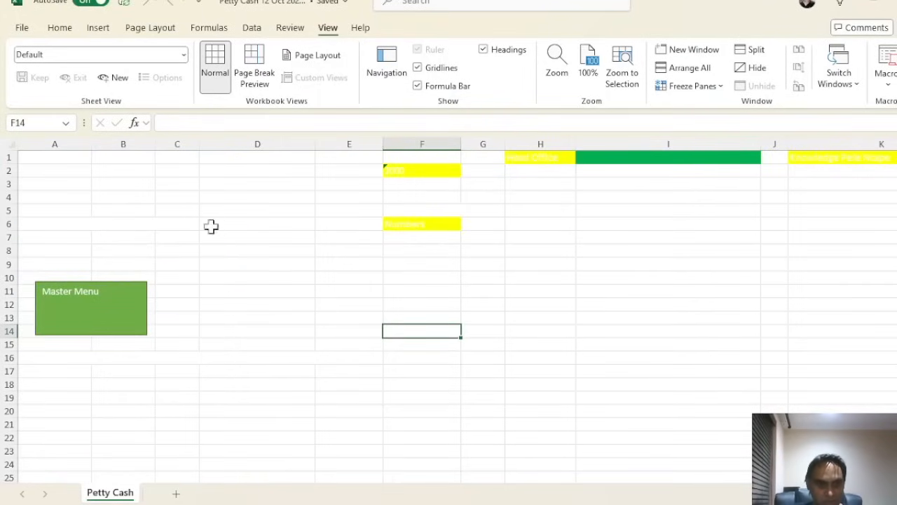
{"action": "left_click", "coordinate": [128, 303]}
{"action": "left_click", "coordinate": [784, 93]}
{"action": "left_click", "coordinate": [423, 86]}
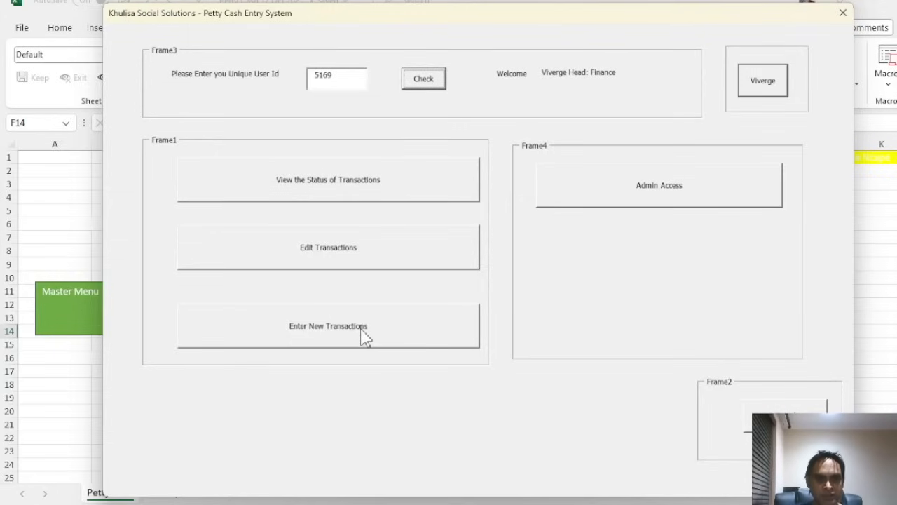
{"action": "left_click", "coordinate": [361, 194]}
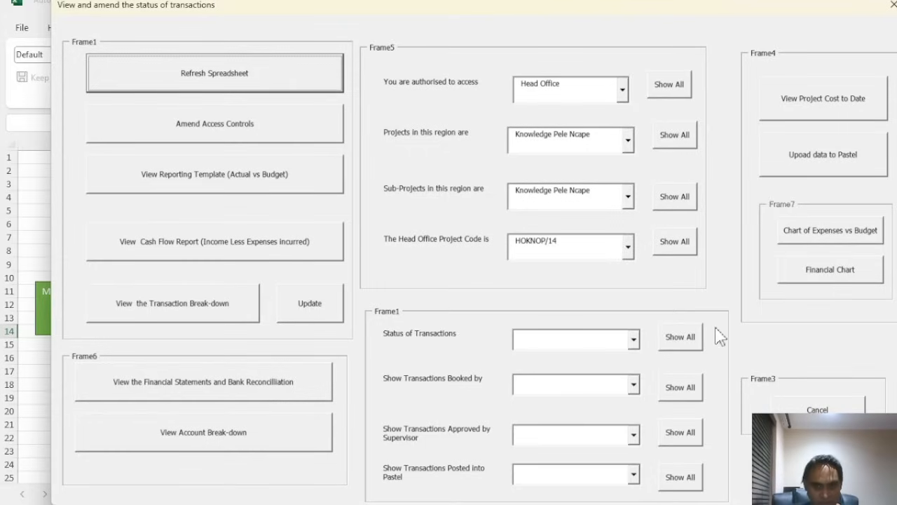
{"action": "left_click", "coordinate": [813, 410]}
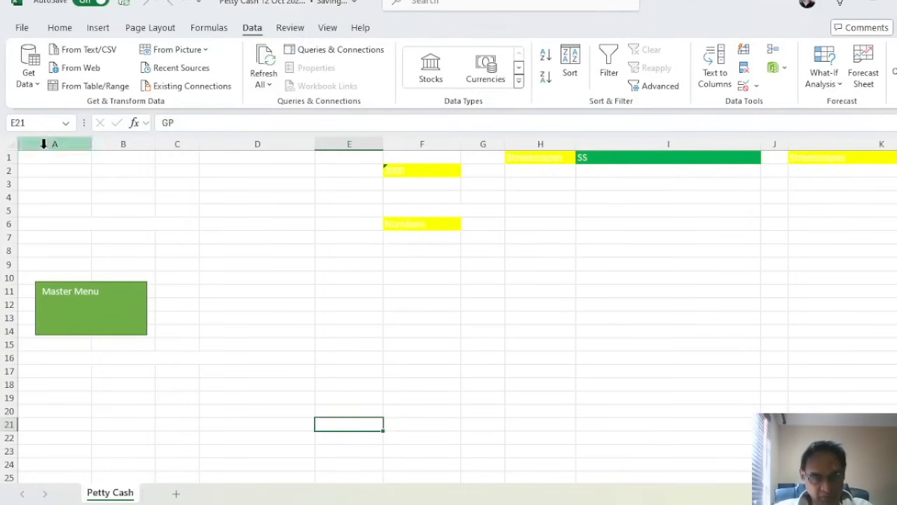
Re-enter a valid user ID after the first is rejected, log in, and open transaction entry
{"action": "left_click", "coordinate": [385, 248]}
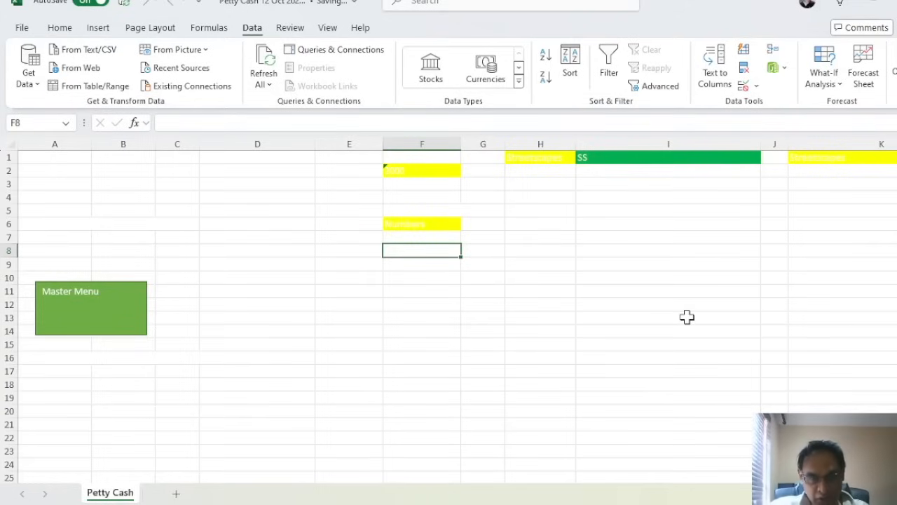
{"action": "left_click", "coordinate": [117, 325]}
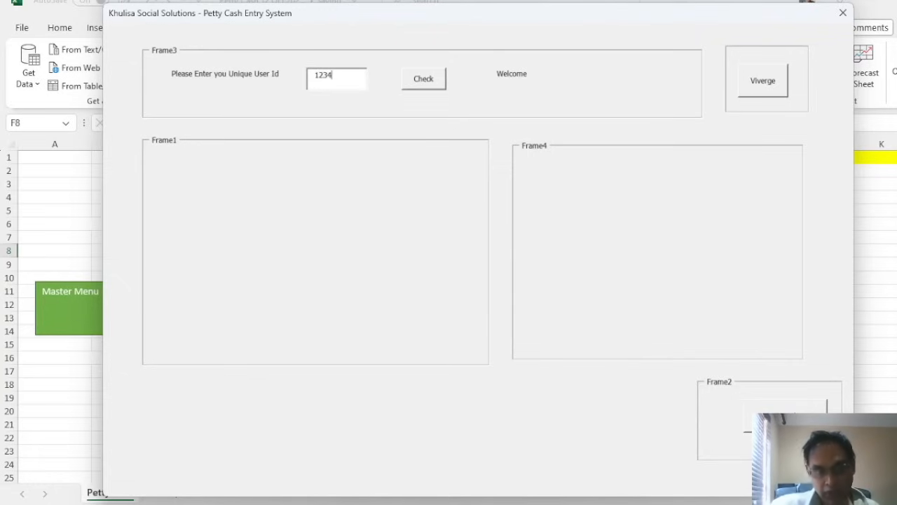
{"action": "left_click", "coordinate": [424, 86]}
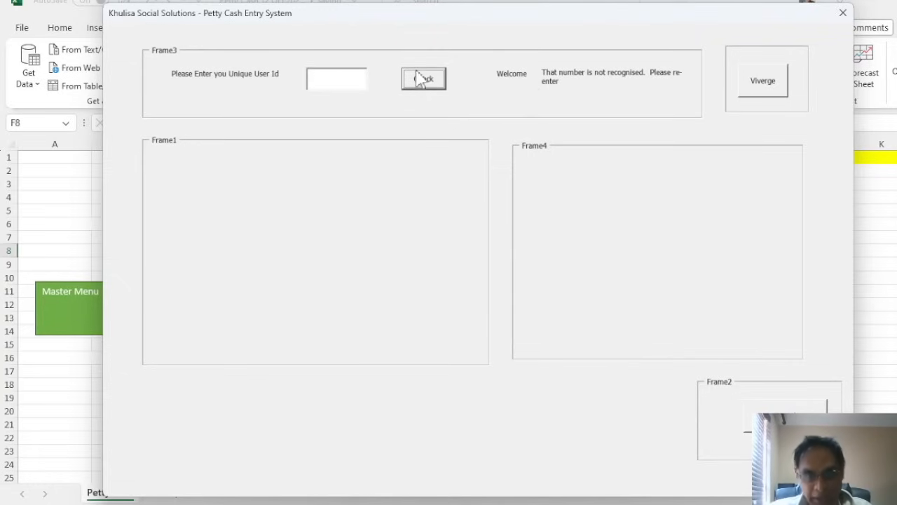
{"action": "left_click", "coordinate": [351, 80]}
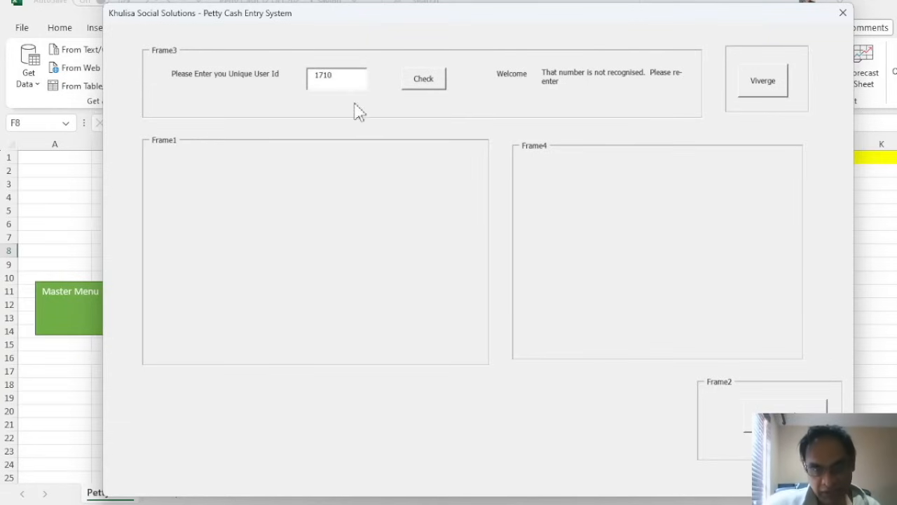
{"action": "left_click", "coordinate": [422, 85]}
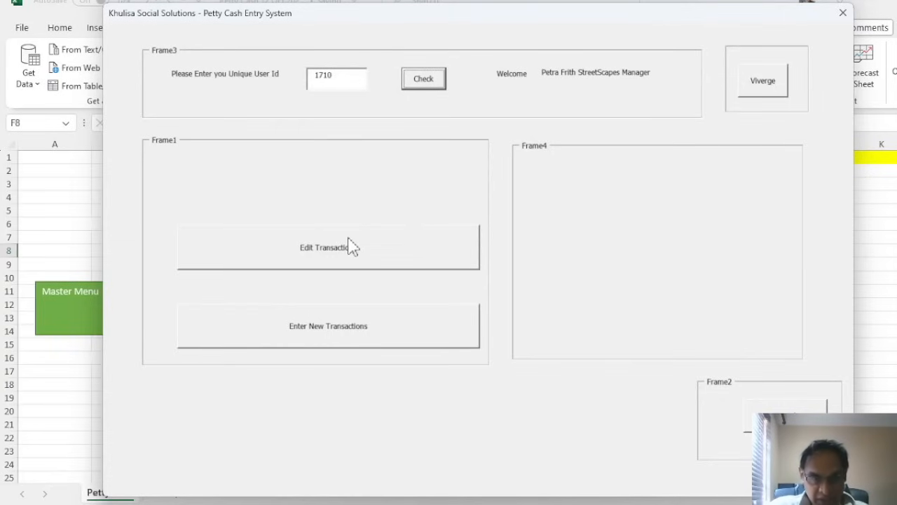
{"action": "left_click", "coordinate": [364, 328]}
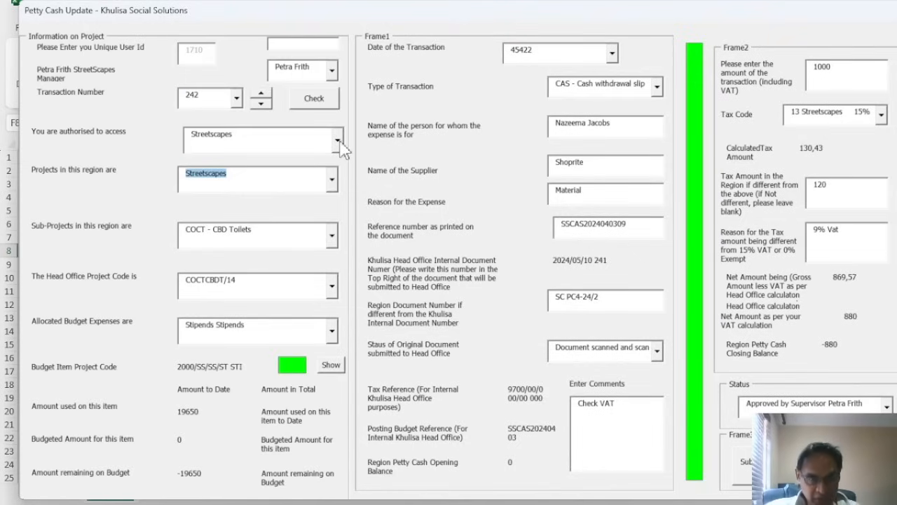
Review the authorised areas, projects and head office project code lists, keeping Streetscapes unchanged
{"action": "left_click", "coordinate": [340, 141]}
{"action": "left_click", "coordinate": [340, 140]}
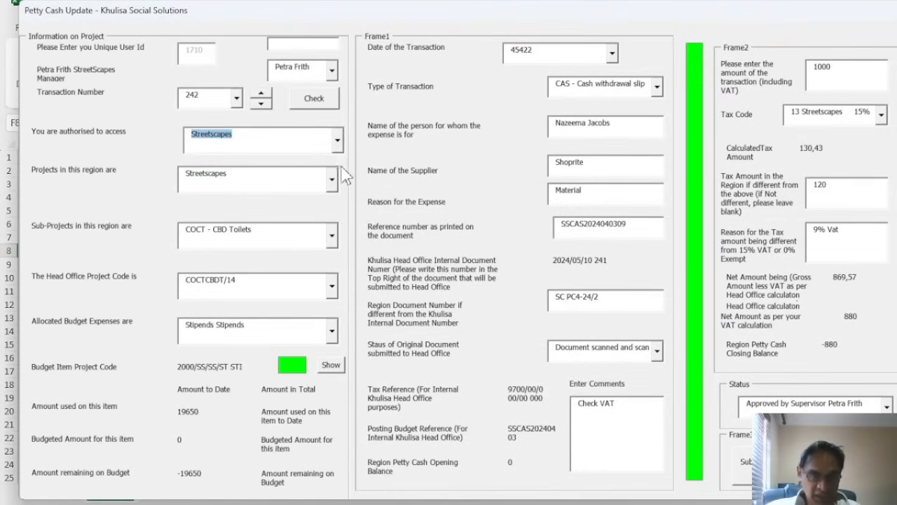
{"action": "left_click", "coordinate": [332, 180]}
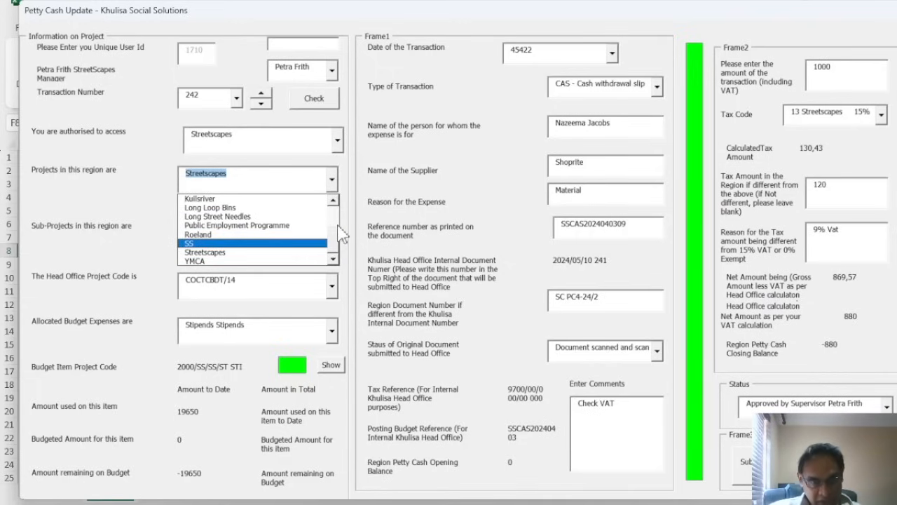
{"action": "scroll", "coordinate": [339, 211], "scroll_direction": "up", "scroll_amount": 2}
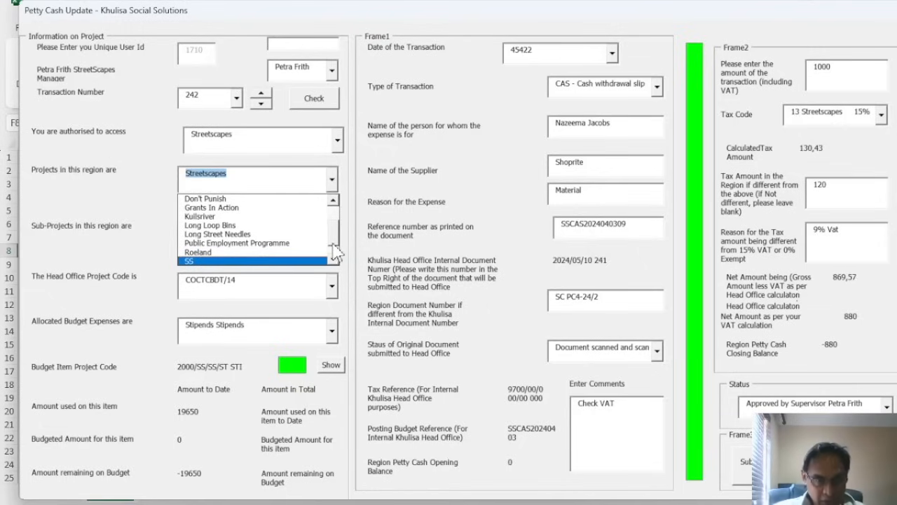
{"action": "left_click", "coordinate": [140, 317]}
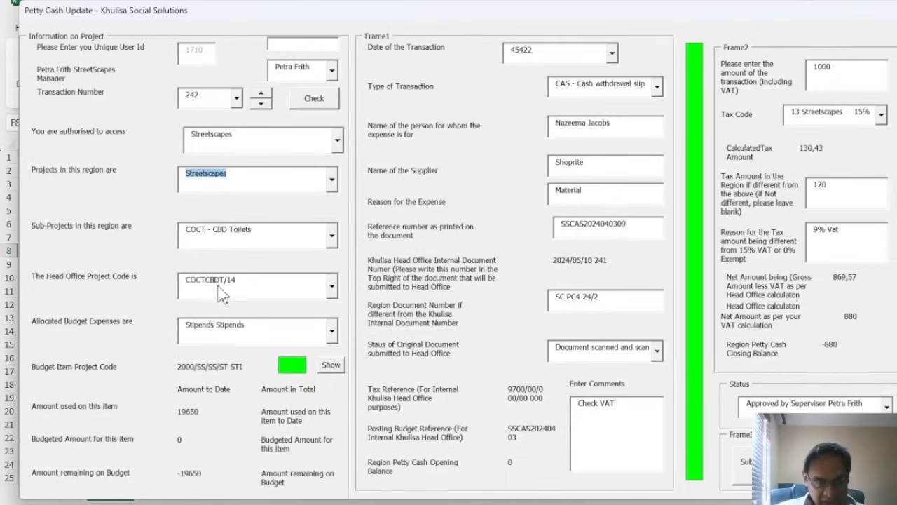
{"action": "left_click", "coordinate": [332, 288]}
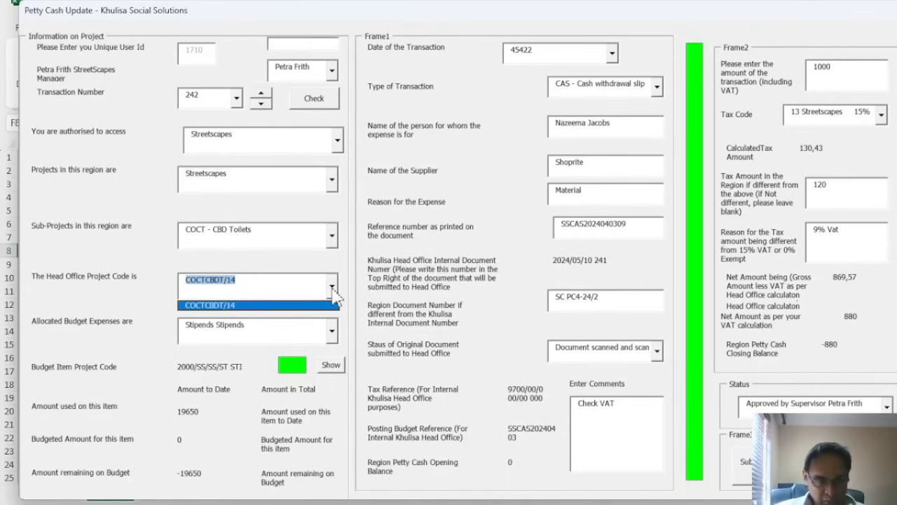
{"action": "left_click", "coordinate": [334, 294]}
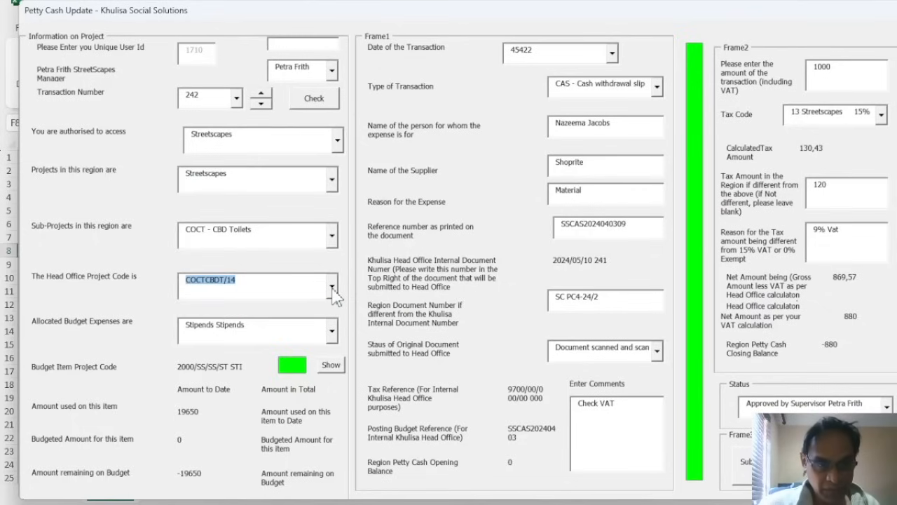
Choose the Don't Punish sub-project, keeping code SSDNP/14, and check the Transport budget
{"action": "left_click", "coordinate": [333, 238]}
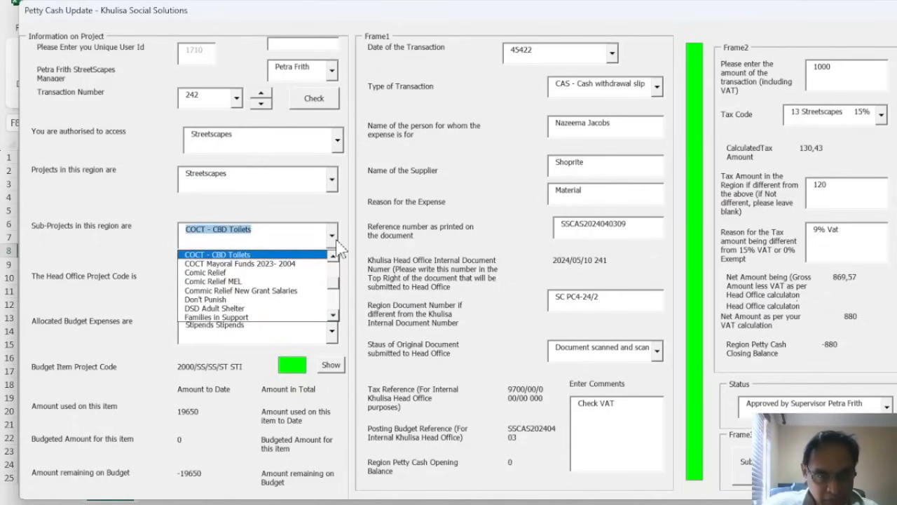
{"action": "left_click", "coordinate": [276, 301]}
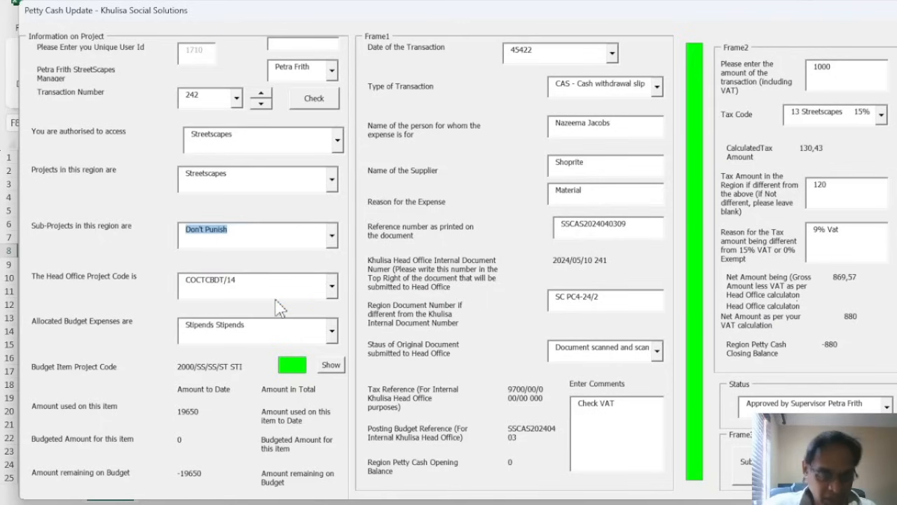
{"action": "left_click", "coordinate": [333, 288]}
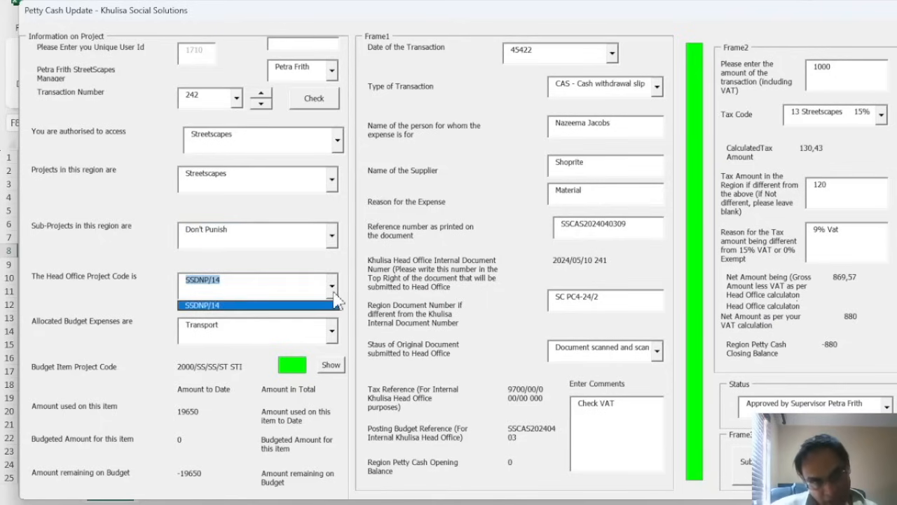
{"action": "left_click", "coordinate": [217, 307]}
{"action": "left_click", "coordinate": [333, 333]}
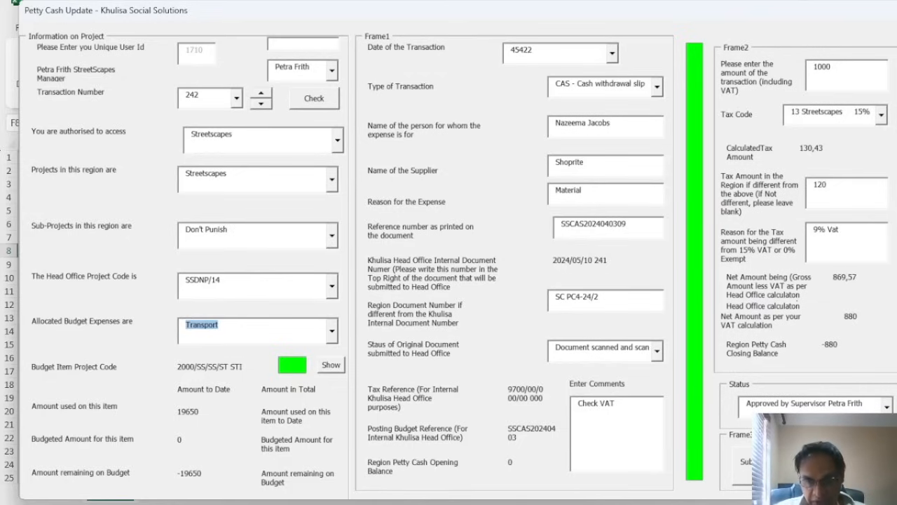
Set the status to booked into system, revert it to approved by supervisor, and close the form
{"action": "left_click", "coordinate": [888, 407]}
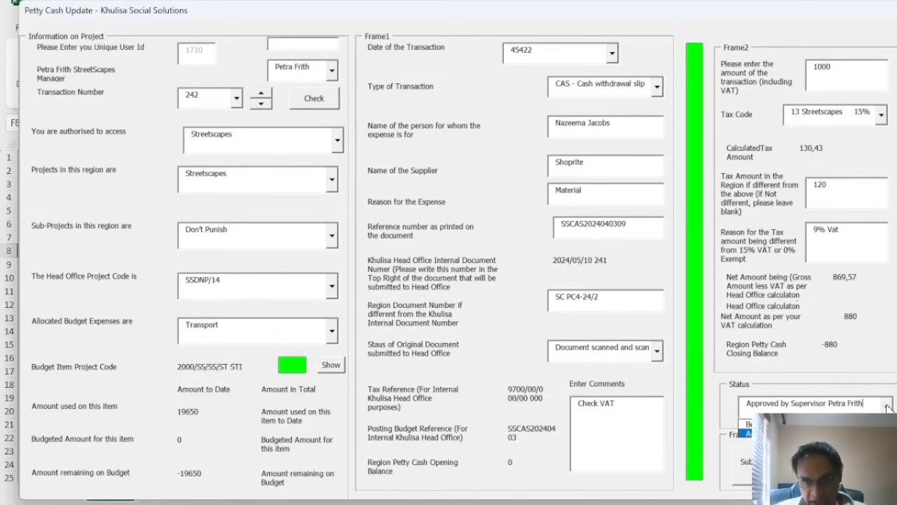
{"action": "left_click", "coordinate": [812, 423]}
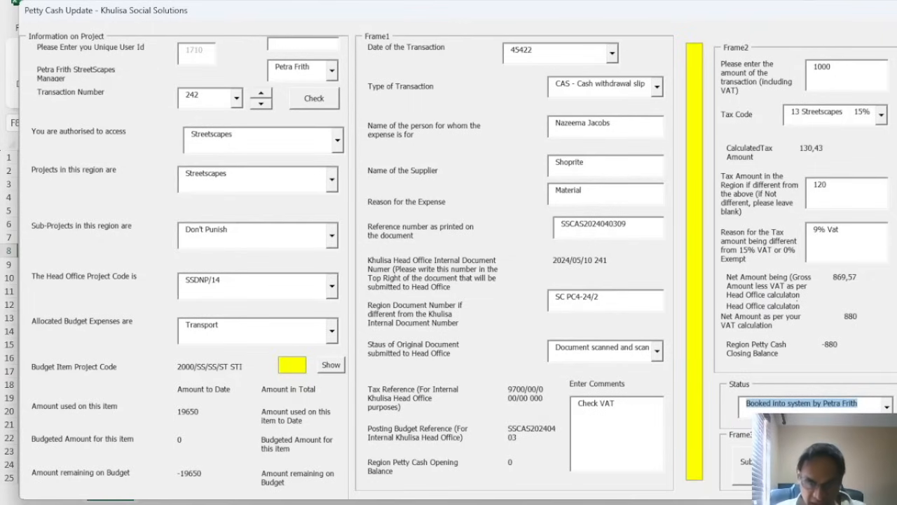
{"action": "left_click", "coordinate": [887, 405]}
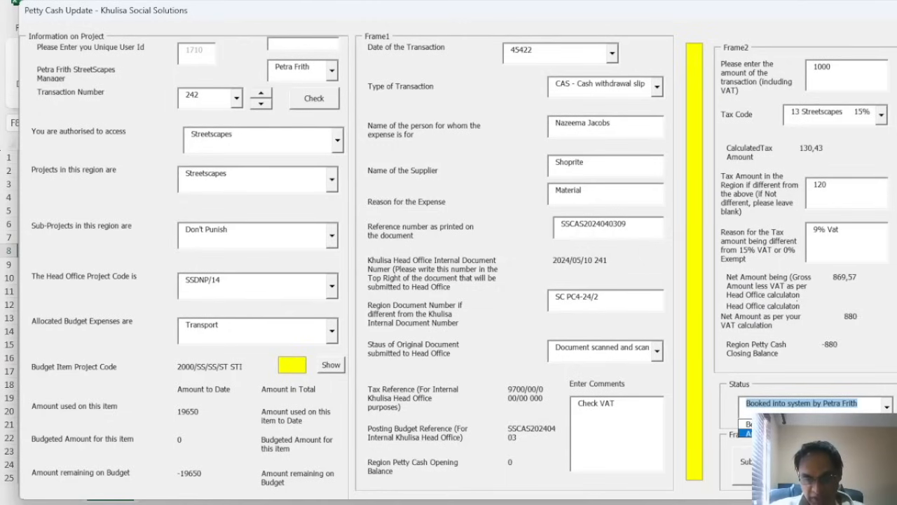
{"action": "left_click", "coordinate": [813, 433]}
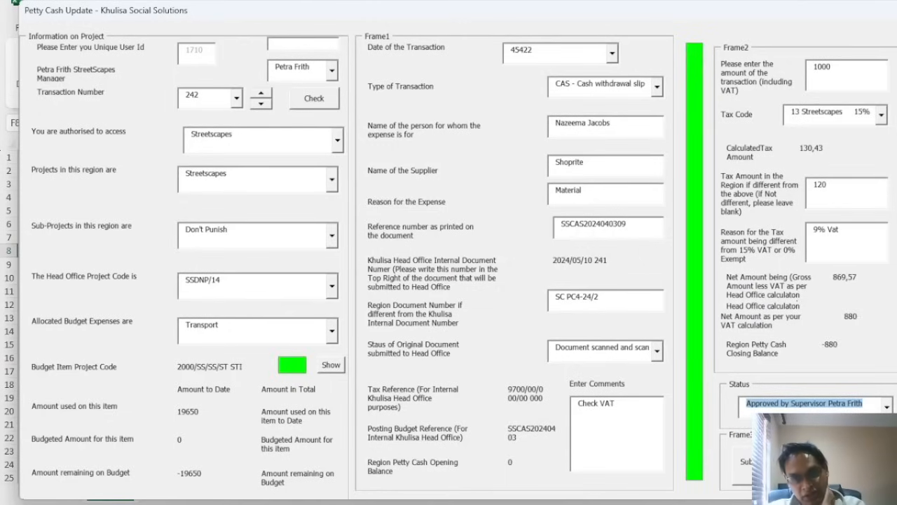
{"action": "left_click", "coordinate": [759, 462]}
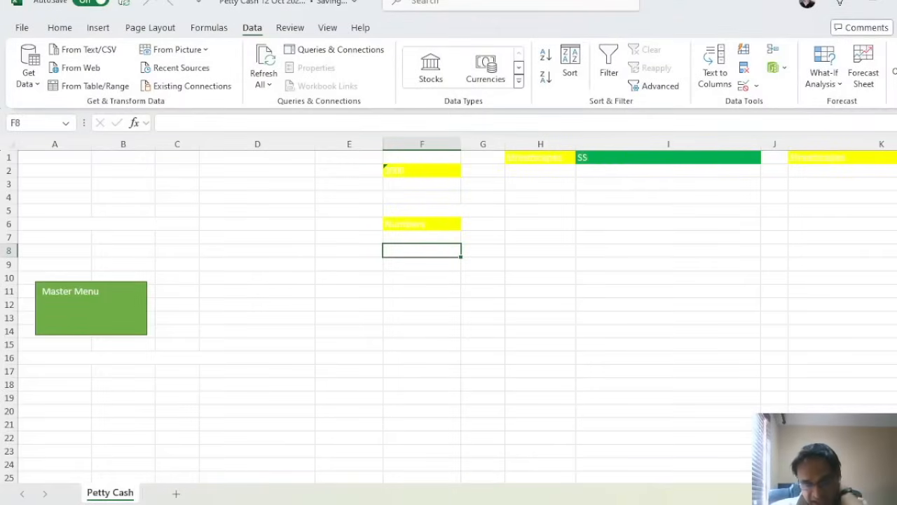
Log in as the finance head, then close the entry system form
{"action": "left_click", "coordinate": [72, 321]}
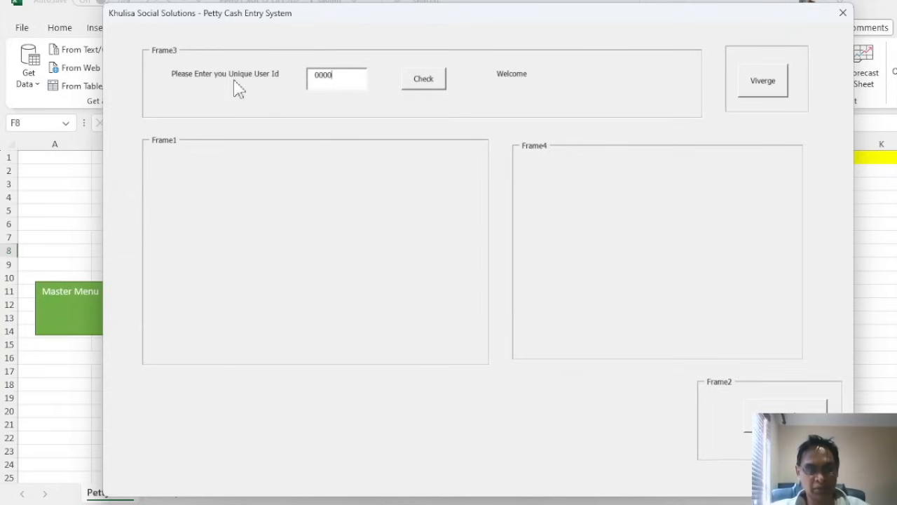
{"action": "left_click", "coordinate": [757, 91]}
{"action": "left_click", "coordinate": [421, 86]}
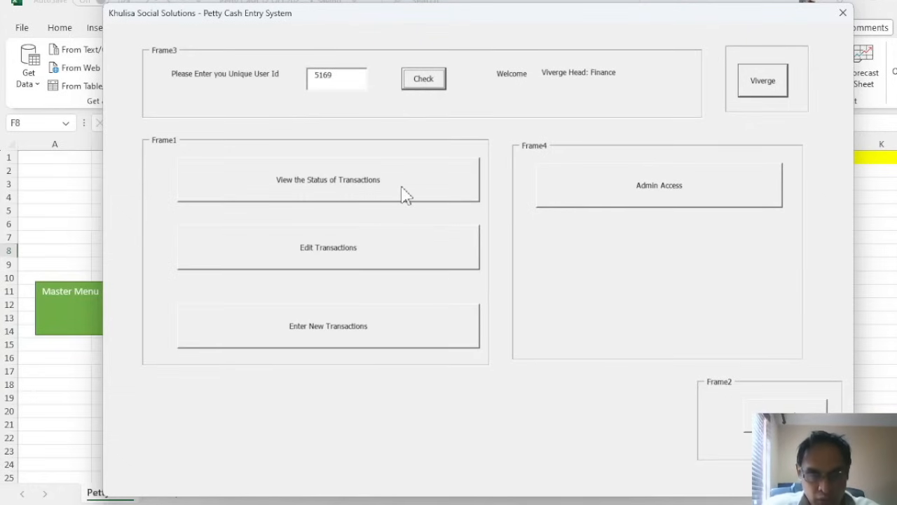
{"action": "left_click", "coordinate": [629, 212]}
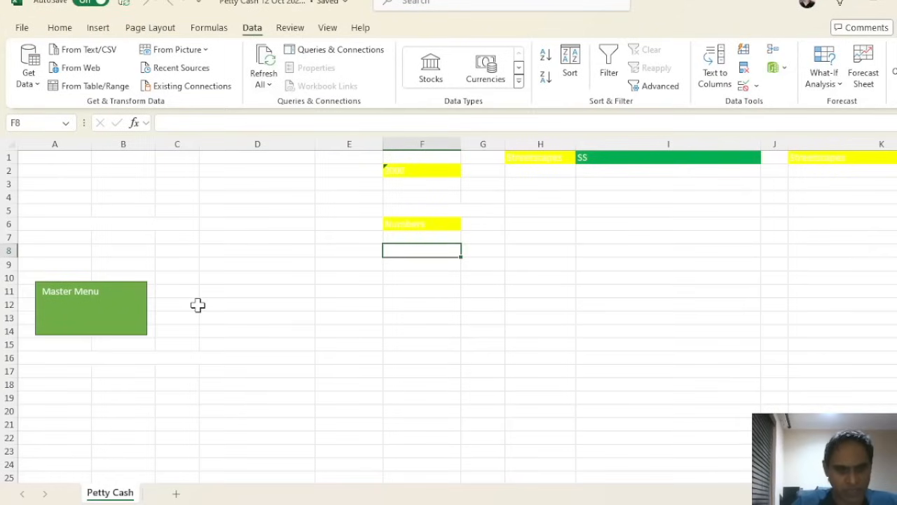
Log in again as the finance head and open the admin menu of sheet shortcuts
{"action": "left_click", "coordinate": [135, 322]}
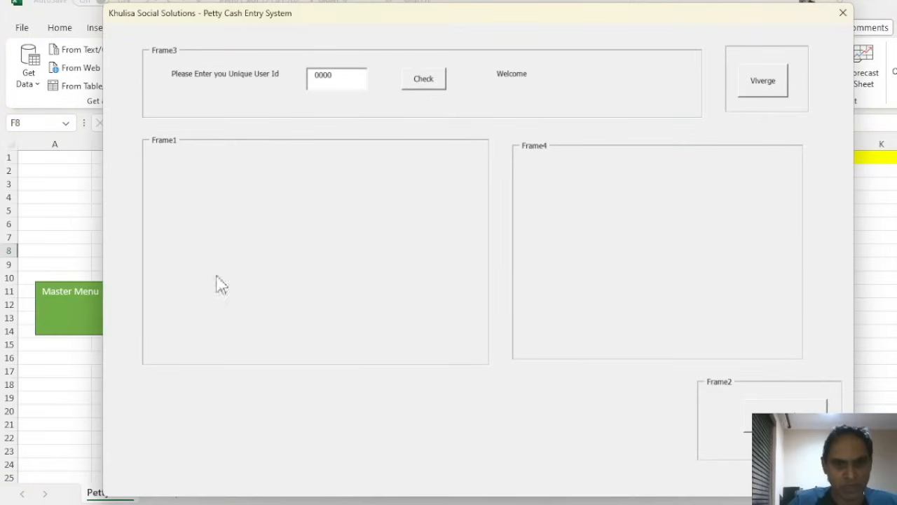
{"action": "left_click", "coordinate": [760, 89]}
{"action": "left_click", "coordinate": [440, 87]}
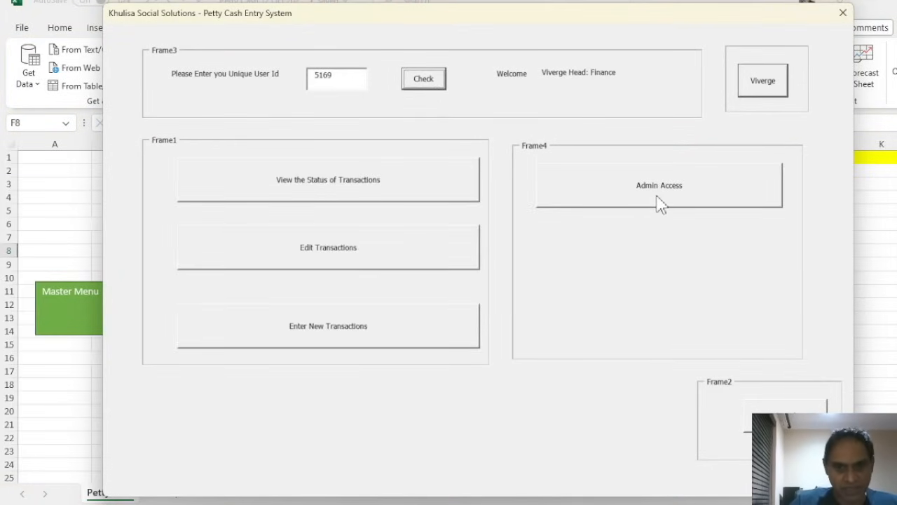
{"action": "left_click", "coordinate": [659, 202]}
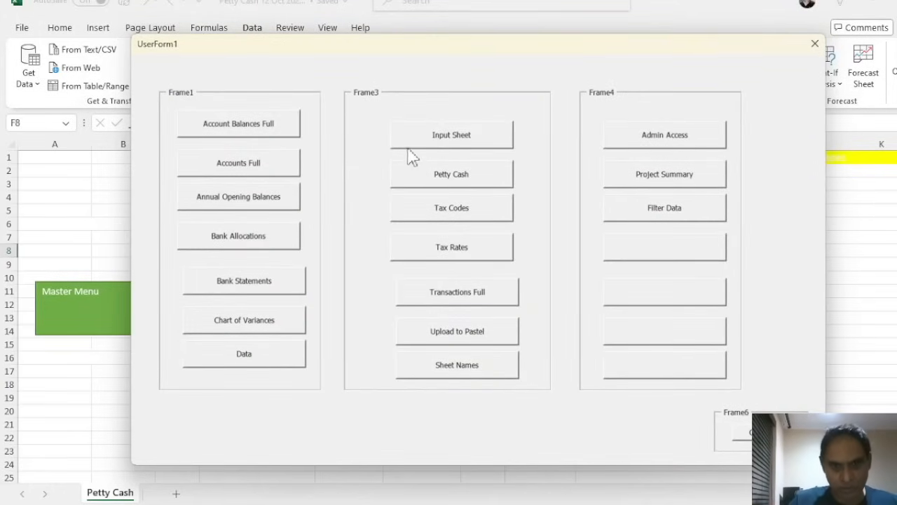
Open the Access Sheet and inspect the user codes in I3, H3 and the Streetscapes row G16:I16
{"action": "left_click", "coordinate": [646, 132]}
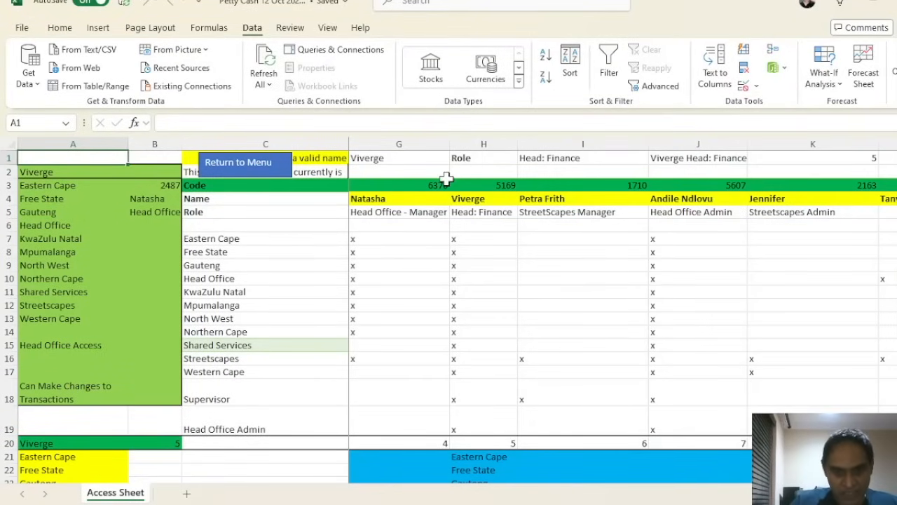
{"action": "left_click", "coordinate": [612, 182]}
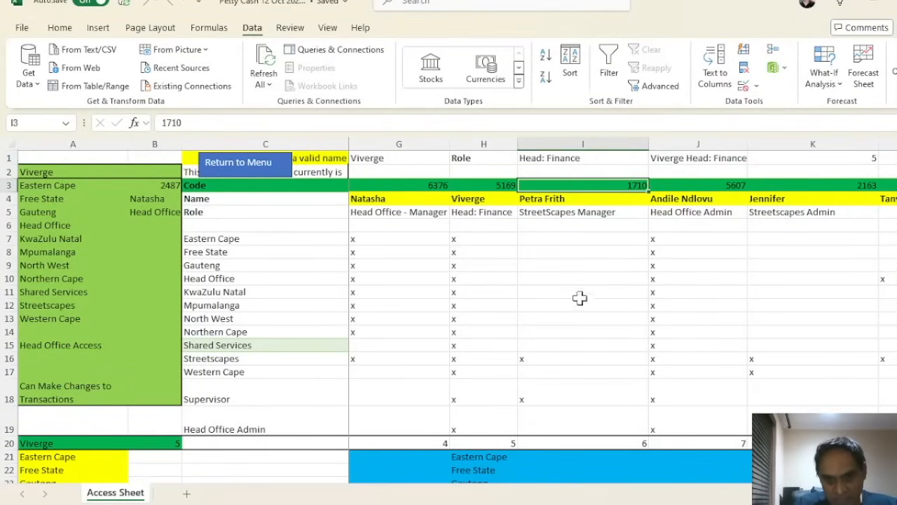
{"action": "left_click", "coordinate": [473, 186]}
{"action": "left_click_drag", "start_coordinate": [465, 237], "coordinate": [498, 246]}
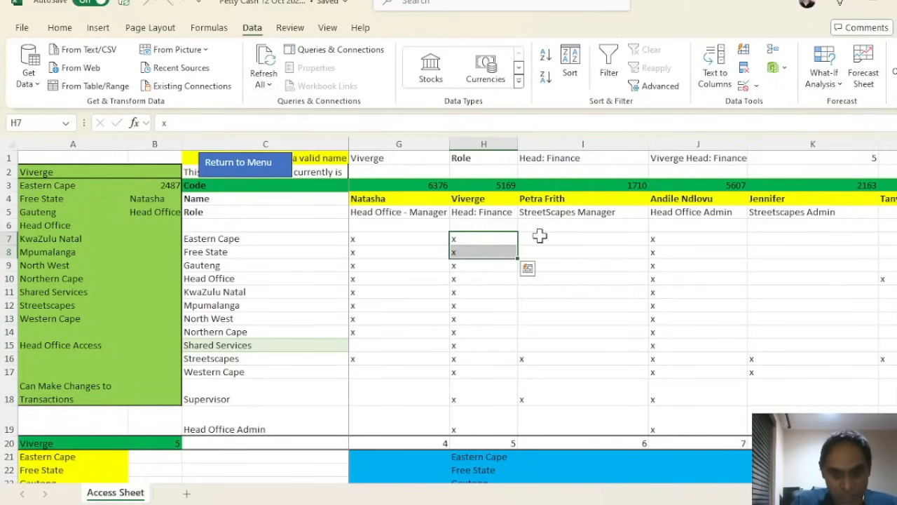
{"action": "left_click_drag", "start_coordinate": [526, 358], "coordinate": [829, 358]}
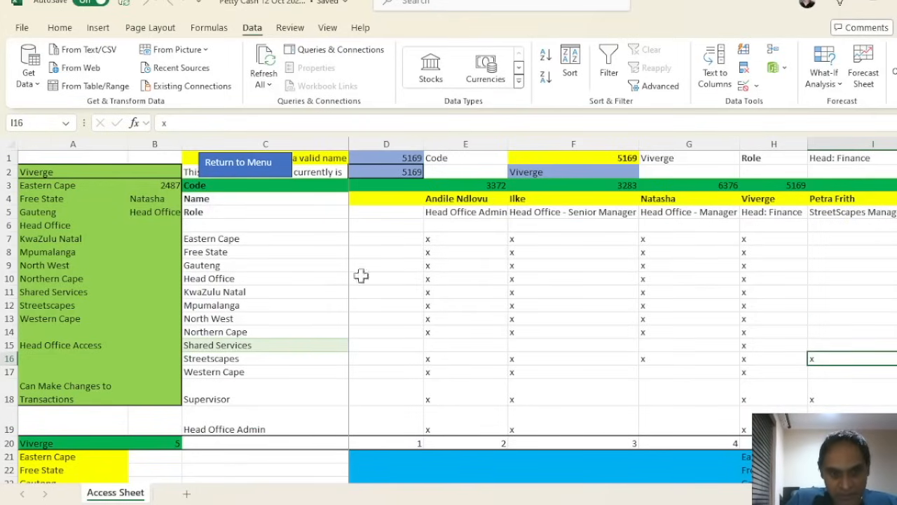
Enter x in cell I9 of the Gauteng row, then return to the Petty Cash sheet
{"action": "left_click", "coordinate": [334, 270]}
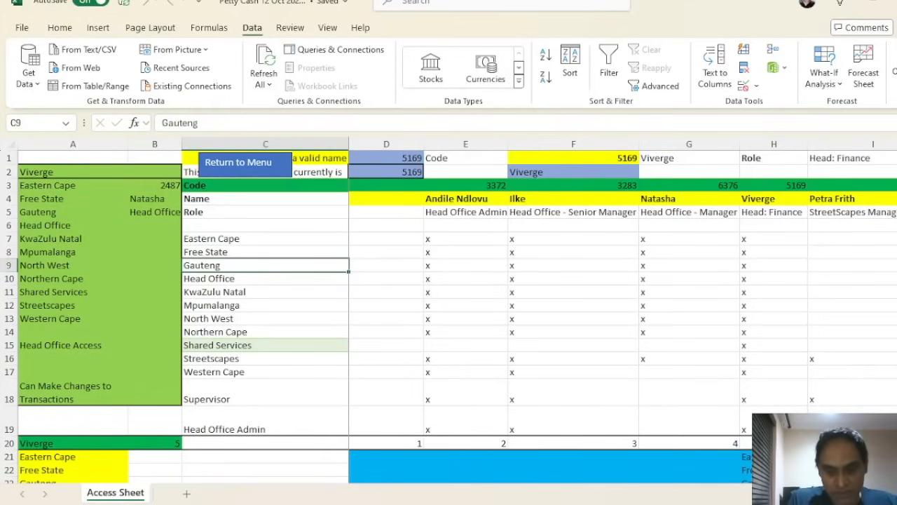
{"action": "key", "text": "Right"}
{"action": "key", "text": "Right"}
{"action": "key", "text": "Right"}
{"action": "key", "text": "Right"}
{"action": "key", "text": "Right"}
{"action": "key", "text": "Right"}
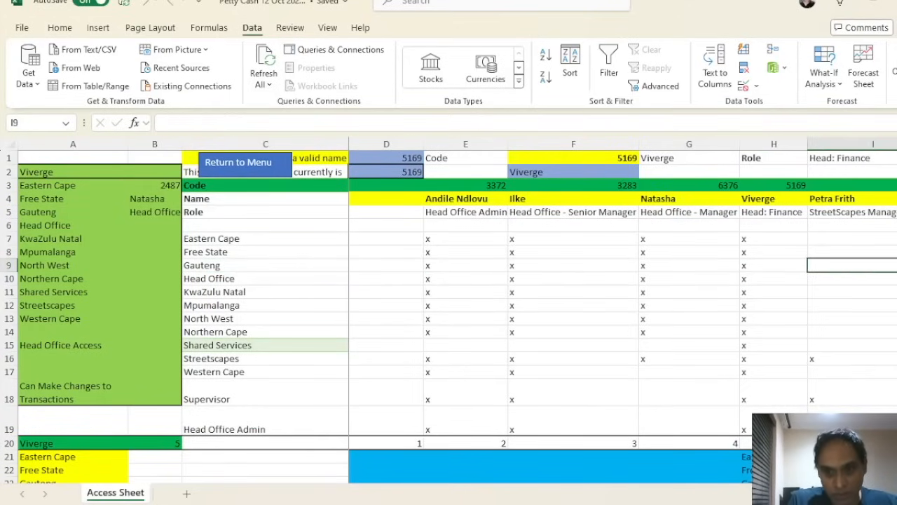
{"action": "type", "text": "x"}
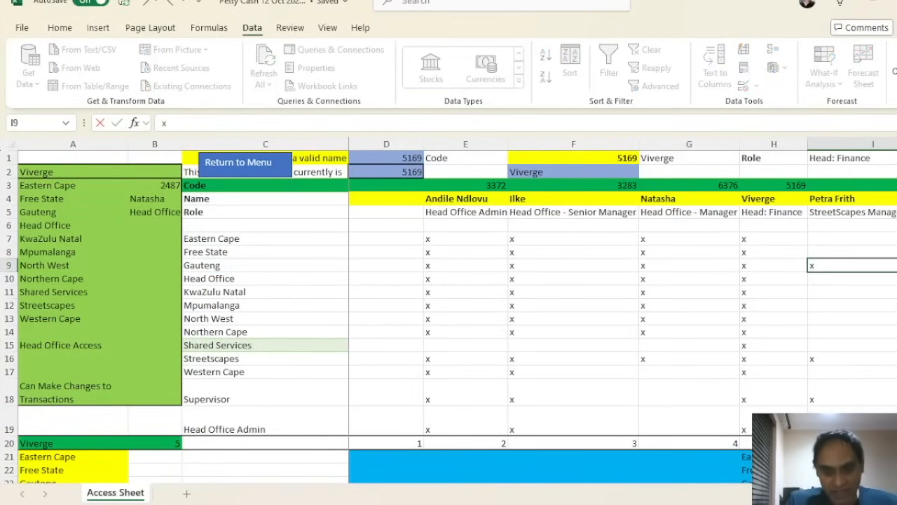
{"action": "left_click", "coordinate": [889, 328]}
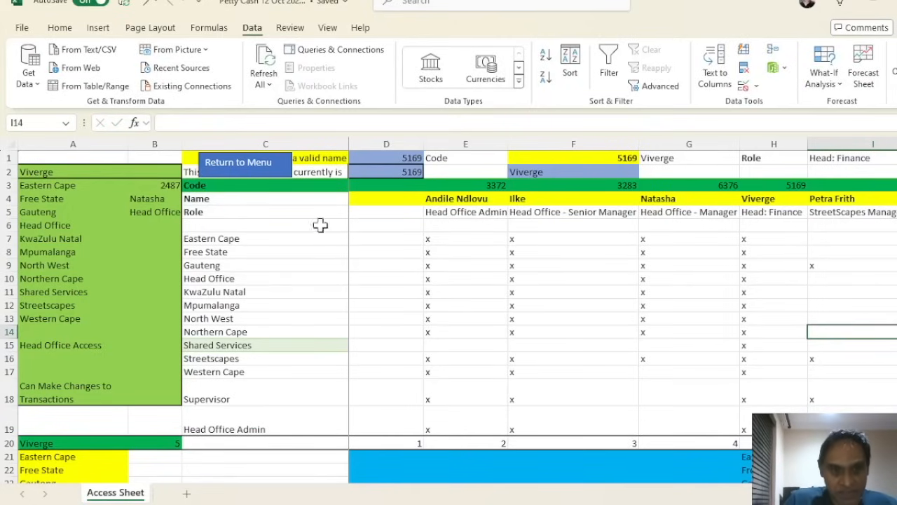
{"action": "left_click", "coordinate": [280, 175]}
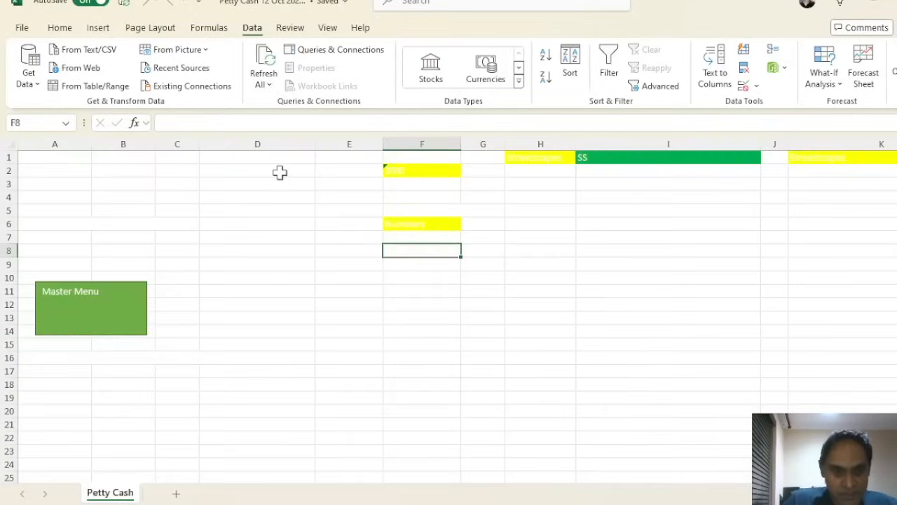
Log in with the StreetScapes Manager's user ID and start a new transaction
{"action": "left_click", "coordinate": [143, 329]}
{"action": "left_click", "coordinate": [358, 78]}
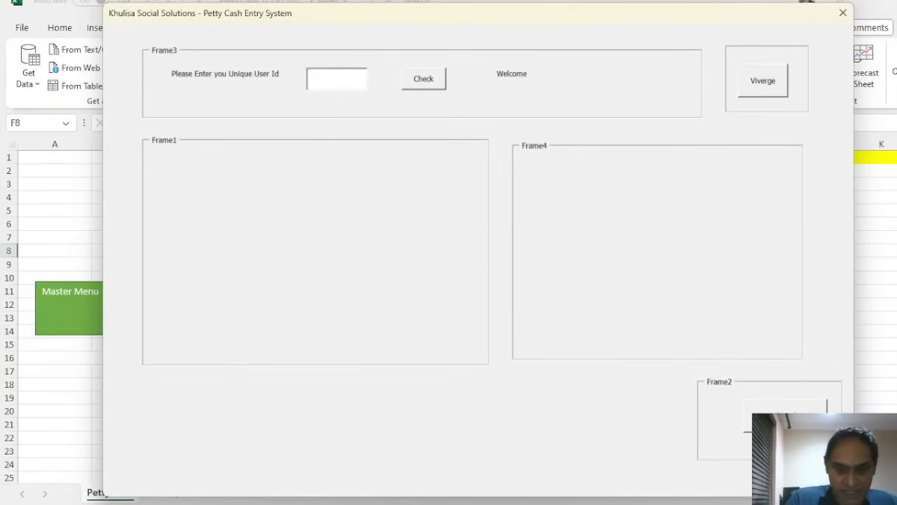
{"action": "type", "text": "1710"}
{"action": "left_click", "coordinate": [425, 81]}
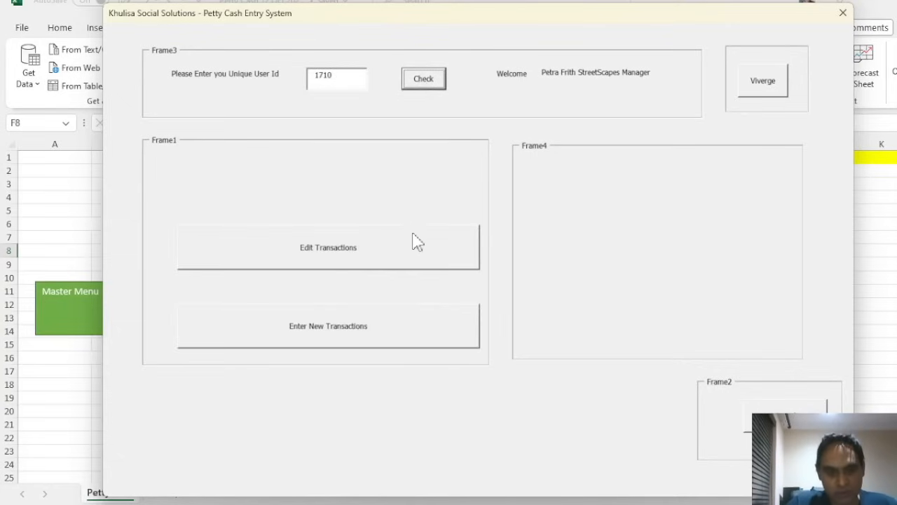
{"action": "left_click", "coordinate": [370, 343]}
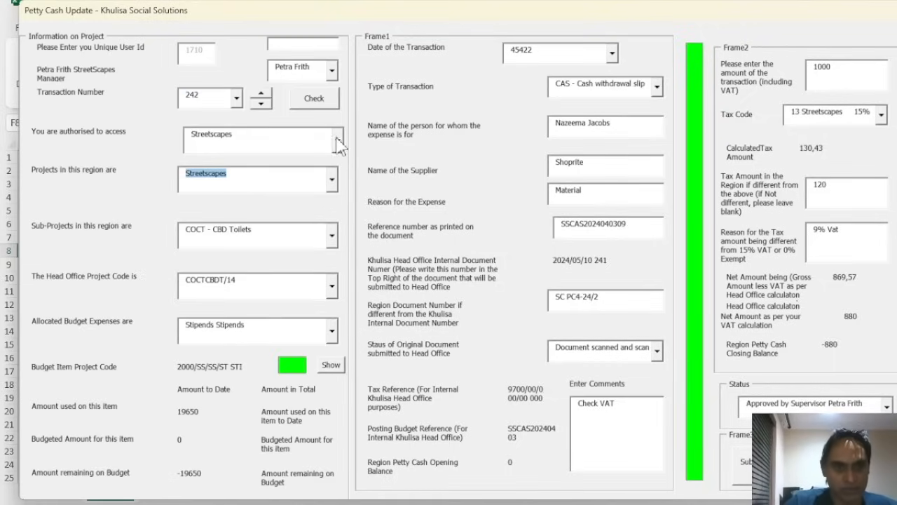
Assign transaction 242 to the Gauteng region and Diversion project, view sub-projects, then close the form
{"action": "left_click", "coordinate": [337, 143]}
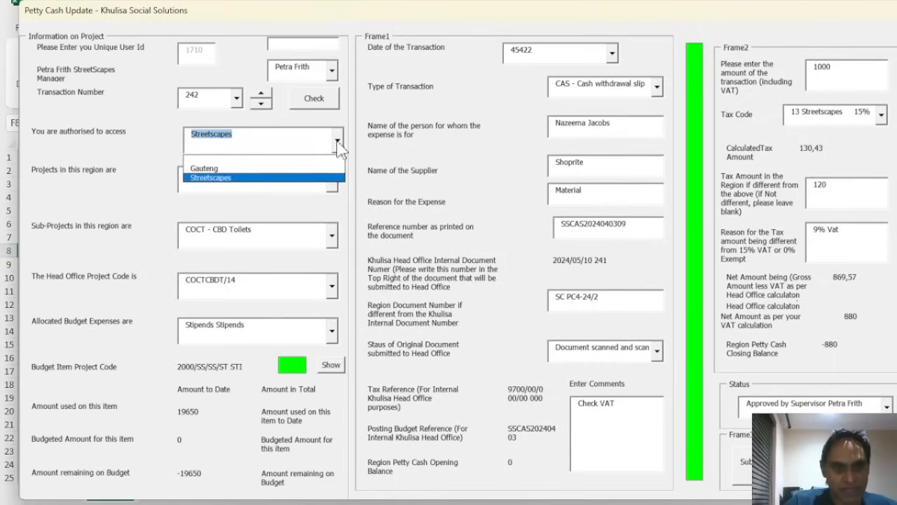
{"action": "left_click", "coordinate": [300, 170]}
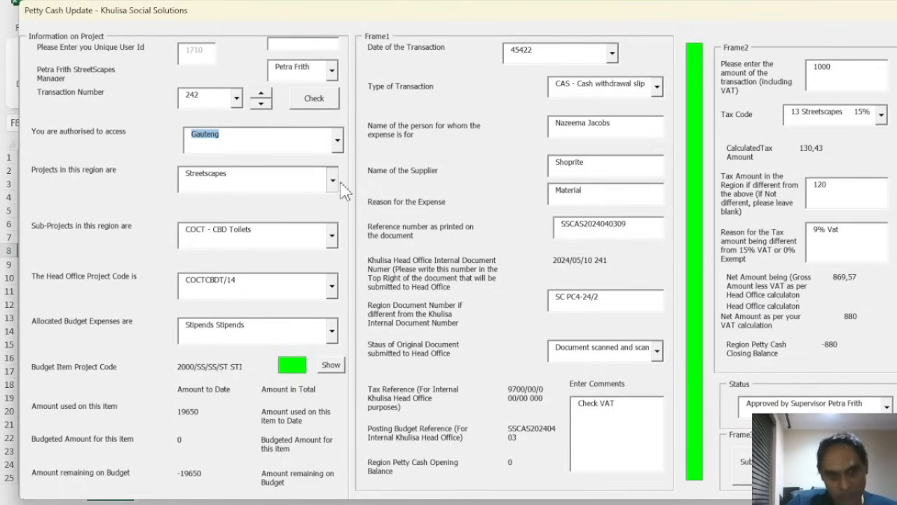
{"action": "left_click", "coordinate": [332, 181]}
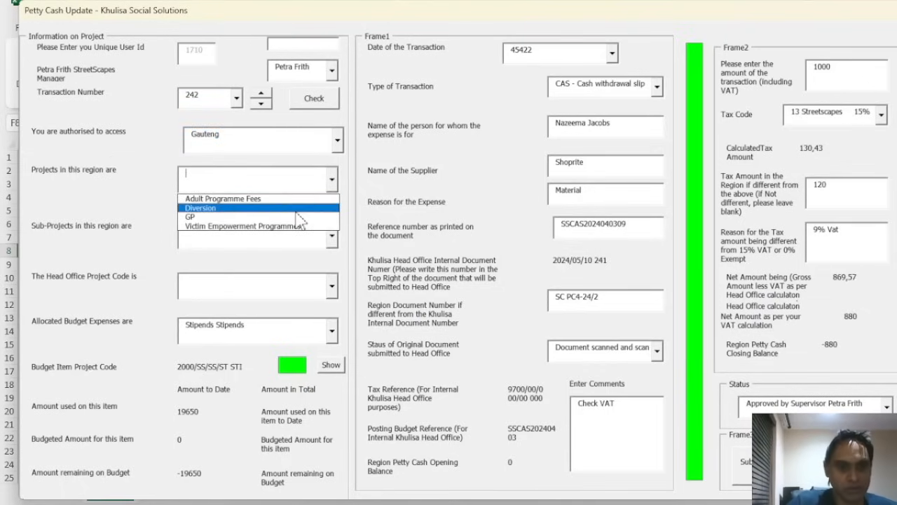
{"action": "left_click", "coordinate": [319, 207]}
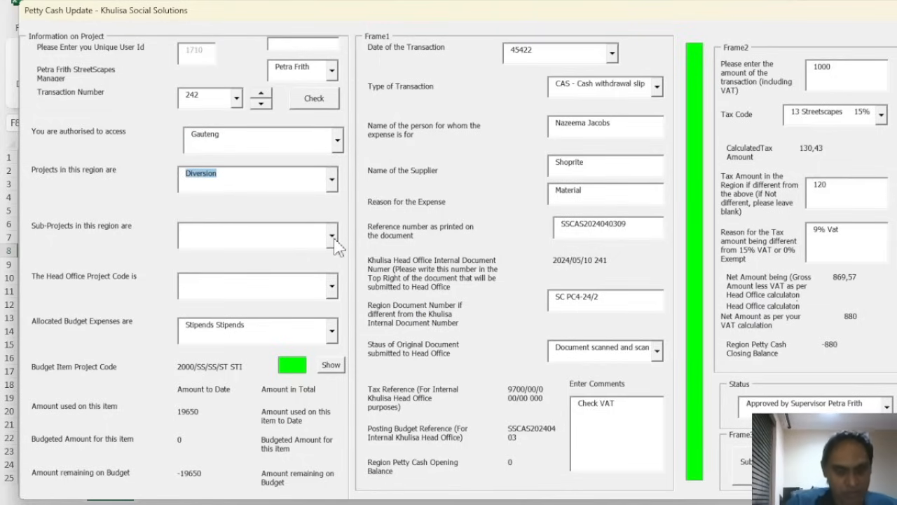
{"action": "left_click", "coordinate": [333, 238]}
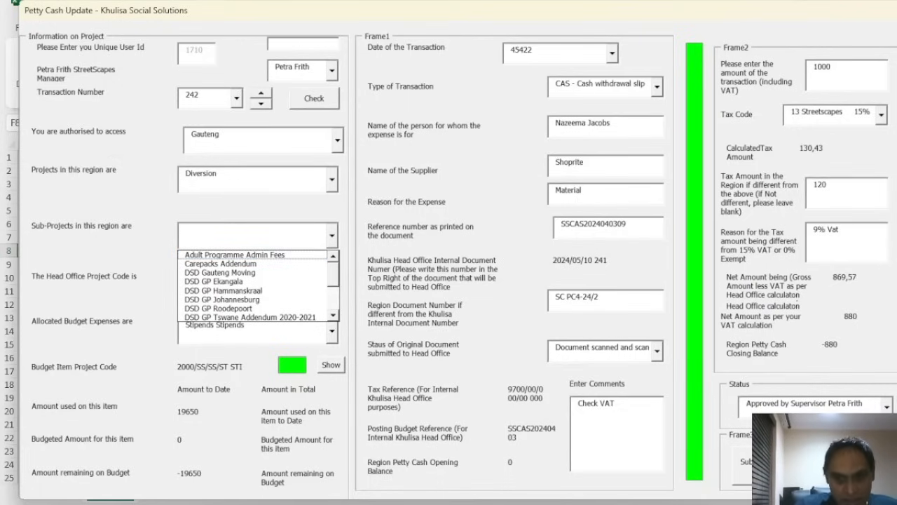
{"action": "left_click", "coordinate": [827, 460]}
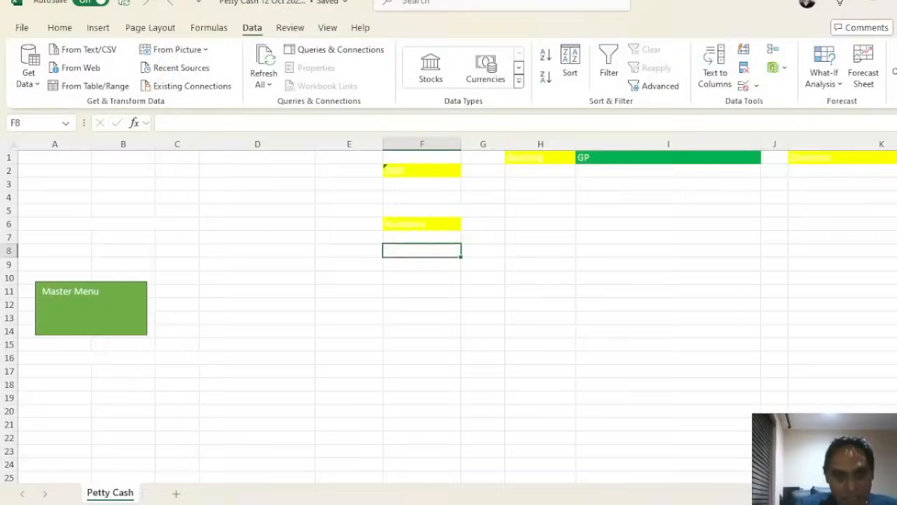
Log in as the finance head after a placeholder ID attempt and open the admin menu
{"action": "left_click", "coordinate": [136, 304]}
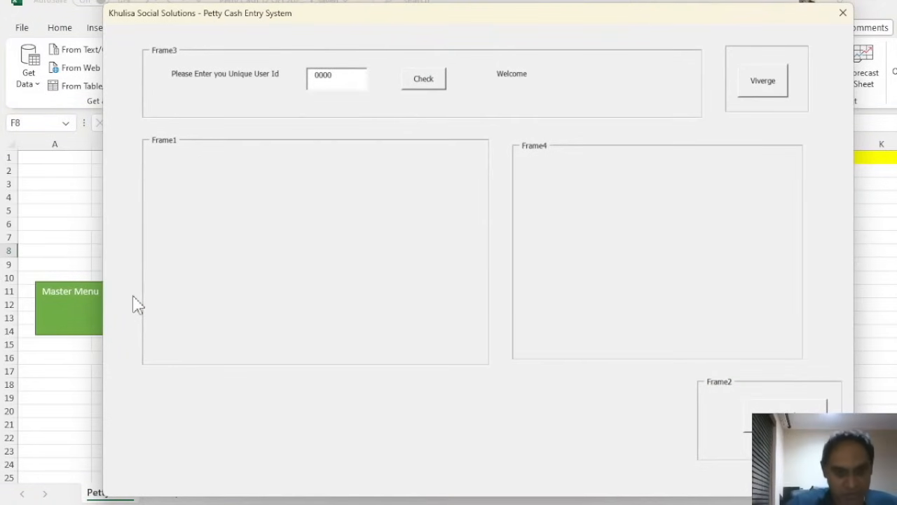
{"action": "left_click", "coordinate": [422, 80]}
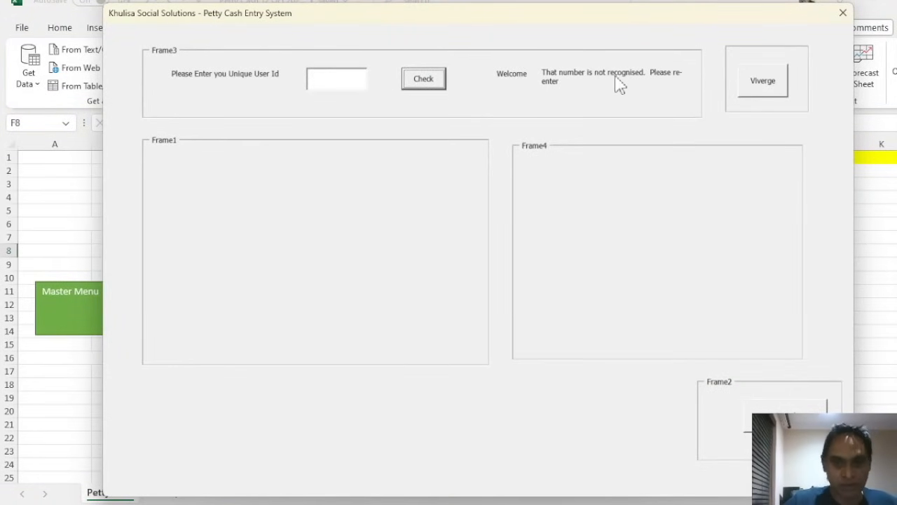
{"action": "left_click", "coordinate": [746, 91]}
{"action": "left_click", "coordinate": [432, 88]}
{"action": "left_click", "coordinate": [707, 181]}
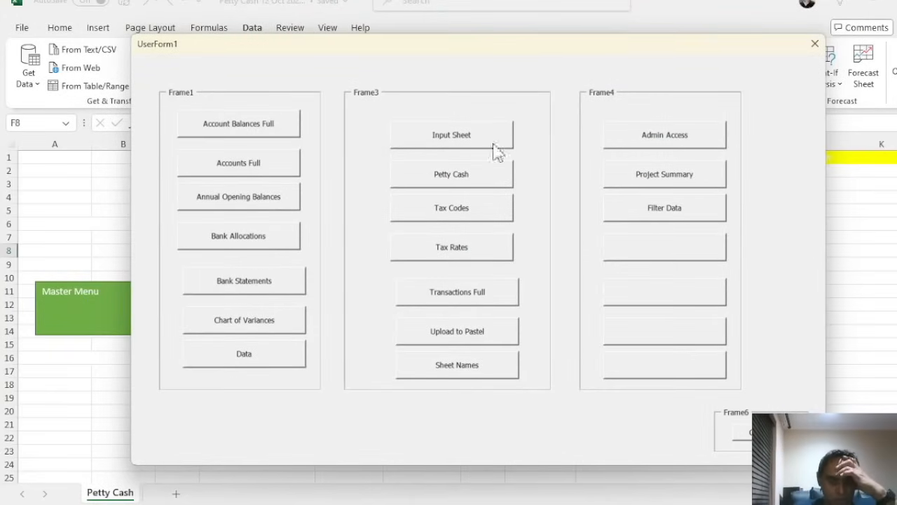
Open the Access Sheet, browse its columns, and go back to the Petty Cash sheet
{"action": "left_click", "coordinate": [652, 143]}
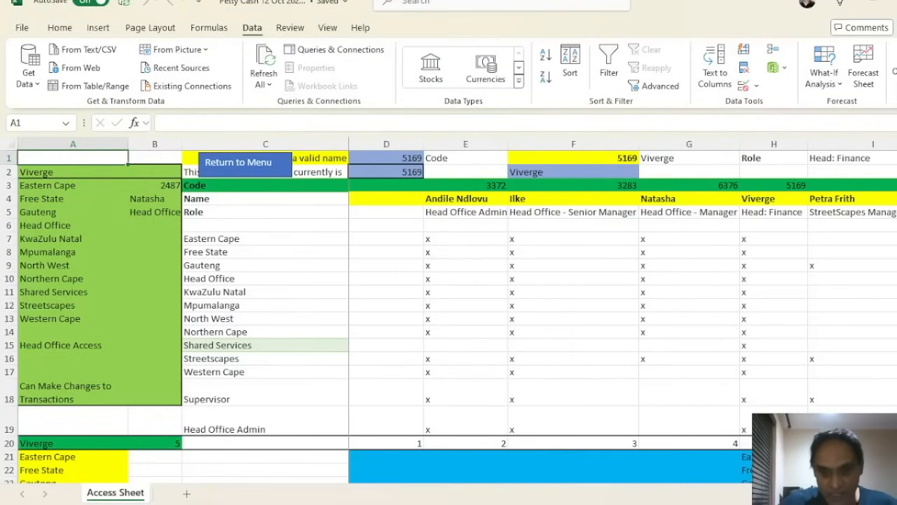
{"action": "scroll", "coordinate": [622, 308], "scroll_direction": "right", "scroll_amount": 15}
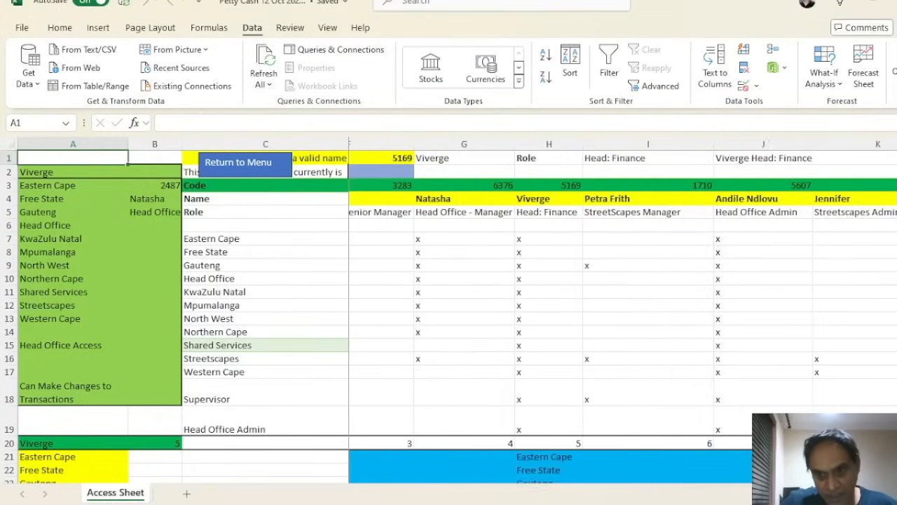
{"action": "scroll", "coordinate": [622, 309], "scroll_direction": "left", "scroll_amount": 15}
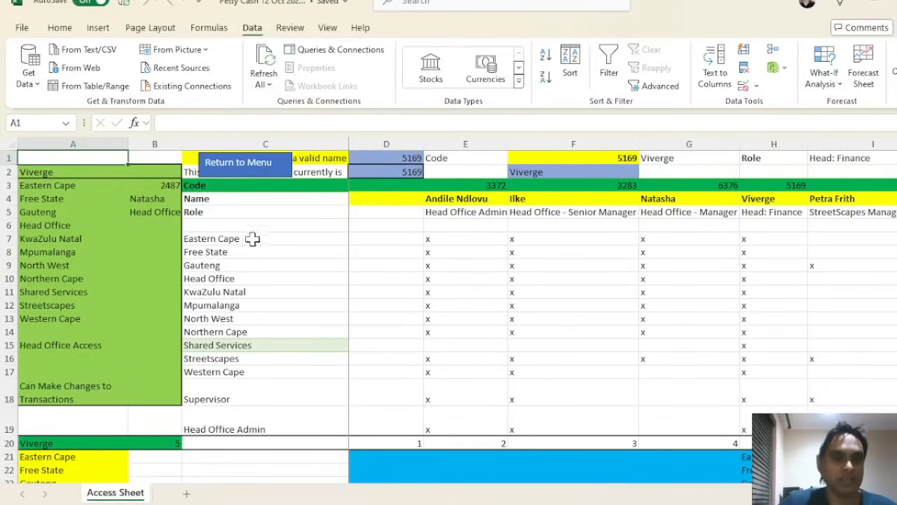
{"action": "left_click", "coordinate": [251, 170]}
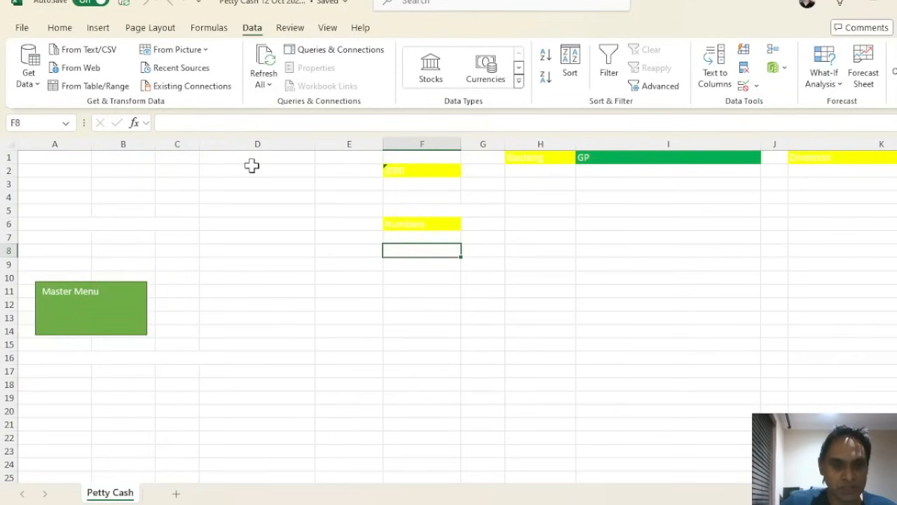
Log in as the Head: Finance user and open the admin menu of workbook sheets
{"action": "left_click", "coordinate": [126, 314]}
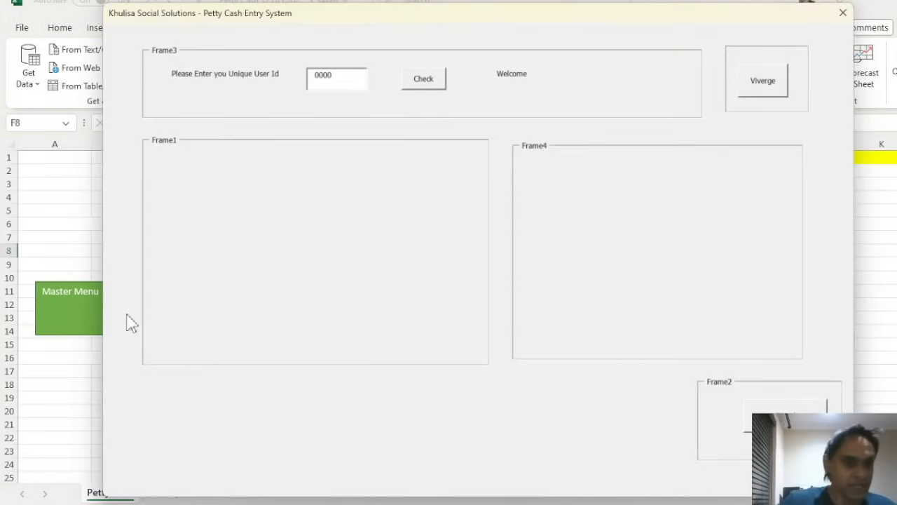
{"action": "left_click", "coordinate": [774, 91]}
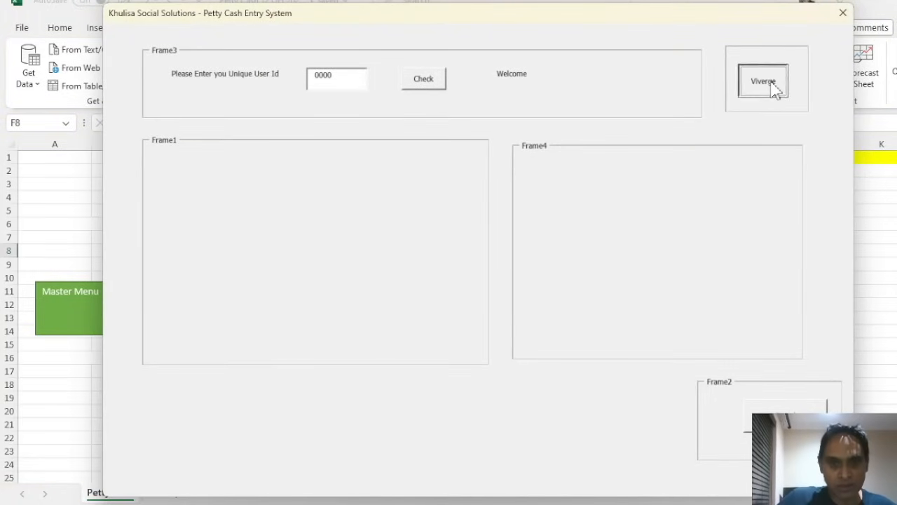
{"action": "left_click", "coordinate": [436, 88]}
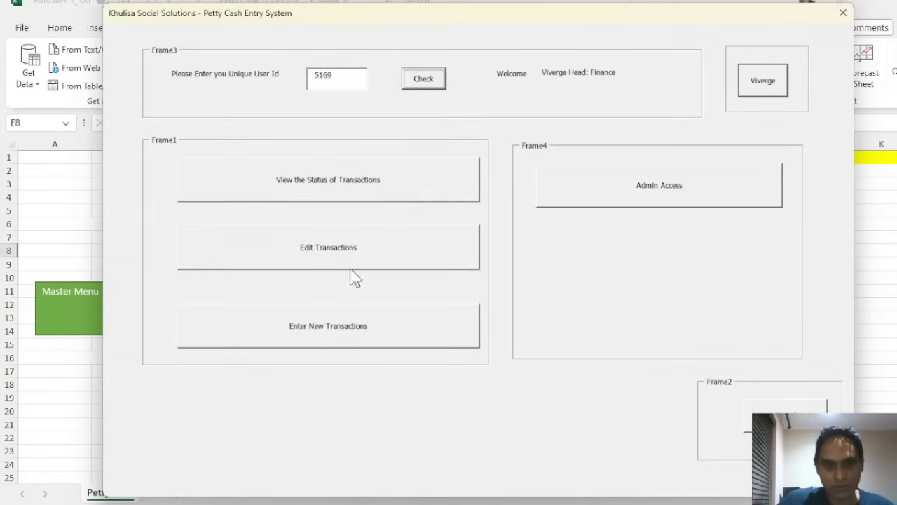
{"action": "left_click", "coordinate": [652, 203]}
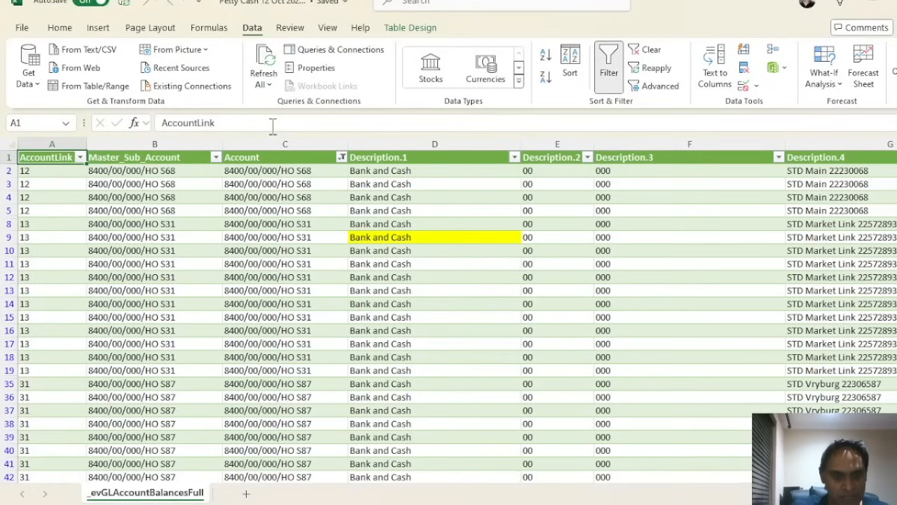
Open the _evGLAccountBalancesFull table and browse its AccountLink values and first-row columns
{"action": "left_click", "coordinate": [246, 195]}
{"action": "scroll", "coordinate": [200, 188], "scroll_direction": "down", "scroll_amount": 15}
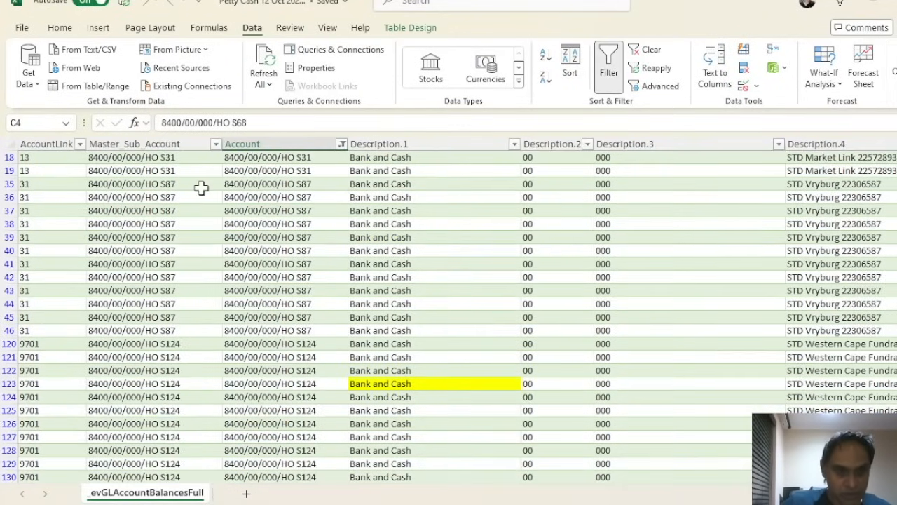
{"action": "scroll", "coordinate": [245, 193], "scroll_direction": "up", "scroll_amount": 15}
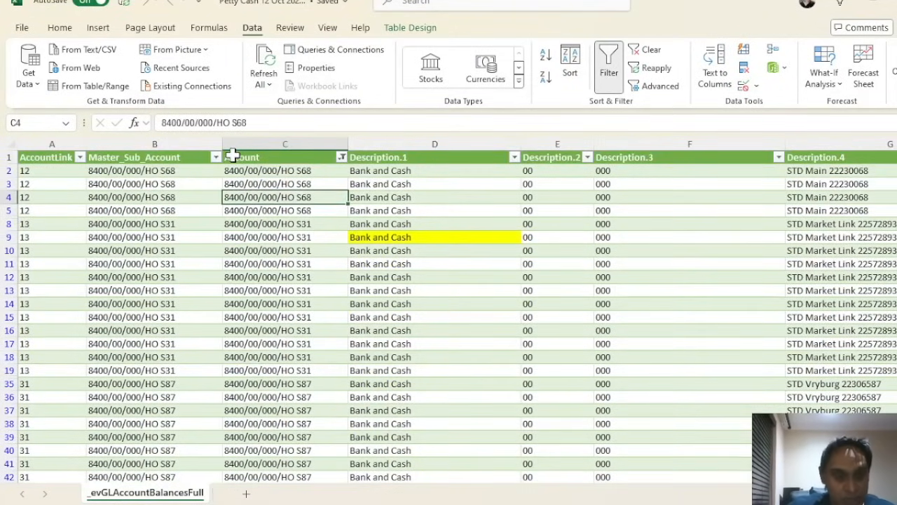
{"action": "left_click", "coordinate": [57, 179]}
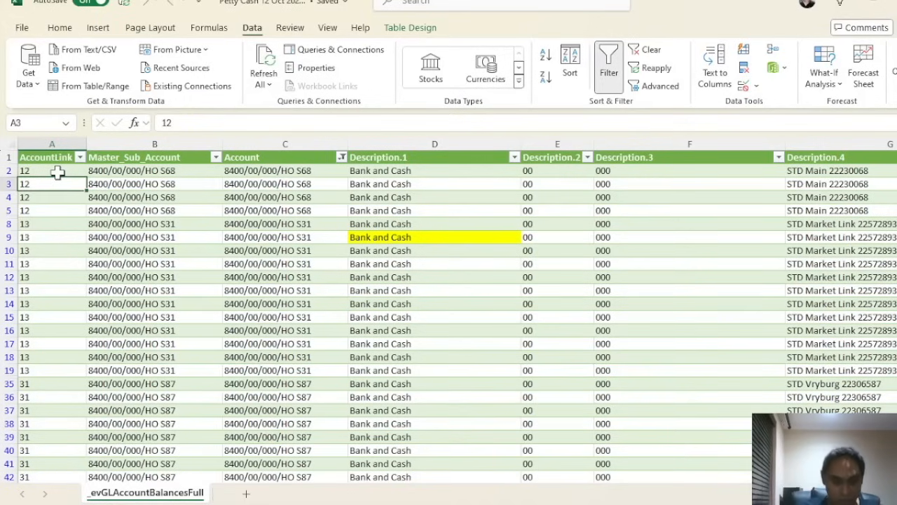
{"action": "key", "text": "Up"}
{"action": "key", "text": "Up"}
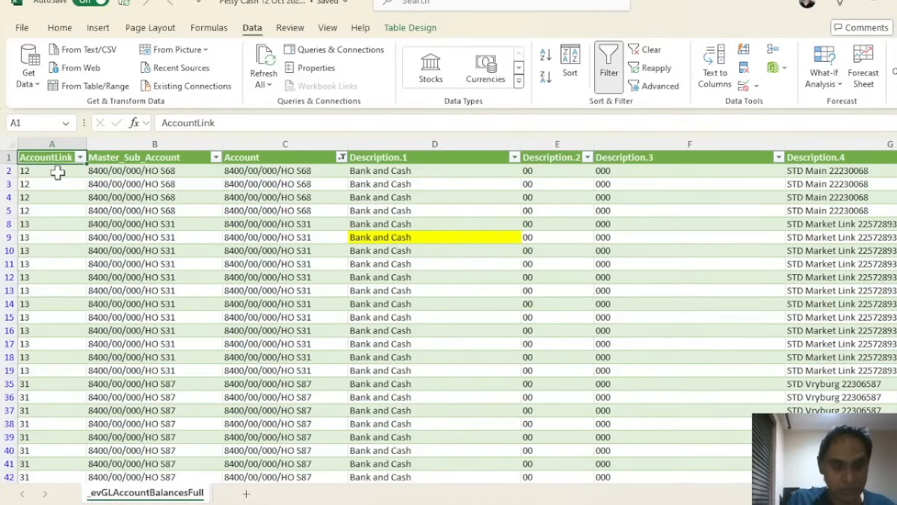
{"action": "left_click", "coordinate": [57, 173]}
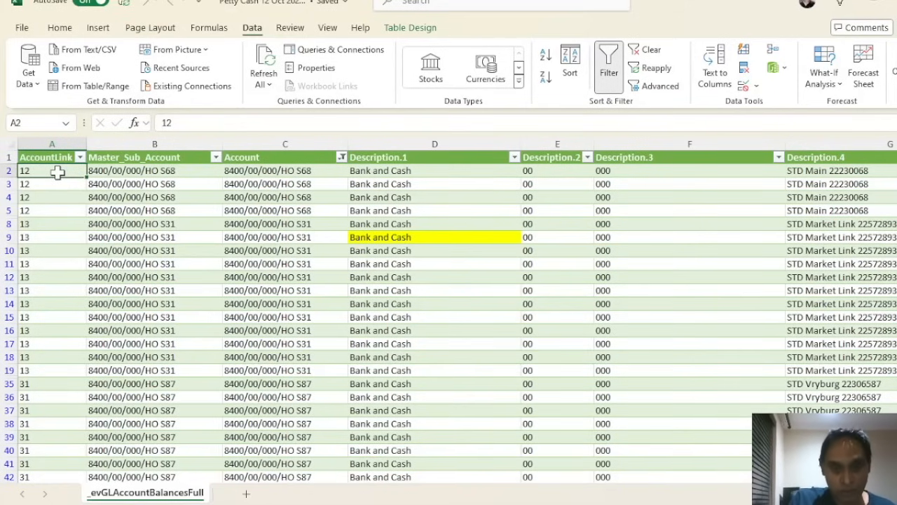
{"action": "key", "text": "Right"}
{"action": "key", "text": "Right"}
{"action": "key", "text": "Right"}
{"action": "key", "text": "Right"}
{"action": "key", "text": "Right"}
{"action": "key", "text": "Right"}
{"action": "key", "text": "Right"}
{"action": "key", "text": "Right"}
{"action": "key", "text": "Right"}
{"action": "key", "text": "Right"}
{"action": "key", "text": "Right"}
{"action": "key", "text": "Right"}
{"action": "key", "text": "Right"}
{"action": "key", "text": "Right"}
{"action": "key", "text": "Right"}
{"action": "key", "text": "Right"}
{"action": "key", "text": "Right"}
{"action": "key", "text": "Right"}
{"action": "key", "text": "Right"}
{"action": "key", "text": "Right"}
{"action": "key", "text": "Right"}
{"action": "key", "text": "Right"}
{"action": "key", "text": "Right"}
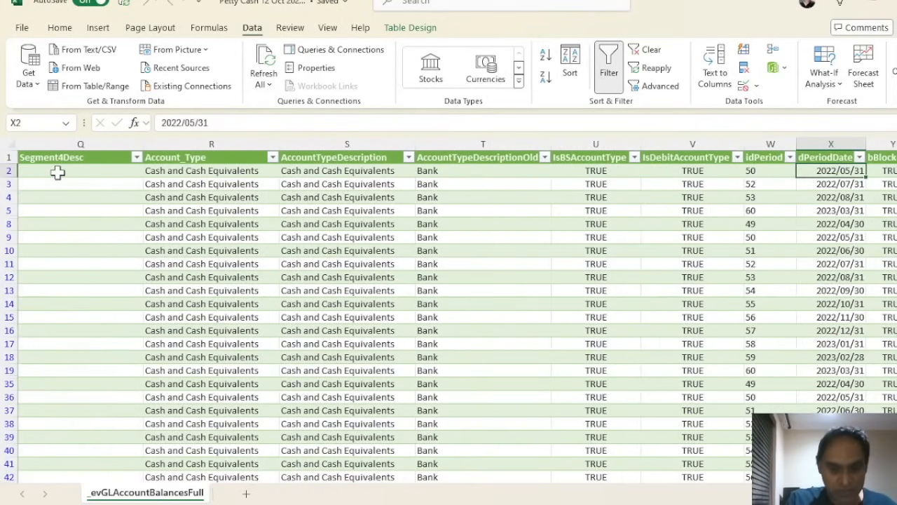
{"action": "key", "text": "Left"}
{"action": "key", "text": "Home"}
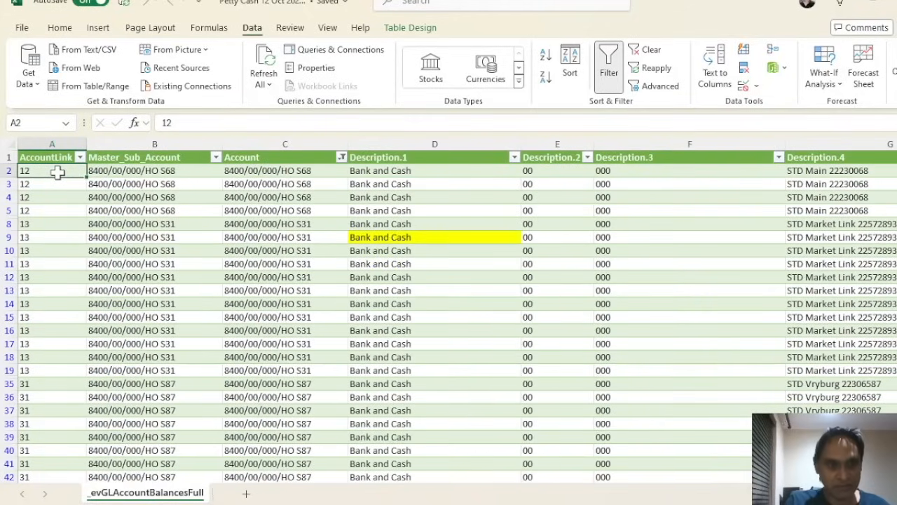
{"action": "left_click", "coordinate": [83, 89]}
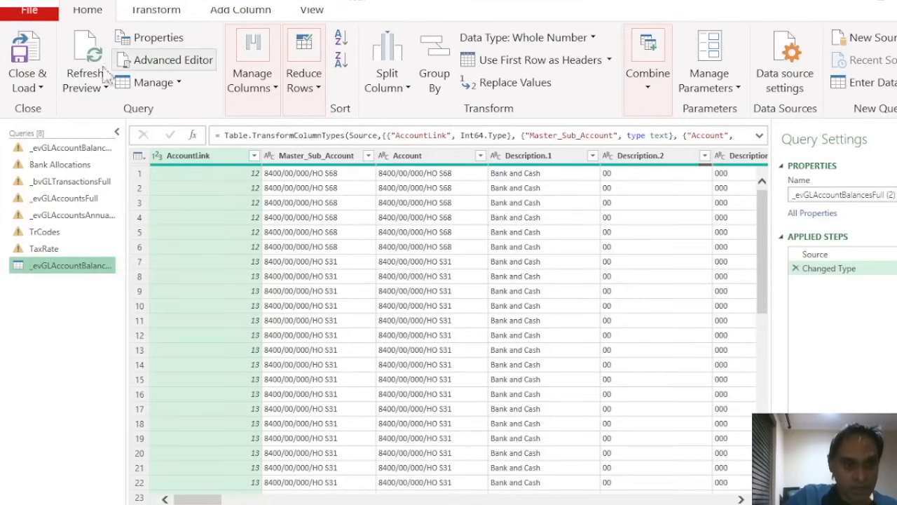
{"action": "left_click", "coordinate": [41, 89]}
{"action": "left_click", "coordinate": [30, 10]}
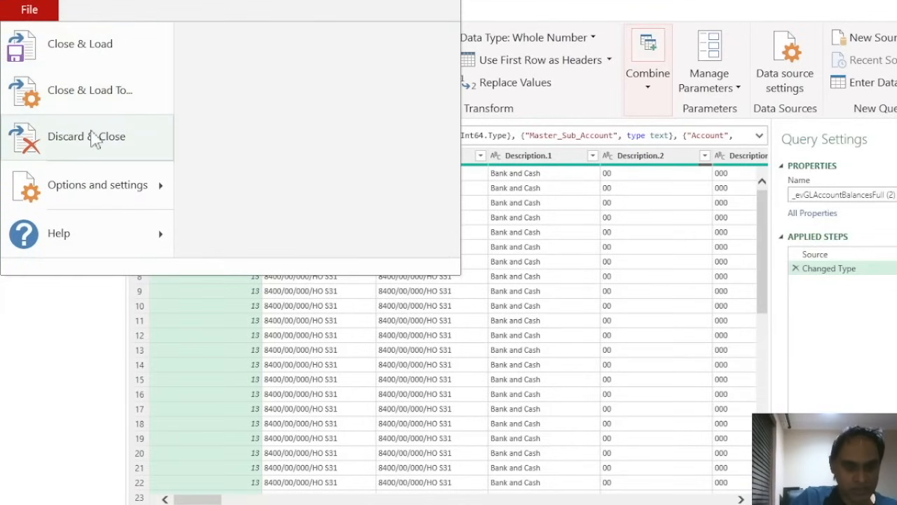
{"action": "left_click", "coordinate": [95, 139]}
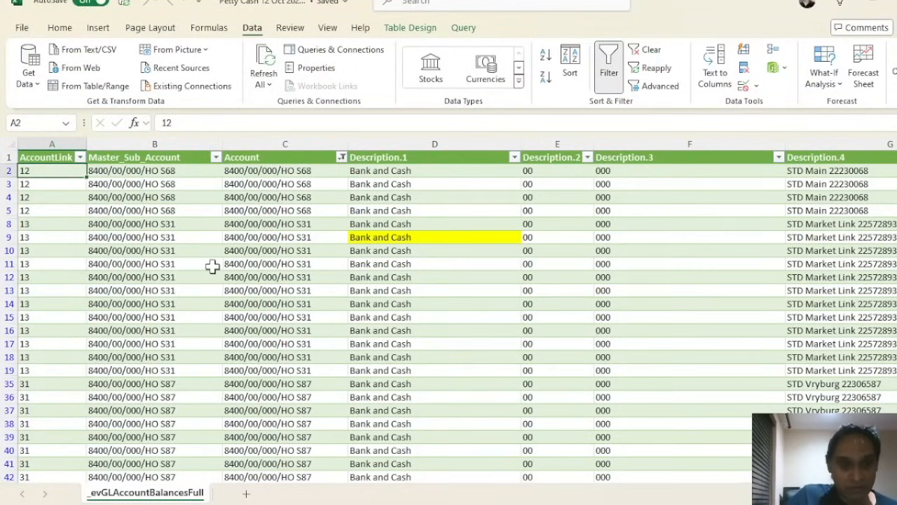
Select the Master_Sub_Account header and first value, then return to the Petty Cash sheet
{"action": "left_click", "coordinate": [128, 157]}
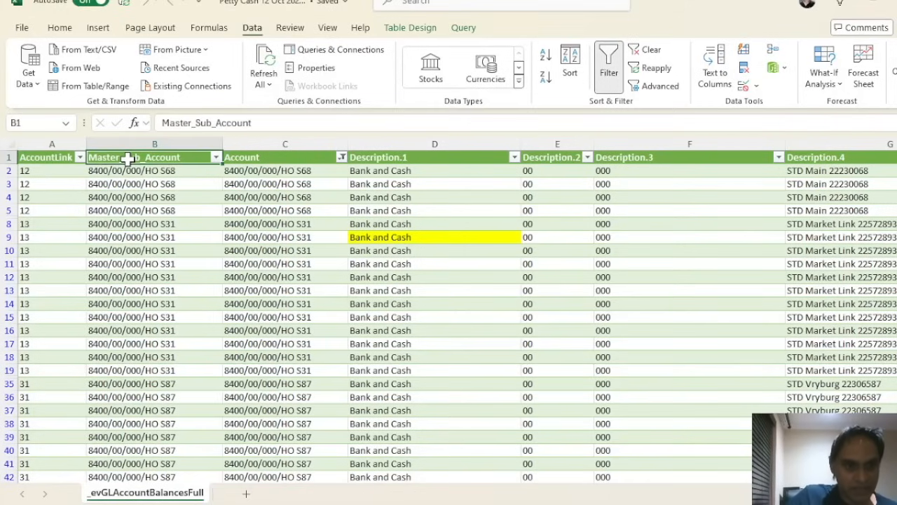
{"action": "left_click", "coordinate": [79, 172]}
{"action": "left_click", "coordinate": [150, 173]}
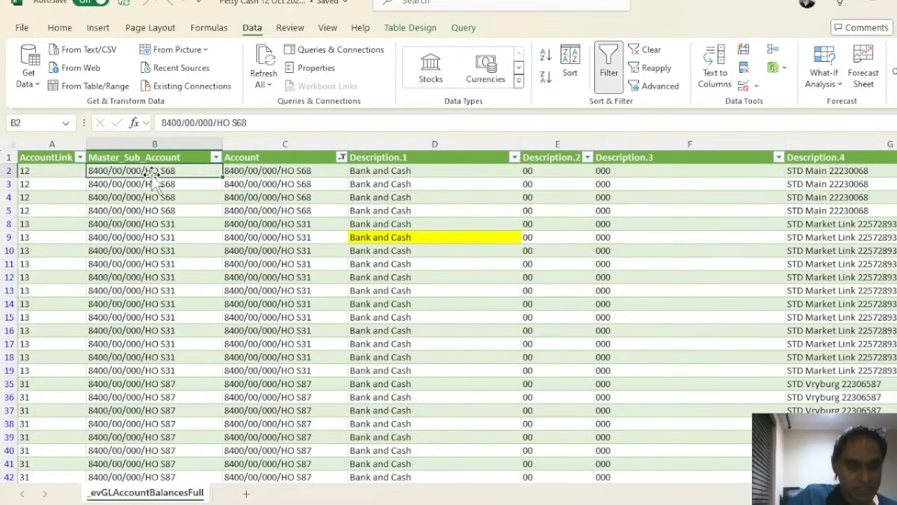
{"action": "left_click", "coordinate": [65, 156]}
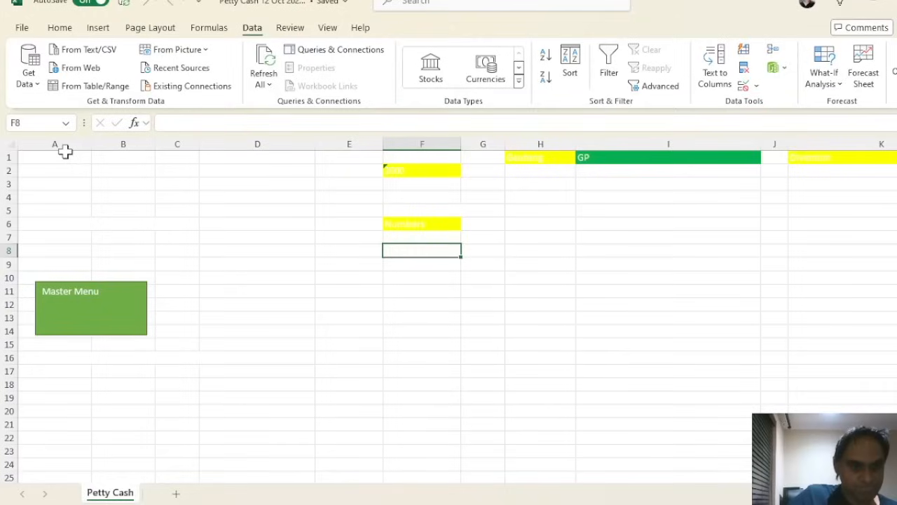
Log in as the Head: Finance user and open the _bvGLTransactionsFull table from the admin menu
{"action": "left_click", "coordinate": [115, 313]}
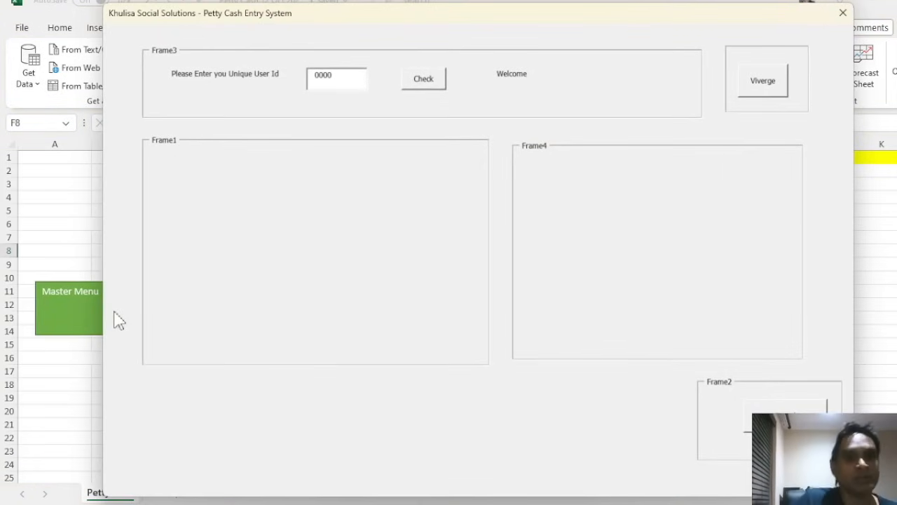
{"action": "left_click", "coordinate": [784, 86]}
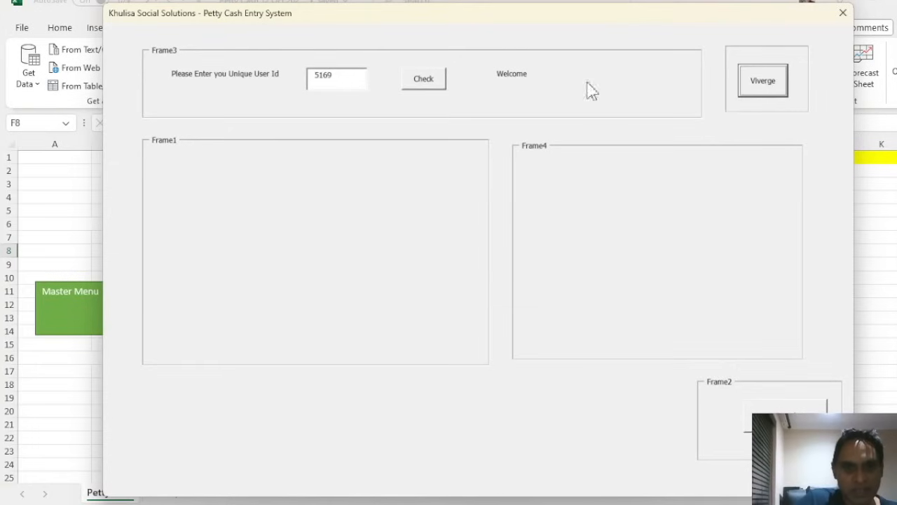
{"action": "left_click", "coordinate": [426, 88]}
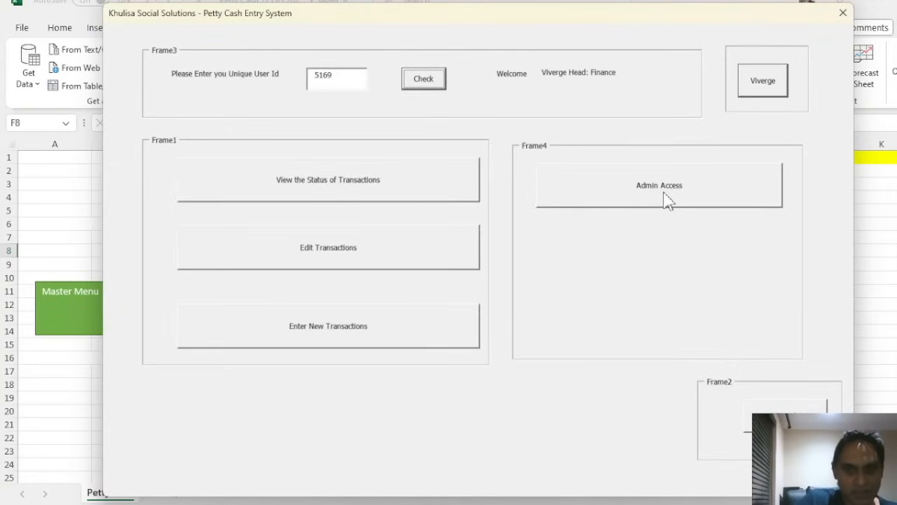
{"action": "left_click", "coordinate": [664, 186]}
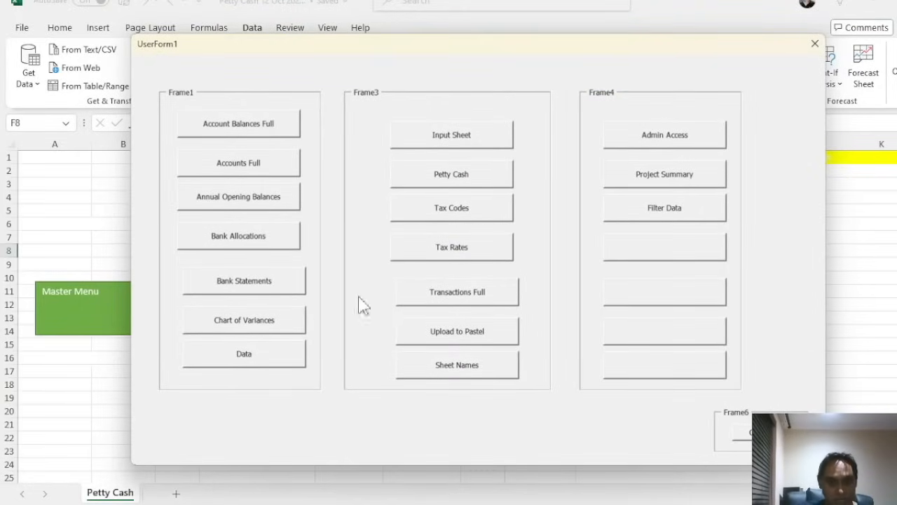
{"action": "left_click", "coordinate": [443, 299]}
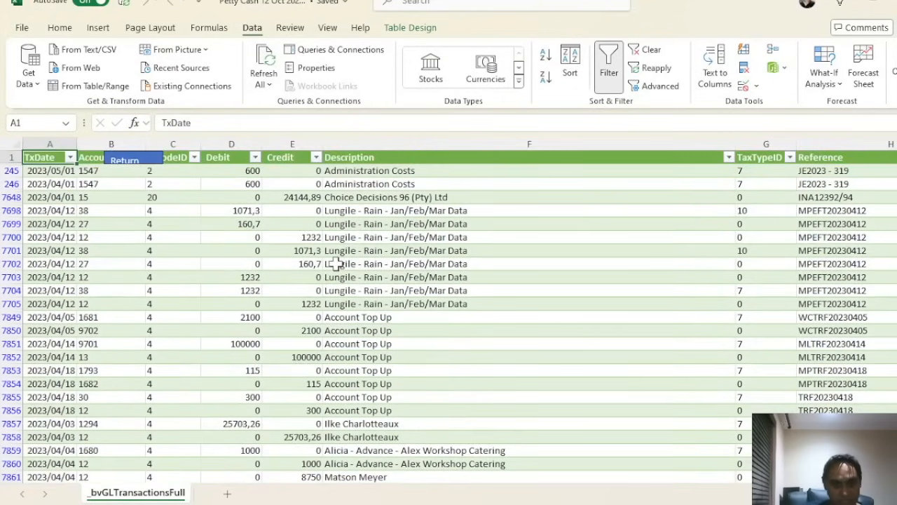
Select the Administration Costs description and a reference cell, then review the table's remaining columns to the right
{"action": "left_click", "coordinate": [356, 183]}
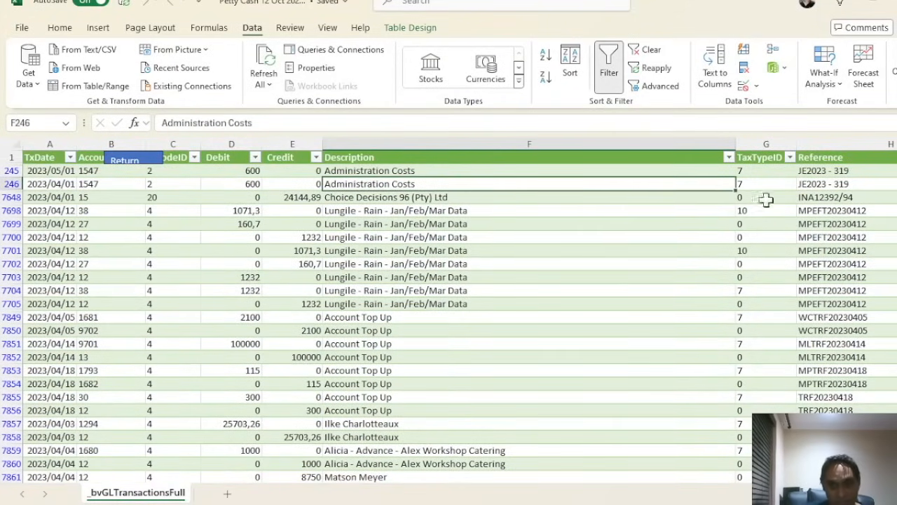
{"action": "left_click", "coordinate": [801, 198]}
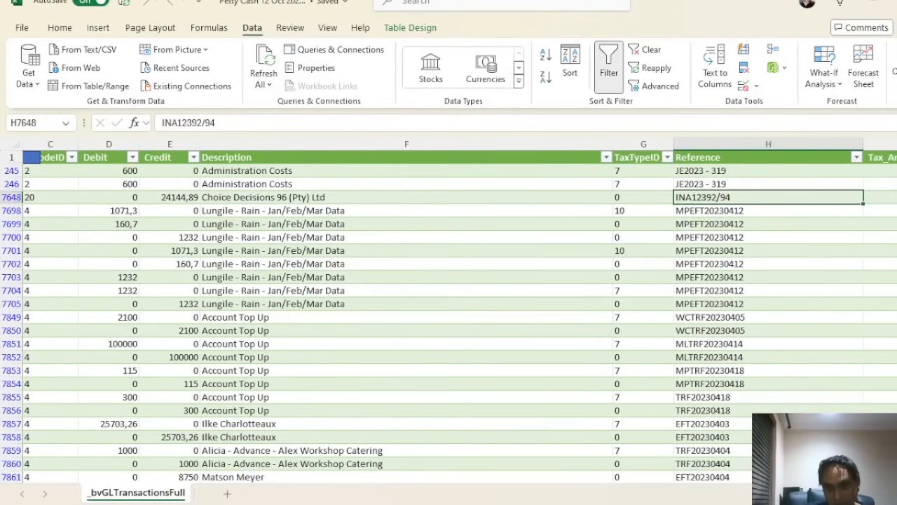
{"action": "scroll", "coordinate": [460, 310], "scroll_direction": "right", "scroll_amount": 8}
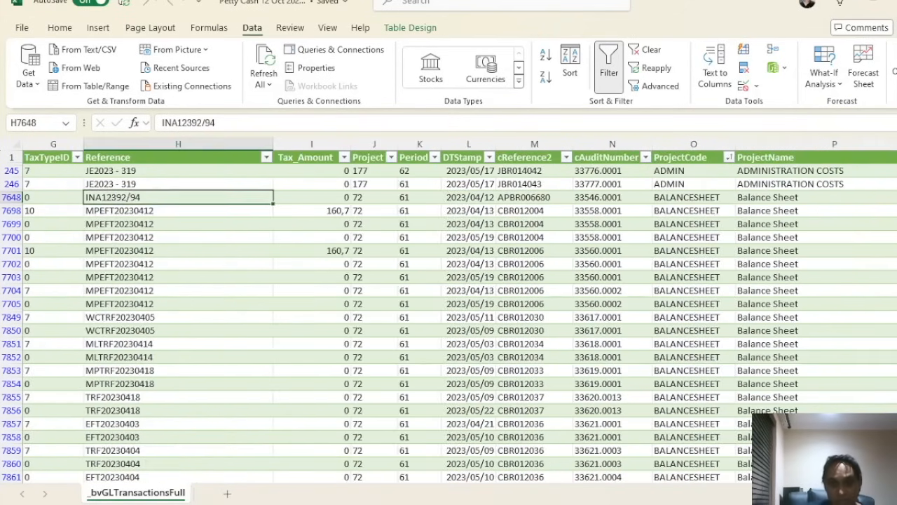
{"action": "scroll", "coordinate": [460, 309], "scroll_direction": "right", "scroll_amount": 6}
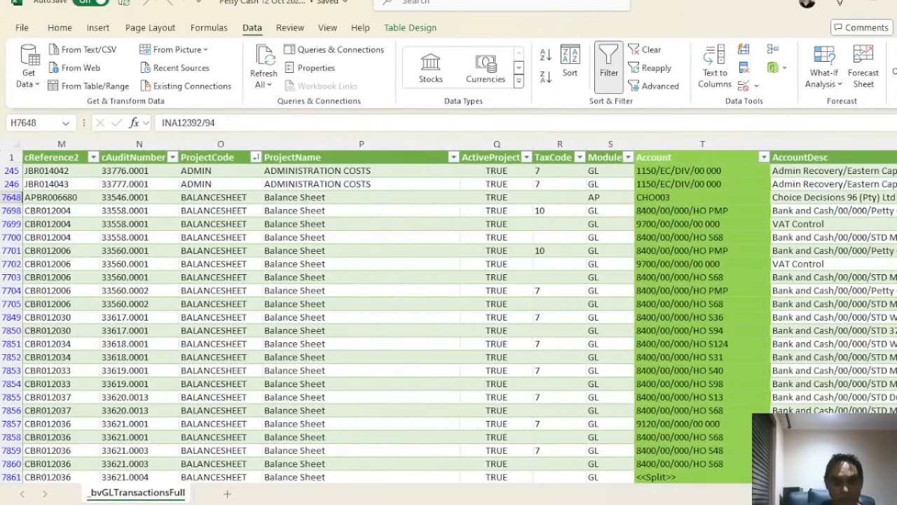
{"action": "scroll", "coordinate": [459, 309], "scroll_direction": "right", "scroll_amount": 8}
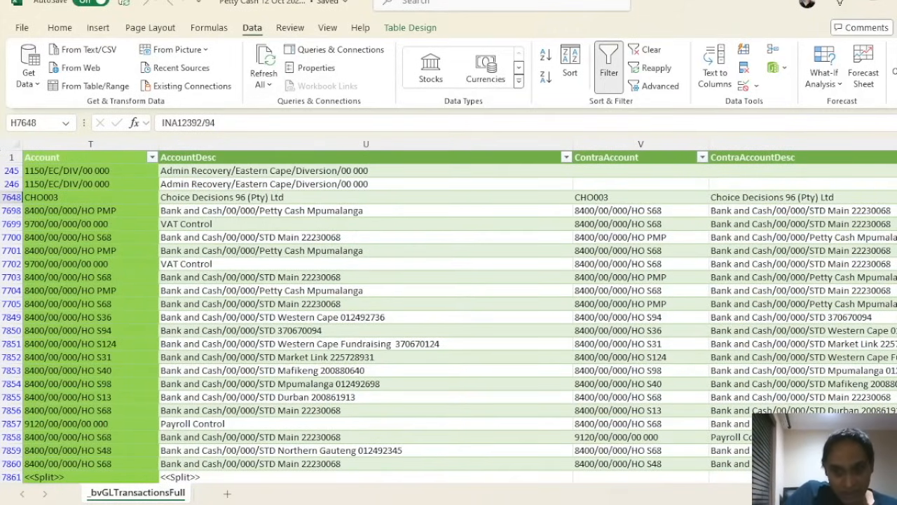
{"action": "scroll", "coordinate": [459, 309], "scroll_direction": "right", "scroll_amount": 8}
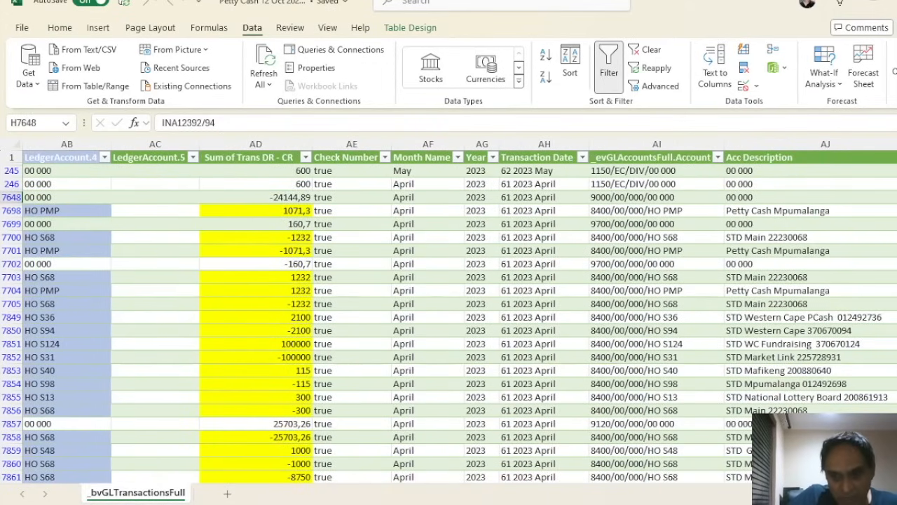
{"action": "scroll", "coordinate": [459, 310], "scroll_direction": "right", "scroll_amount": 6}
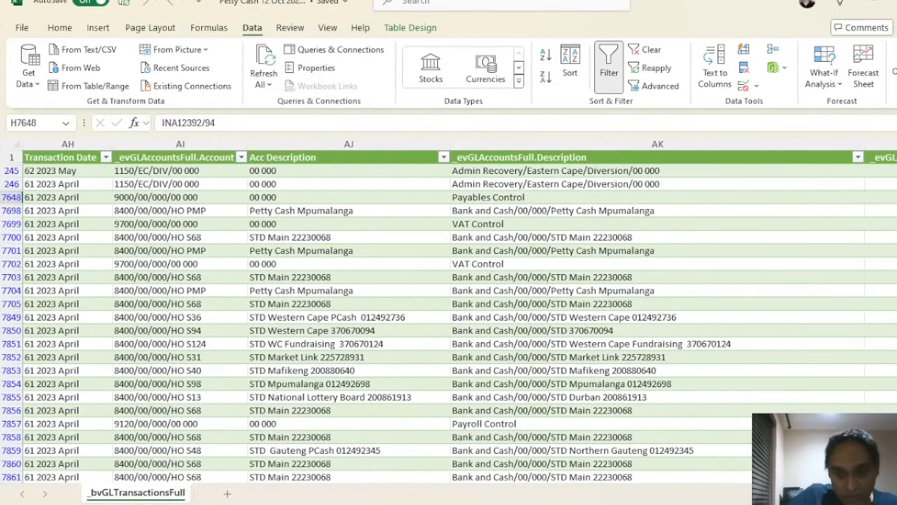
{"action": "scroll", "coordinate": [460, 310], "scroll_direction": "right", "scroll_amount": 1}
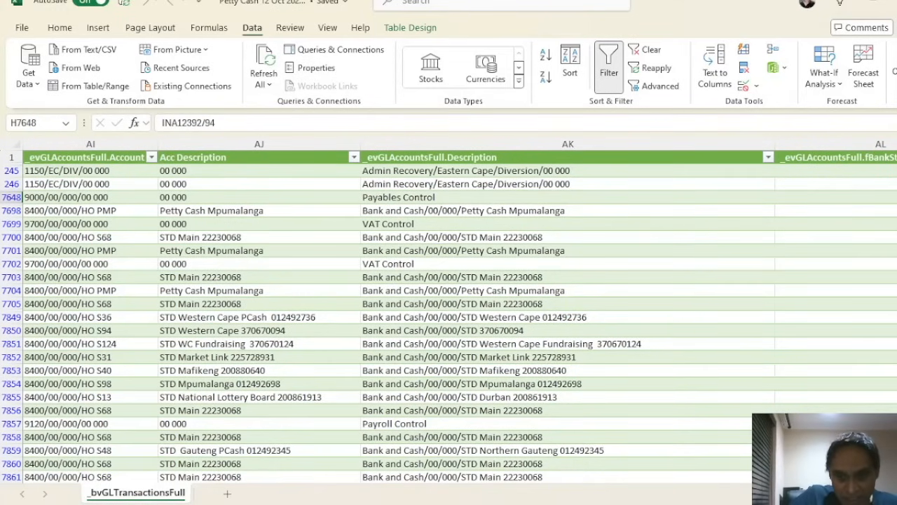
{"action": "scroll", "coordinate": [460, 309], "scroll_direction": "right", "scroll_amount": 5}
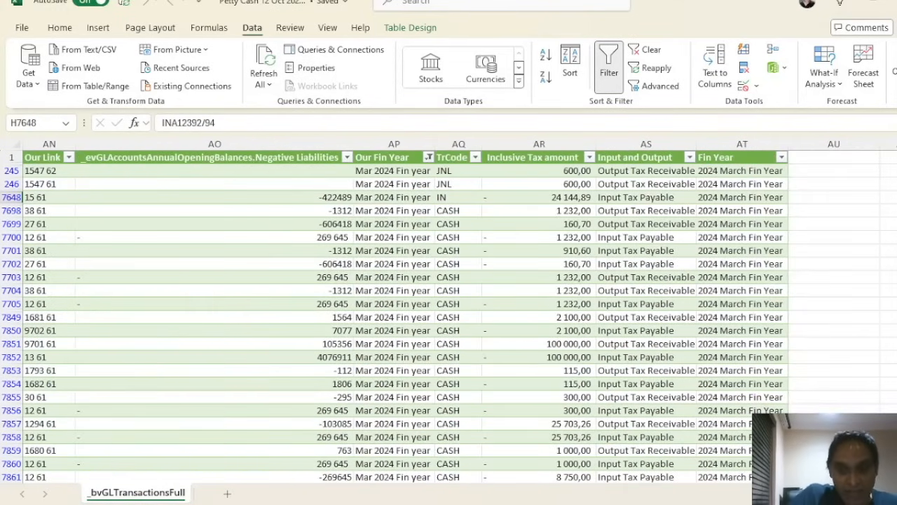
Bring the active transaction back into view and select the row 7705 description
{"action": "key", "text": "Return"}
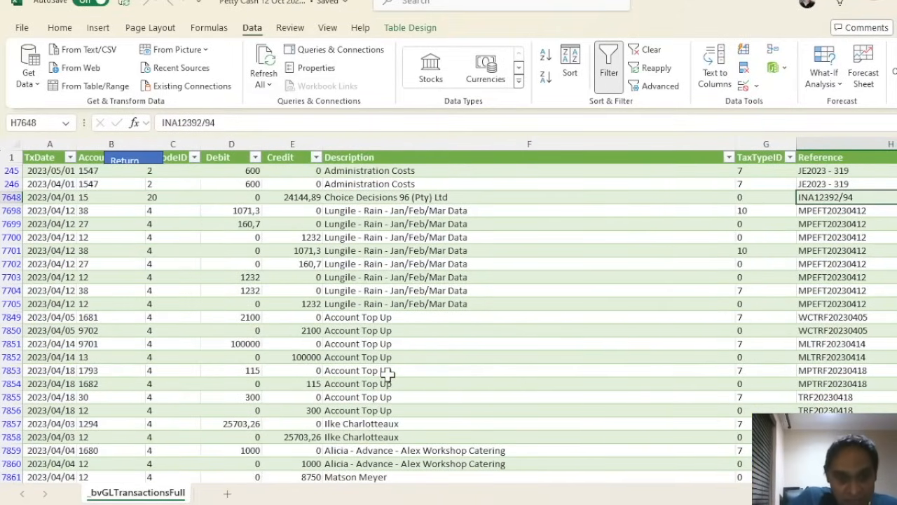
{"action": "left_click", "coordinate": [379, 305]}
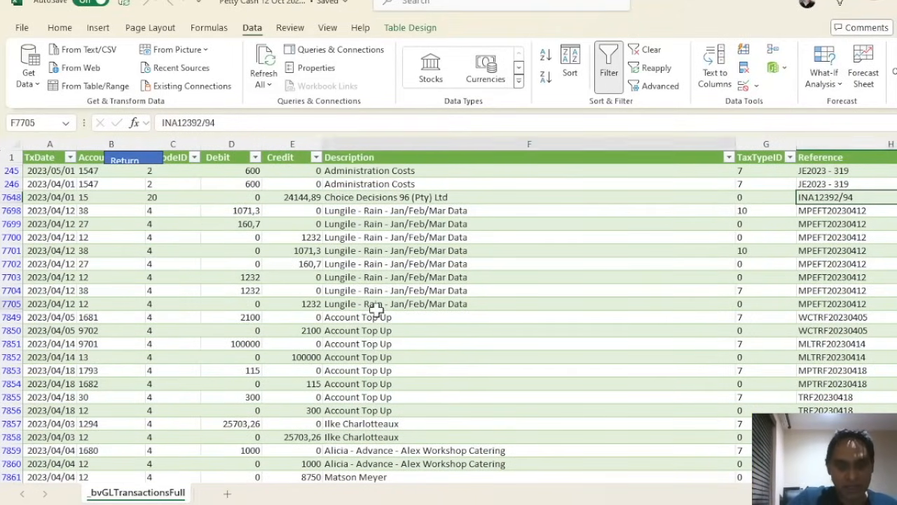
{"action": "scroll", "coordinate": [378, 308], "scroll_direction": "down", "scroll_amount": 10}
{"action": "scroll", "coordinate": [379, 311], "scroll_direction": "up", "scroll_amount": 8}
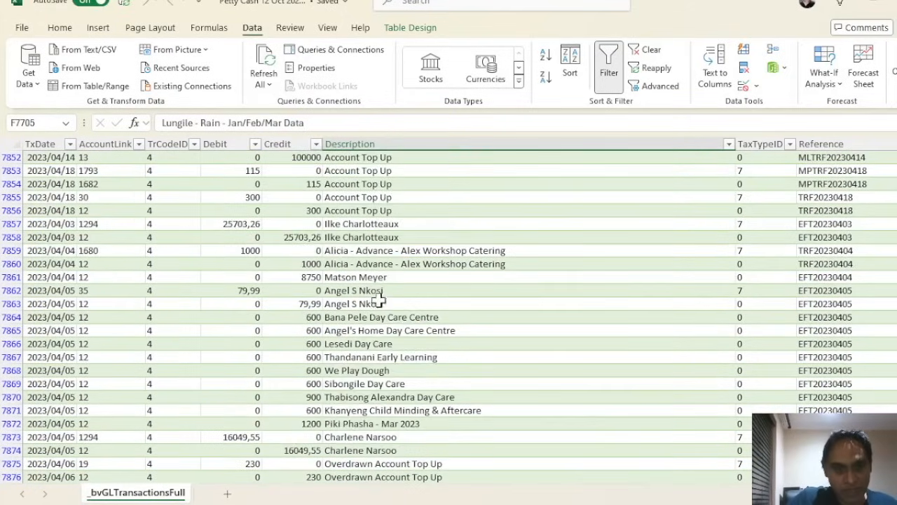
{"action": "key", "text": "Return"}
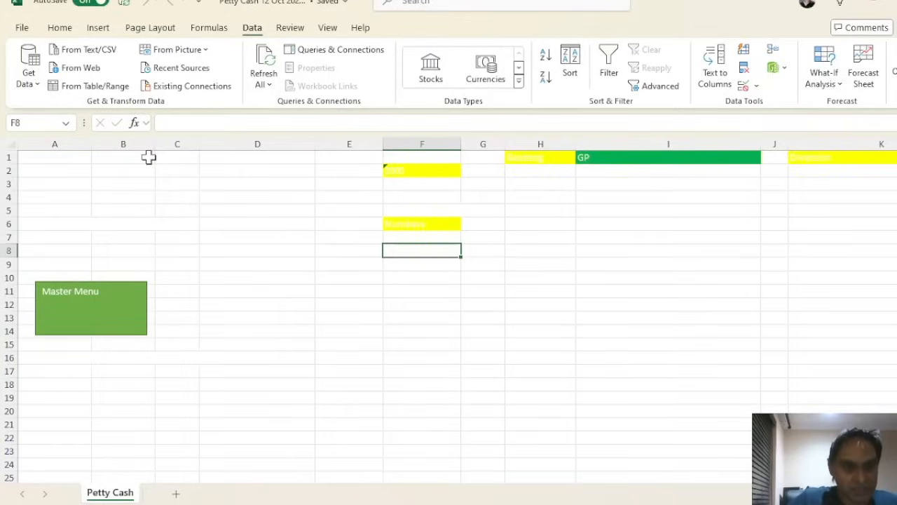
Log in with the finance head's user ID, then open the Input Sheet from the admin menu
{"action": "left_click", "coordinate": [91, 298]}
{"action": "left_click", "coordinate": [770, 89]}
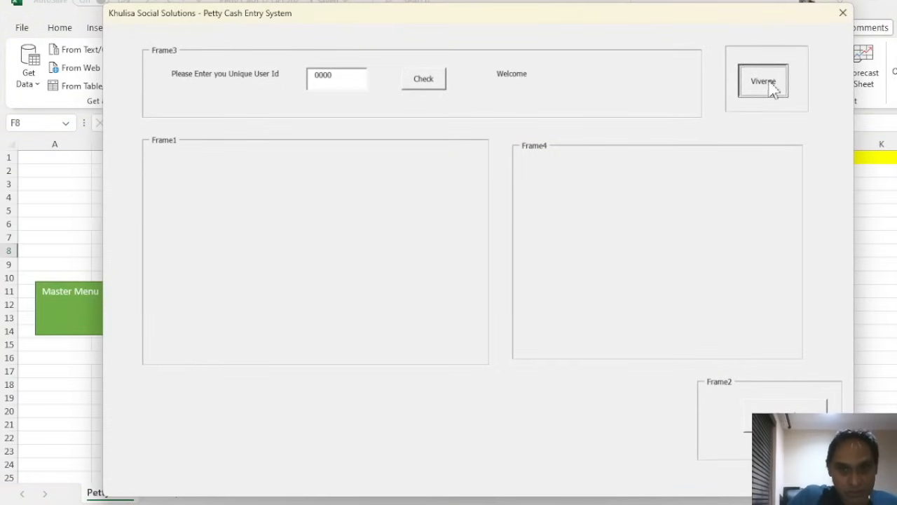
{"action": "left_click", "coordinate": [433, 90]}
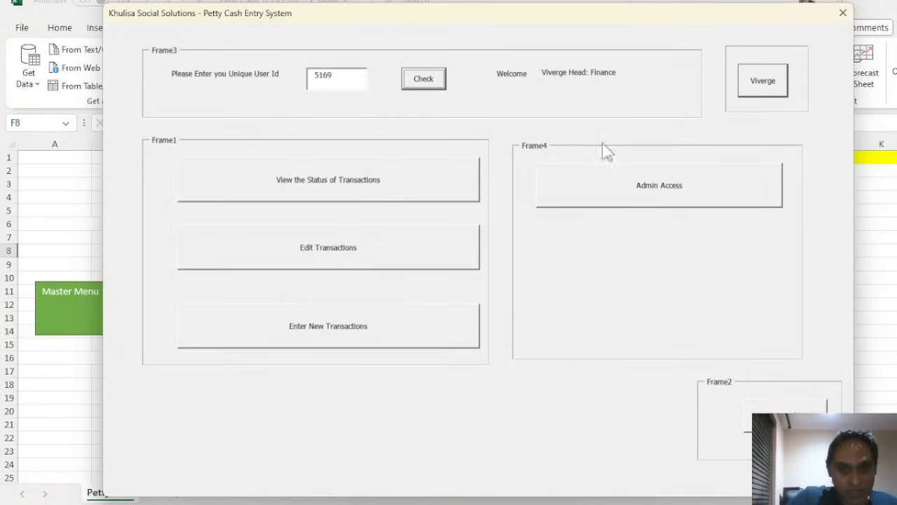
{"action": "left_click", "coordinate": [675, 195]}
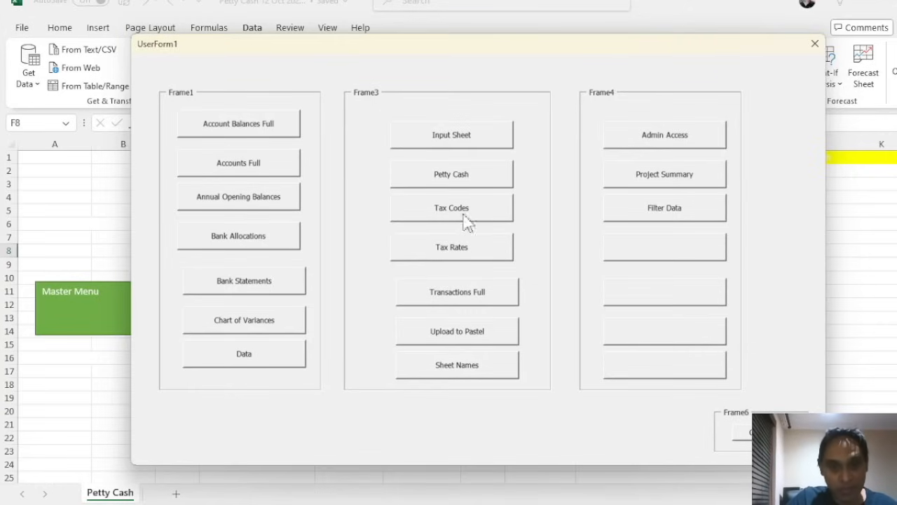
{"action": "left_click", "coordinate": [467, 144]}
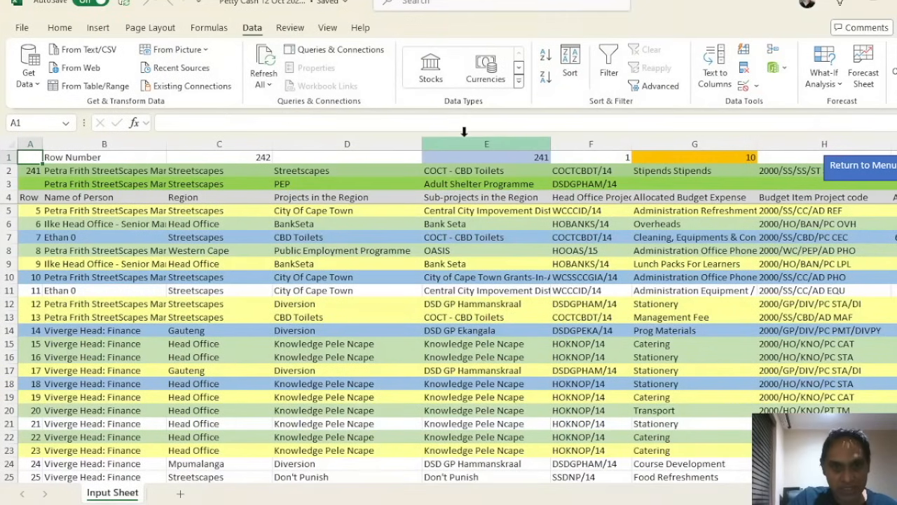
{"action": "left_click", "coordinate": [182, 233]}
{"action": "scroll", "coordinate": [183, 233], "scroll_direction": "down", "scroll_amount": 20}
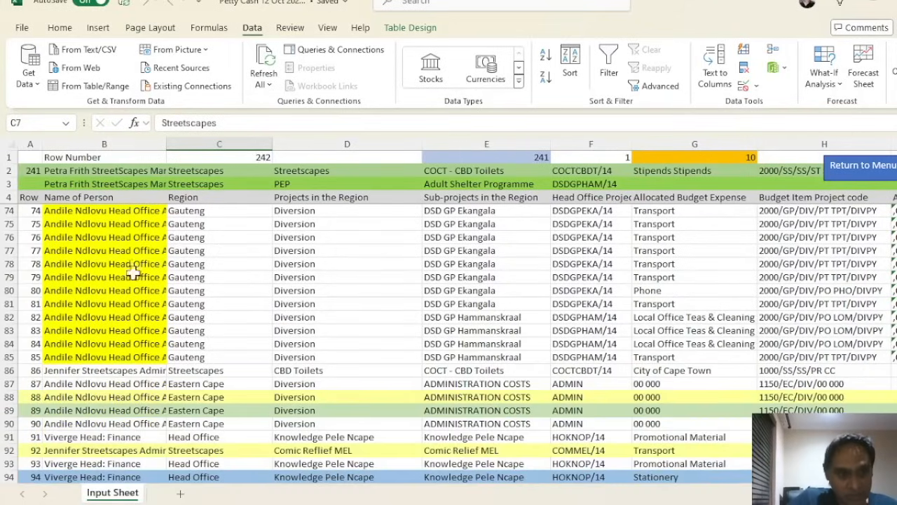
{"action": "left_click", "coordinate": [38, 317]}
{"action": "scroll", "coordinate": [36, 317], "scroll_direction": "down", "scroll_amount": 12}
{"action": "scroll", "coordinate": [38, 317], "scroll_direction": "down", "scroll_amount": 16}
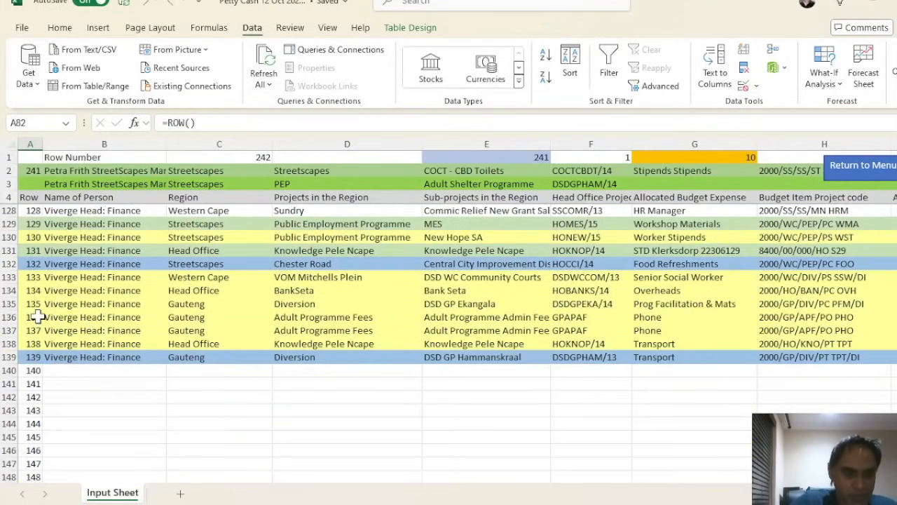
{"action": "scroll", "coordinate": [38, 317], "scroll_direction": "down", "scroll_amount": 8}
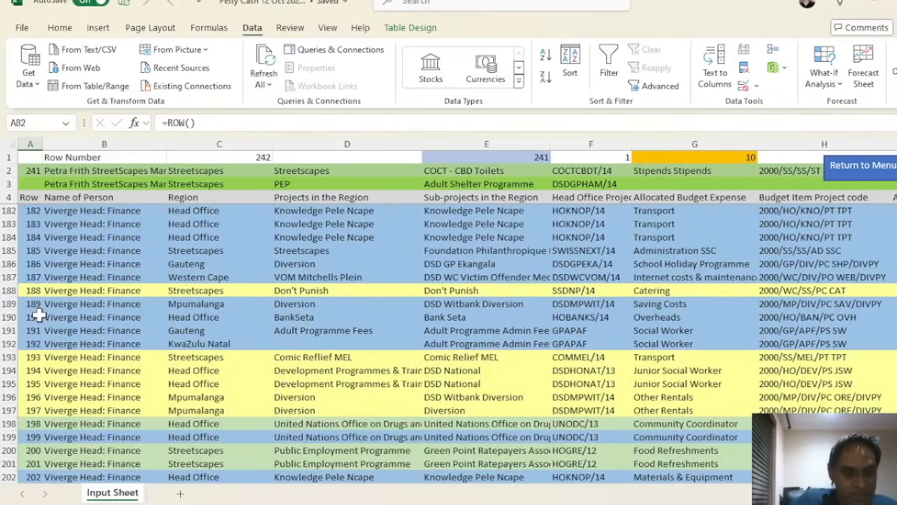
{"action": "left_click", "coordinate": [86, 301]}
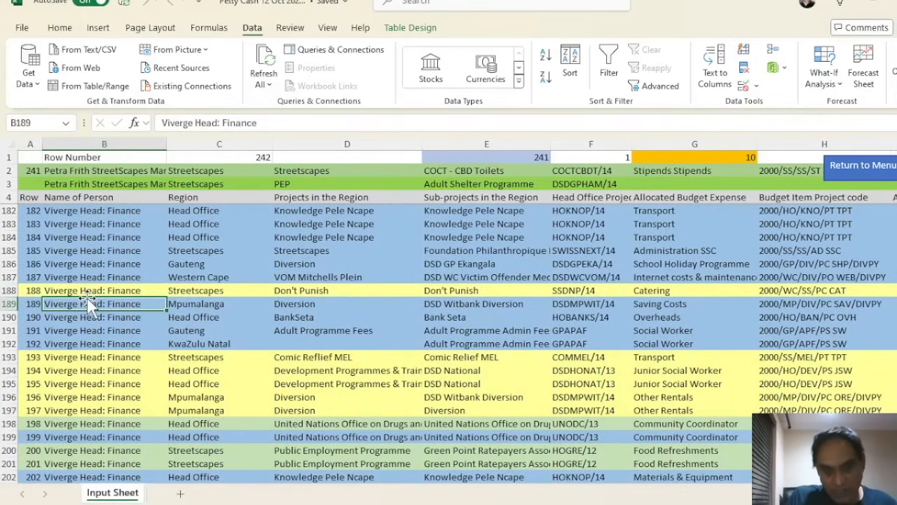
{"action": "key", "text": "Right"}
{"action": "key", "text": "Right"}
{"action": "key", "text": "Right"}
{"action": "key", "text": "Right"}
{"action": "key", "text": "Right"}
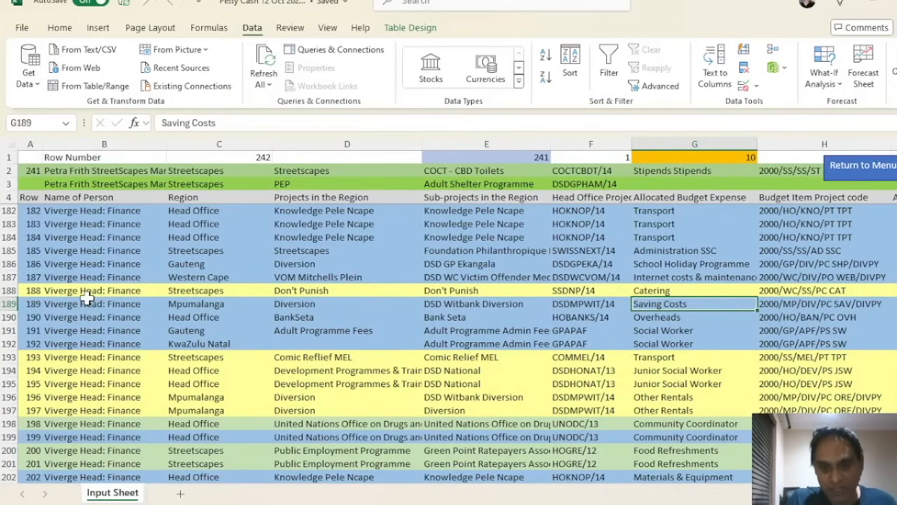
{"action": "key", "text": "Right"}
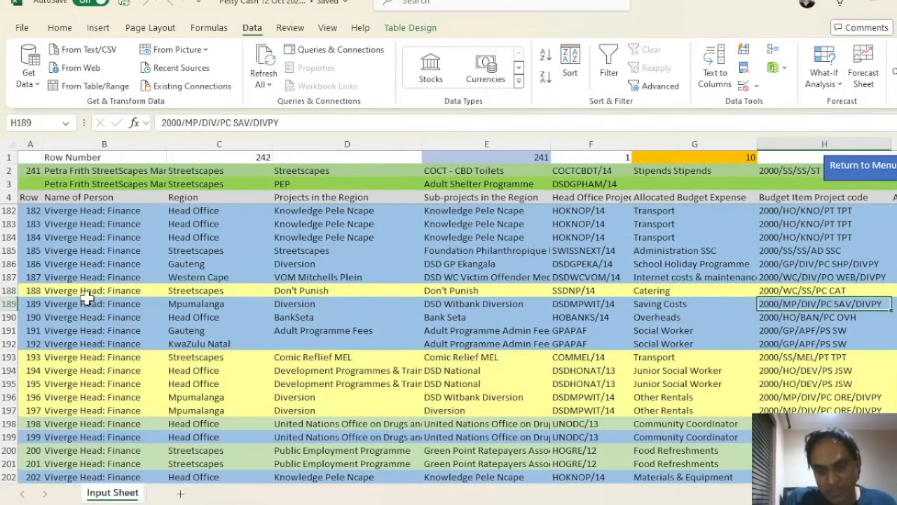
{"action": "key", "text": "Right"}
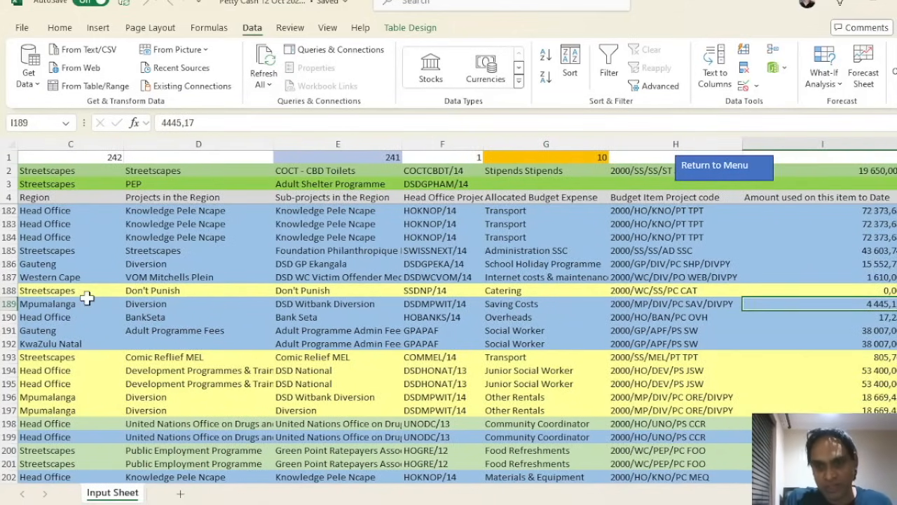
{"action": "key", "text": "Right"}
{"action": "key", "text": "Right"}
{"action": "key", "text": "Right"}
{"action": "key", "text": "Right"}
{"action": "key", "text": "Right"}
{"action": "key", "text": "Right"}
{"action": "key", "text": "Right"}
{"action": "key", "text": "Right"}
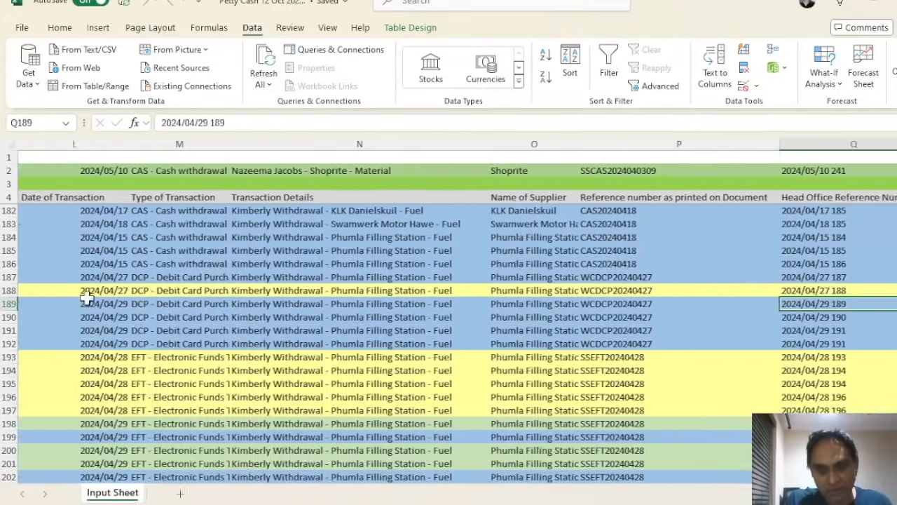
{"action": "key", "text": "Right"}
{"action": "key", "text": "Right"}
{"action": "key", "text": "Right"}
{"action": "key", "text": "Right"}
{"action": "key", "text": "Right"}
{"action": "key", "text": "Right"}
{"action": "key", "text": "Right"}
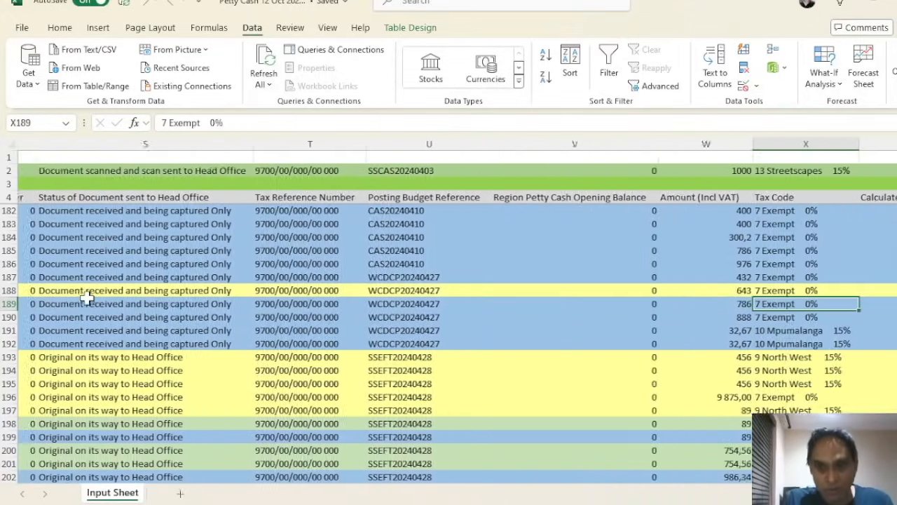
{"action": "key", "text": "Right"}
{"action": "key", "text": "Right"}
{"action": "key", "text": "Right"}
{"action": "key", "text": "Right"}
{"action": "key", "text": "Right"}
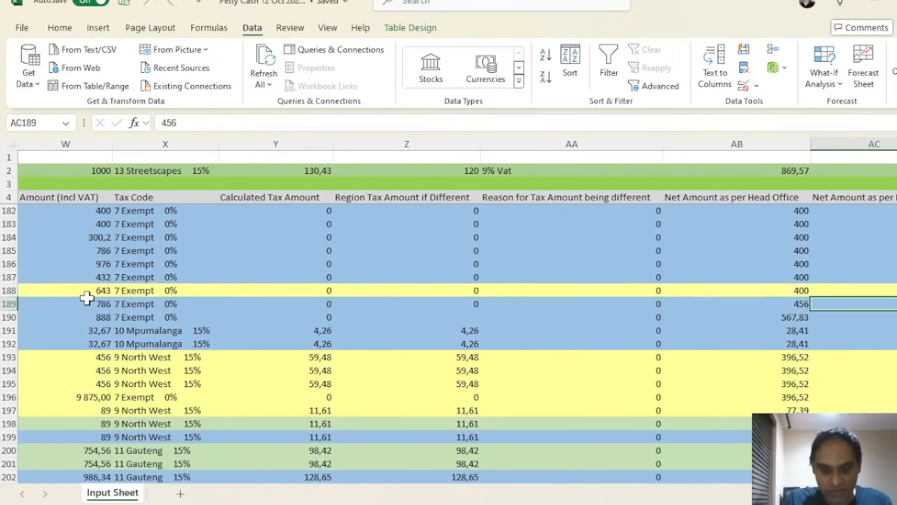
{"action": "key", "text": "Left"}
{"action": "key", "text": "Left"}
{"action": "key", "text": "Left"}
{"action": "key", "text": "Left"}
{"action": "key", "text": "Left"}
{"action": "key", "text": "Left"}
{"action": "key", "text": "Left"}
{"action": "key", "text": "Left"}
{"action": "key", "text": "Left"}
{"action": "key", "text": "Left"}
{"action": "key", "text": "Left"}
{"action": "key", "text": "Left"}
{"action": "key", "text": "Left"}
{"action": "key", "text": "Left"}
{"action": "key", "text": "Left"}
{"action": "key", "text": "Left"}
{"action": "key", "text": "Left"}
{"action": "key", "text": "Left"}
{"action": "key", "text": "Left"}
{"action": "key", "text": "Left"}
{"action": "key", "text": "Left"}
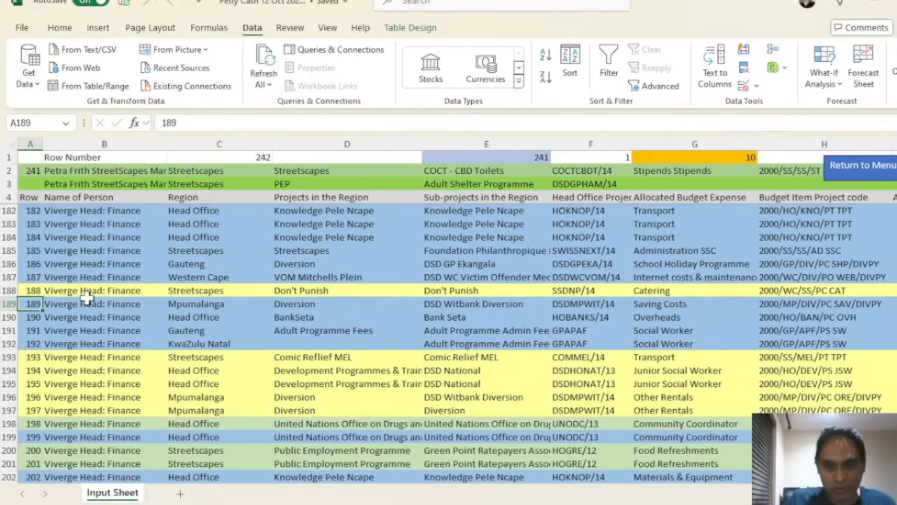
Return to the Petty Cash menu, verify the Head: Finance user ID and start new transactions
{"action": "left_click", "coordinate": [844, 169]}
{"action": "left_click", "coordinate": [84, 319]}
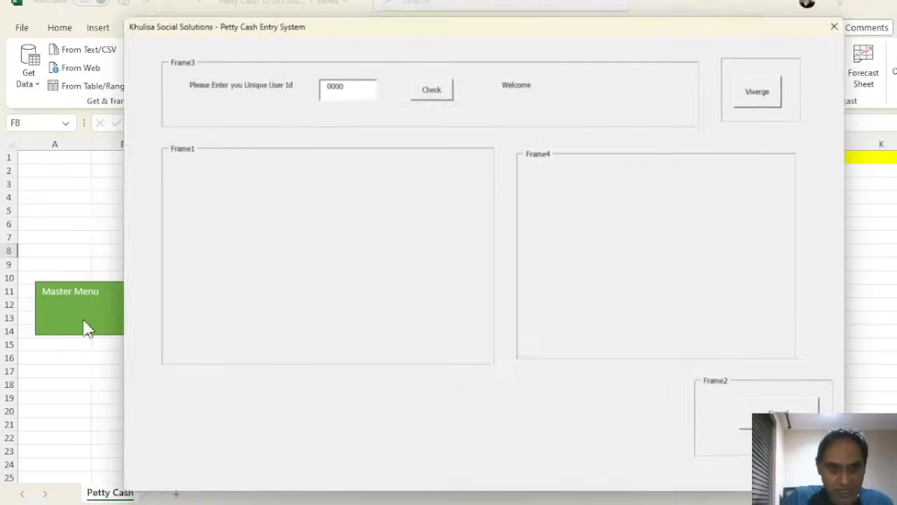
{"action": "left_click", "coordinate": [782, 93]}
{"action": "left_click", "coordinate": [440, 82]}
{"action": "left_click", "coordinate": [387, 320]}
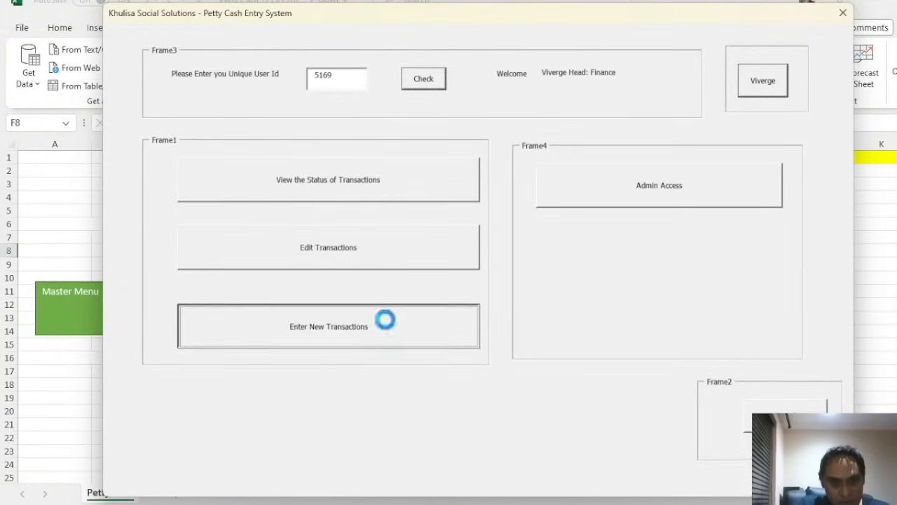
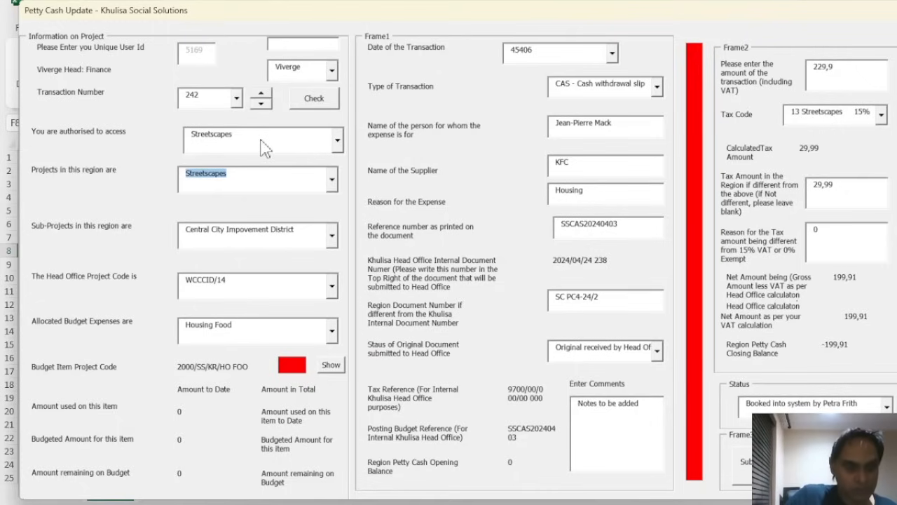
Choose Head Office as the access region in the petty cash form
{"action": "left_click", "coordinate": [338, 141]}
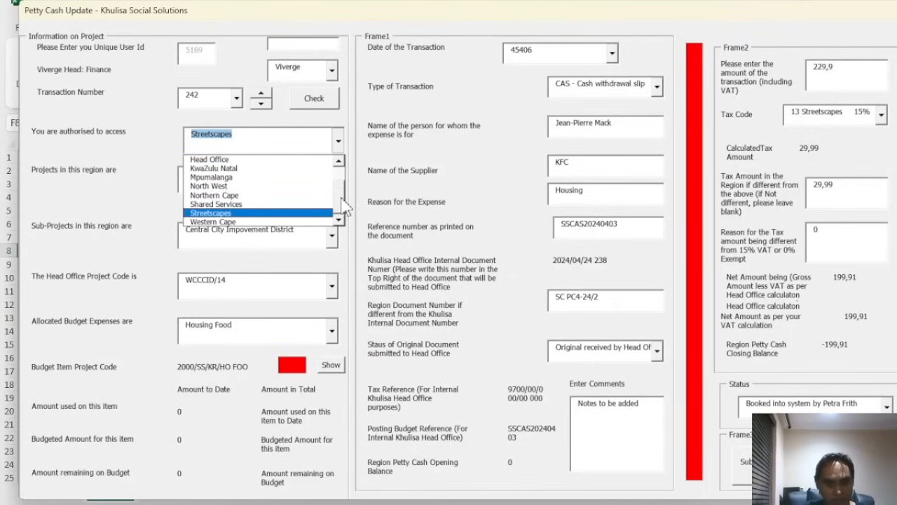
{"action": "left_click", "coordinate": [340, 162]}
{"action": "left_click", "coordinate": [340, 162]}
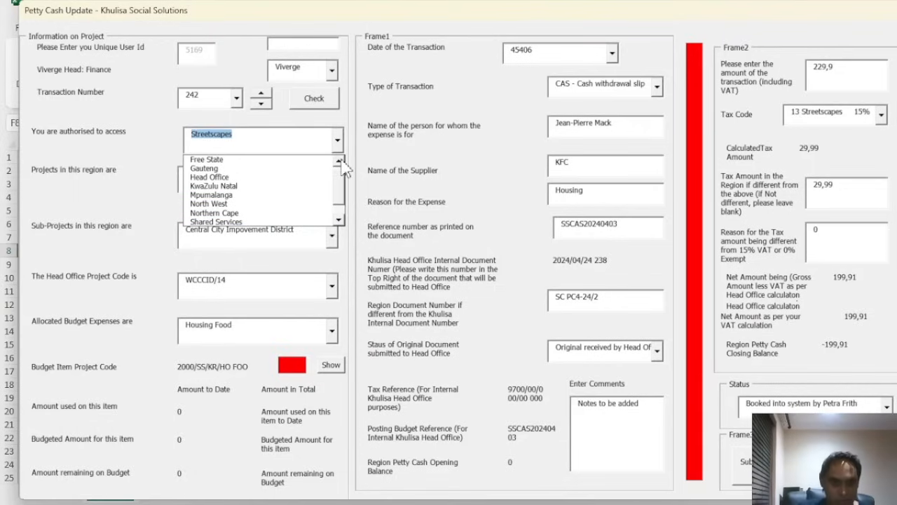
{"action": "left_click", "coordinate": [340, 161]}
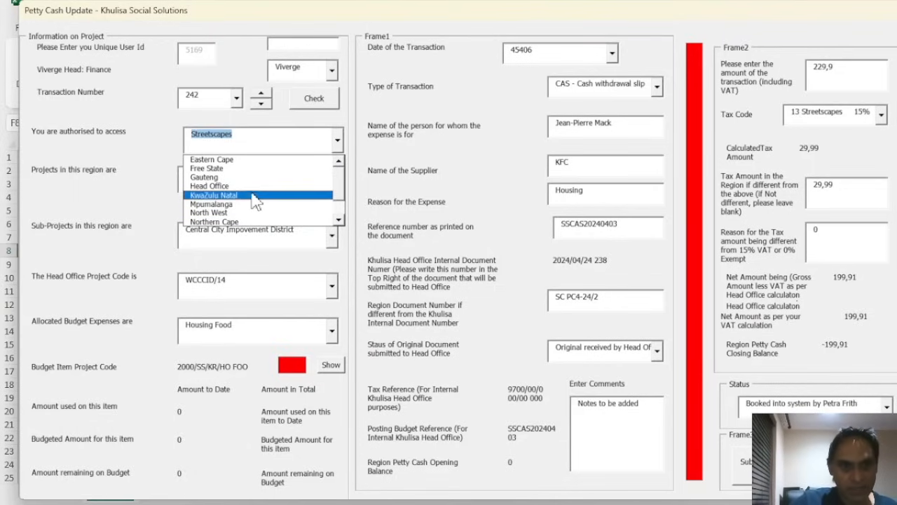
{"action": "left_click", "coordinate": [255, 186]}
Set project and sub-project to Knowledge Pele Ncape with project code HOKNOP/14
{"action": "left_click", "coordinate": [332, 185]}
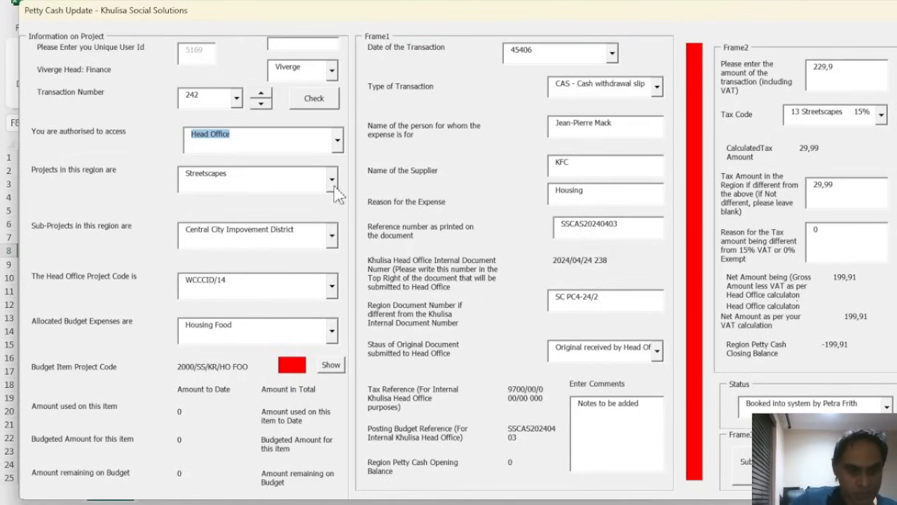
{"action": "left_click", "coordinate": [334, 187]}
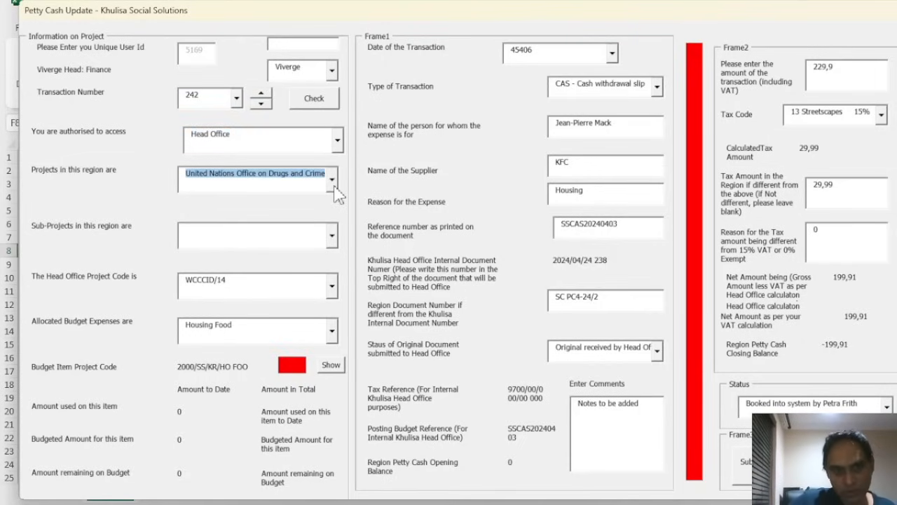
{"action": "left_click", "coordinate": [332, 180]}
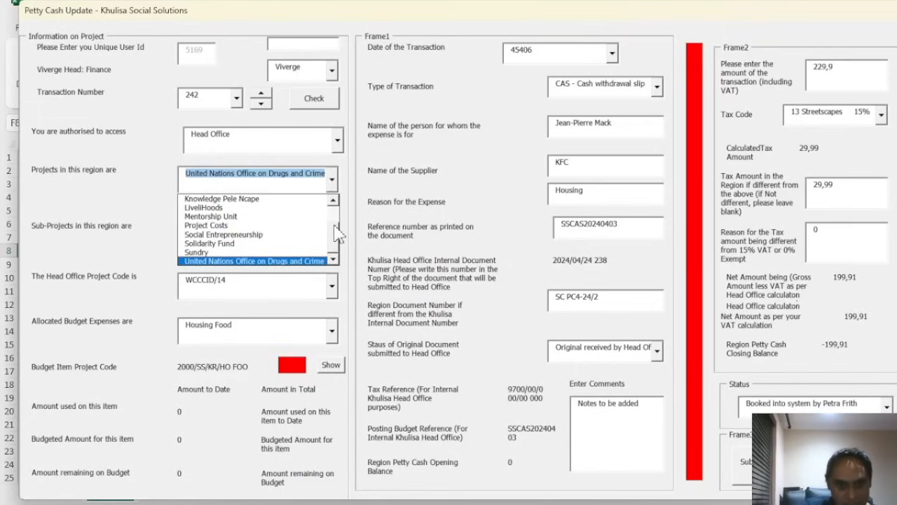
{"action": "left_click", "coordinate": [265, 199]}
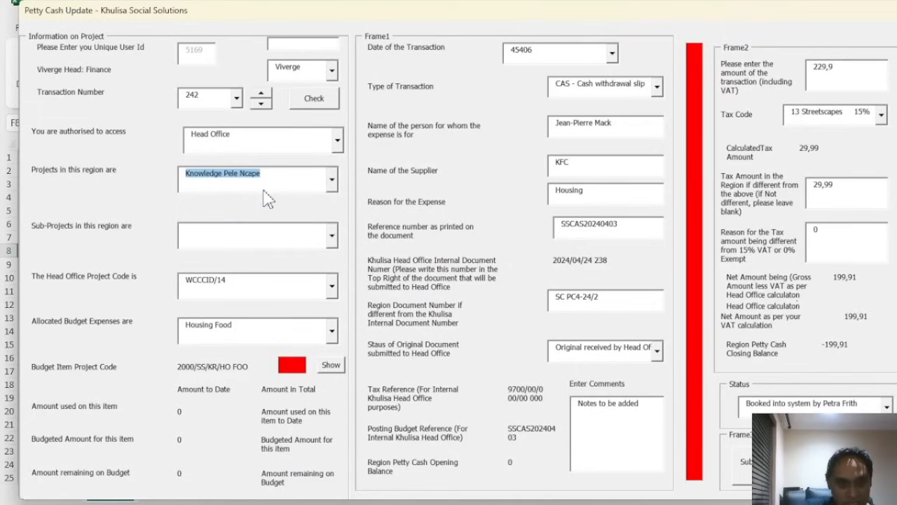
{"action": "left_click", "coordinate": [334, 239]}
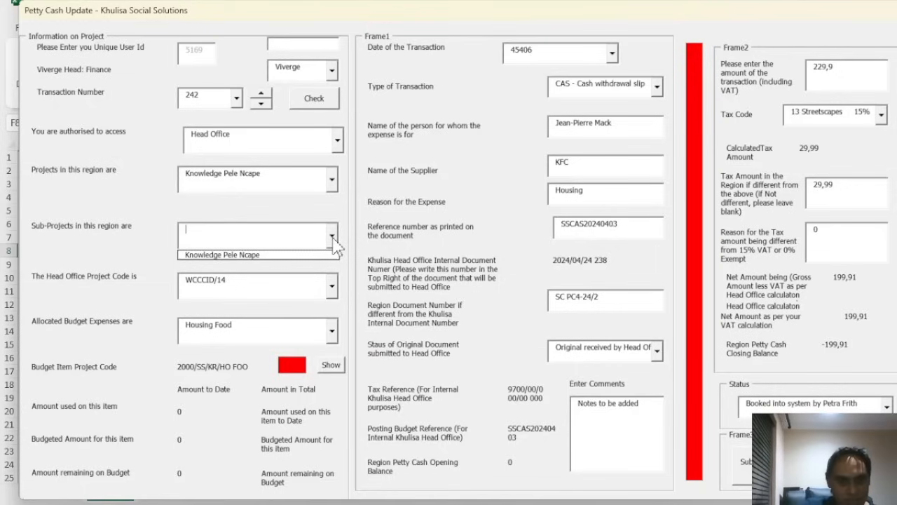
{"action": "left_click", "coordinate": [274, 257]}
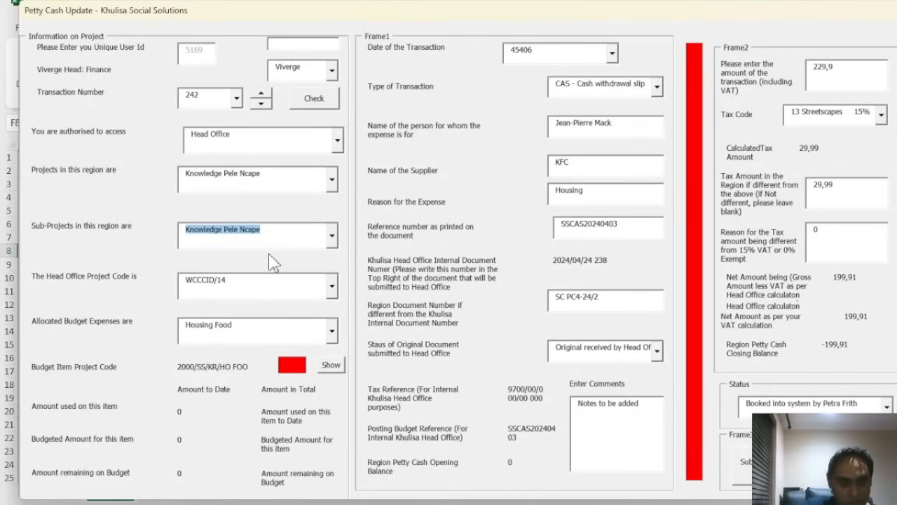
{"action": "left_click", "coordinate": [334, 292]}
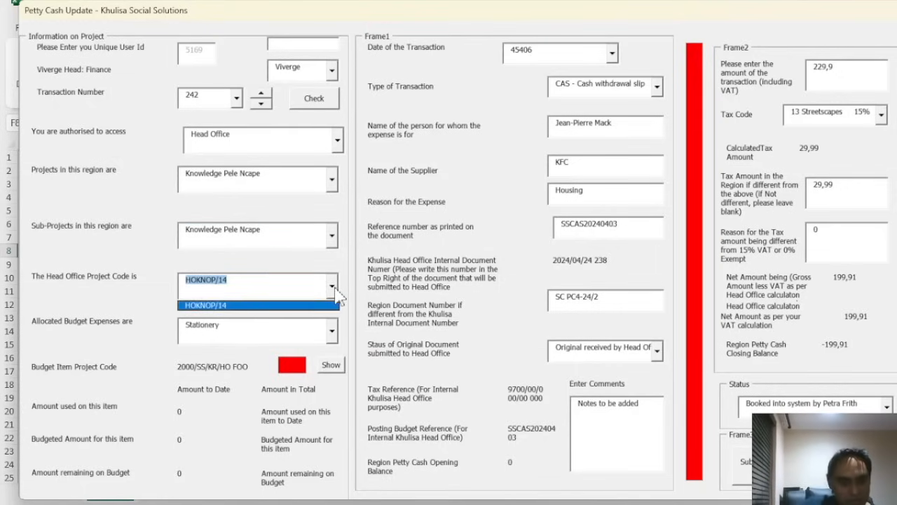
{"action": "left_click", "coordinate": [210, 307]}
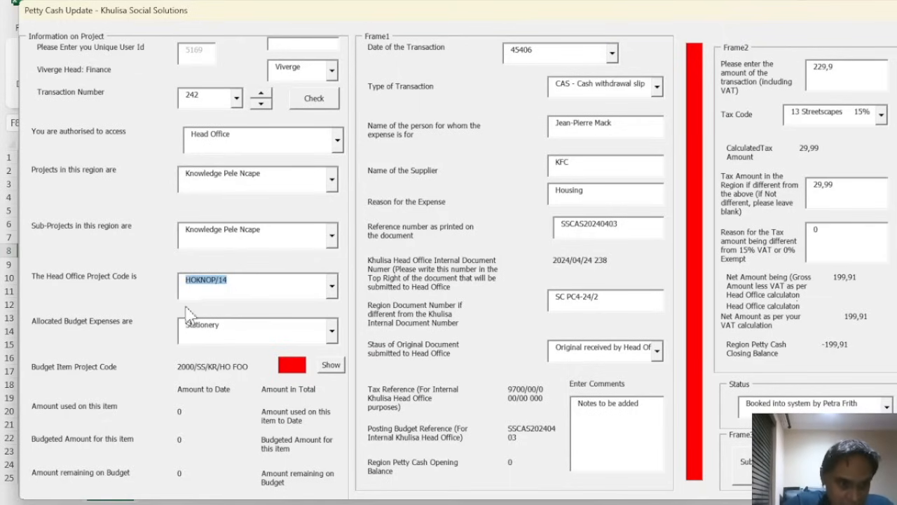
Switch the project to LivelIHoods, sub-project Livelihoods, with project code HOLIV/13
{"action": "left_click", "coordinate": [333, 332]}
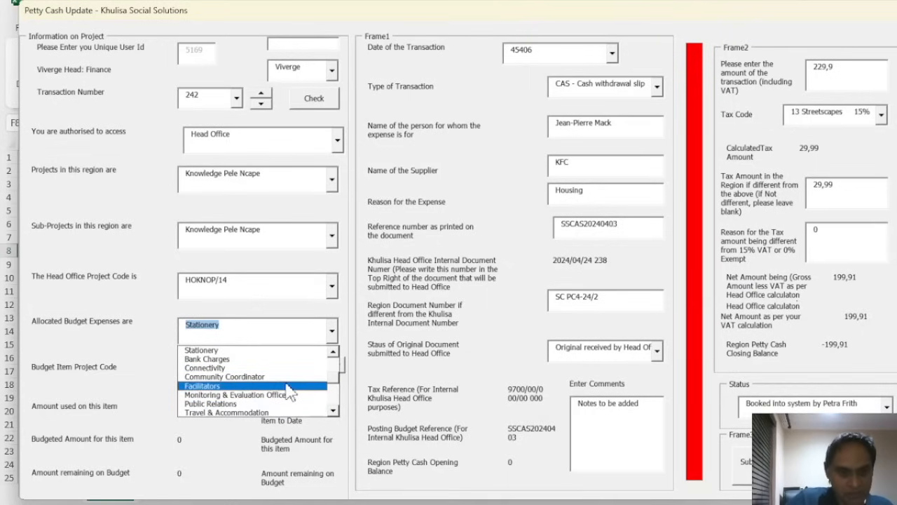
{"action": "left_click", "coordinate": [335, 184]}
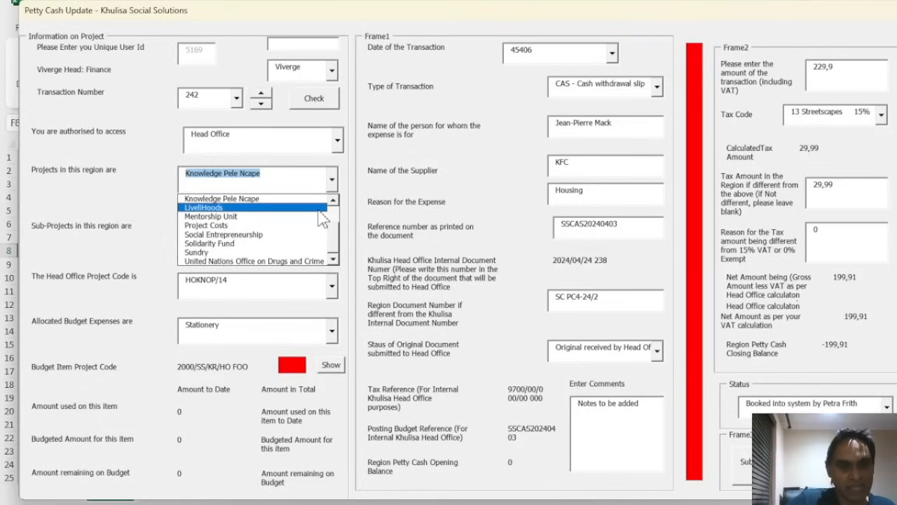
{"action": "left_click", "coordinate": [319, 208]}
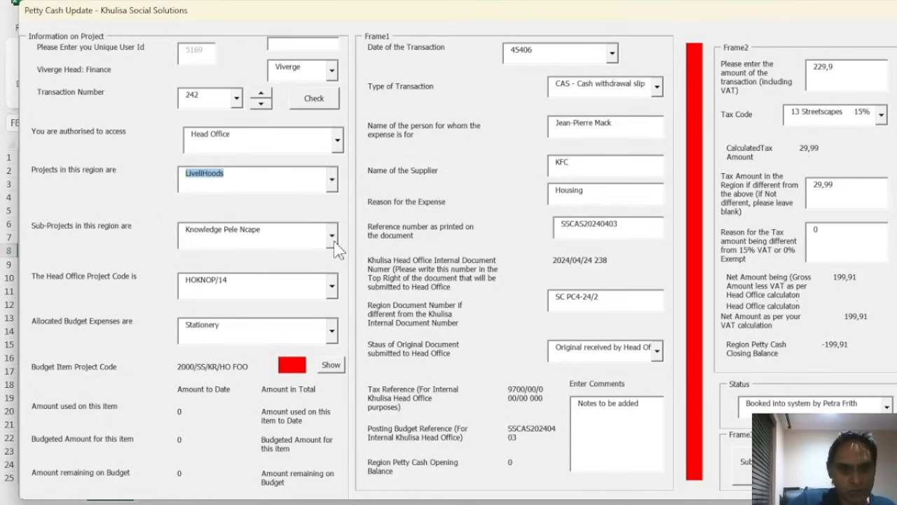
{"action": "left_click", "coordinate": [333, 241]}
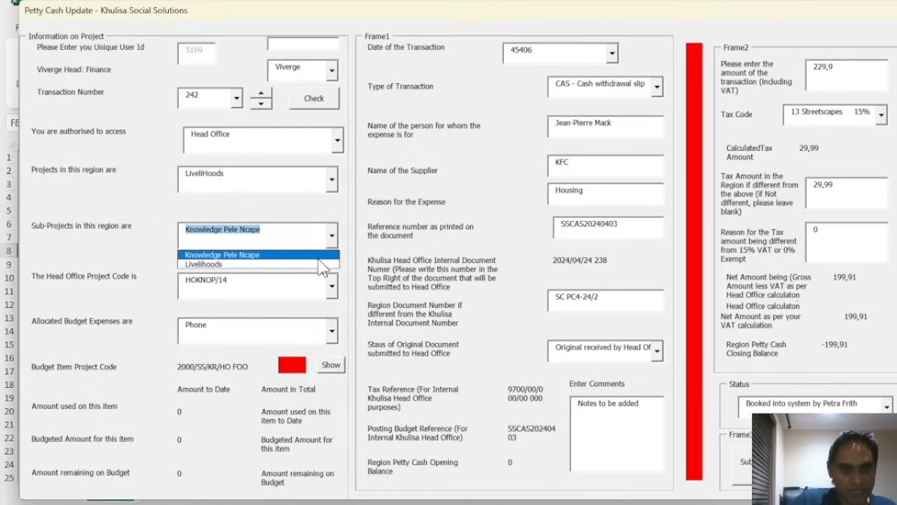
{"action": "left_click", "coordinate": [231, 265]}
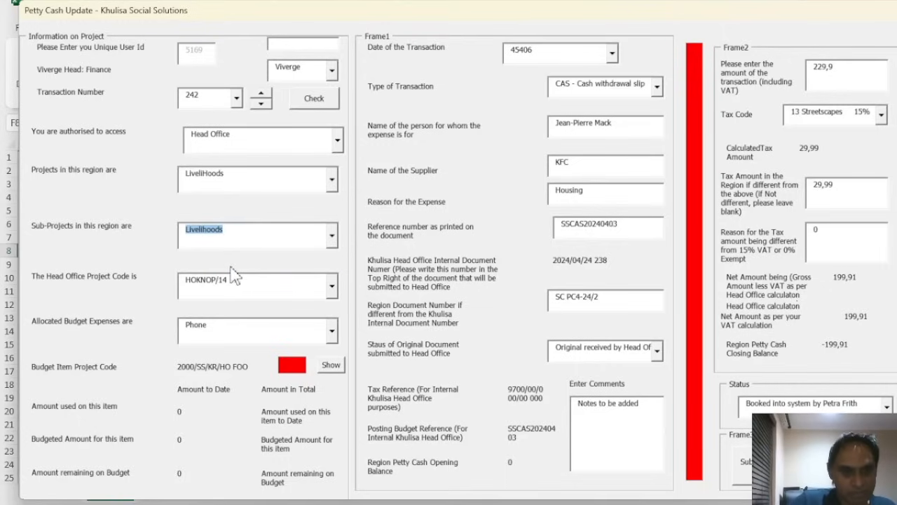
{"action": "left_click", "coordinate": [332, 287]}
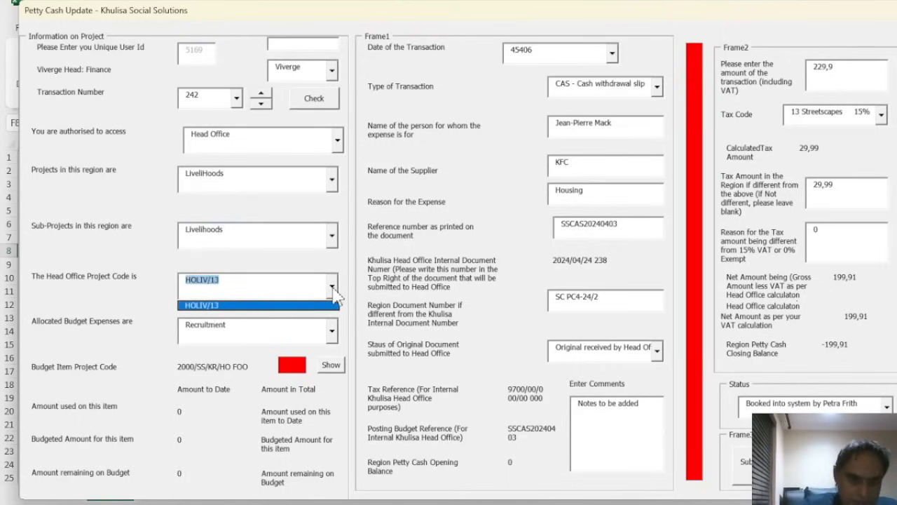
{"action": "left_click", "coordinate": [199, 308]}
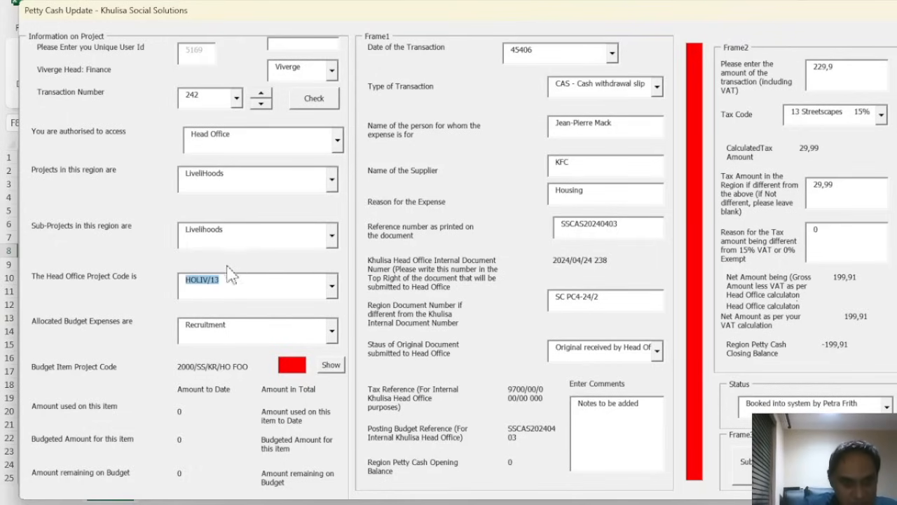
Choose Catering as the budget expense and show its 54 000,00 budget and 633,47 remaining
{"action": "left_click", "coordinate": [334, 333]}
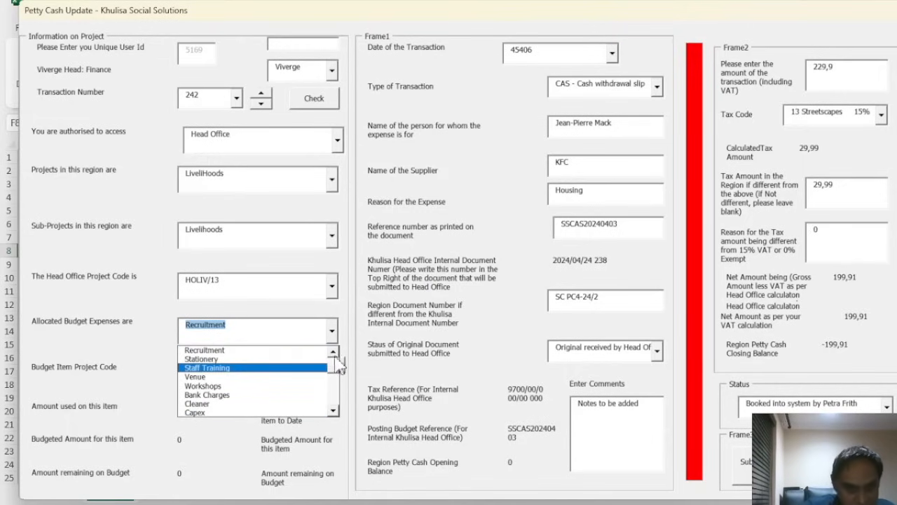
{"action": "scroll", "coordinate": [336, 375], "scroll_direction": "up", "scroll_amount": 3}
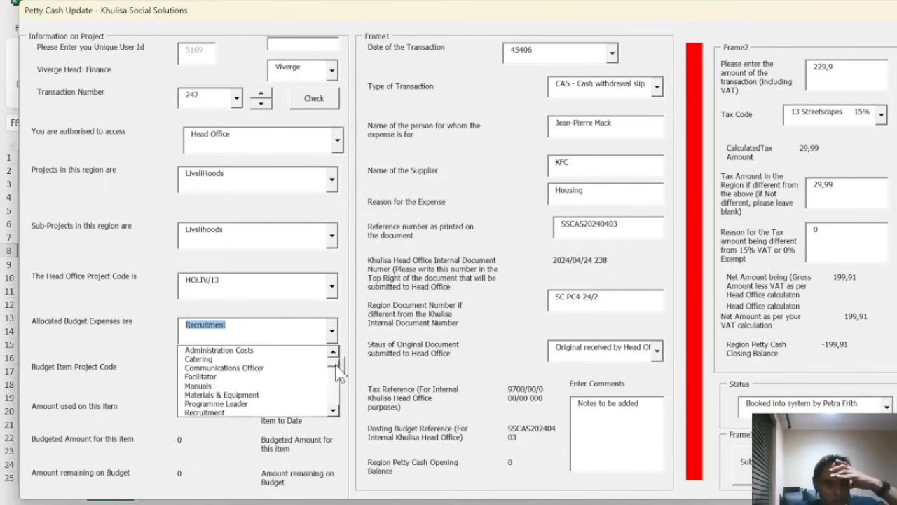
{"action": "scroll", "coordinate": [336, 368], "scroll_direction": "up", "scroll_amount": 1}
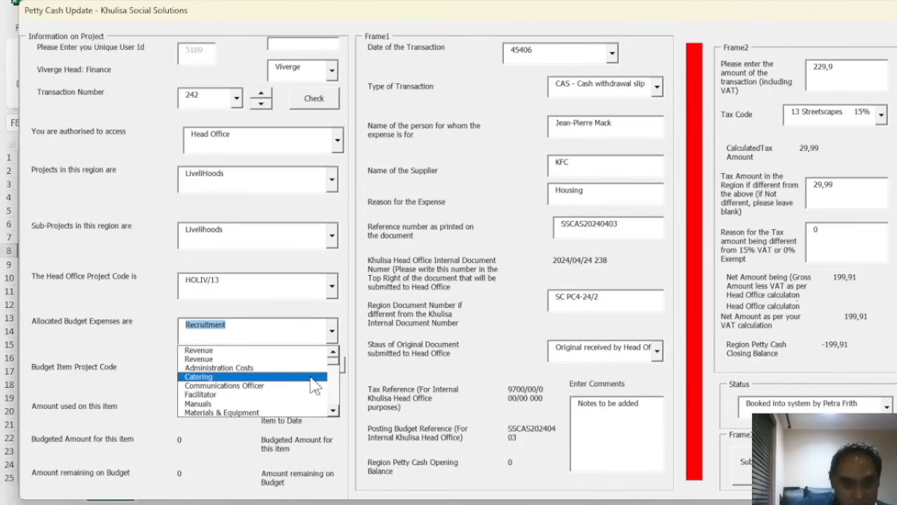
{"action": "left_click", "coordinate": [215, 379]}
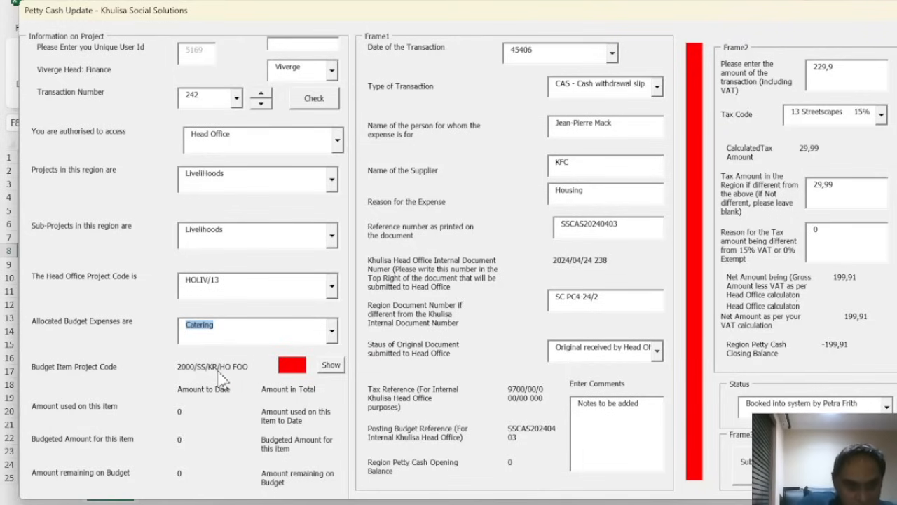
{"action": "left_click", "coordinate": [331, 365]}
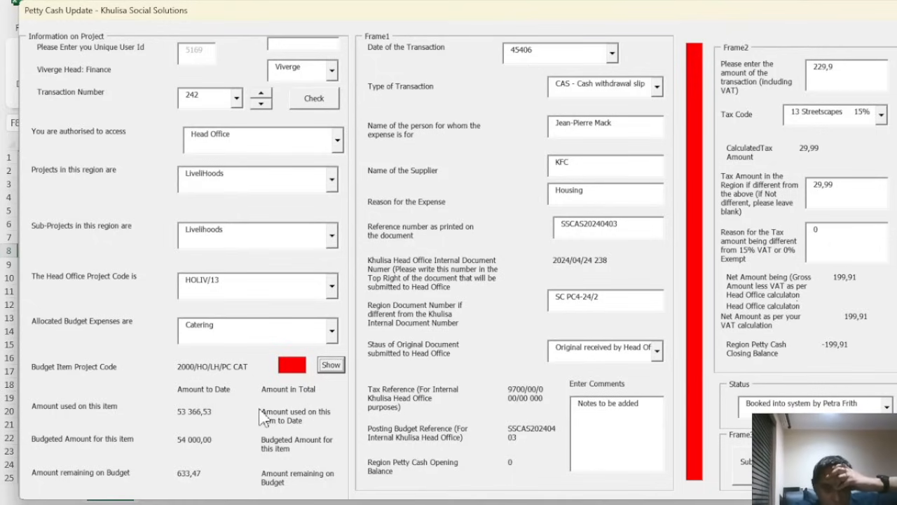
Switch project and sub-project back to Knowledge Pele Ncape with code HOKNOP/14
{"action": "left_click", "coordinate": [332, 180]}
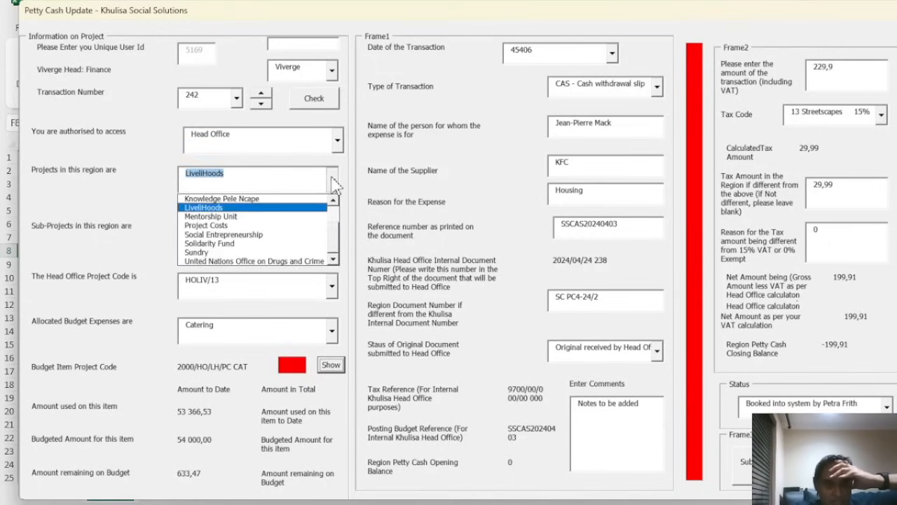
{"action": "left_click", "coordinate": [320, 199]}
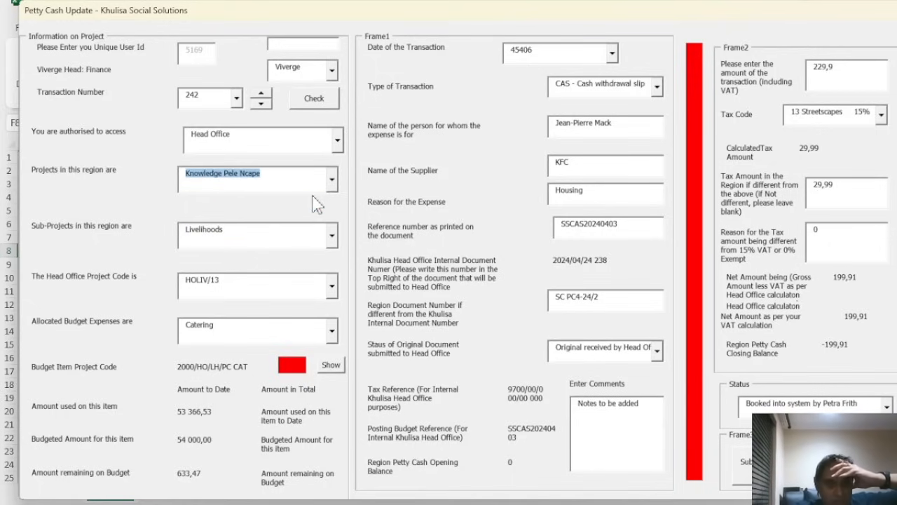
{"action": "left_click", "coordinate": [333, 239]}
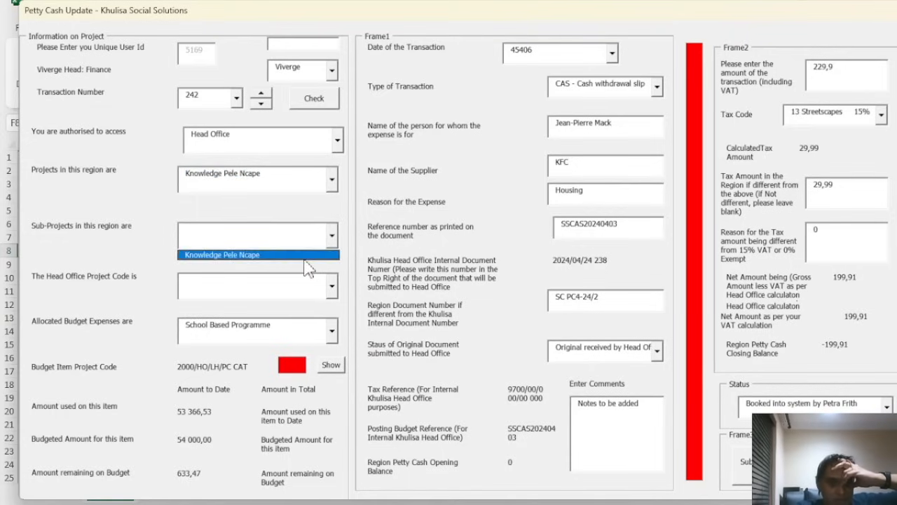
{"action": "left_click", "coordinate": [309, 257]}
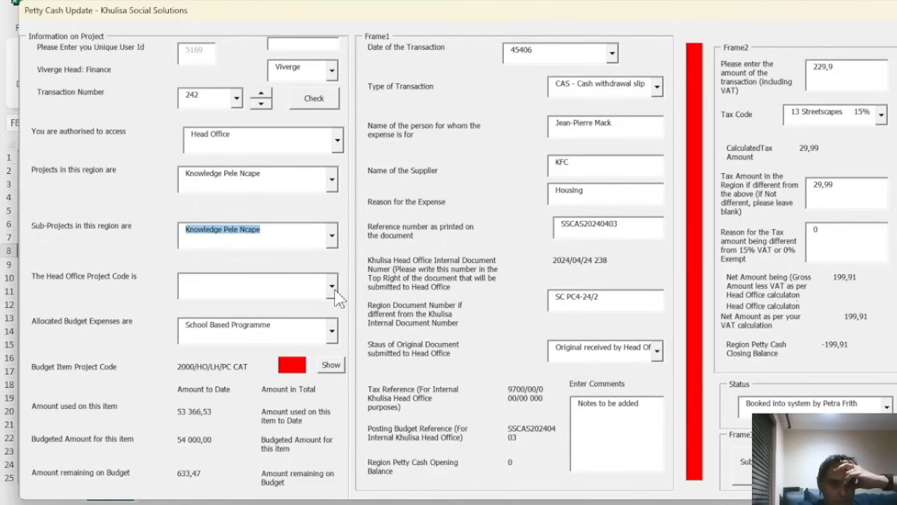
{"action": "left_click", "coordinate": [333, 288]}
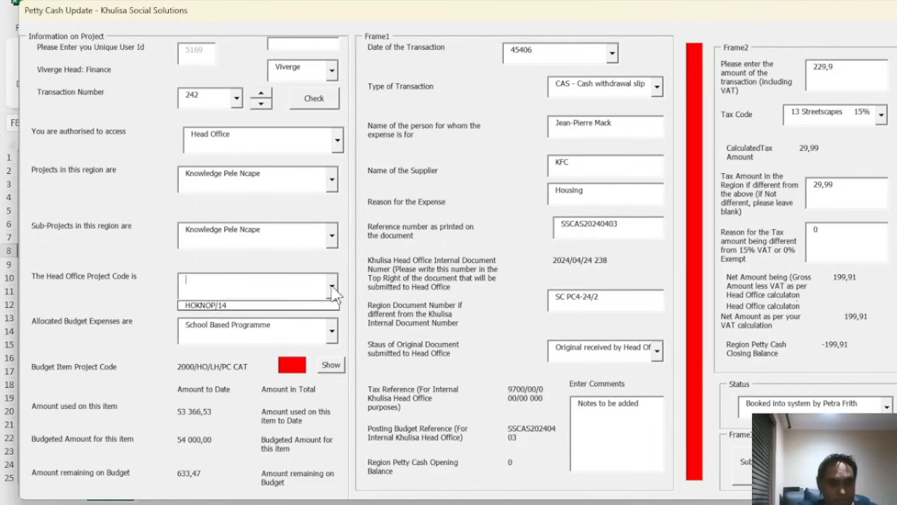
{"action": "left_click", "coordinate": [280, 305]}
Set the budget expense to Stationery, giving item code 2000/HO/KNO/PC STA
{"action": "left_click", "coordinate": [332, 332]}
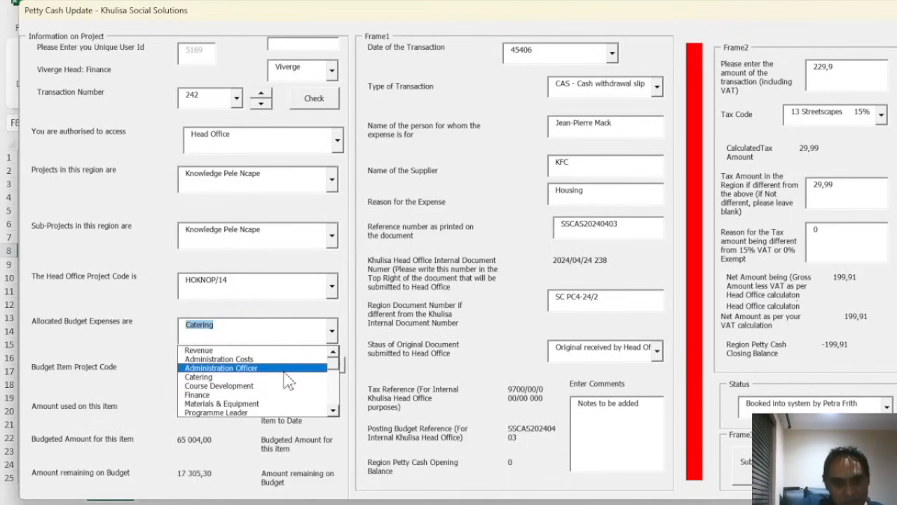
{"action": "scroll", "coordinate": [335, 376], "scroll_direction": "down", "scroll_amount": 1}
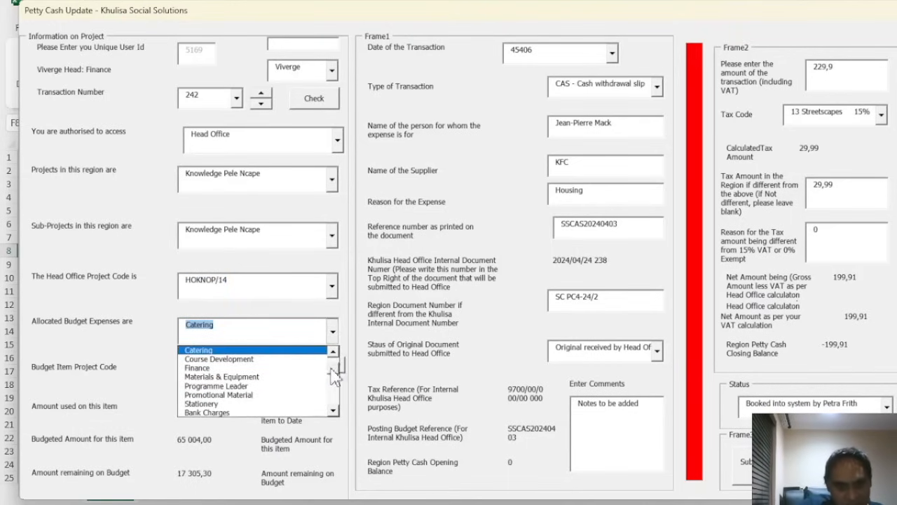
{"action": "left_click", "coordinate": [272, 405]}
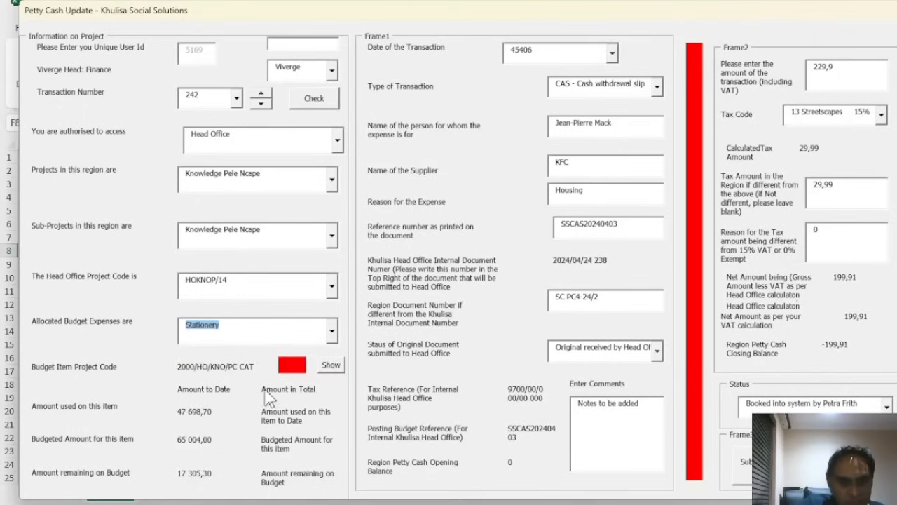
{"action": "left_click", "coordinate": [259, 342]}
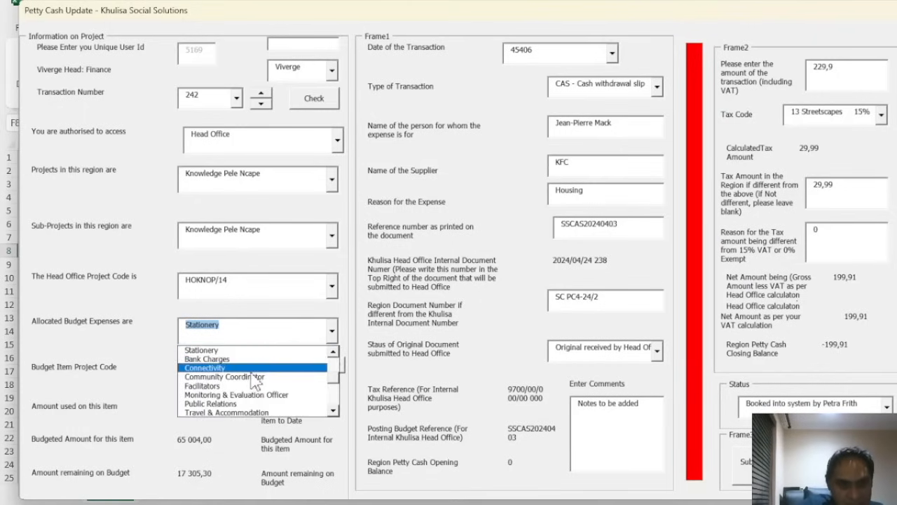
{"action": "left_click", "coordinate": [298, 293]}
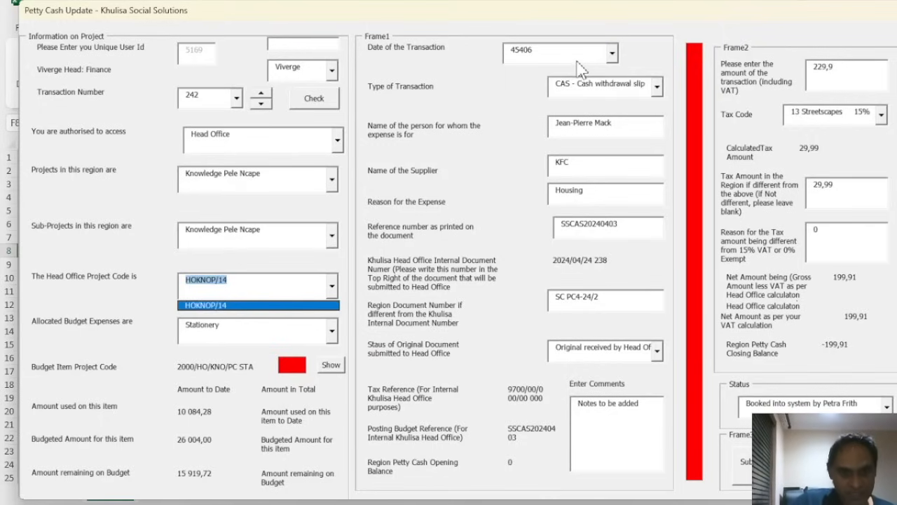
Date the transaction 2024/10/09 and keep it a CAS cash withdrawal slip (reference CAS20241009)
{"action": "left_click", "coordinate": [612, 53]}
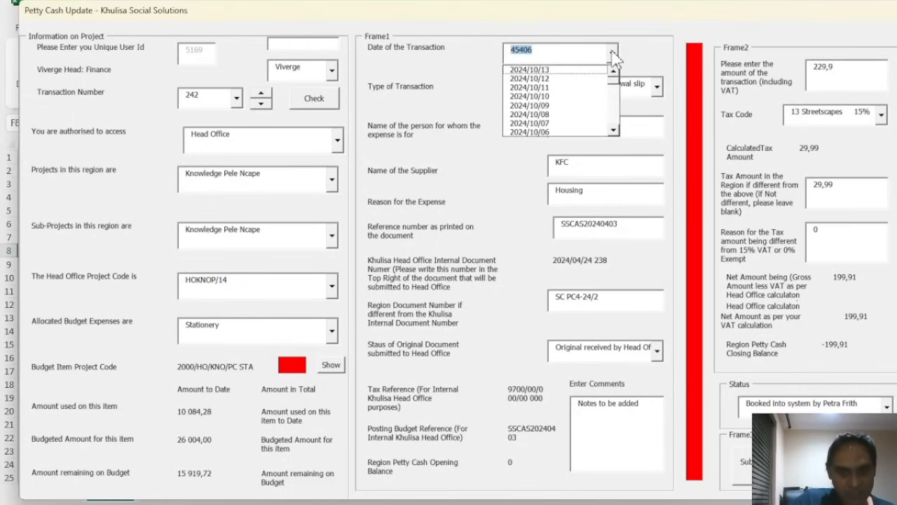
{"action": "left_click", "coordinate": [579, 105]}
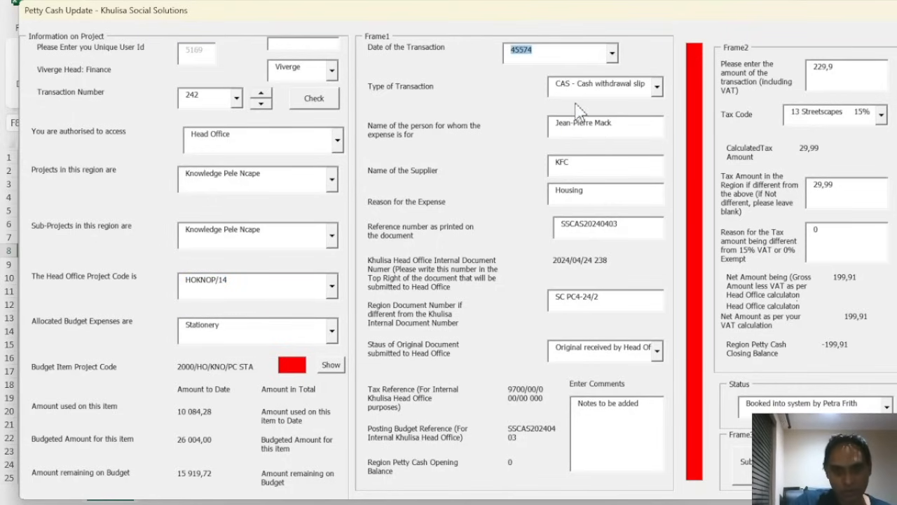
{"action": "left_click", "coordinate": [657, 87]}
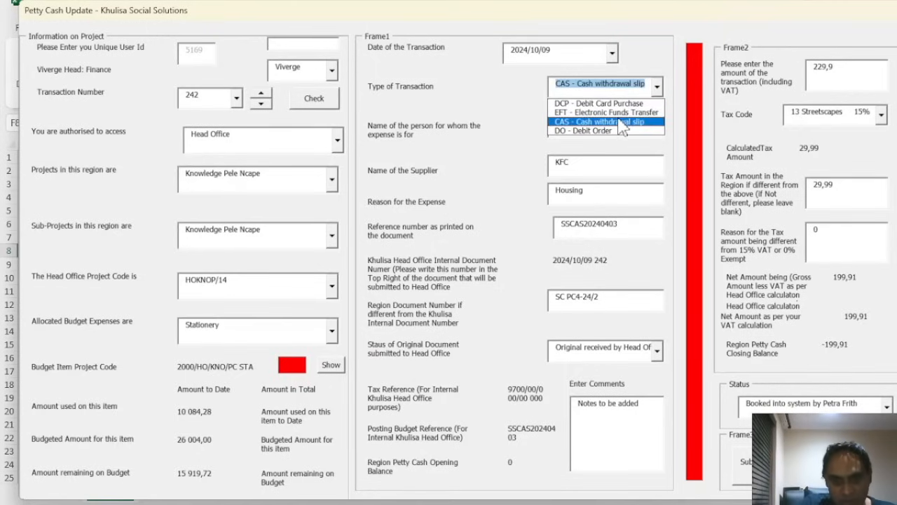
{"action": "left_click", "coordinate": [620, 113]}
{"action": "left_click", "coordinate": [658, 89]}
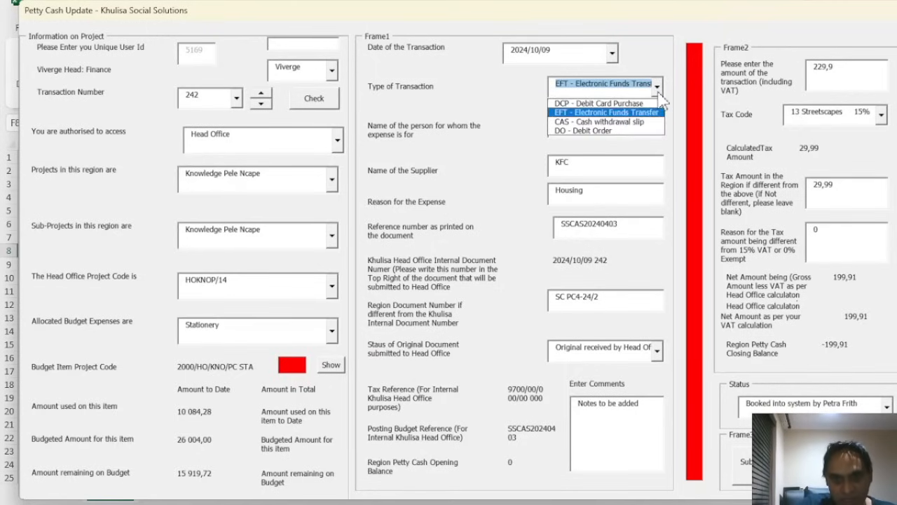
{"action": "left_click", "coordinate": [631, 122]}
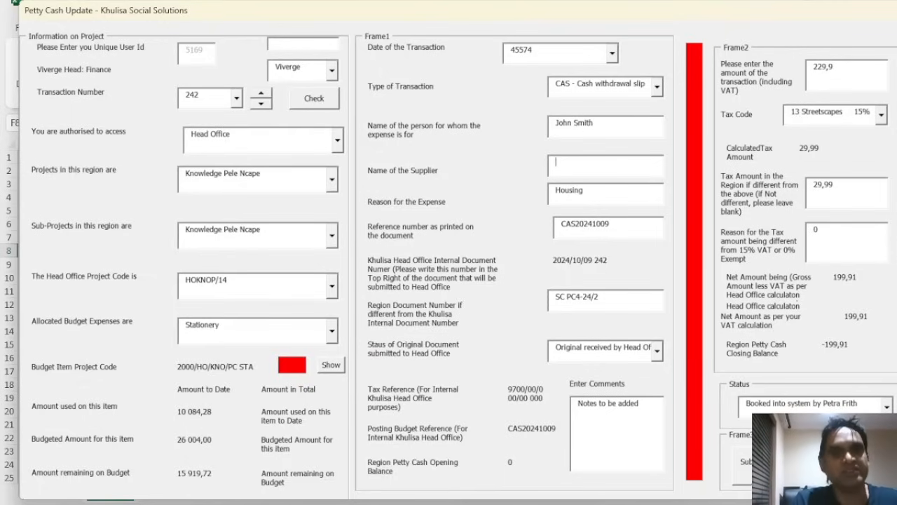
Enter McDonalds as the supplier and replace the reason Housing with Food
{"action": "type", "text": "McDonanlds"}
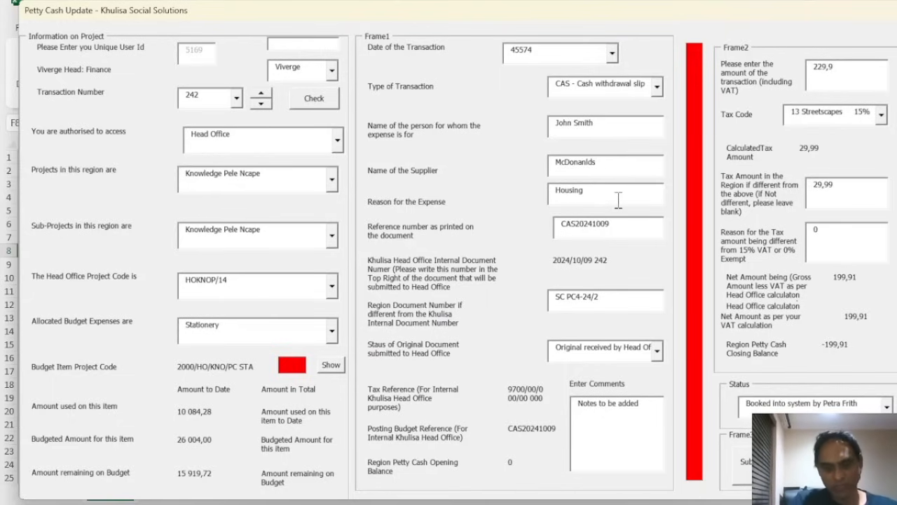
{"action": "key", "text": "BackSpace"}
{"action": "key", "text": "BackSpace"}
{"action": "key", "text": "BackSpace"}
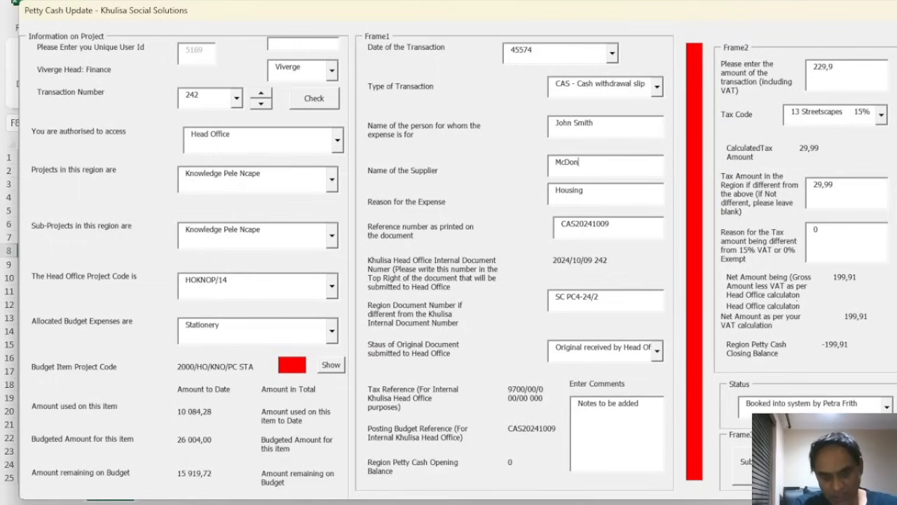
{"action": "type", "text": "lds"}
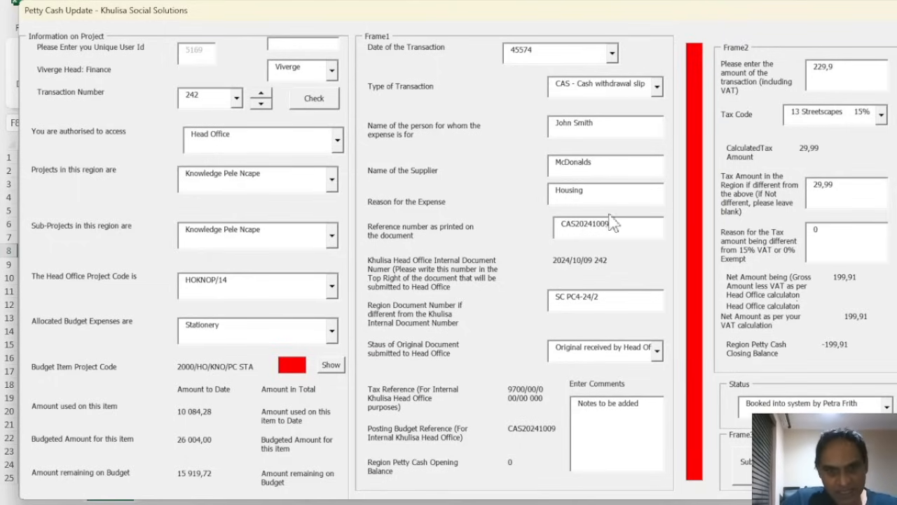
{"action": "left_click", "coordinate": [609, 194]}
{"action": "key", "text": "BackSpace"}
{"action": "key", "text": "BackSpace"}
{"action": "key", "text": "BackSpace"}
{"action": "key", "text": "BackSpace"}
{"action": "key", "text": "BackSpace"}
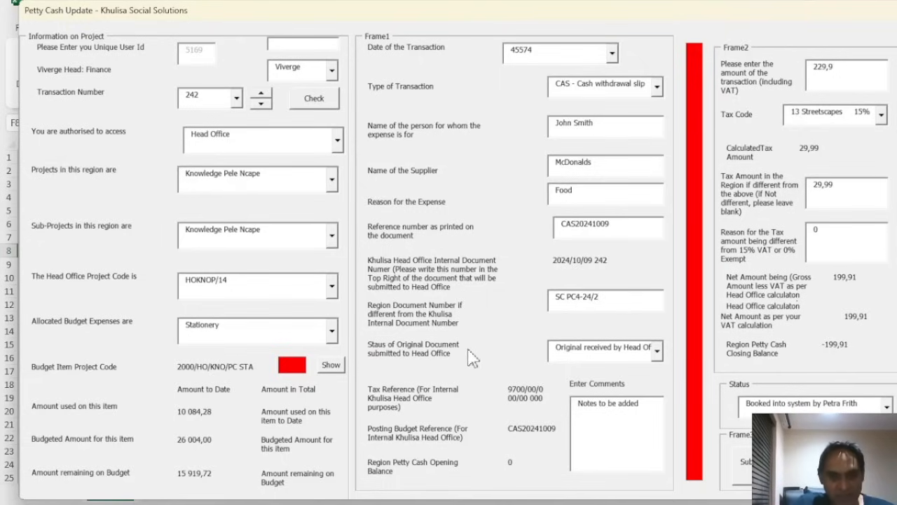
Set the original document status to 'Original on its way' to Head Office
{"action": "left_click", "coordinate": [657, 355]}
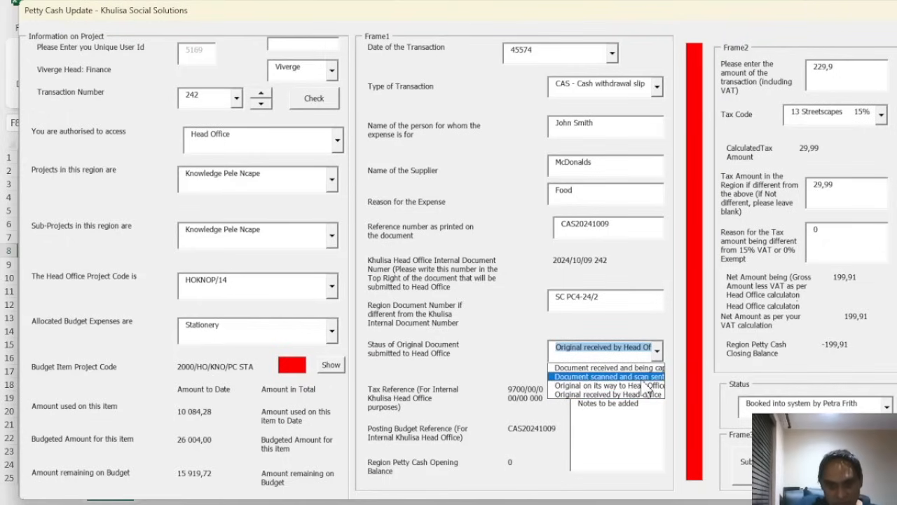
{"action": "left_click", "coordinate": [640, 385]}
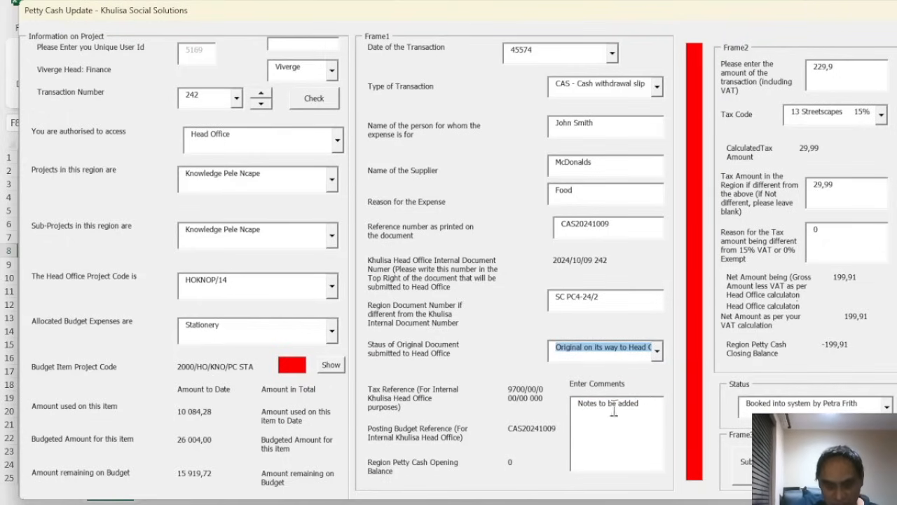
{"action": "left_click", "coordinate": [643, 410]}
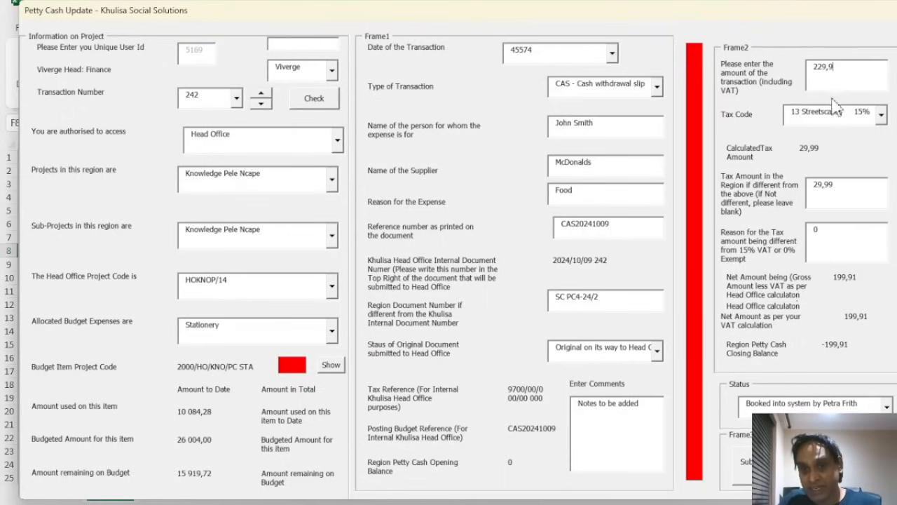
Select tax code '15 North West 14 14%' and recalculate to 133,91 tax, 966,09 net
{"action": "left_click", "coordinate": [881, 117]}
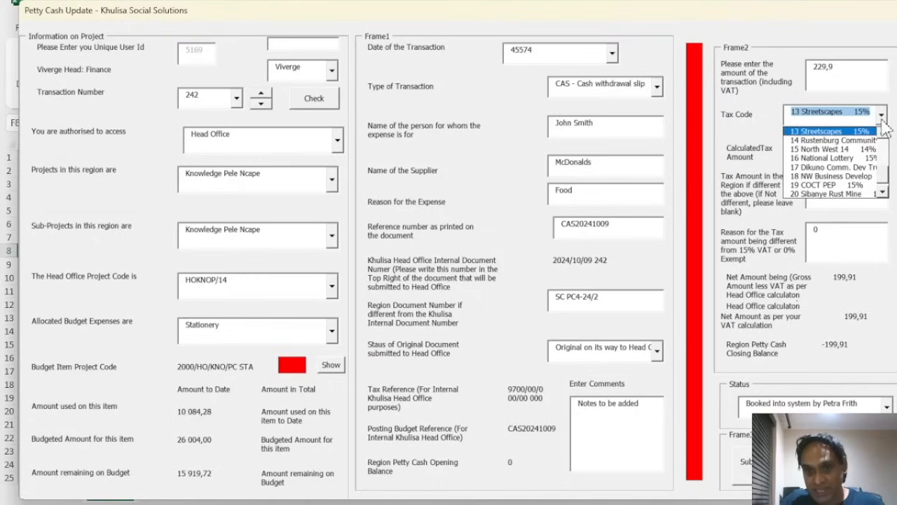
{"action": "left_click", "coordinate": [862, 150]}
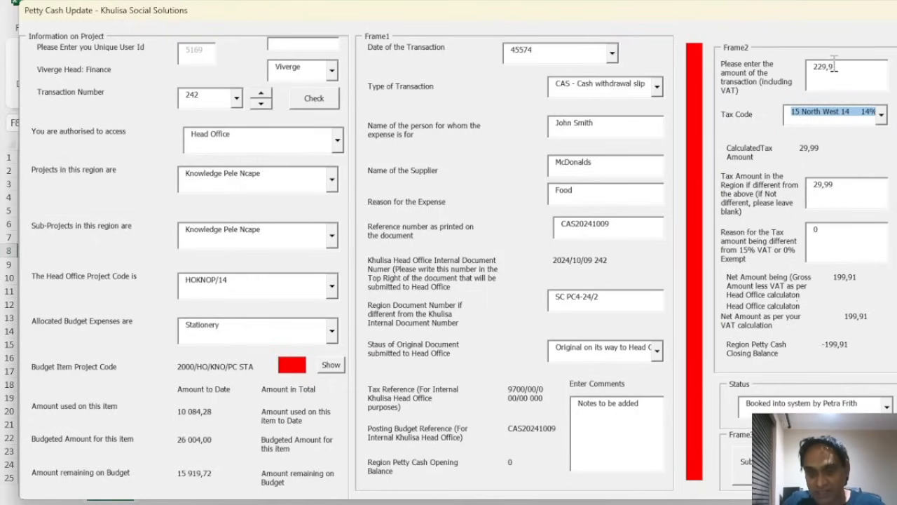
{"action": "left_click", "coordinate": [846, 192]}
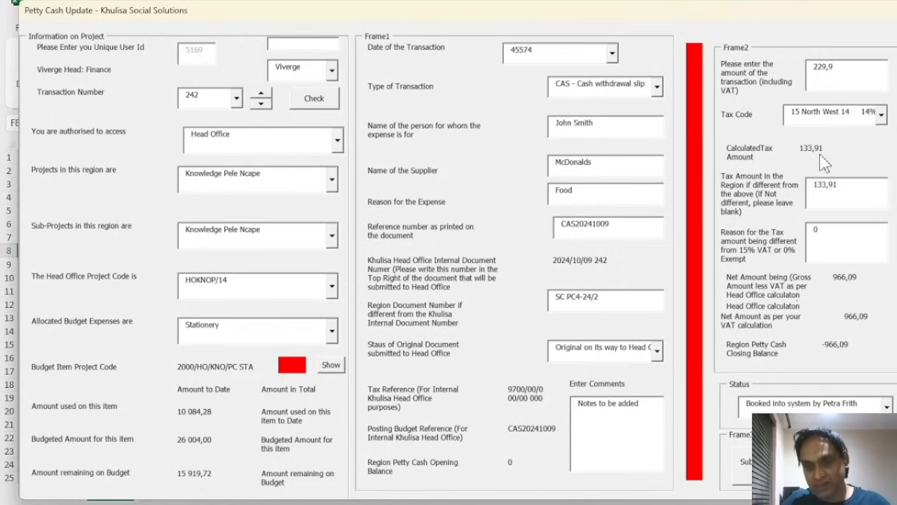
Advance the status through Booked and Approved to Sent for posting into Pastel, then submit as transaction 242
{"action": "left_click", "coordinate": [863, 242]}
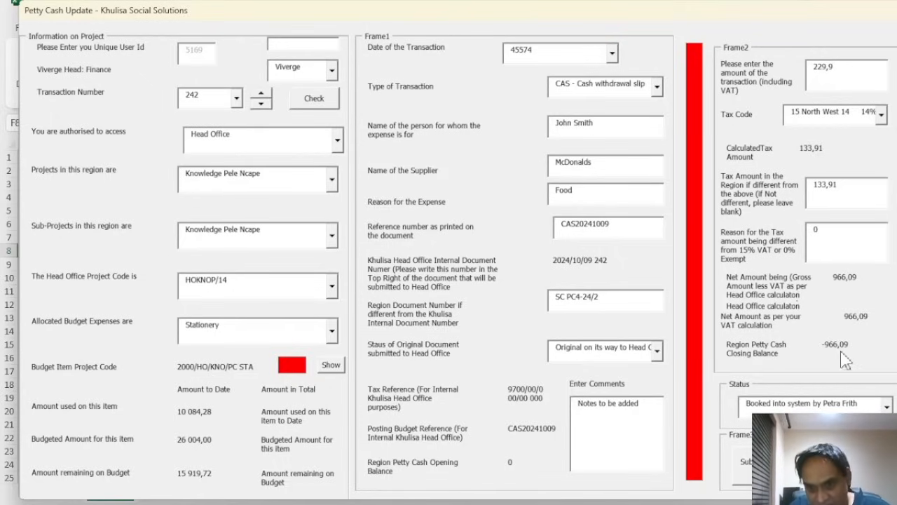
{"action": "left_click", "coordinate": [885, 406]}
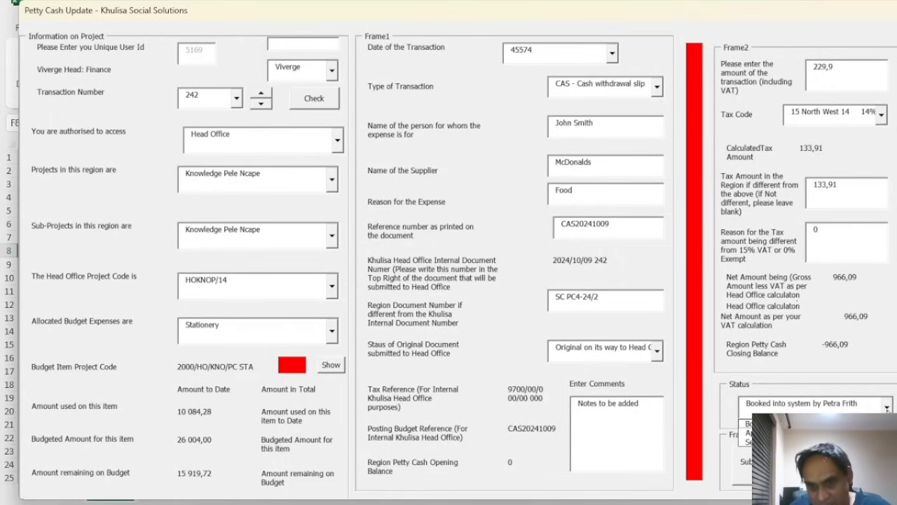
{"action": "left_click", "coordinate": [747, 423]}
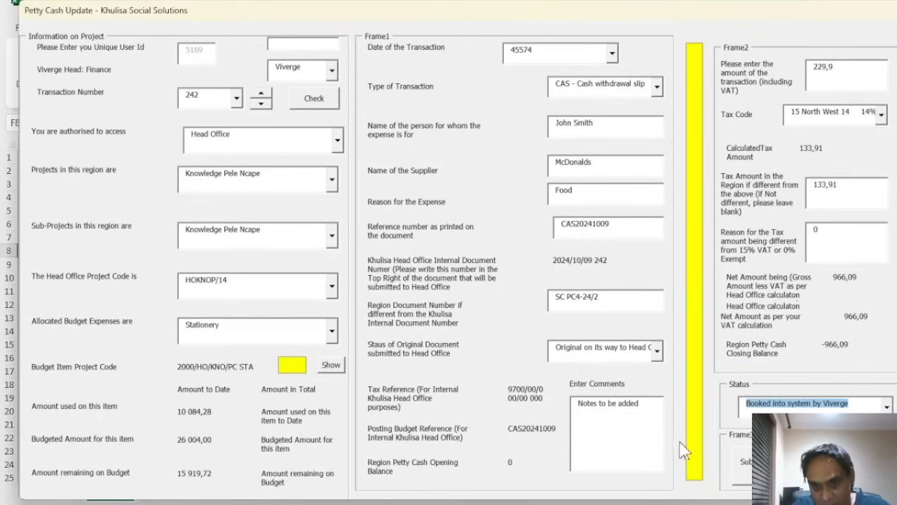
{"action": "left_click", "coordinate": [874, 407]}
{"action": "left_click", "coordinate": [747, 432]}
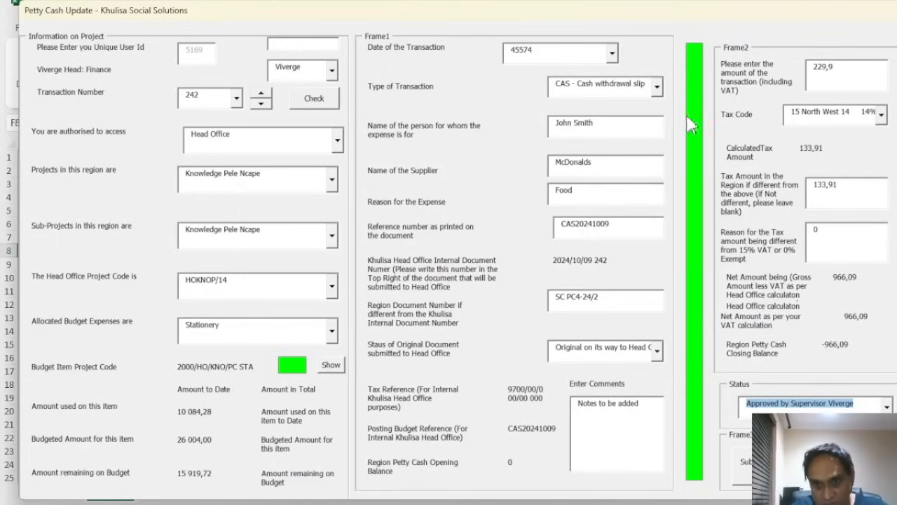
{"action": "left_click", "coordinate": [886, 407]}
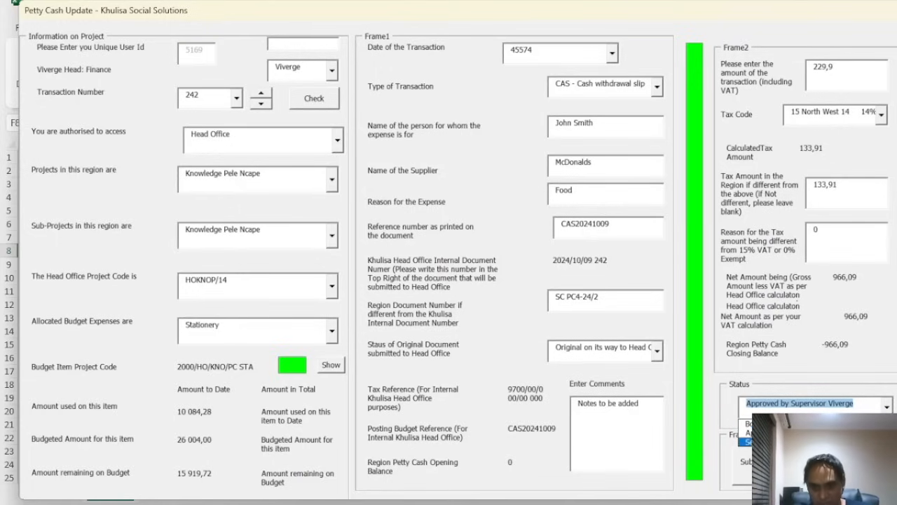
{"action": "left_click", "coordinate": [748, 441]}
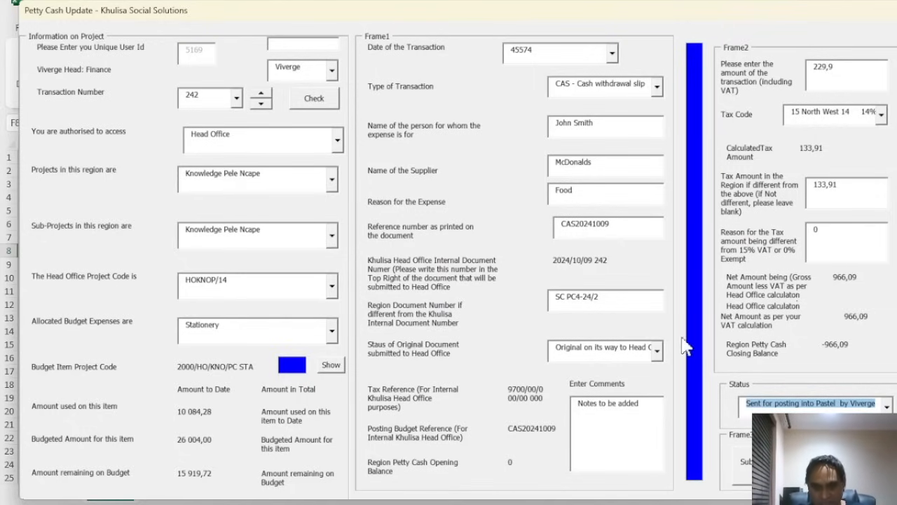
{"action": "left_click", "coordinate": [761, 464]}
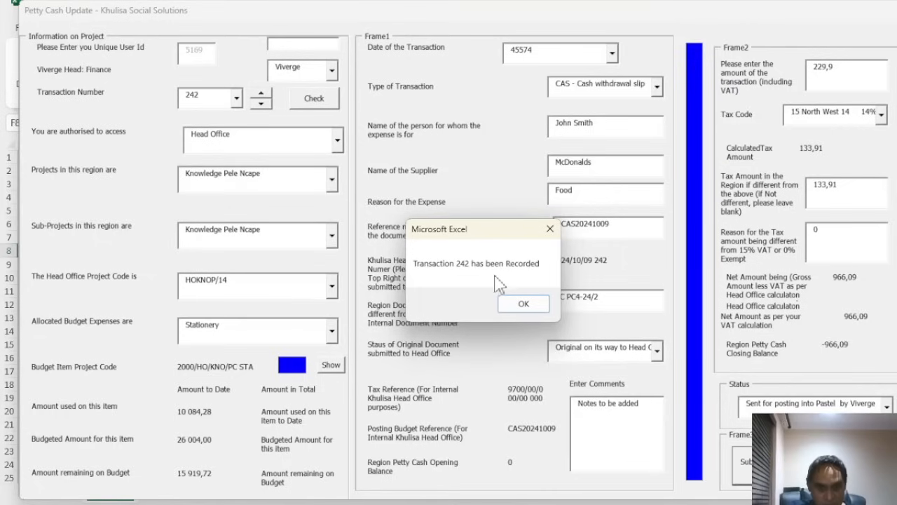
{"action": "left_click", "coordinate": [522, 304]}
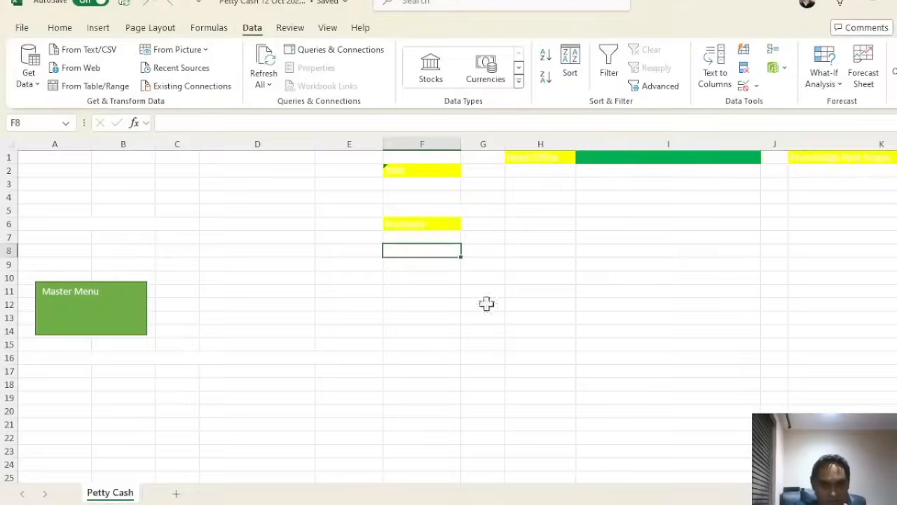
Log in as Head: Finance and open the Input Sheet from the admin menu
{"action": "left_click", "coordinate": [83, 323]}
{"action": "left_click", "coordinate": [779, 85]}
{"action": "left_click", "coordinate": [429, 86]}
{"action": "left_click", "coordinate": [595, 184]}
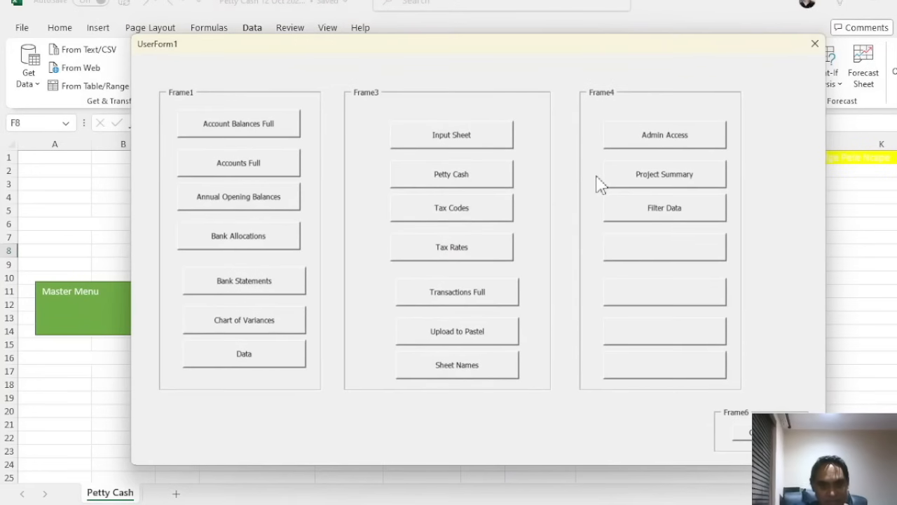
{"action": "left_click", "coordinate": [474, 141]}
{"action": "scroll", "coordinate": [76, 290], "scroll_direction": "down", "scroll_amount": 20}
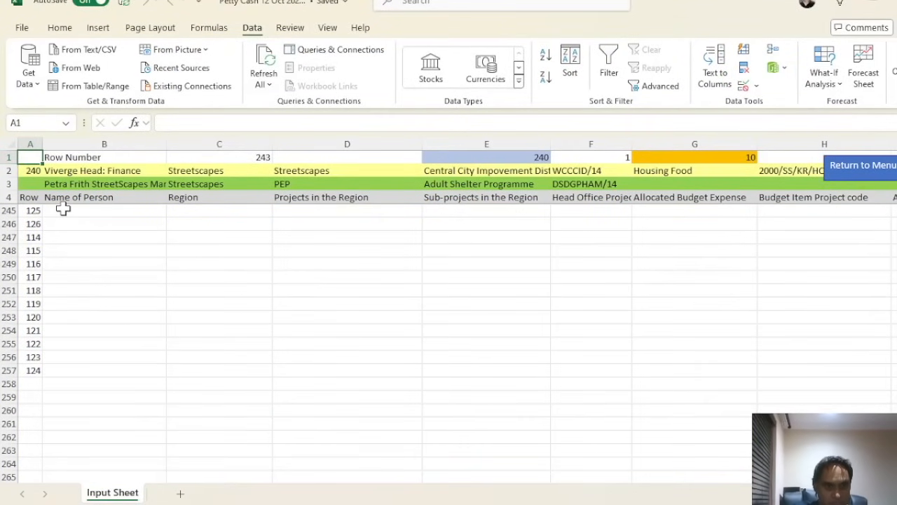
{"action": "scroll", "coordinate": [61, 210], "scroll_direction": "up", "scroll_amount": 3}
Review every column of row 242 (McDonalds, Food, 966,09 net), then return to the menu
{"action": "left_click", "coordinate": [32, 290]}
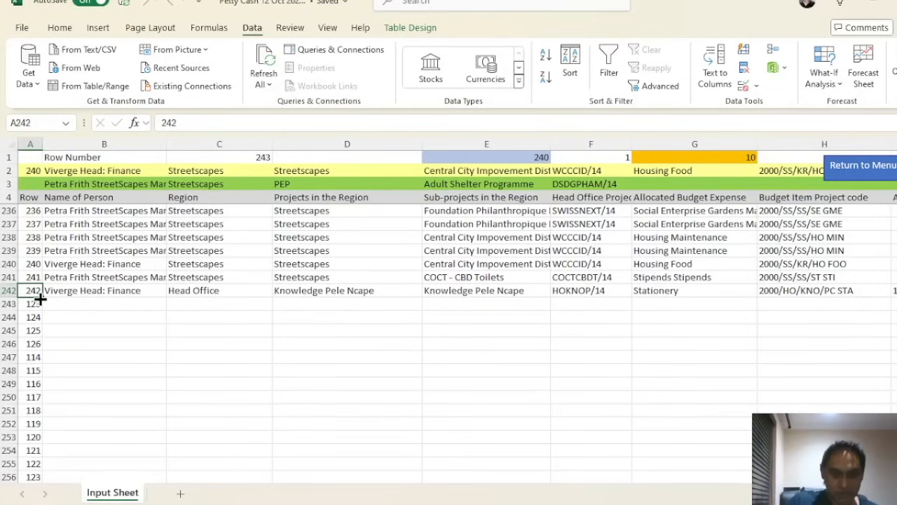
{"action": "key", "text": "Right"}
{"action": "key", "text": "Right"}
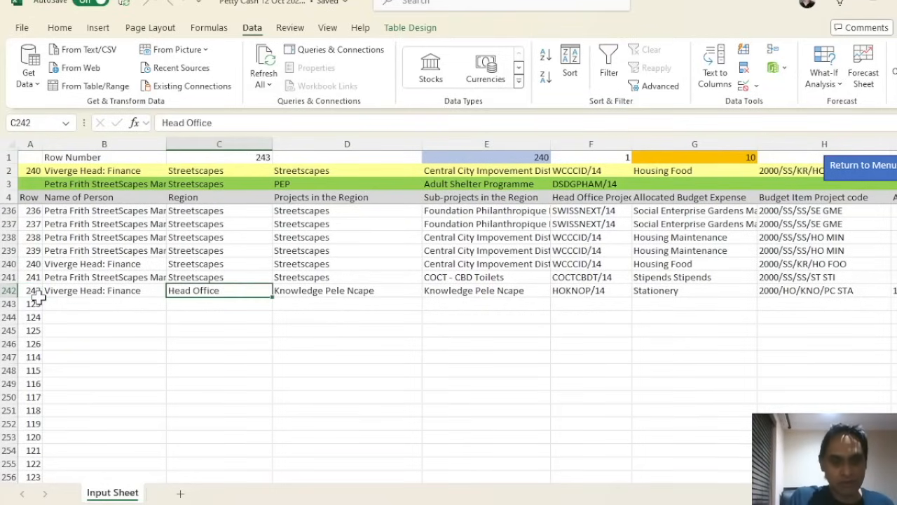
{"action": "key", "text": "Right"}
{"action": "key", "text": "Right"}
{"action": "key", "text": "Right"}
{"action": "key", "text": "Right"}
{"action": "key", "text": "Right"}
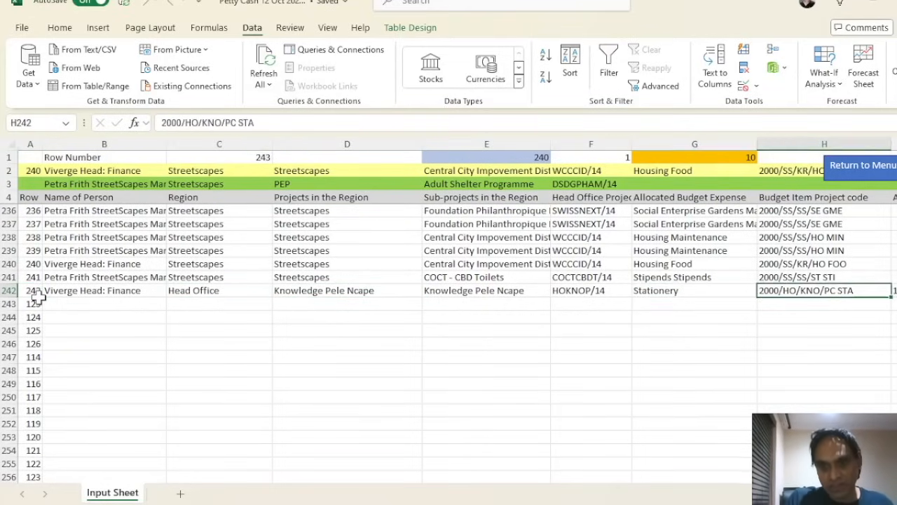
{"action": "key", "text": "Right"}
{"action": "key", "text": "Right"}
{"action": "key", "text": "Right"}
{"action": "key", "text": "Right"}
{"action": "key", "text": "Right"}
{"action": "key", "text": "Right"}
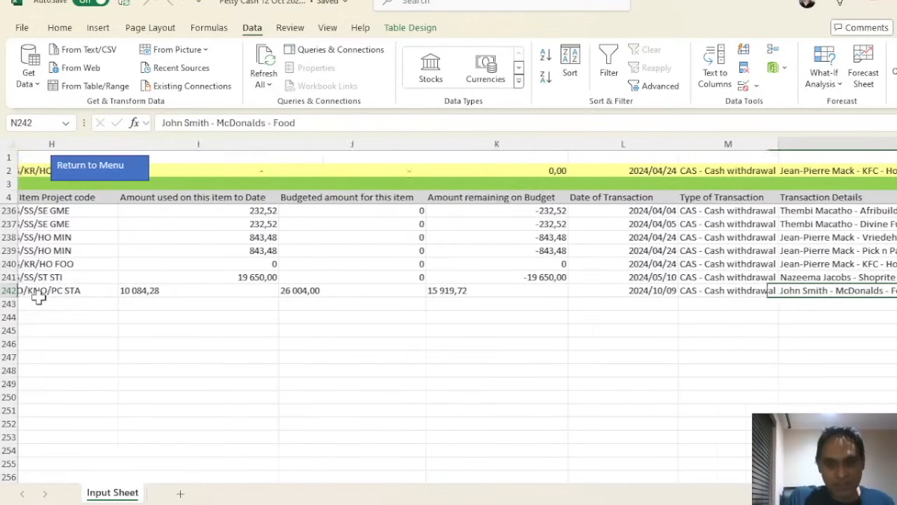
{"action": "key", "text": "Right"}
{"action": "key", "text": "Right"}
{"action": "key", "text": "Right"}
{"action": "key", "text": "Right"}
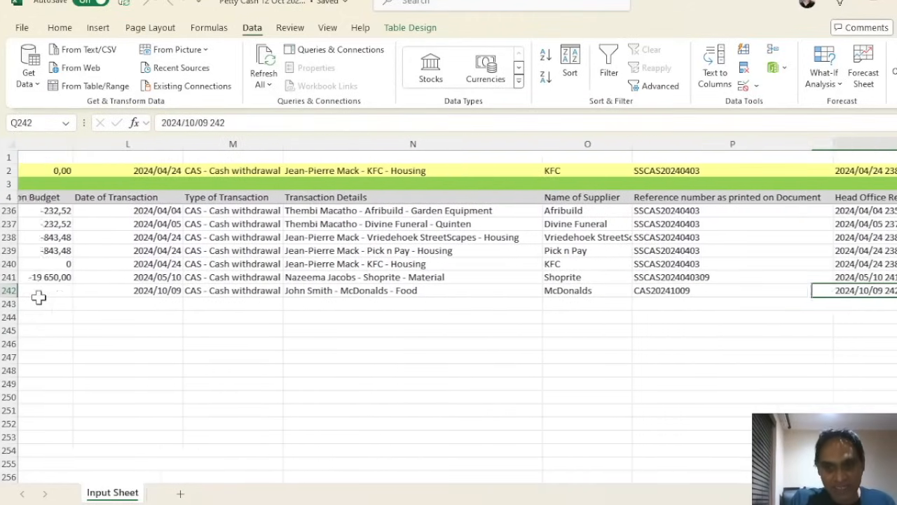
{"action": "key", "text": "Right"}
{"action": "key", "text": "Right"}
{"action": "key", "text": "Right"}
{"action": "key", "text": "Right"}
{"action": "key", "text": "Right"}
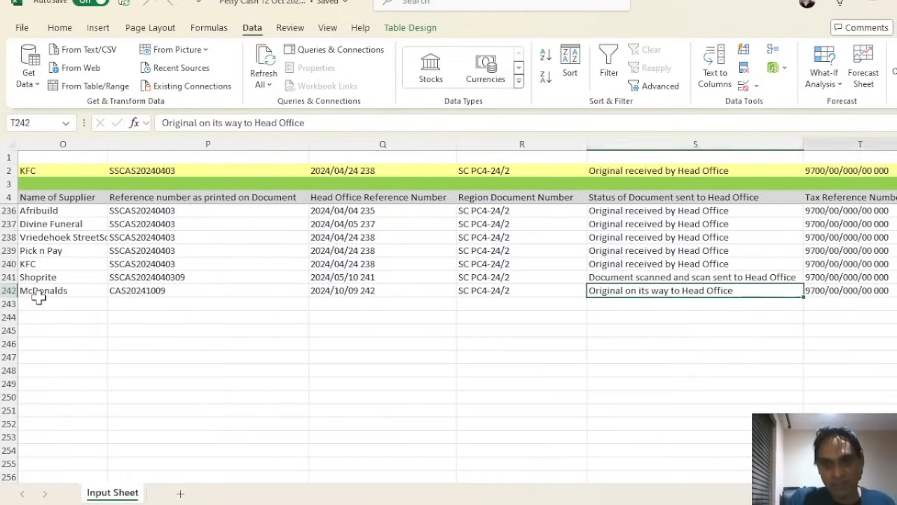
{"action": "key", "text": "Right"}
{"action": "key", "text": "Right"}
{"action": "key", "text": "Right"}
{"action": "key", "text": "Right"}
{"action": "key", "text": "Right"}
{"action": "key", "text": "Right"}
{"action": "key", "text": "Right"}
{"action": "key", "text": "Right"}
{"action": "key", "text": "Right"}
{"action": "key", "text": "Right"}
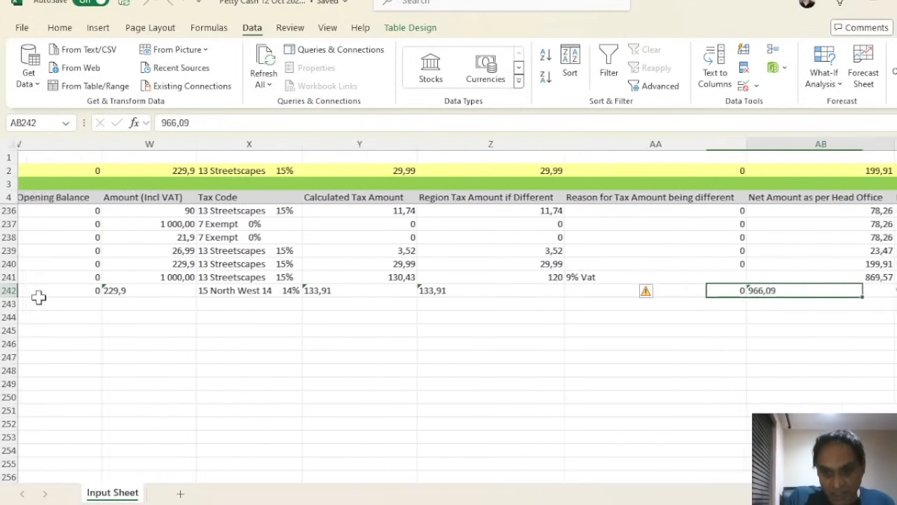
{"action": "key", "text": "Right"}
{"action": "key", "text": "Right"}
{"action": "key", "text": "Right"}
{"action": "key", "text": "Right"}
{"action": "key", "text": "Right"}
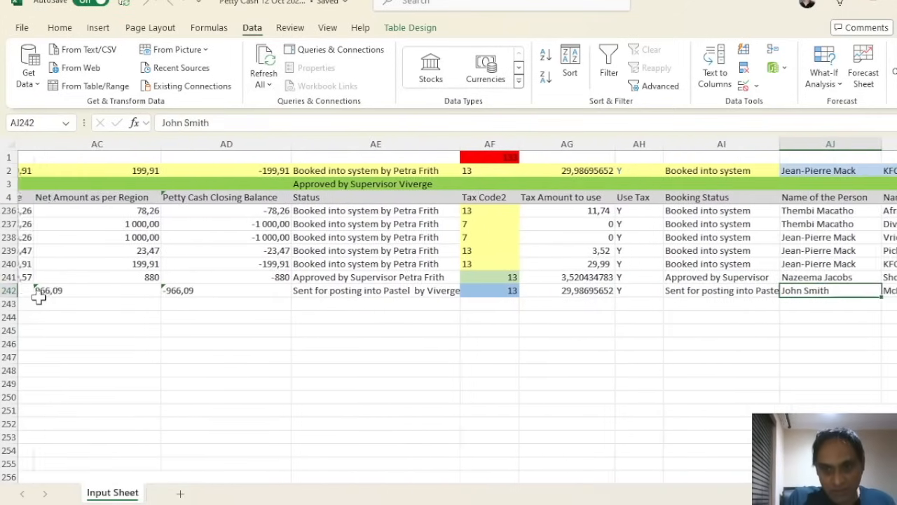
{"action": "key", "text": "Right"}
{"action": "key", "text": "Right"}
{"action": "key", "text": "Right"}
{"action": "key", "text": "Right"}
{"action": "key", "text": "Right"}
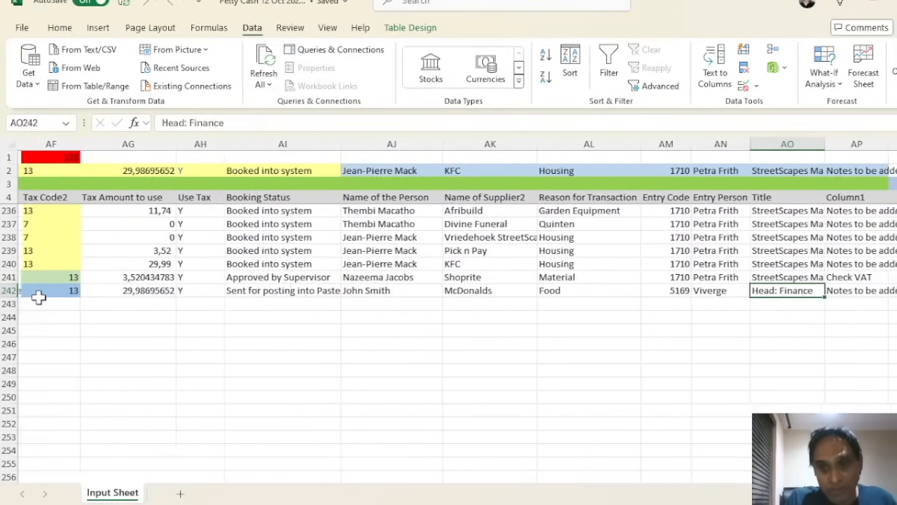
{"action": "key", "text": "Right"}
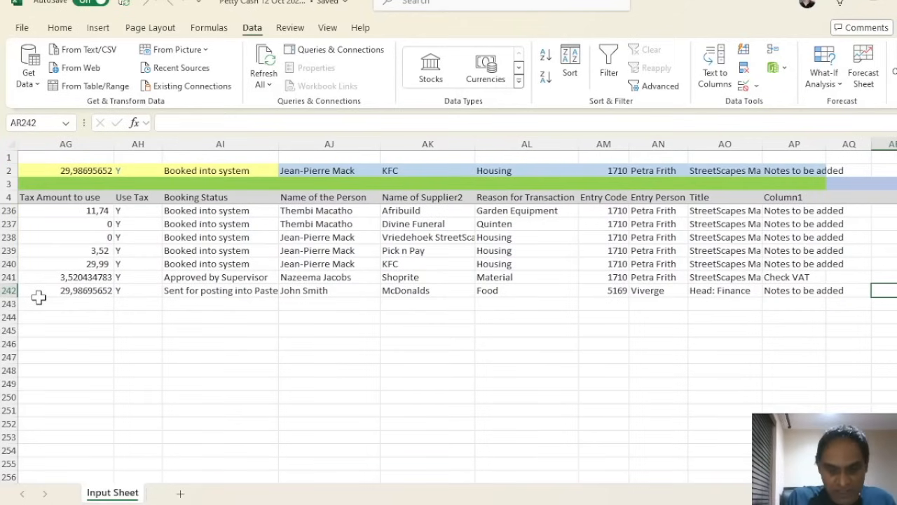
{"action": "key", "text": "Left"}
{"action": "key", "text": "Left"}
{"action": "key", "text": "Left"}
{"action": "key", "text": "Left"}
{"action": "key", "text": "Left"}
{"action": "key", "text": "Left"}
{"action": "key", "text": "Left"}
{"action": "key", "text": "Left"}
{"action": "key", "text": "Left"}
{"action": "key", "text": "Left"}
{"action": "key", "text": "Left"}
{"action": "key", "text": "Left"}
{"action": "key", "text": "Left"}
{"action": "key", "text": "Left"}
{"action": "key", "text": "Left"}
{"action": "key", "text": "Left"}
{"action": "key", "text": "Left"}
{"action": "key", "text": "Left"}
{"action": "key", "text": "Left"}
{"action": "key", "text": "Left"}
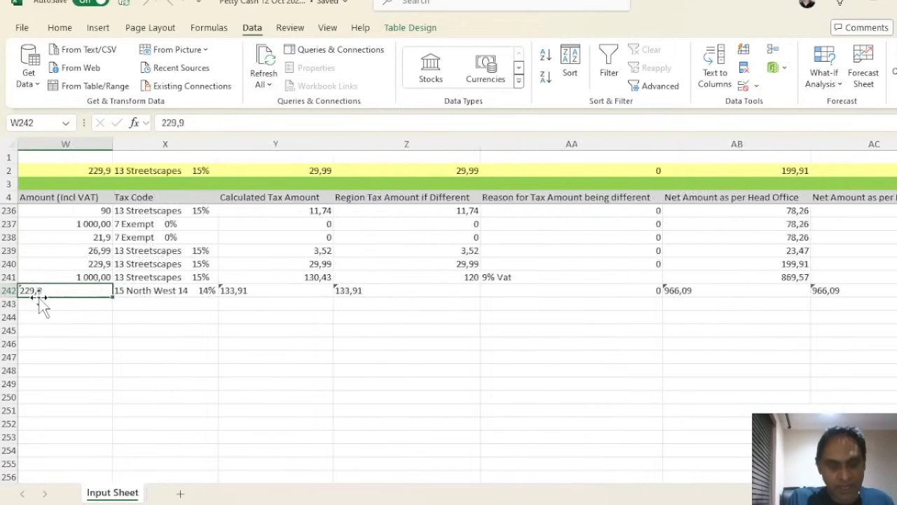
{"action": "key", "text": "Left"}
{"action": "key", "text": "Left"}
{"action": "key", "text": "Left"}
{"action": "key", "text": "Left"}
{"action": "key", "text": "Left"}
{"action": "key", "text": "Left"}
{"action": "key", "text": "Left"}
{"action": "key", "text": "Left"}
{"action": "key", "text": "Left"}
{"action": "key", "text": "Left"}
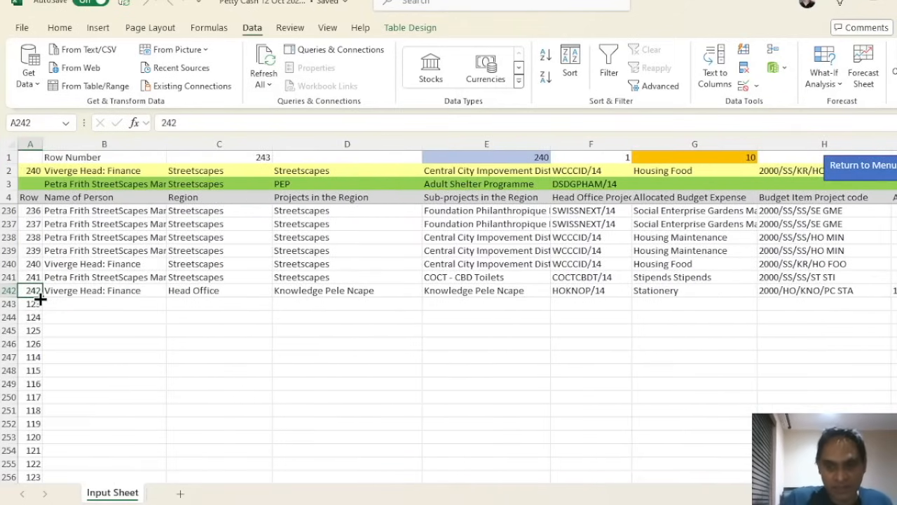
{"action": "left_click", "coordinate": [858, 168]}
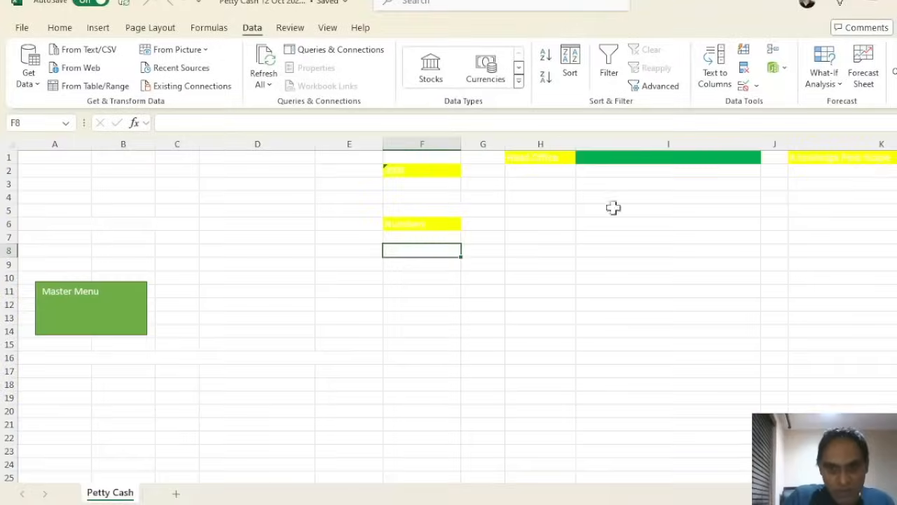
Log in as Head: Finance and open the Upload to Pastel sheet from admin access
{"action": "left_click", "coordinate": [107, 323]}
{"action": "left_click", "coordinate": [764, 90]}
{"action": "left_click", "coordinate": [408, 83]}
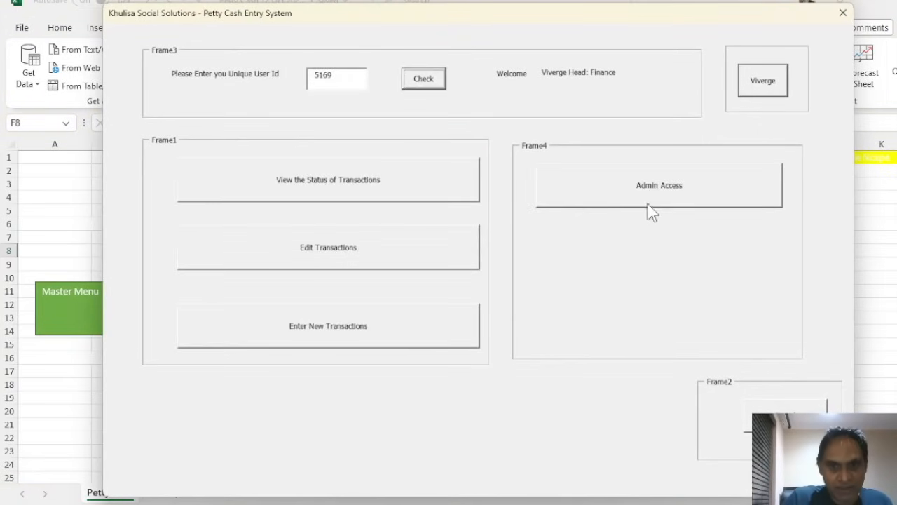
{"action": "left_click", "coordinate": [650, 203]}
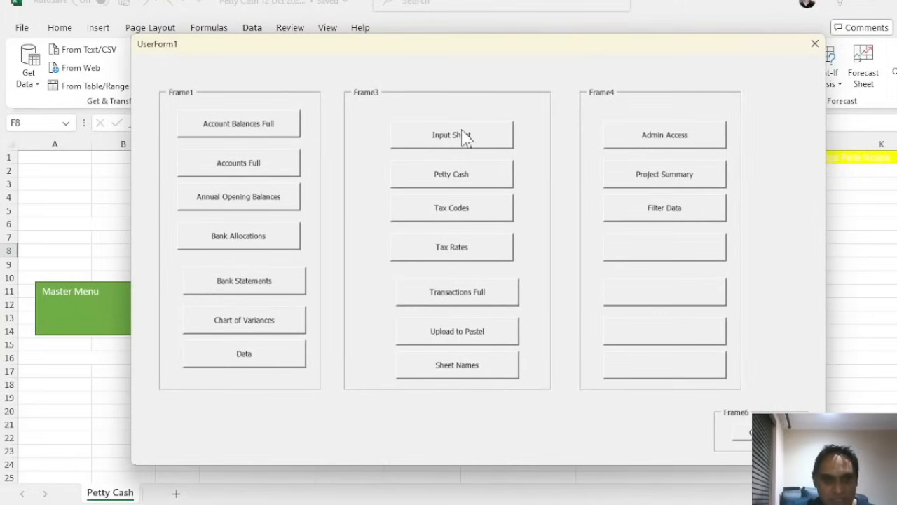
{"action": "left_click", "coordinate": [461, 331]}
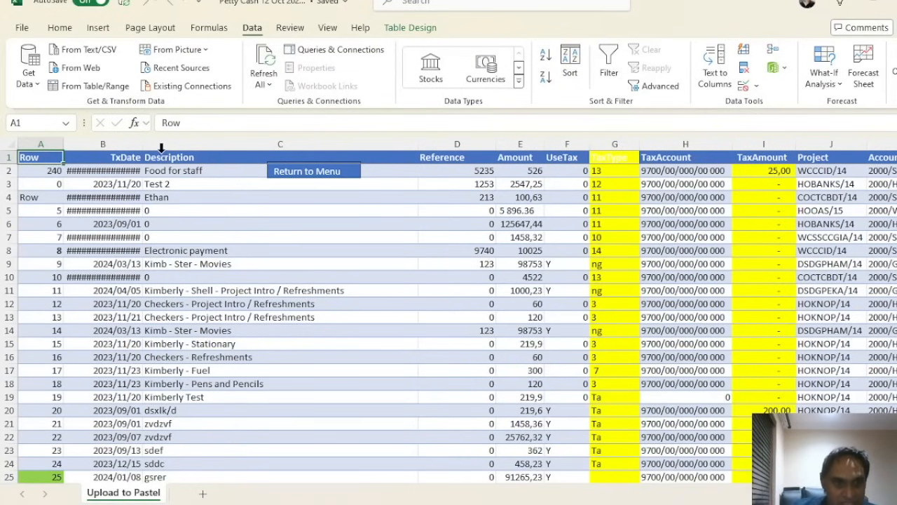
Widen the TxDate column to about 147 pixels, then return to the Petty Cash menu
{"action": "double_click", "coordinate": [144, 146]}
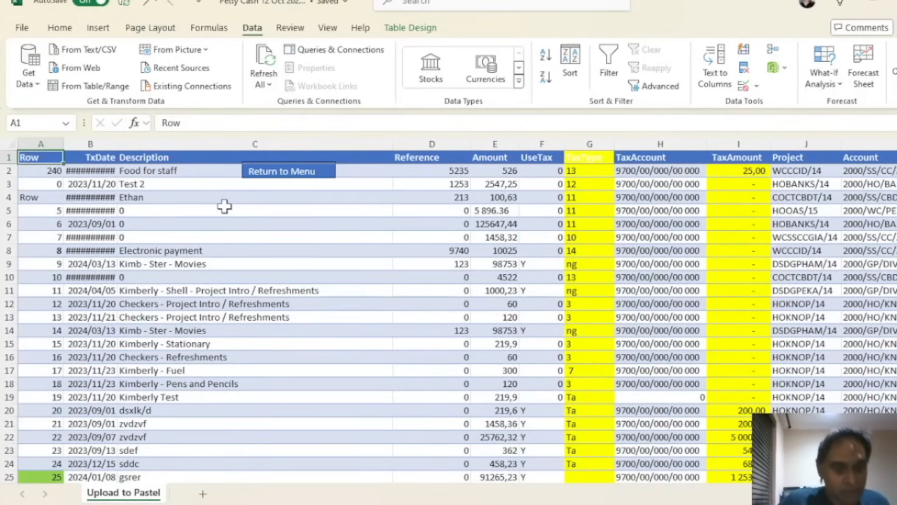
{"action": "left_click_drag", "start_coordinate": [119, 144], "coordinate": [134, 144]}
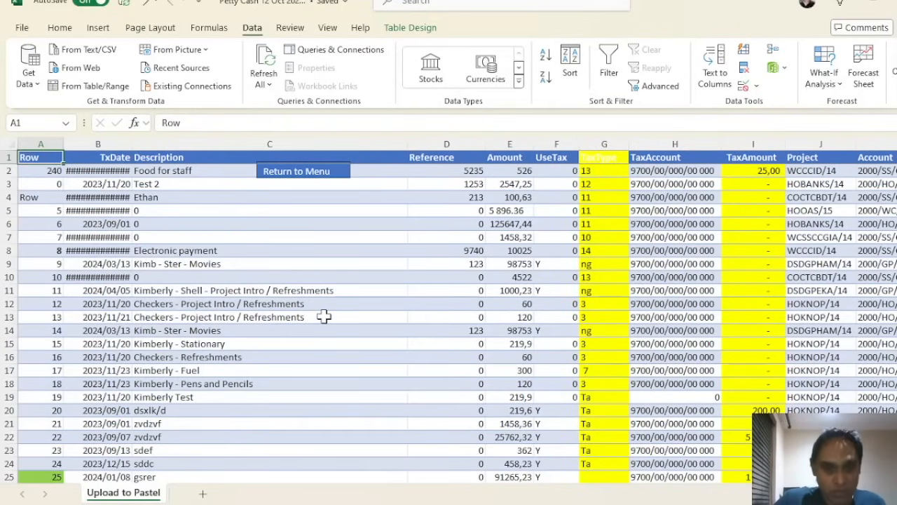
{"action": "left_click", "coordinate": [321, 174]}
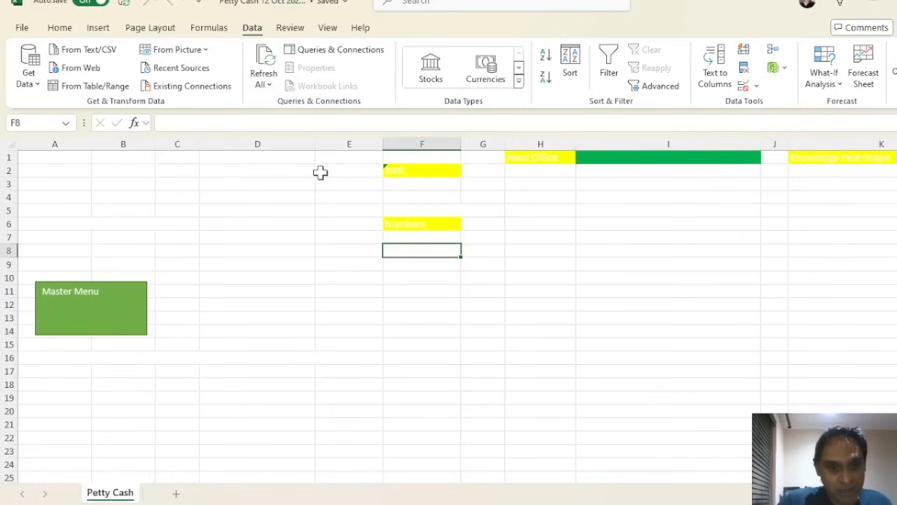
Verify the Head: Finance user ID in the petty cash system and choose Enter New Transactions
{"action": "left_click", "coordinate": [110, 316]}
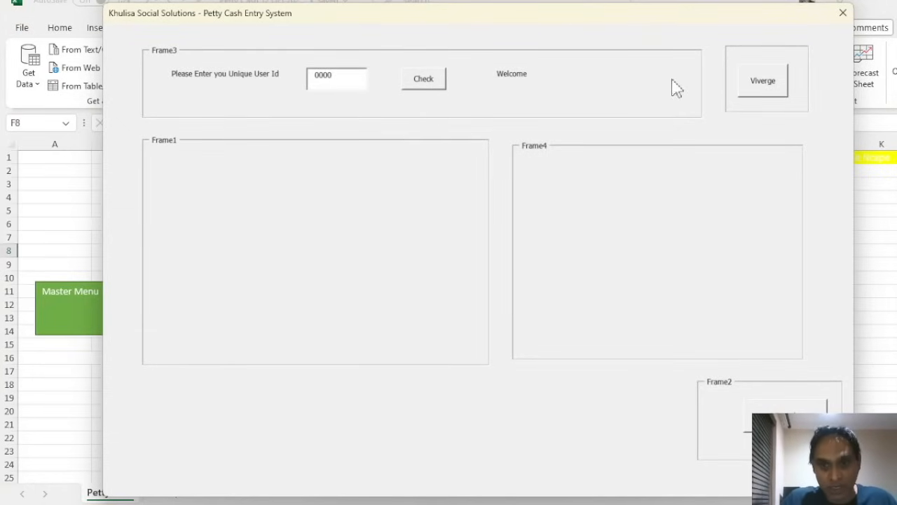
{"action": "left_click", "coordinate": [764, 91]}
{"action": "left_click", "coordinate": [441, 89]}
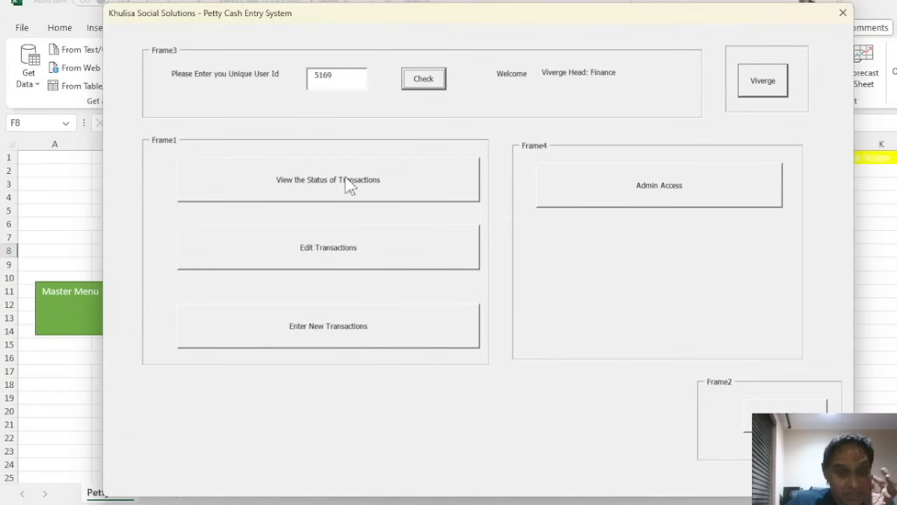
{"action": "left_click", "coordinate": [336, 334]}
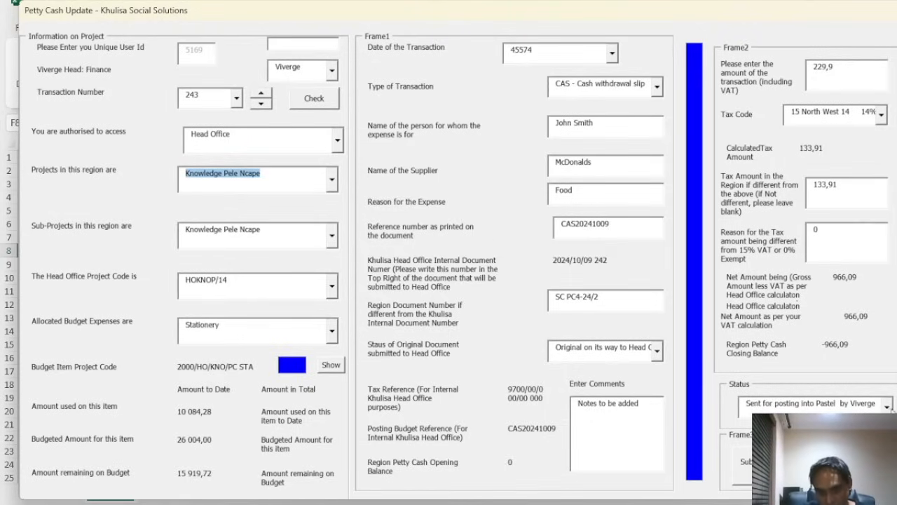
{"action": "left_click", "coordinate": [887, 407]}
{"action": "left_click", "coordinate": [860, 404]}
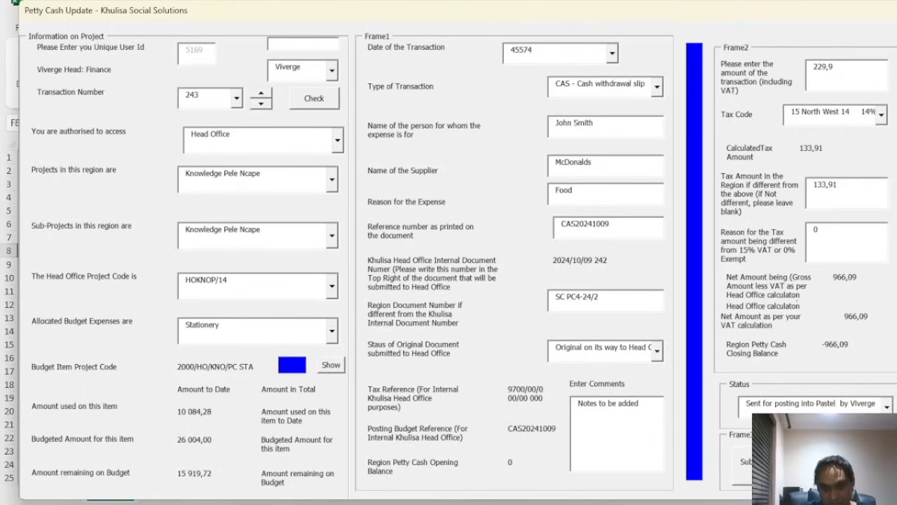
{"action": "left_click", "coordinate": [861, 403]}
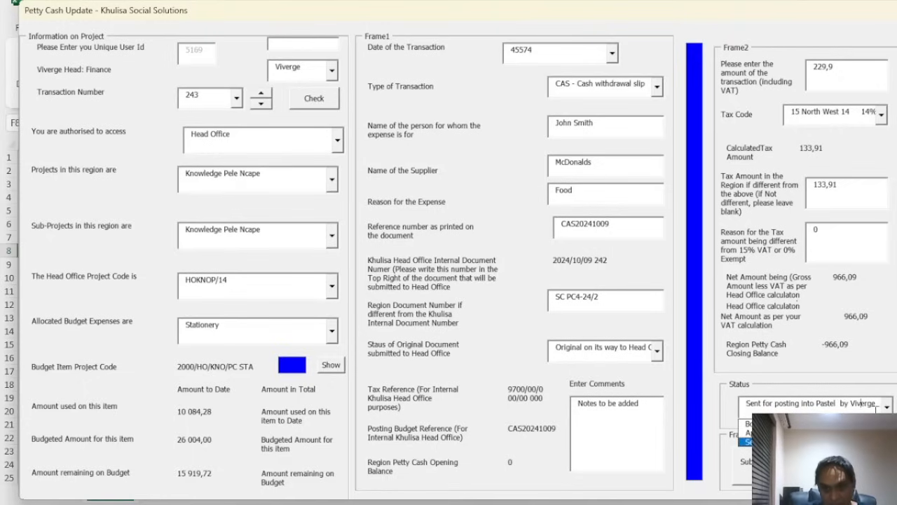
{"action": "key", "text": "Return"}
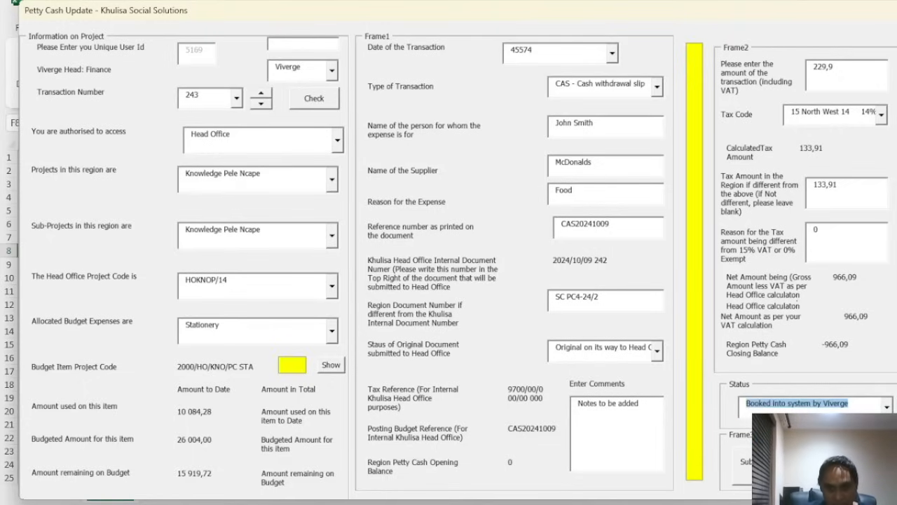
{"action": "left_click", "coordinate": [887, 406]}
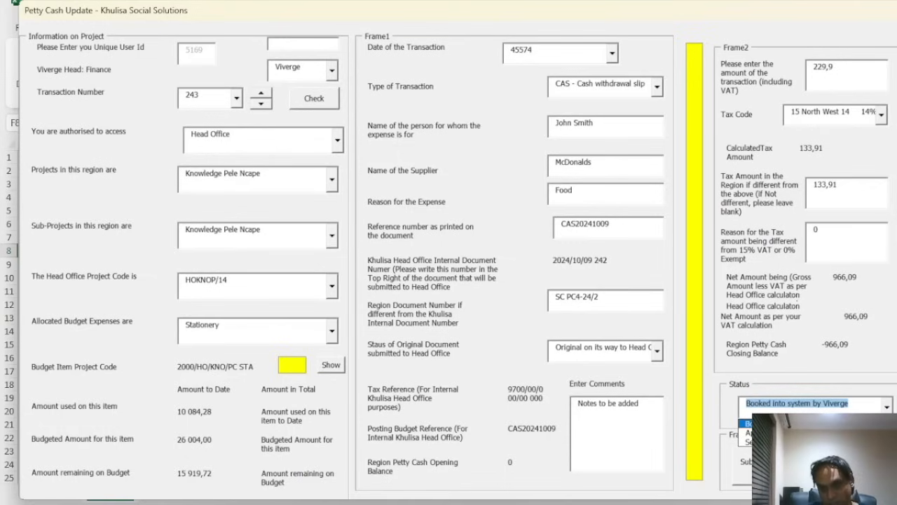
{"action": "left_click", "coordinate": [747, 433]}
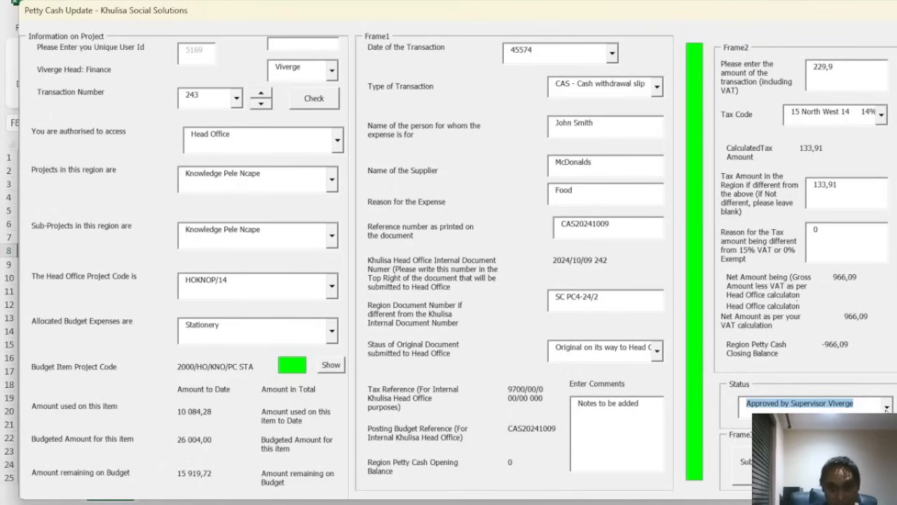
{"action": "left_click", "coordinate": [888, 406]}
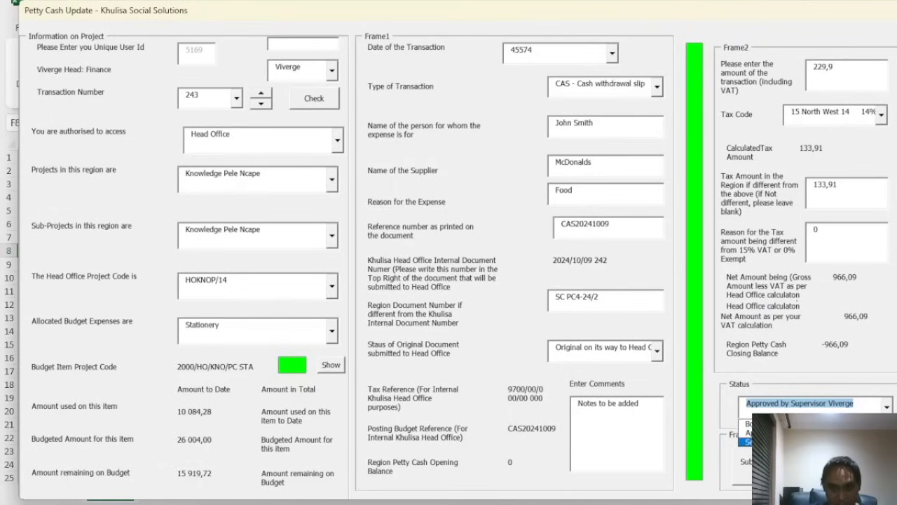
{"action": "left_click", "coordinate": [827, 442]}
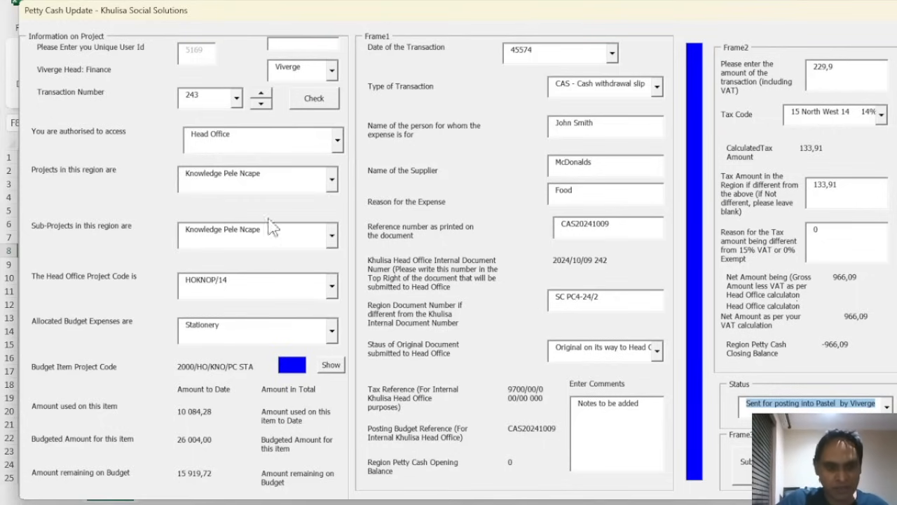
Set the form to Western Cape, Diversion project, DSD WC Community Courts, code DSDWCCOM/14
{"action": "left_click", "coordinate": [337, 141]}
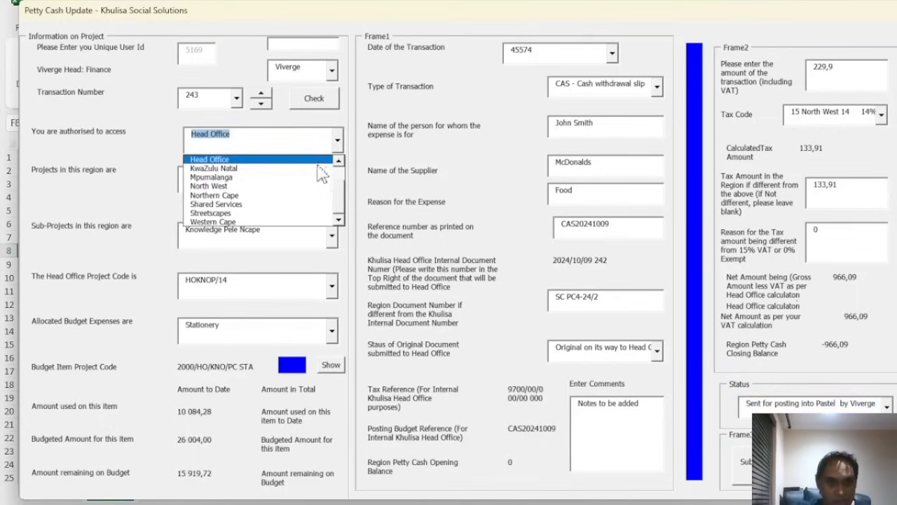
{"action": "left_click", "coordinate": [312, 223]}
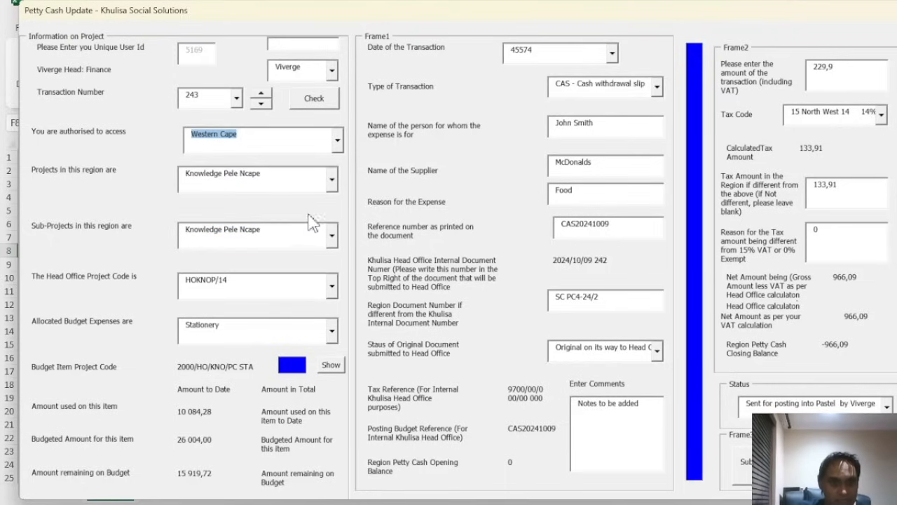
{"action": "left_click", "coordinate": [332, 180]}
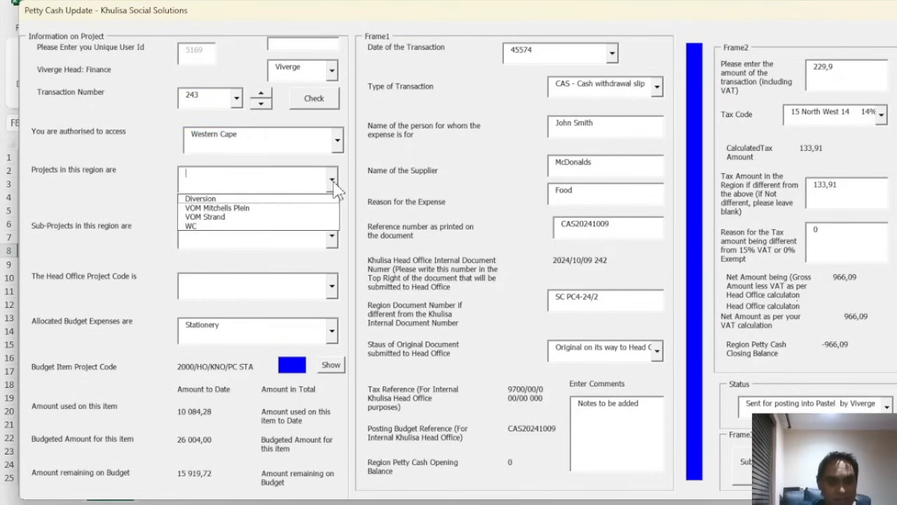
{"action": "left_click", "coordinate": [301, 199]}
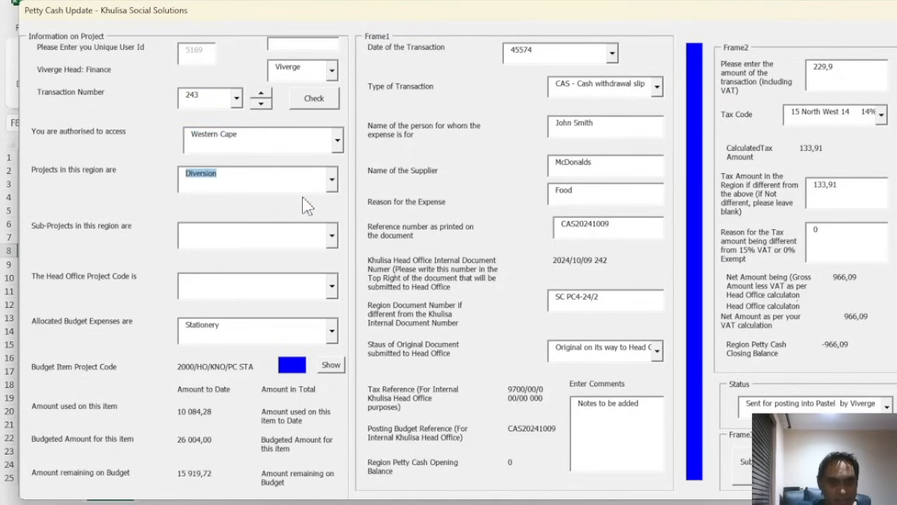
{"action": "left_click", "coordinate": [333, 238]}
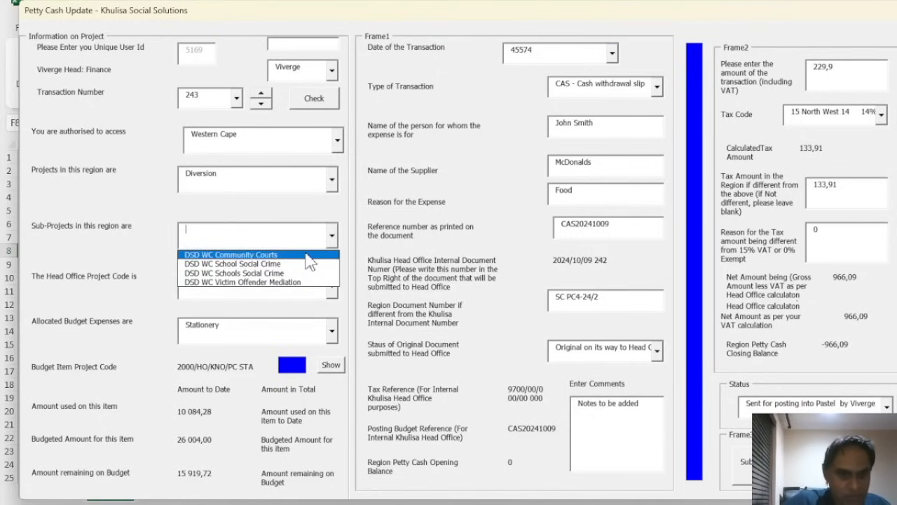
{"action": "left_click", "coordinate": [309, 257]}
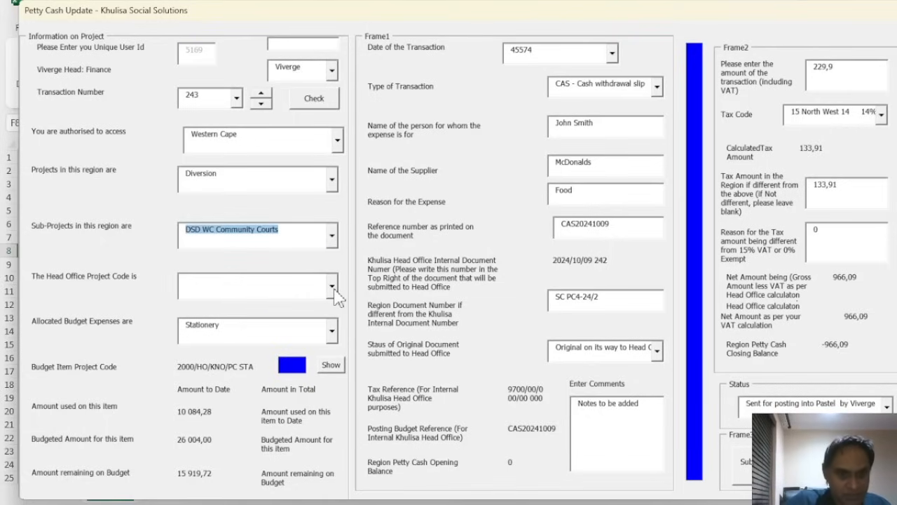
{"action": "left_click", "coordinate": [332, 287]}
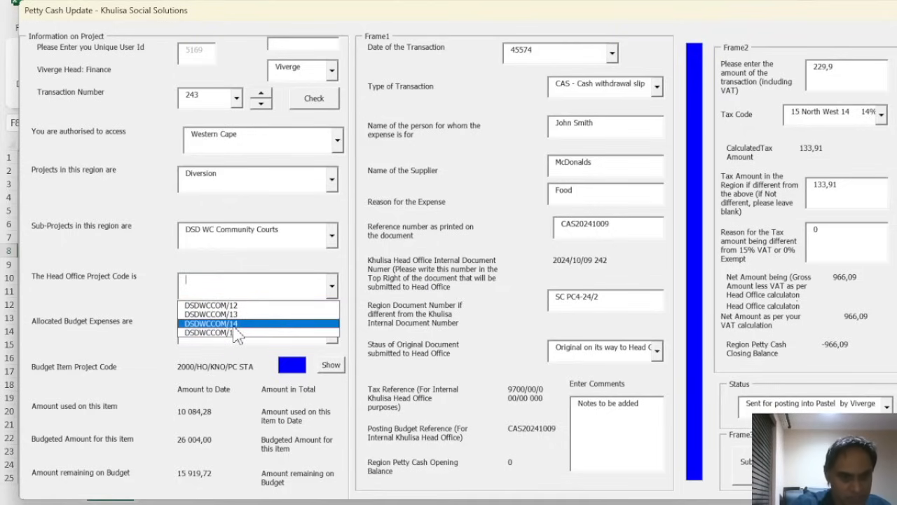
{"action": "left_click", "coordinate": [236, 325]}
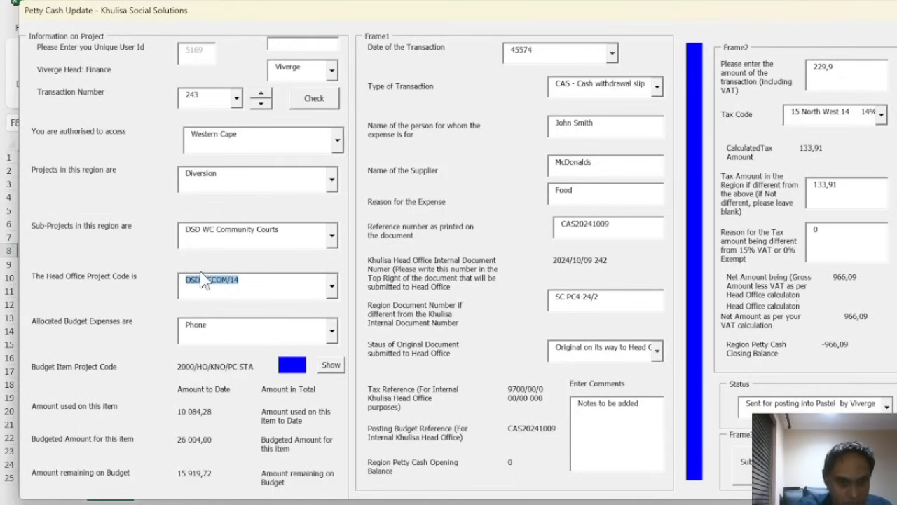
Try Social Worker, then Phone, Airtime & Internet as expense category, keeping code DSDWCCOM/14
{"action": "left_click", "coordinate": [332, 334]}
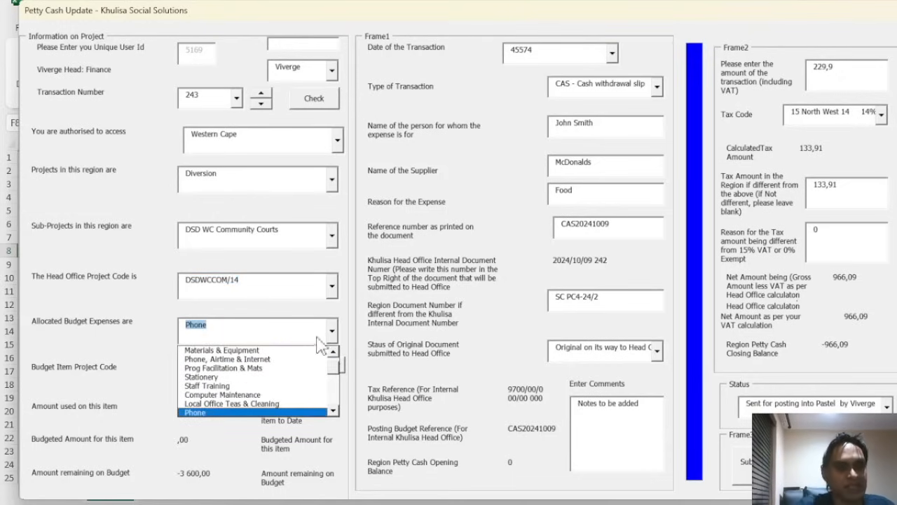
{"action": "left_click", "coordinate": [333, 368]}
{"action": "left_click", "coordinate": [323, 403]}
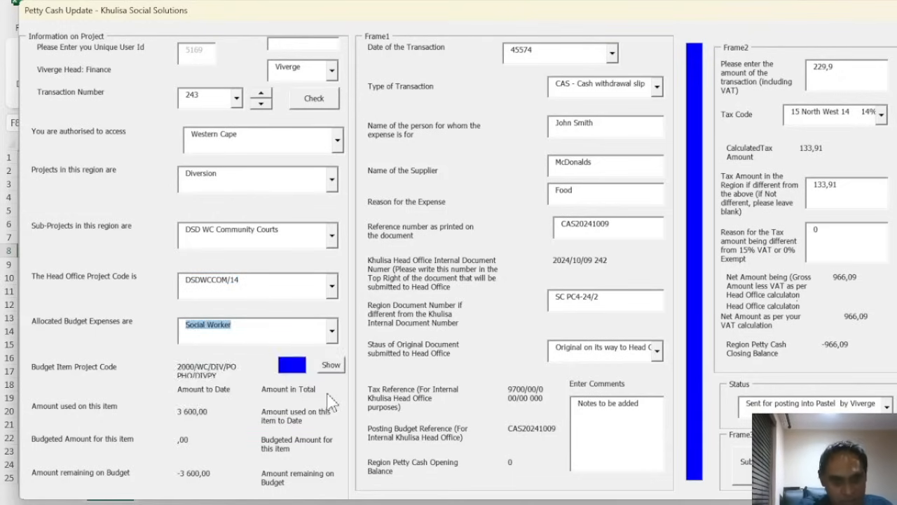
{"action": "left_click", "coordinate": [333, 330]}
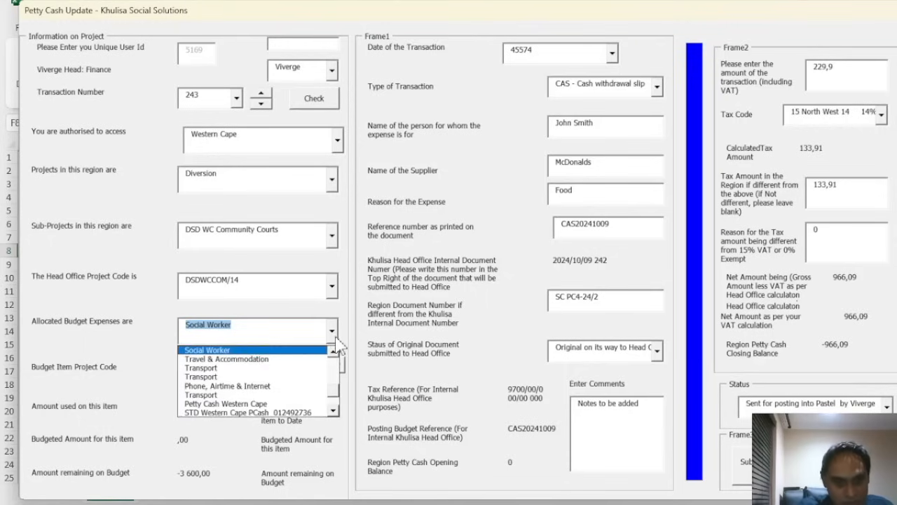
{"action": "left_click", "coordinate": [295, 385]}
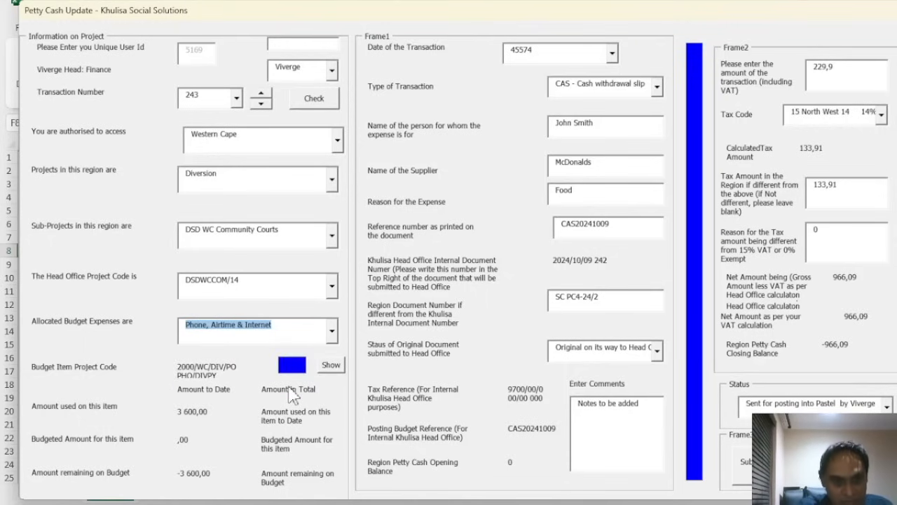
{"action": "left_click", "coordinate": [321, 295]}
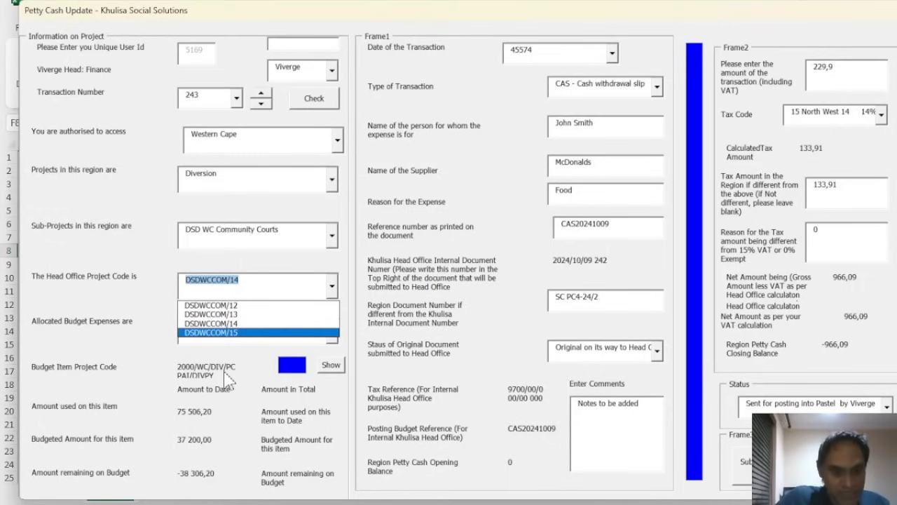
{"action": "left_click", "coordinate": [258, 325]}
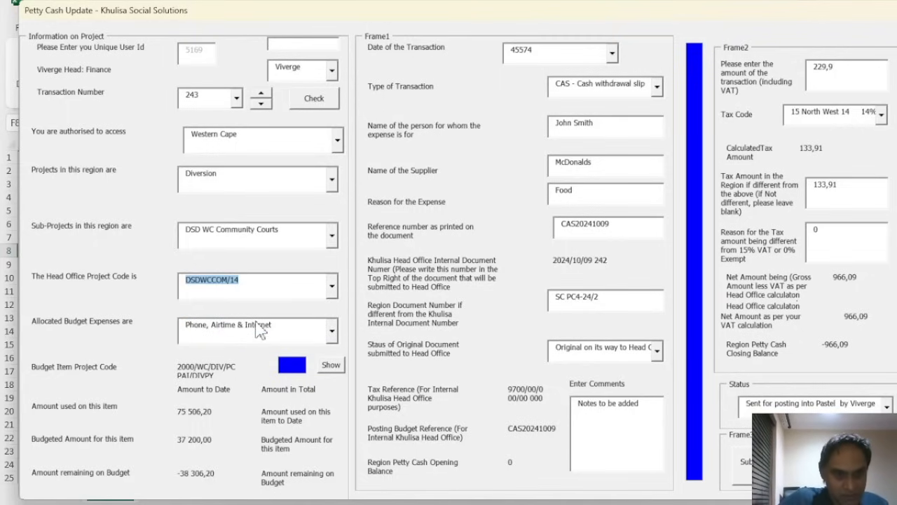
Choose Stationery as the budget expense, show its budget figures, and date it 2024/10/10
{"action": "left_click", "coordinate": [330, 331]}
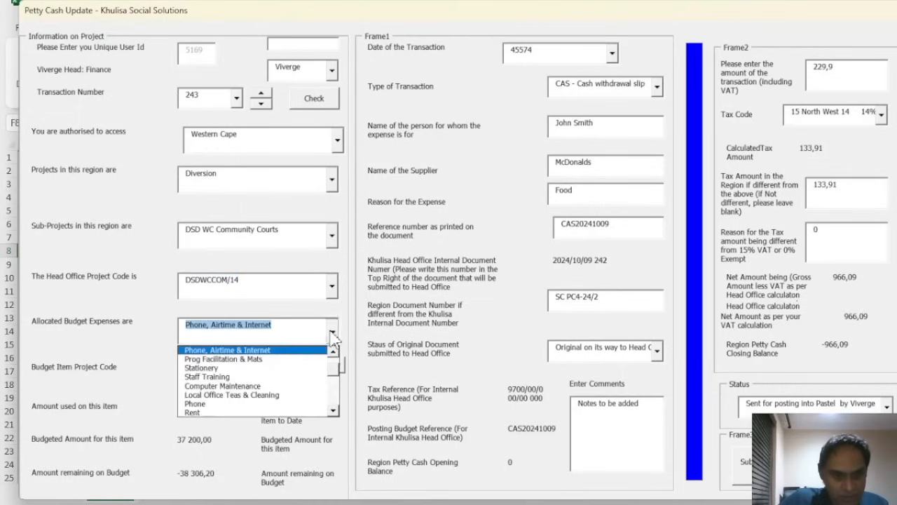
{"action": "left_click", "coordinate": [294, 368]}
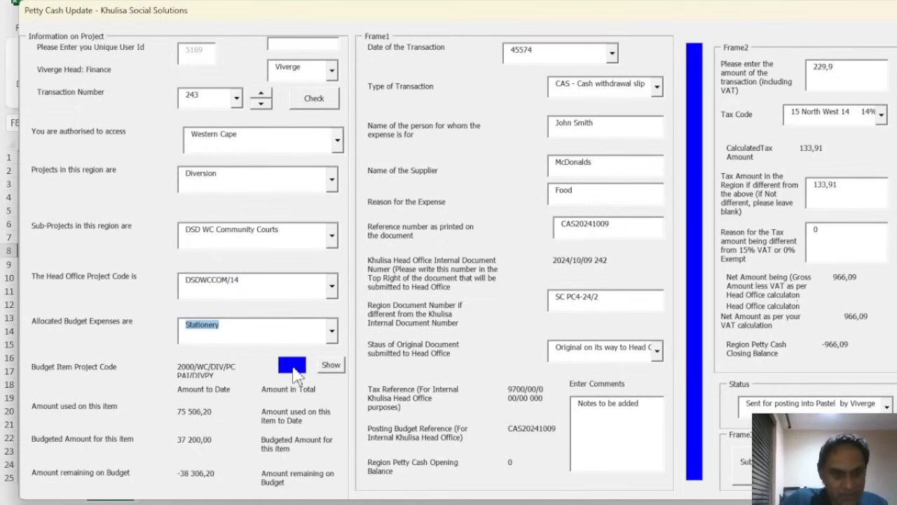
{"action": "left_click", "coordinate": [330, 366]}
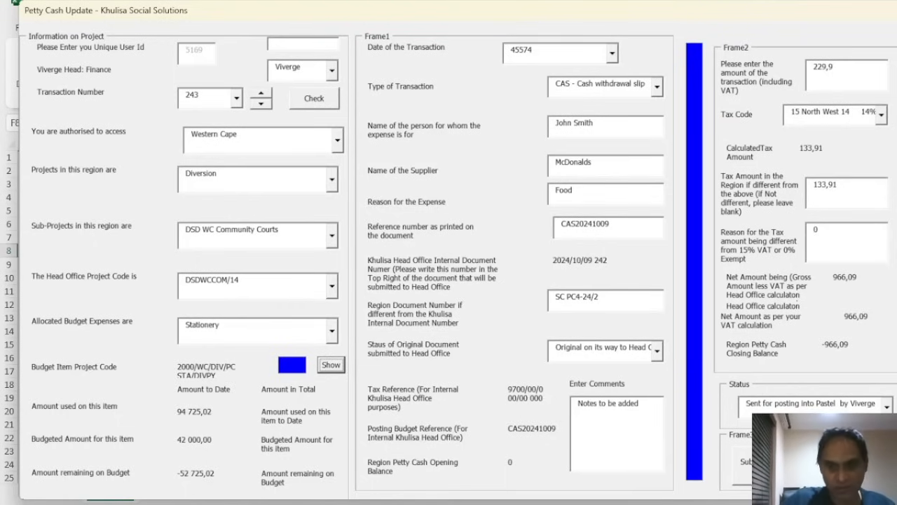
{"action": "left_click", "coordinate": [612, 53]}
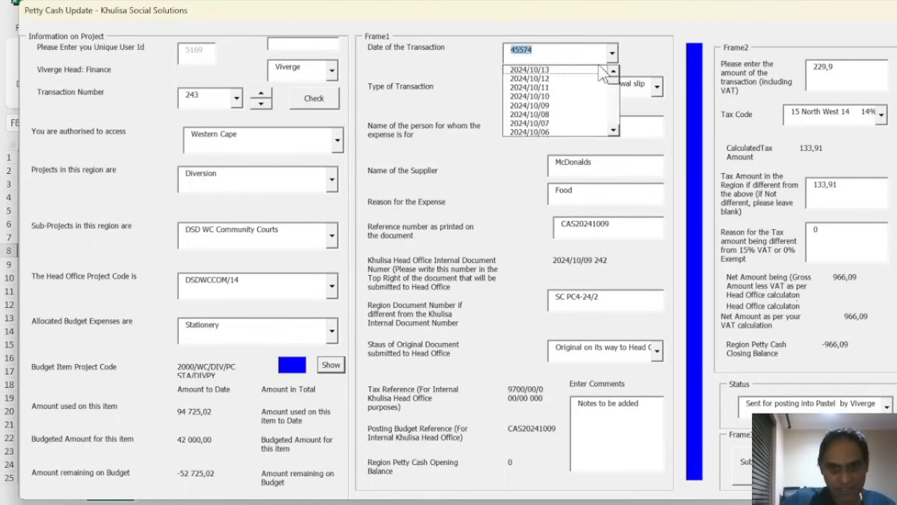
{"action": "left_click", "coordinate": [580, 97]}
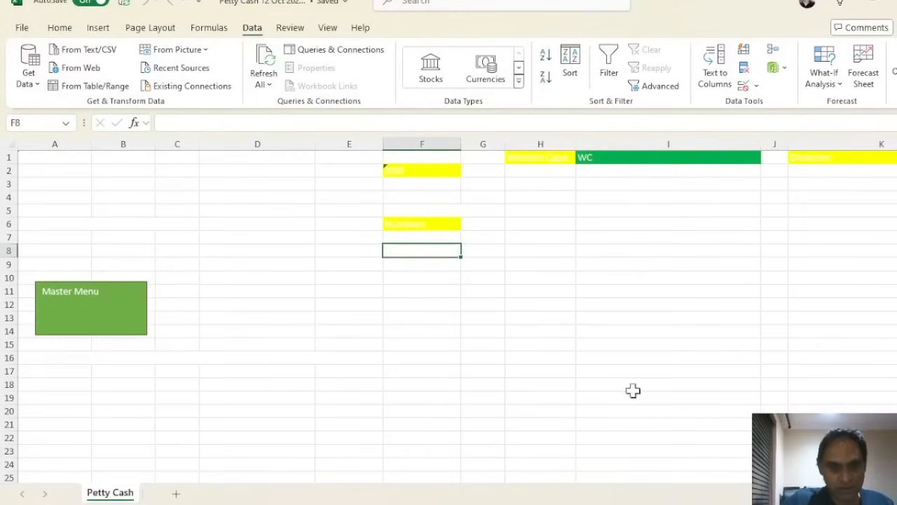
Close the transaction form to return to the Petty Cash worksheet
{"action": "left_click", "coordinate": [341, 307]}
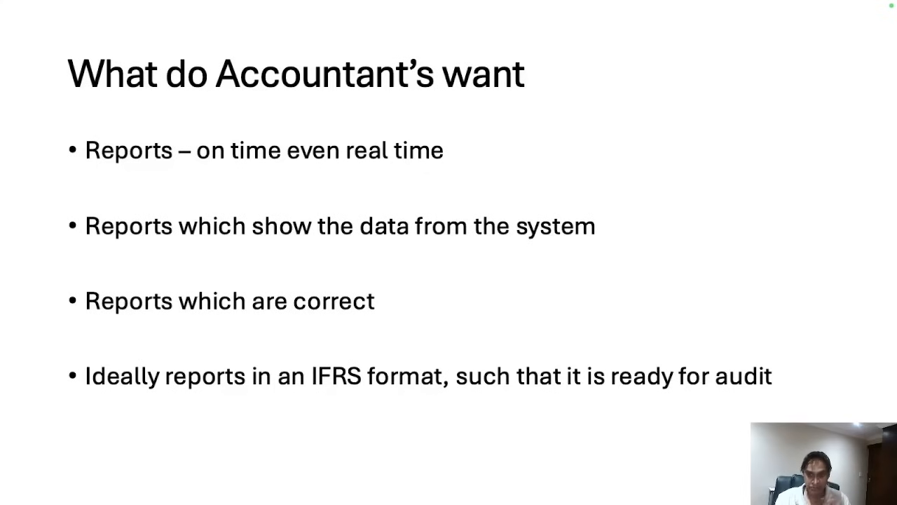
Advance the presentation to the next slide, titled Impossible
{"action": "key", "text": "Right"}
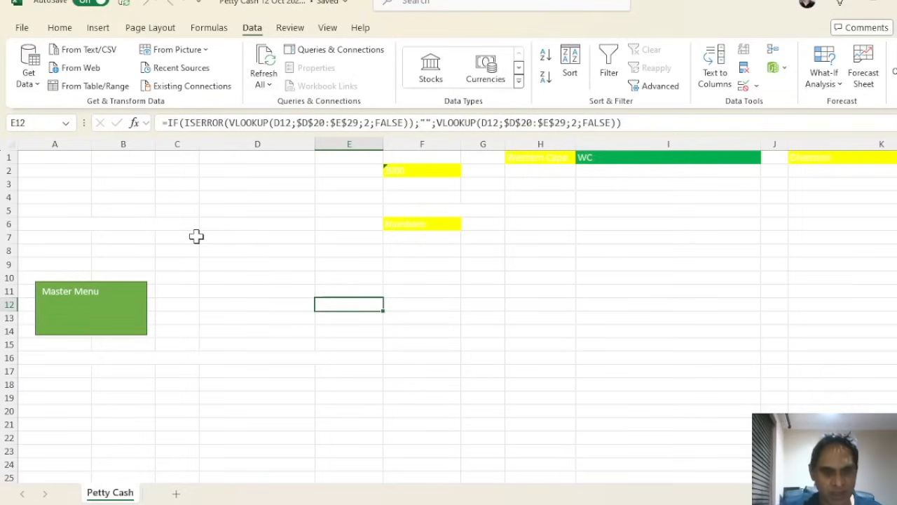
Open the Master Menu, log in with the stored user id, and open View the Status of Transactions
{"action": "left_click", "coordinate": [119, 308]}
{"action": "left_click", "coordinate": [761, 88]}
{"action": "left_click", "coordinate": [428, 82]}
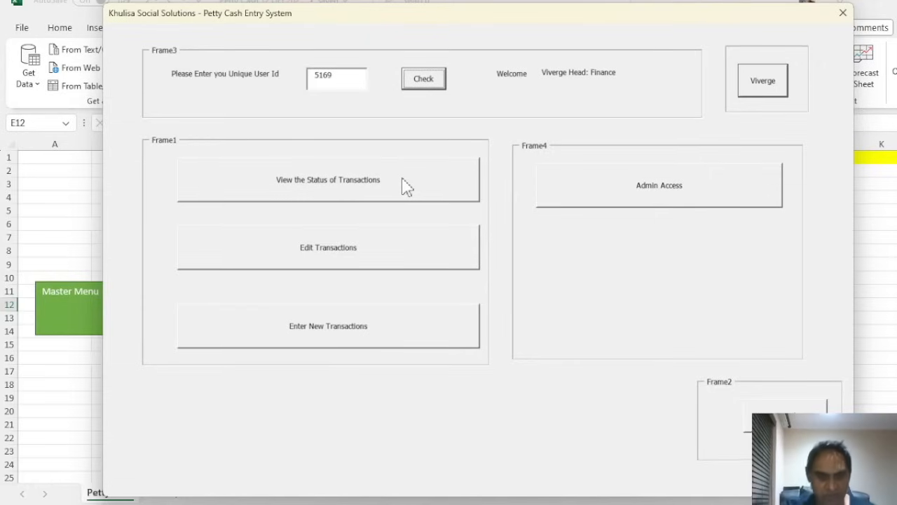
{"action": "left_click", "coordinate": [379, 189]}
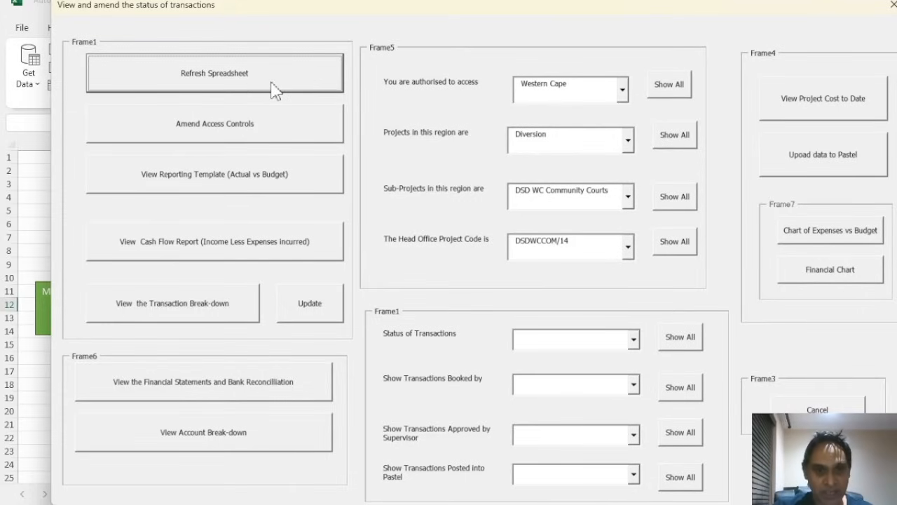
Switch the region to Head Office and choose project Knowledge Pele Ncape
{"action": "left_click", "coordinate": [623, 90]}
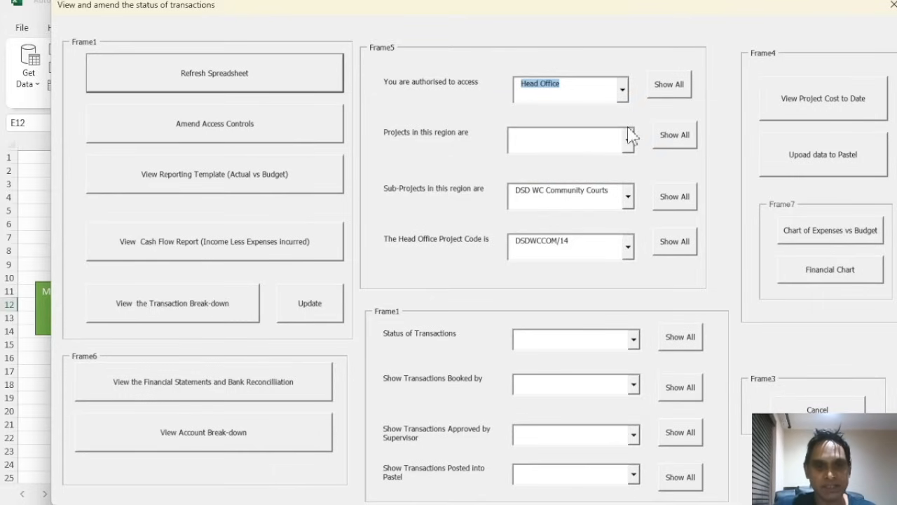
{"action": "left_click", "coordinate": [628, 144]}
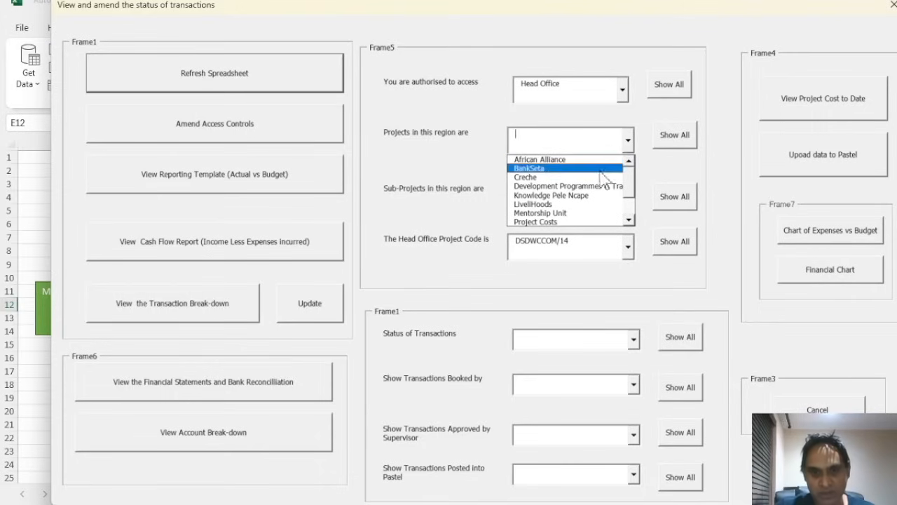
{"action": "left_click", "coordinate": [589, 197]}
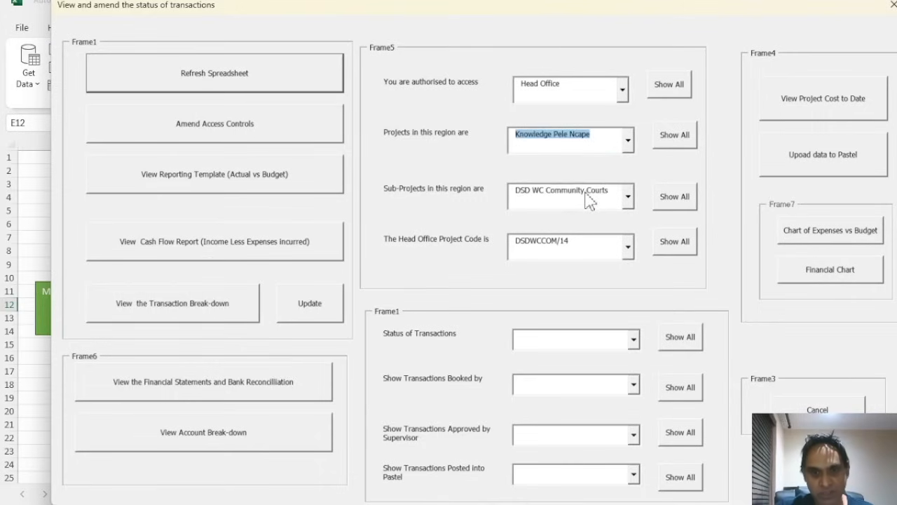
{"action": "left_click", "coordinate": [629, 198]}
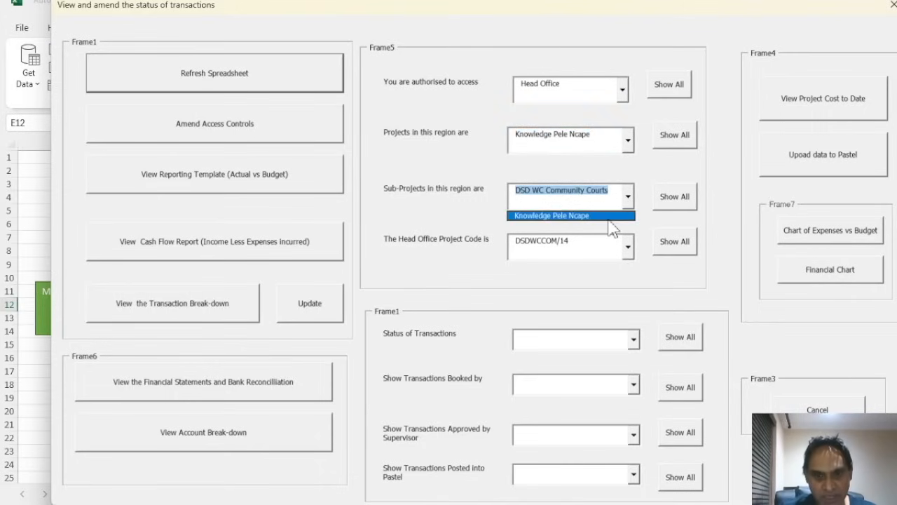
{"action": "left_click", "coordinate": [628, 248]}
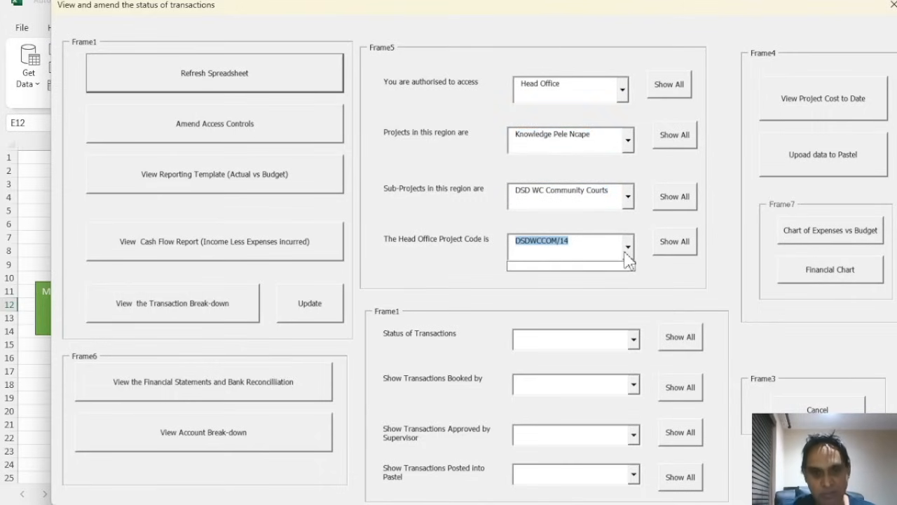
{"action": "left_click", "coordinate": [625, 252]}
{"action": "left_click", "coordinate": [627, 248]}
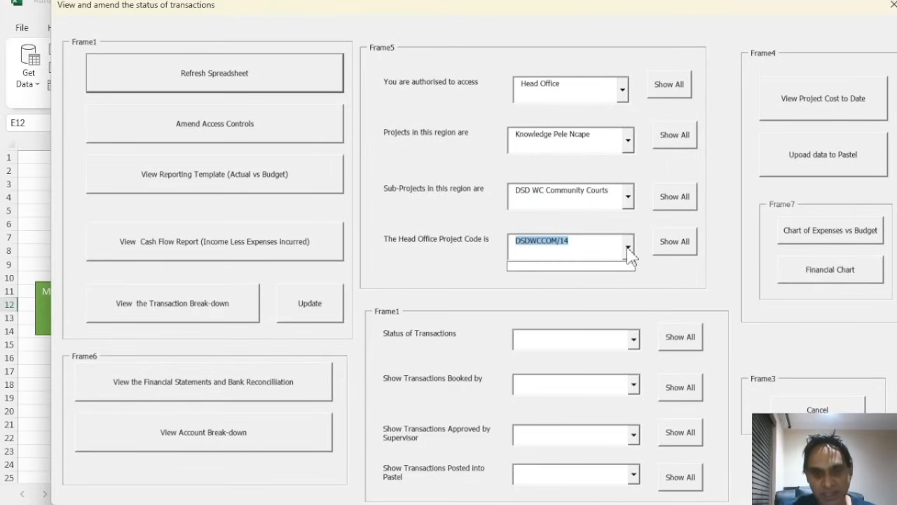
{"action": "left_click", "coordinate": [627, 249]}
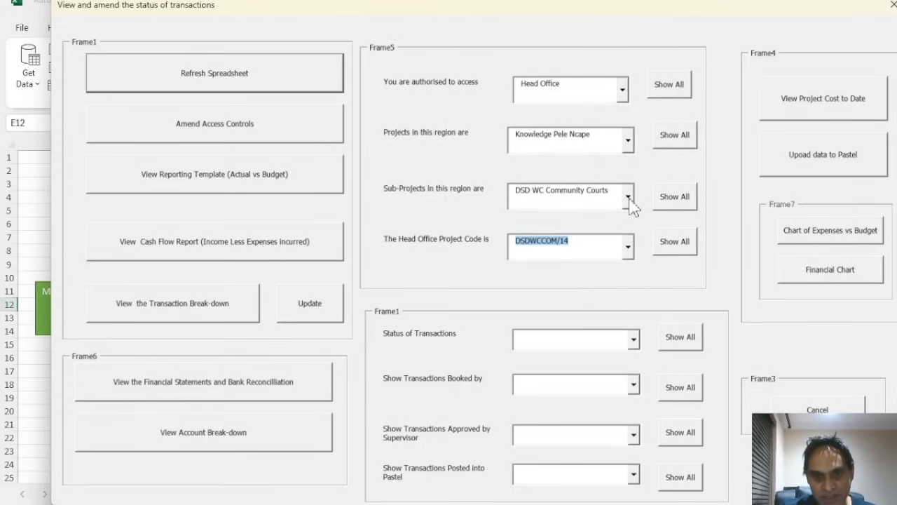
Choose sub-project Knowledge Pele Ncape and project code HOKNOP/14
{"action": "left_click", "coordinate": [628, 199]}
{"action": "left_click", "coordinate": [592, 217]}
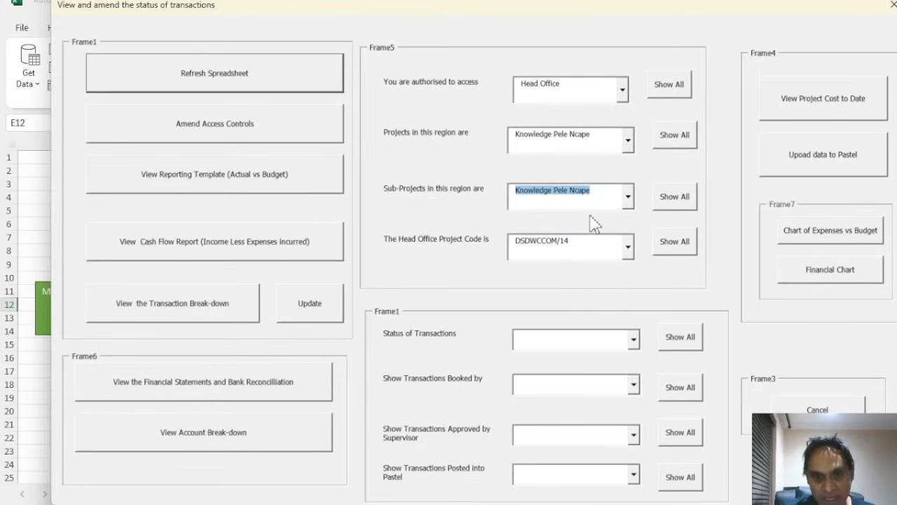
{"action": "left_click", "coordinate": [628, 249]}
{"action": "left_click", "coordinate": [567, 267]}
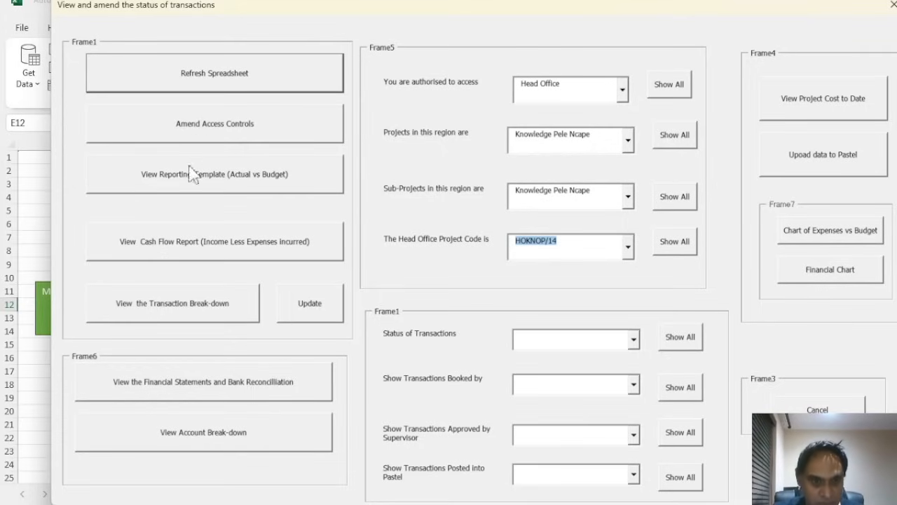
Apply the project filters with Update and close the status form
{"action": "left_click", "coordinate": [311, 309]}
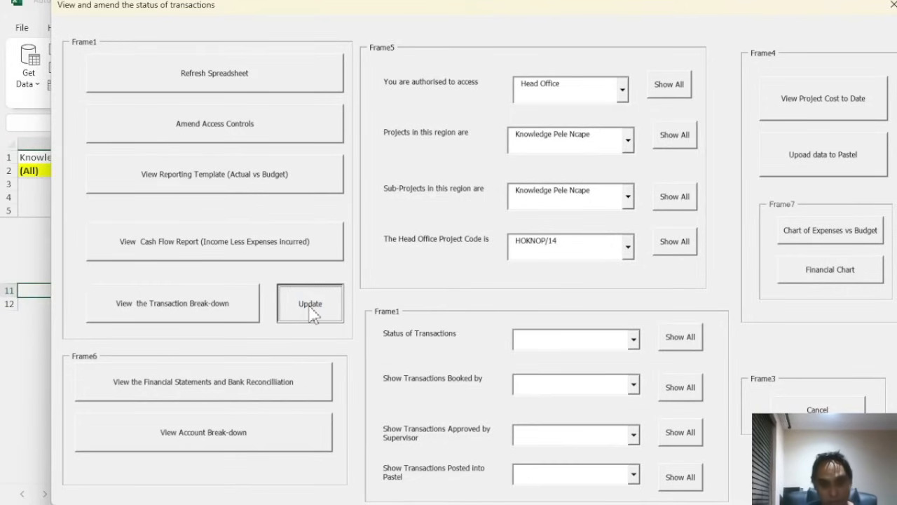
{"action": "left_click", "coordinate": [310, 306]}
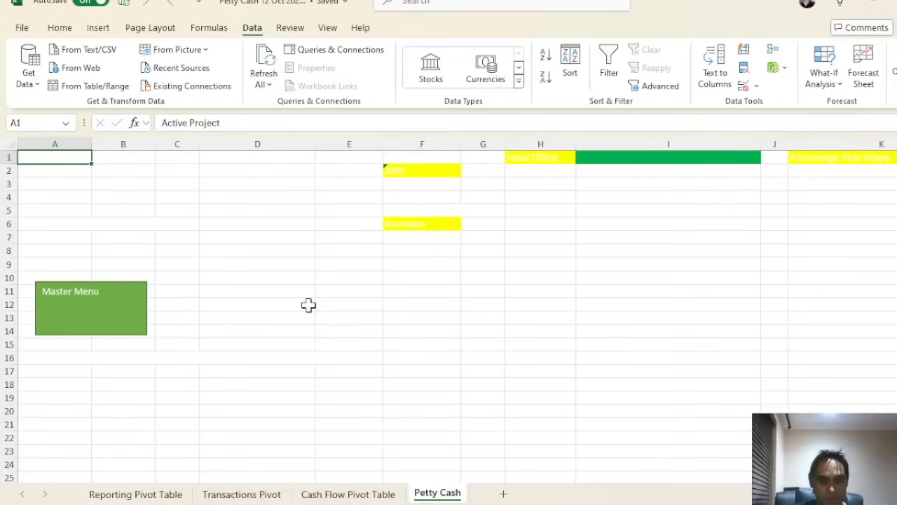
{"action": "left_click", "coordinate": [308, 305]}
Log back in through the Master Menu and open the Transaction Break-down pivot
{"action": "left_click", "coordinate": [131, 329]}
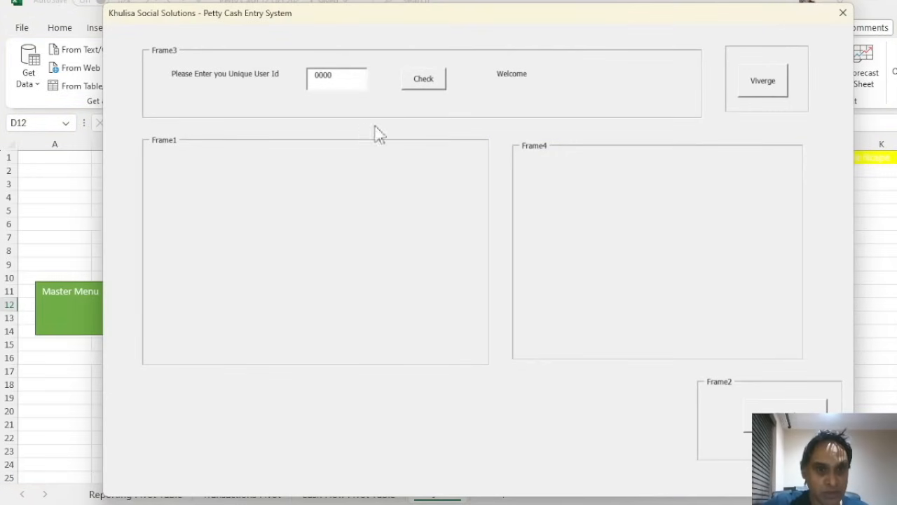
{"action": "left_click", "coordinate": [761, 90]}
{"action": "left_click", "coordinate": [434, 81]}
{"action": "left_click", "coordinate": [403, 183]}
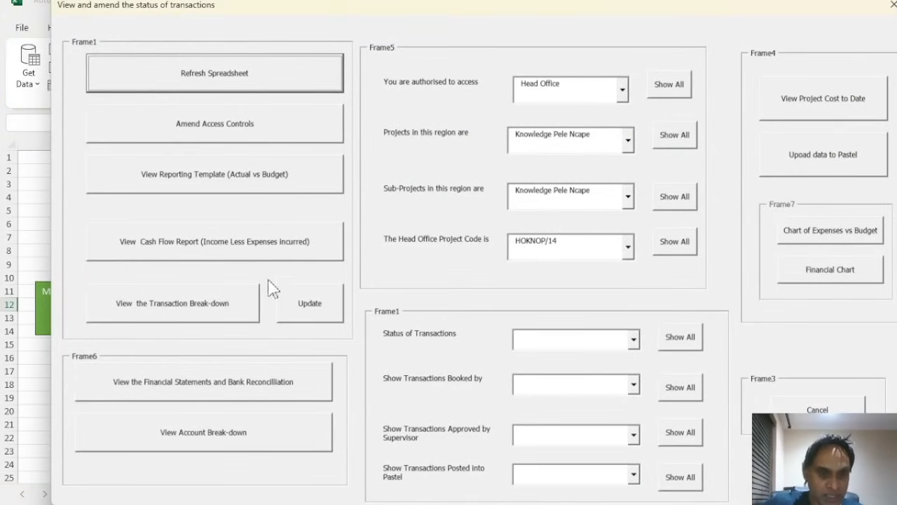
{"action": "left_click", "coordinate": [212, 309]}
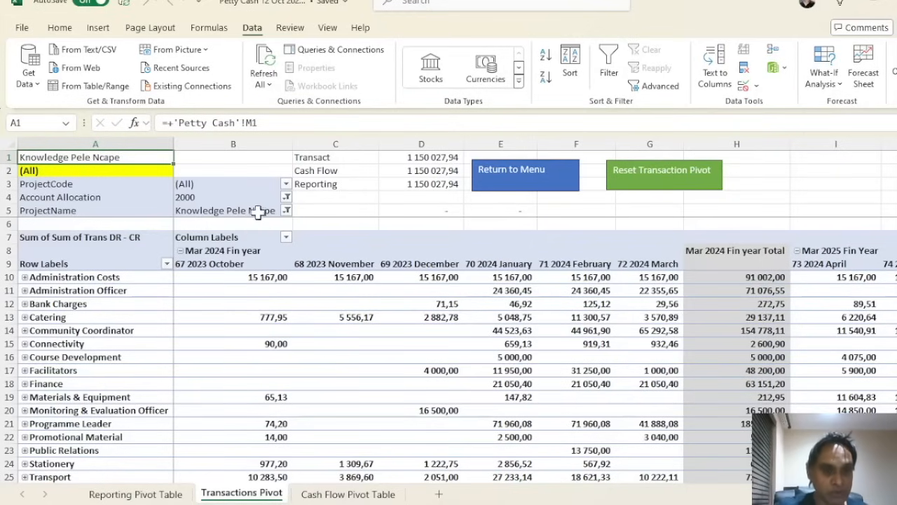
Compare the Transact, Cash Flow and Reporting totals in D1:D3, then expand Stationery
{"action": "left_click", "coordinate": [418, 159]}
{"action": "left_click_drag", "start_coordinate": [419, 158], "coordinate": [436, 184]}
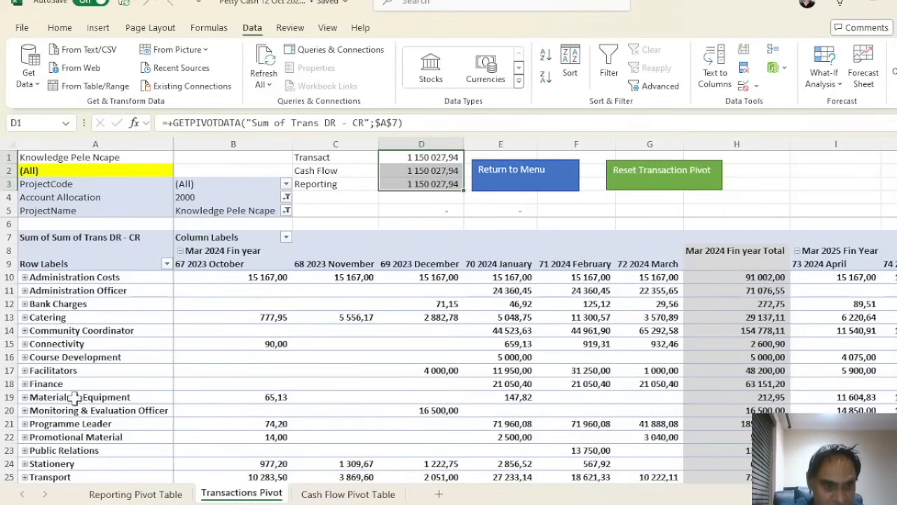
{"action": "scroll", "coordinate": [77, 386], "scroll_direction": "down", "scroll_amount": 2}
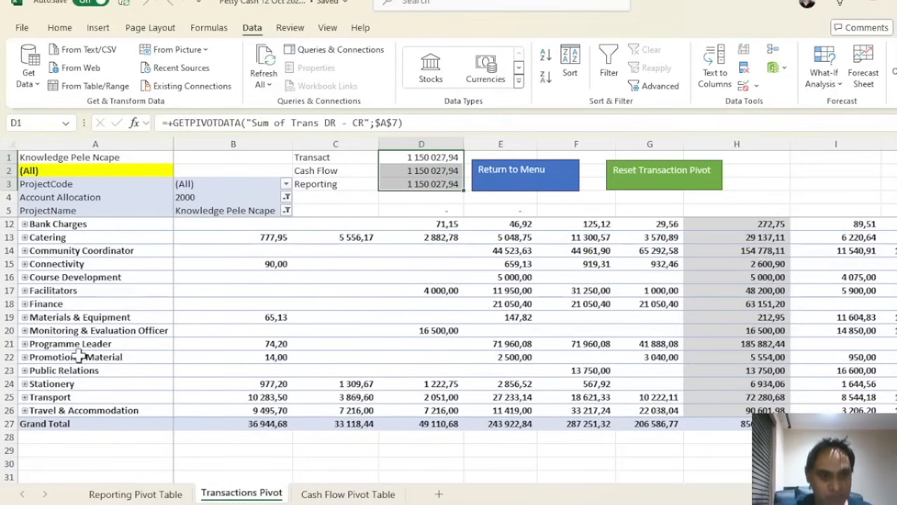
{"action": "scroll", "coordinate": [234, 252], "scroll_direction": "up", "scroll_amount": 2}
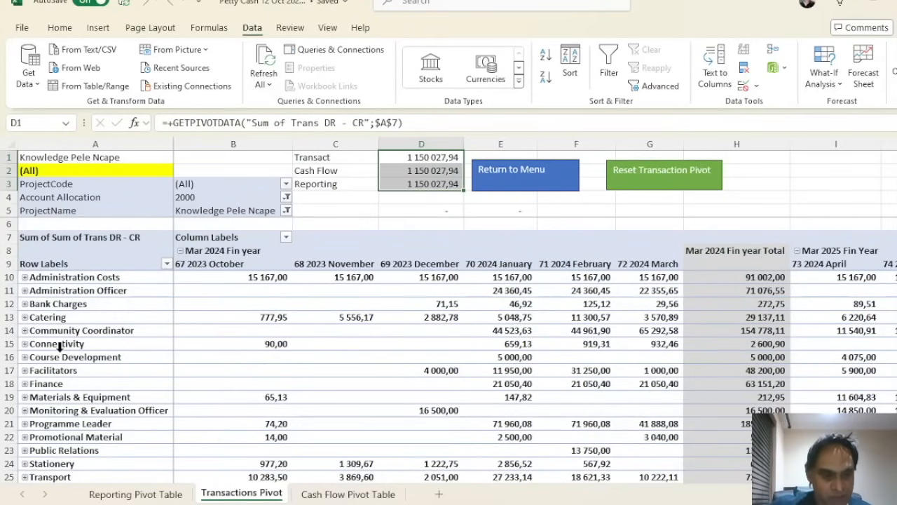
{"action": "scroll", "coordinate": [60, 348], "scroll_direction": "down", "scroll_amount": 1}
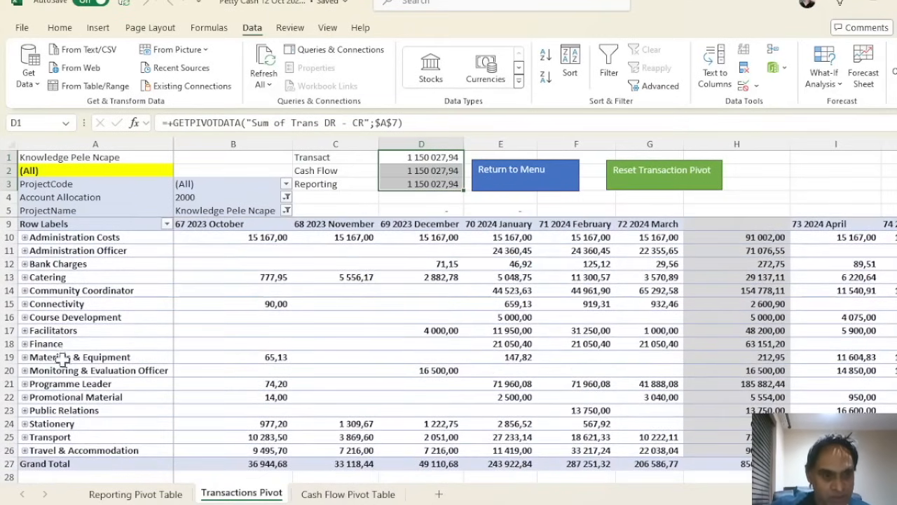
{"action": "left_click", "coordinate": [24, 424]}
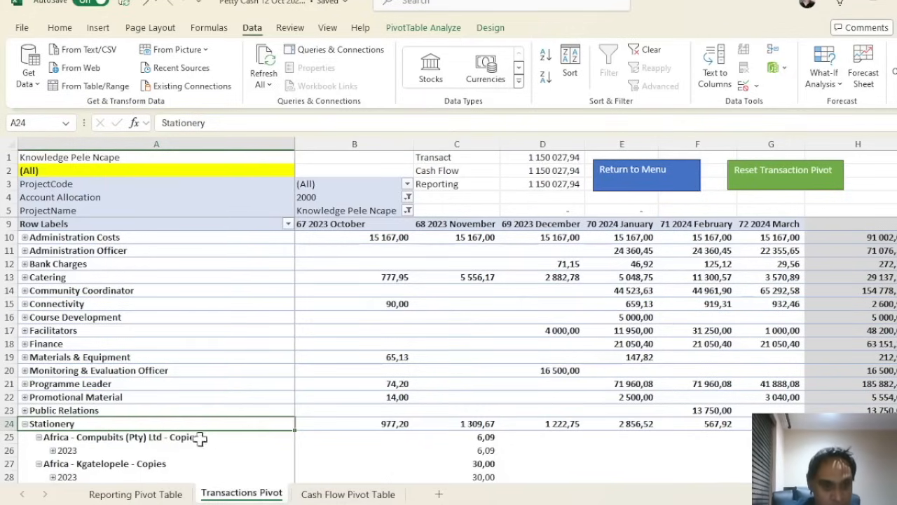
Expand Stationery's 2023 and November dates and check the 6,09 Compubits copies amount
{"action": "scroll", "coordinate": [174, 442], "scroll_direction": "down", "scroll_amount": 1}
{"action": "scroll", "coordinate": [175, 425], "scroll_direction": "down", "scroll_amount": 1}
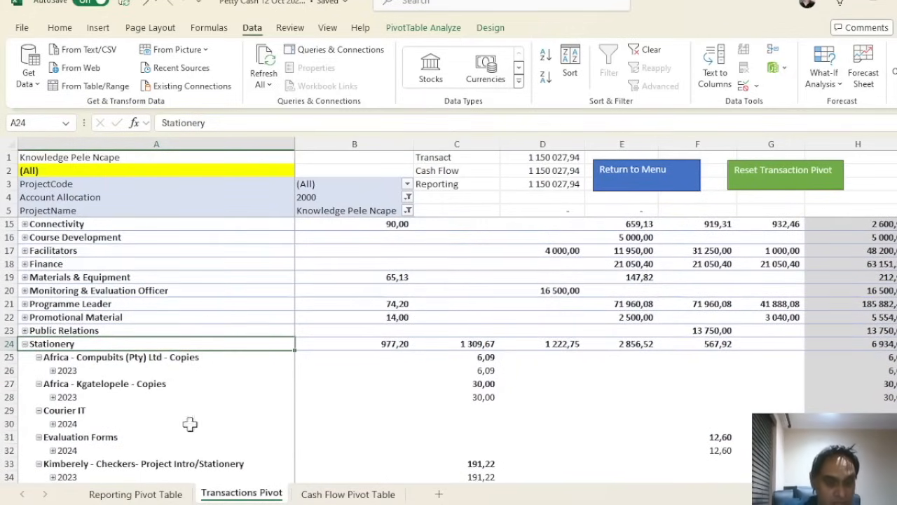
{"action": "left_click", "coordinate": [52, 370]}
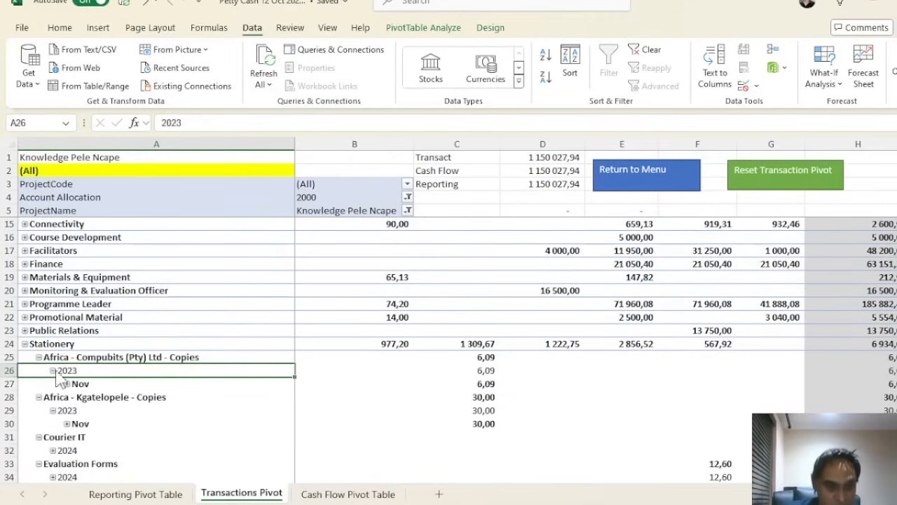
{"action": "left_click", "coordinate": [66, 384]}
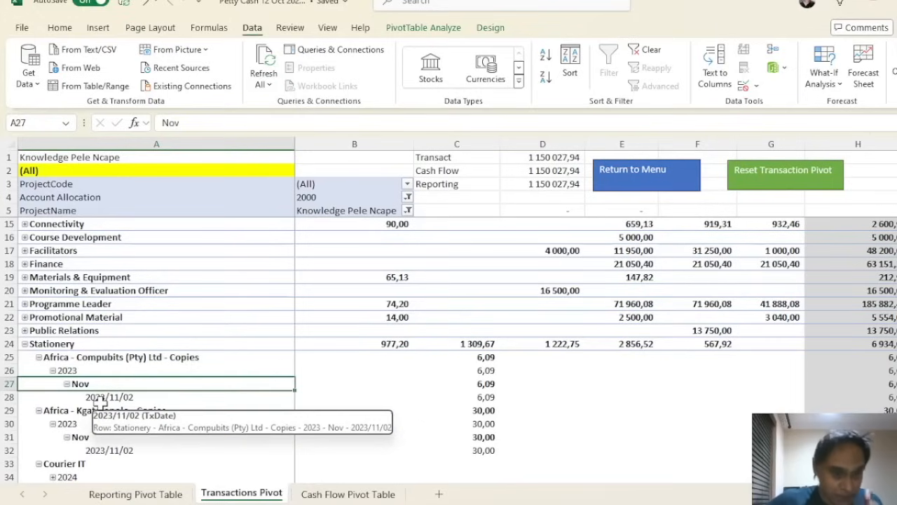
{"action": "left_click", "coordinate": [486, 395]}
Review the Transact, Cash Flow and Reporting reconciliation totals in C1:C3
{"action": "scroll", "coordinate": [371, 400], "scroll_direction": "down", "scroll_amount": 3}
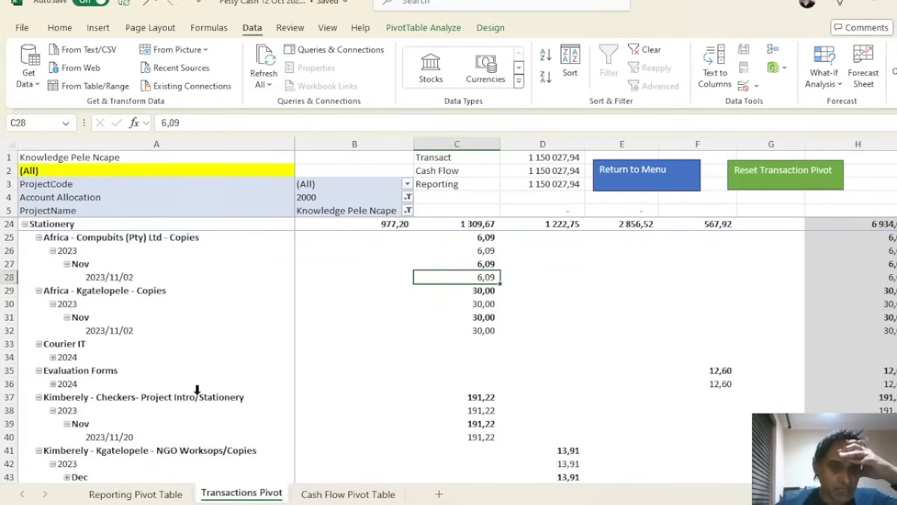
{"action": "scroll", "coordinate": [207, 386], "scroll_direction": "down", "scroll_amount": 2}
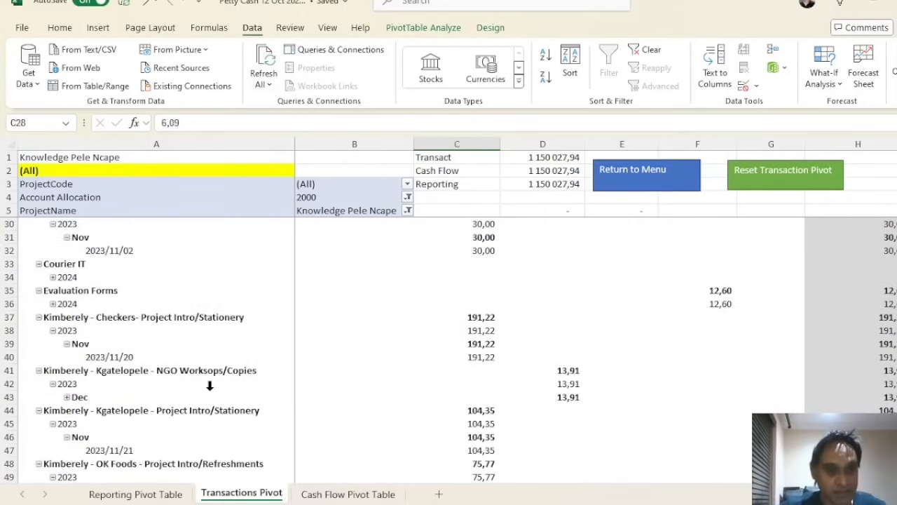
{"action": "scroll", "coordinate": [211, 385], "scroll_direction": "down", "scroll_amount": 3}
{"action": "scroll", "coordinate": [220, 390], "scroll_direction": "up", "scroll_amount": 11}
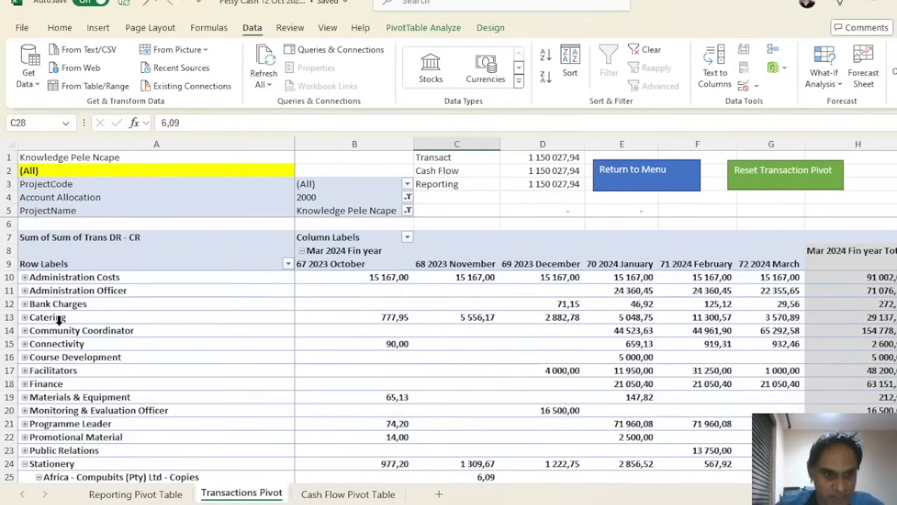
{"action": "left_click", "coordinate": [456, 155]}
{"action": "left_click", "coordinate": [466, 170]}
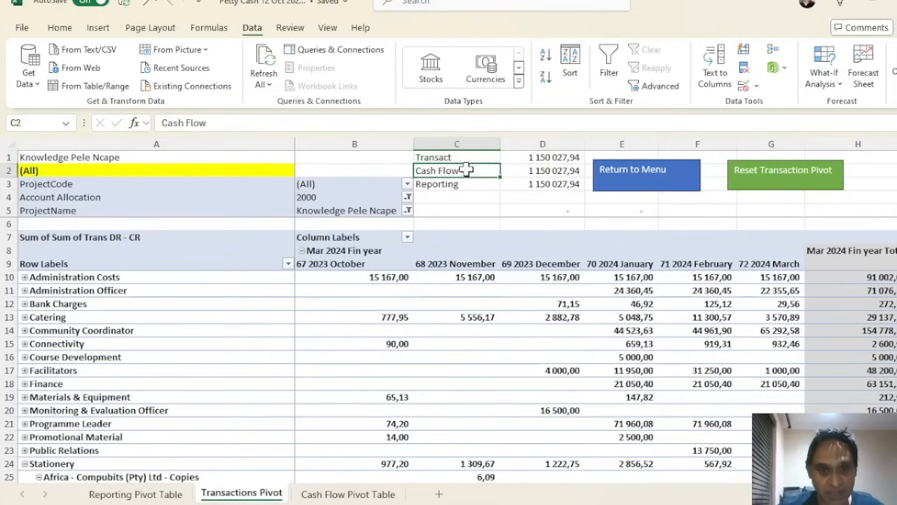
{"action": "left_click", "coordinate": [469, 184]}
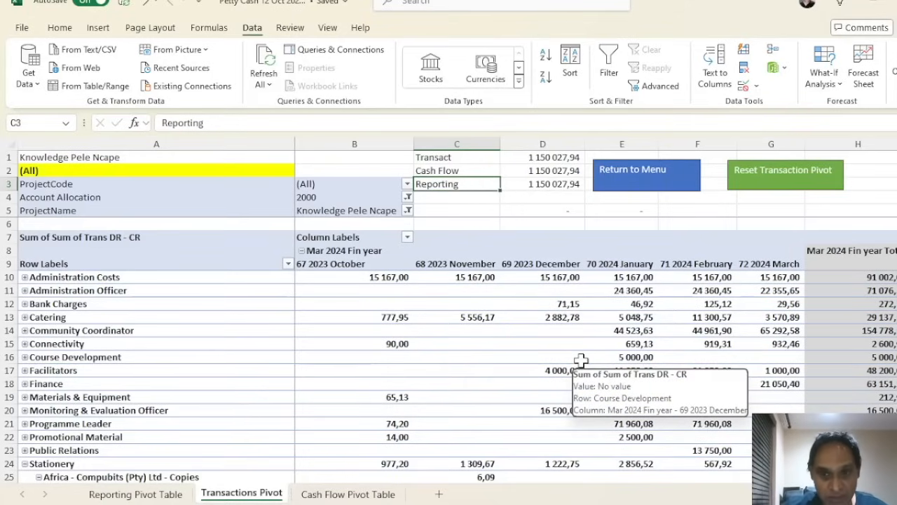
Return to the menu, log back in, and open the Reporting Template (Actual vs Budget) pivot
{"action": "left_click", "coordinate": [689, 184]}
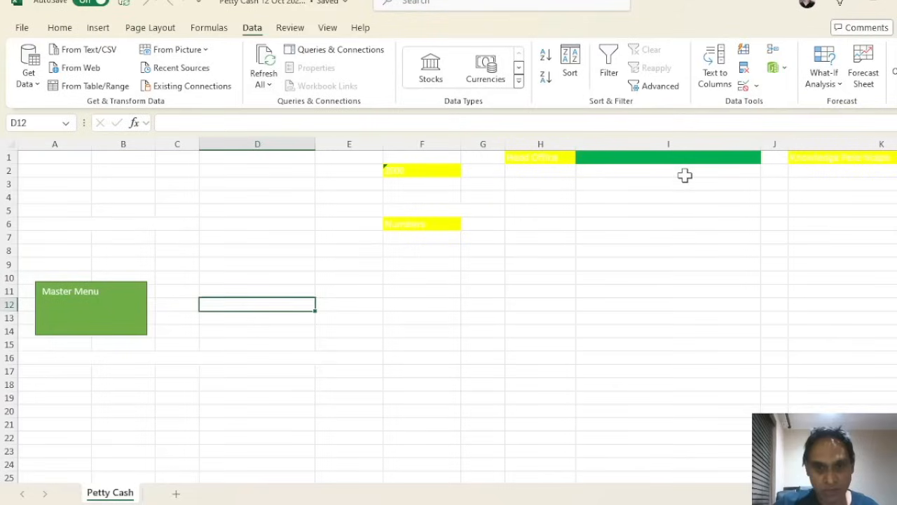
{"action": "left_click", "coordinate": [110, 313]}
{"action": "left_click", "coordinate": [753, 82]}
{"action": "left_click", "coordinate": [428, 88]}
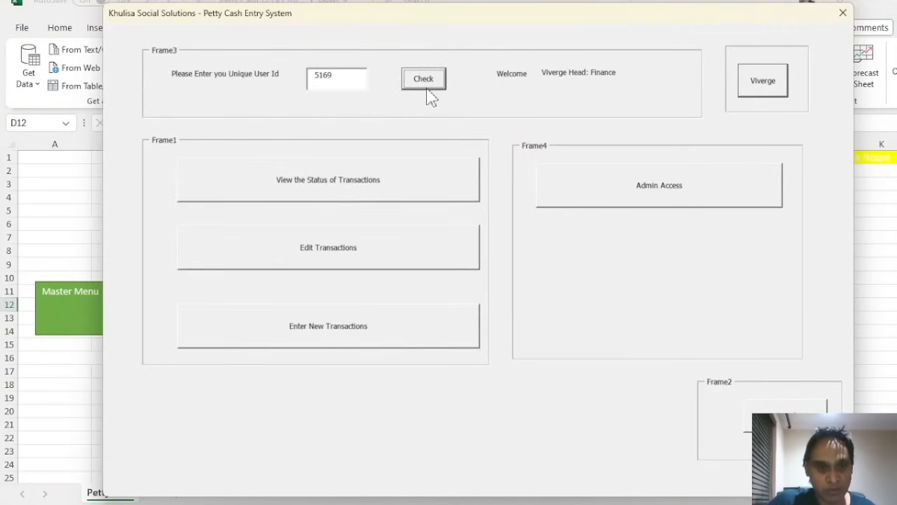
{"action": "left_click", "coordinate": [401, 174]}
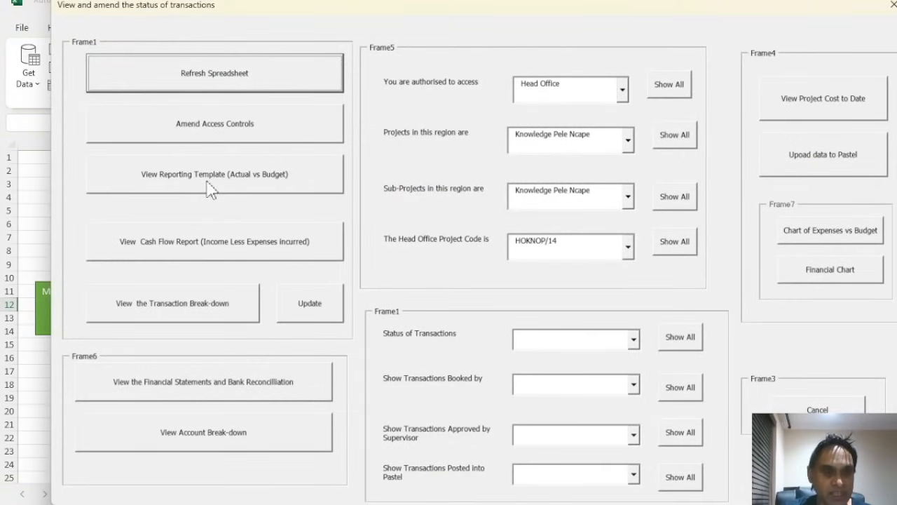
{"action": "left_click", "coordinate": [210, 187]}
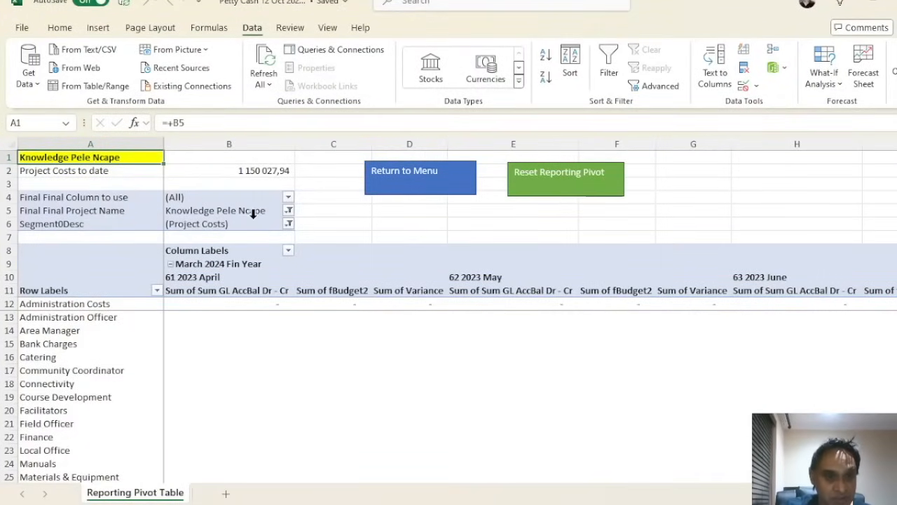
{"action": "left_click", "coordinate": [232, 174]}
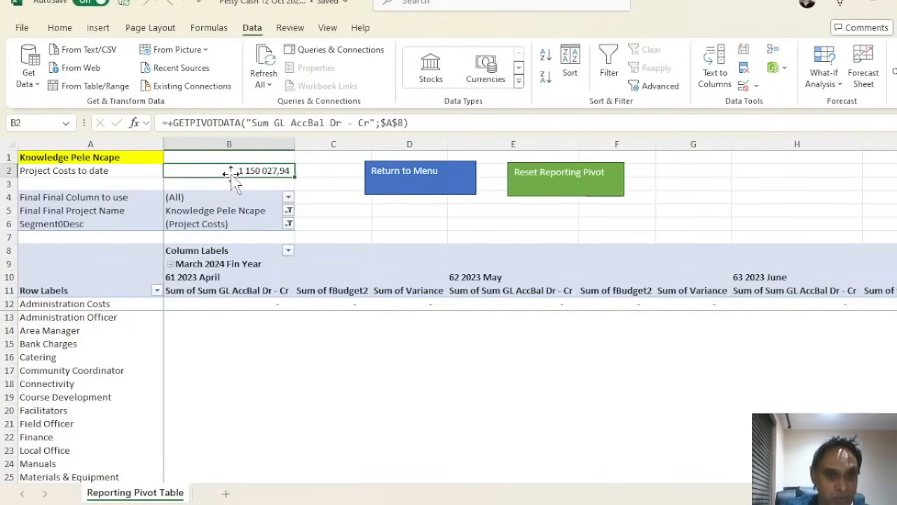
{"action": "scroll", "coordinate": [243, 324], "scroll_direction": "down", "scroll_amount": 5}
{"action": "scroll", "coordinate": [243, 324], "scroll_direction": "up", "scroll_amount": 5}
{"action": "left_click", "coordinate": [246, 319]}
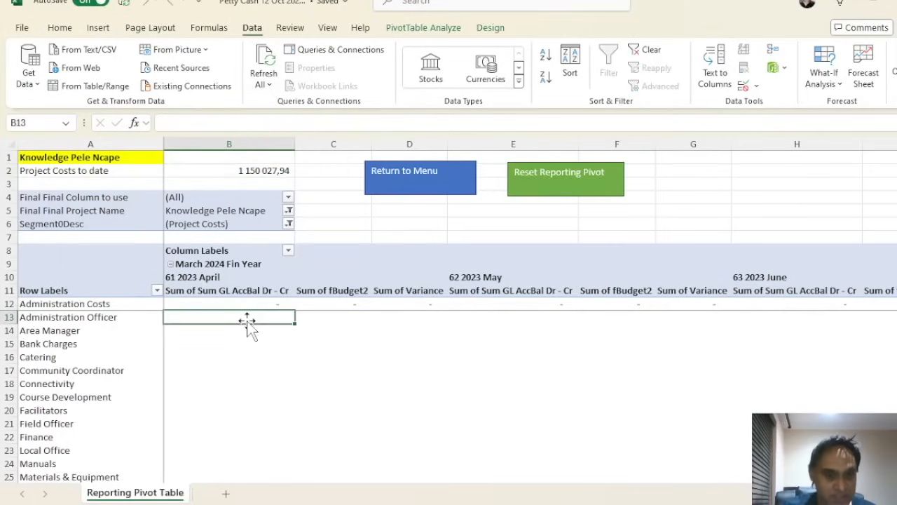
{"action": "key", "text": "Right"}
{"action": "key", "text": "Right"}
{"action": "key", "text": "Right"}
{"action": "key", "text": "Right"}
{"action": "key", "text": "Right"}
{"action": "key", "text": "Right"}
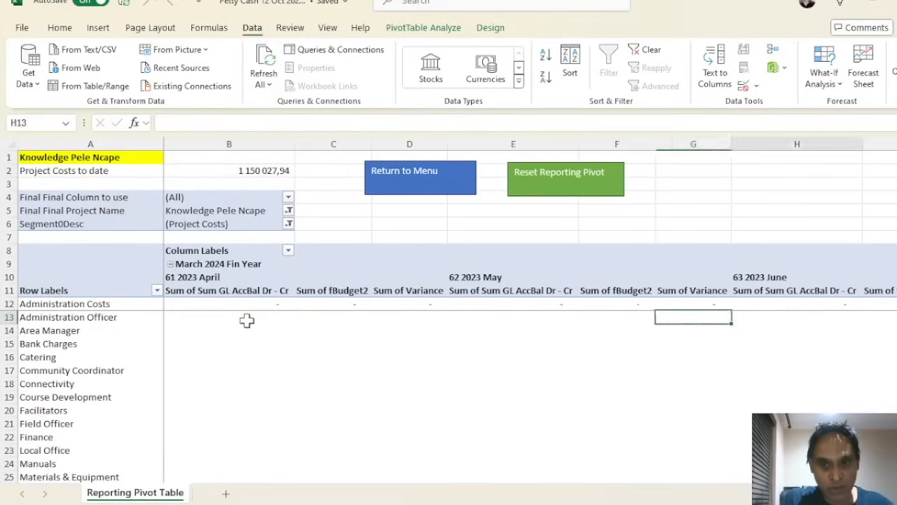
{"action": "key", "text": "Right"}
{"action": "key", "text": "Right"}
{"action": "key", "text": "Right"}
{"action": "key", "text": "Right"}
{"action": "key", "text": "Right"}
{"action": "key", "text": "Right"}
{"action": "key", "text": "Right"}
{"action": "key", "text": "Right"}
{"action": "key", "text": "Right"}
{"action": "key", "text": "Right"}
{"action": "key", "text": "Right"}
{"action": "key", "text": "Right"}
{"action": "key", "text": "Right"}
{"action": "key", "text": "Right"}
{"action": "key", "text": "Right"}
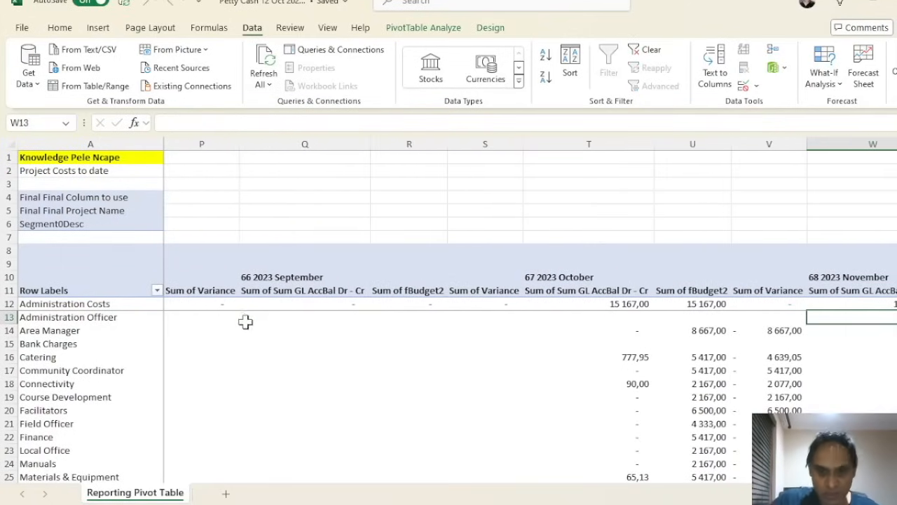
{"action": "left_click", "coordinate": [764, 409]}
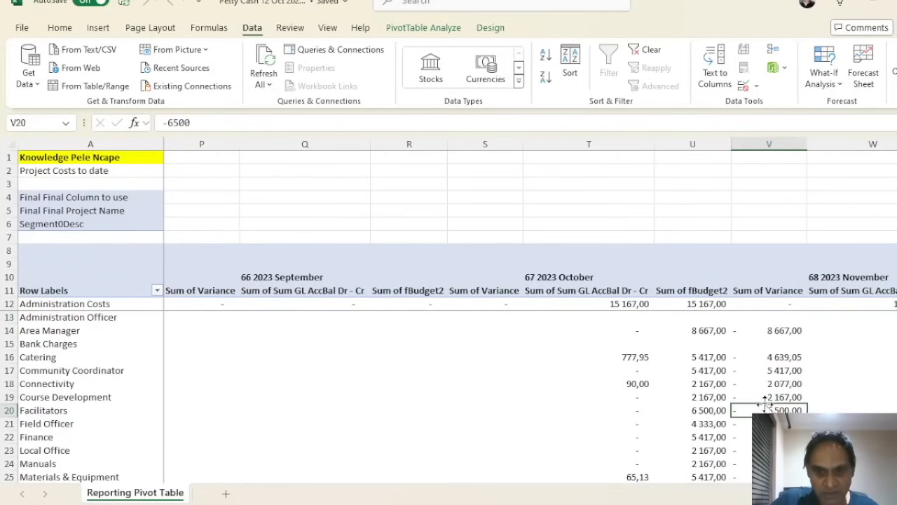
{"action": "left_click_drag", "start_coordinate": [636, 333], "coordinate": [605, 466]}
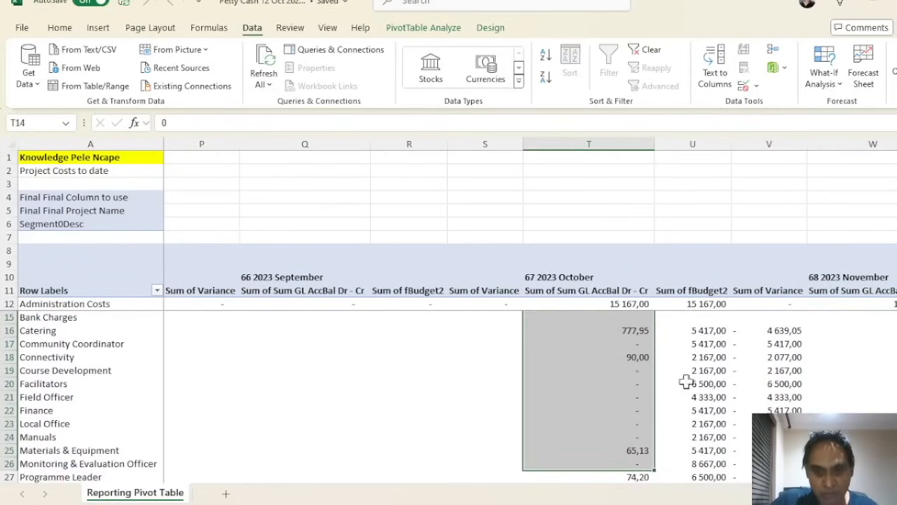
{"action": "scroll", "coordinate": [739, 375], "scroll_direction": "down", "scroll_amount": 4}
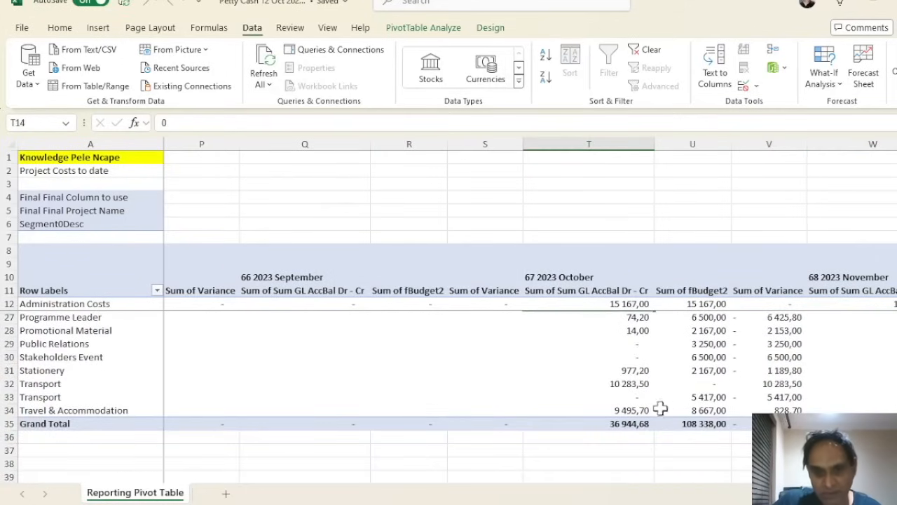
{"action": "mouse_move", "coordinate": [630, 421]}
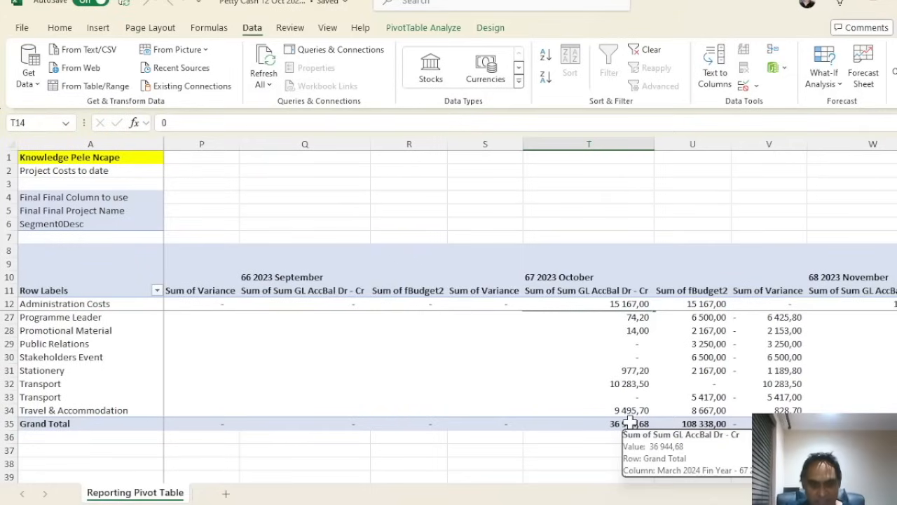
{"action": "left_click", "coordinate": [613, 383]}
{"action": "scroll", "coordinate": [570, 382], "scroll_direction": "up", "scroll_amount": 3}
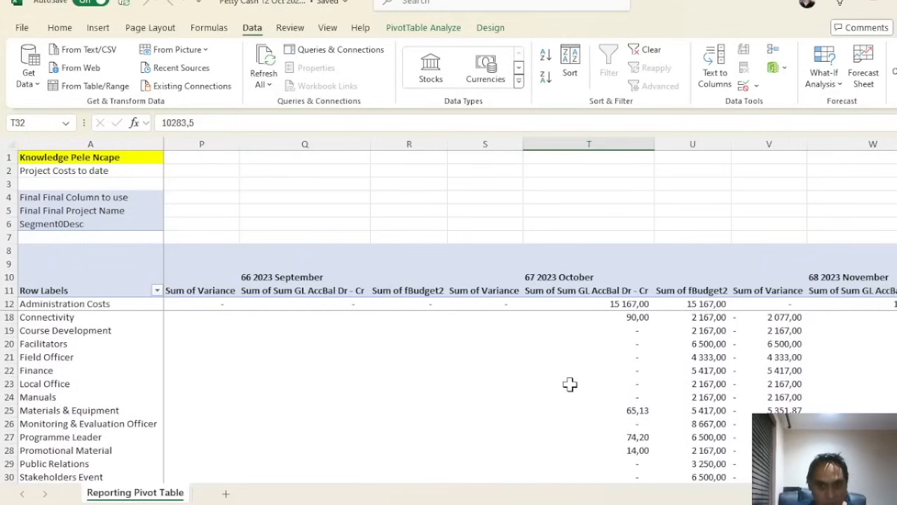
{"action": "left_click", "coordinate": [648, 330]}
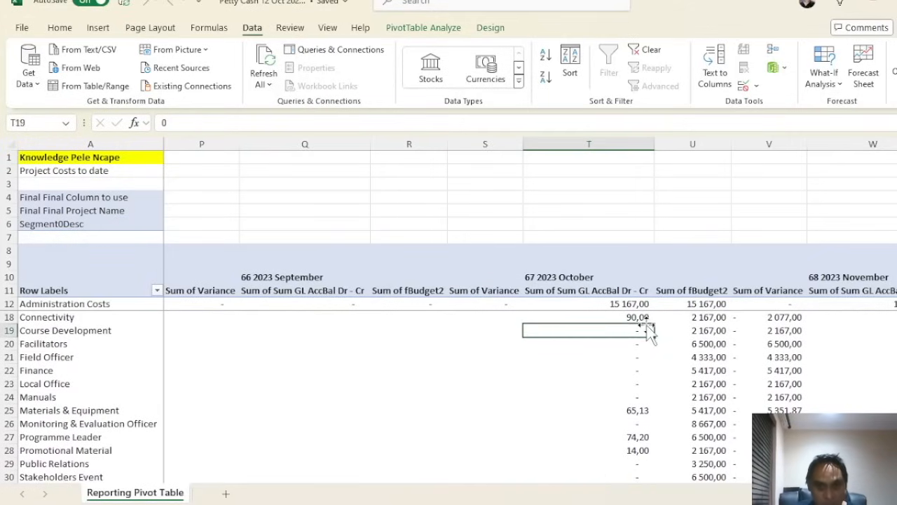
{"action": "left_click", "coordinate": [642, 321]}
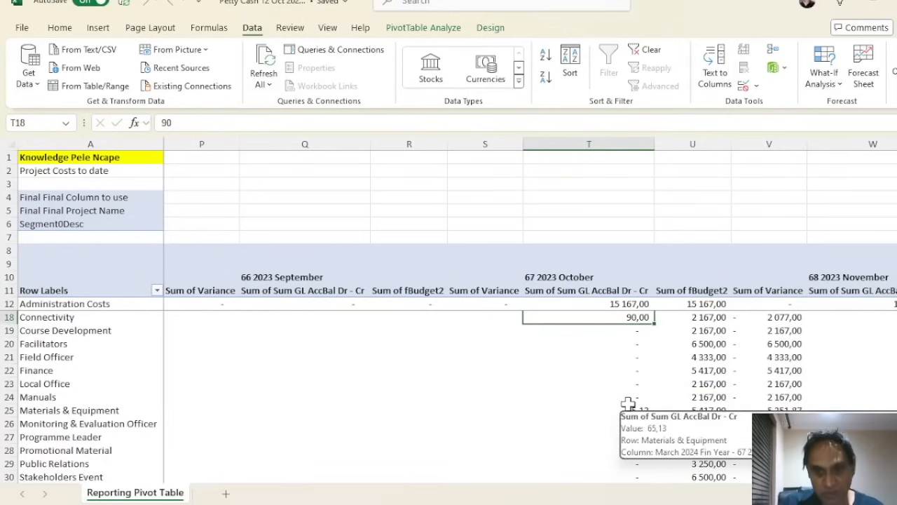
{"action": "key", "text": "Right"}
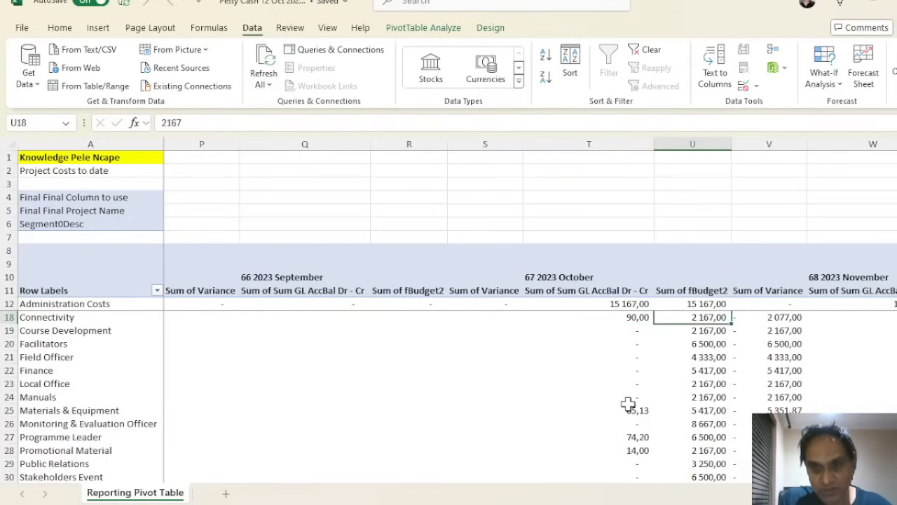
{"action": "key", "text": "Right"}
{"action": "key", "text": "Right"}
{"action": "key", "text": "Right"}
{"action": "key", "text": "Right"}
{"action": "key", "text": "Right"}
{"action": "key", "text": "Right"}
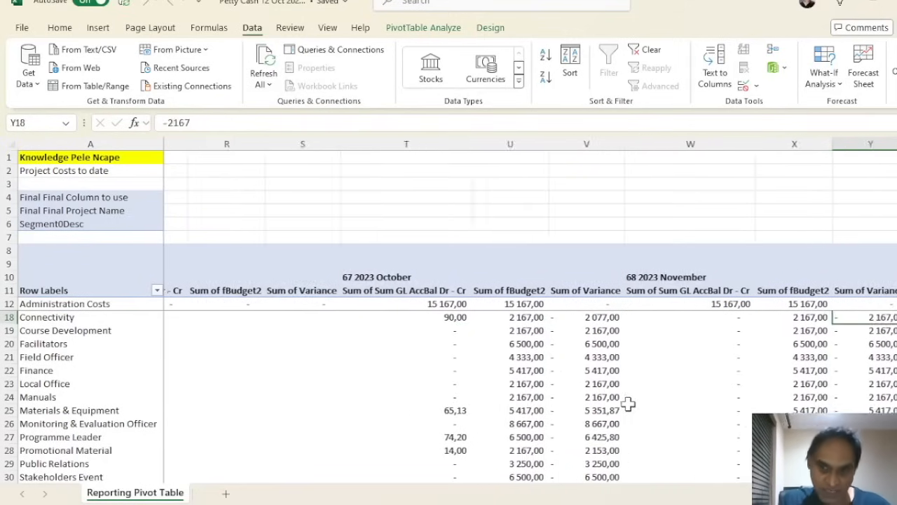
{"action": "key", "text": "Right"}
{"action": "key", "text": "Right"}
{"action": "key", "text": "Right"}
{"action": "key", "text": "Right"}
{"action": "key", "text": "Right"}
{"action": "key", "text": "Right"}
{"action": "key", "text": "Right"}
{"action": "key", "text": "Right"}
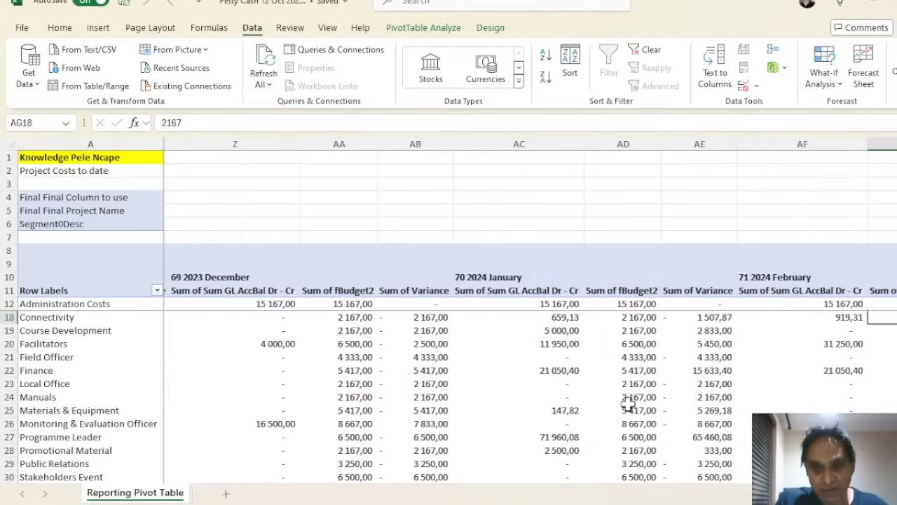
{"action": "key", "text": "Right"}
{"action": "key", "text": "Right"}
{"action": "key", "text": "Right"}
{"action": "key", "text": "Right"}
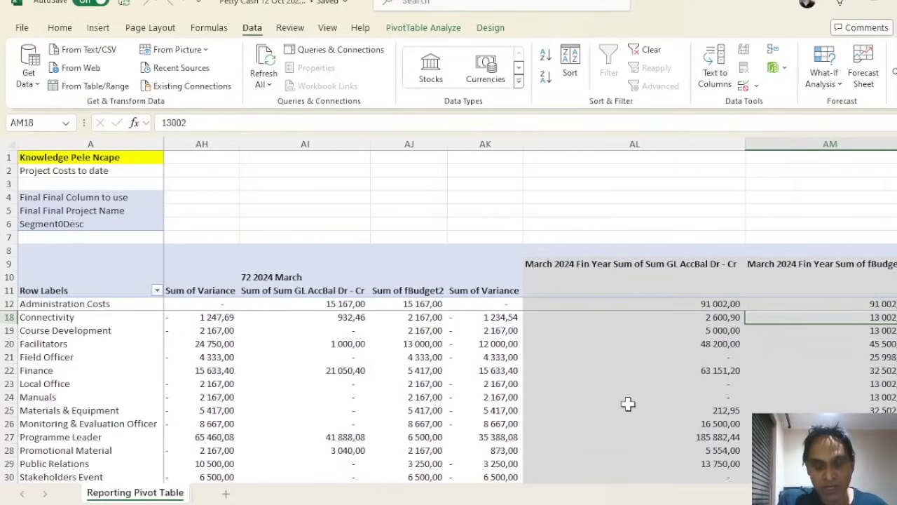
{"action": "key", "text": "Left"}
{"action": "key", "text": "Left"}
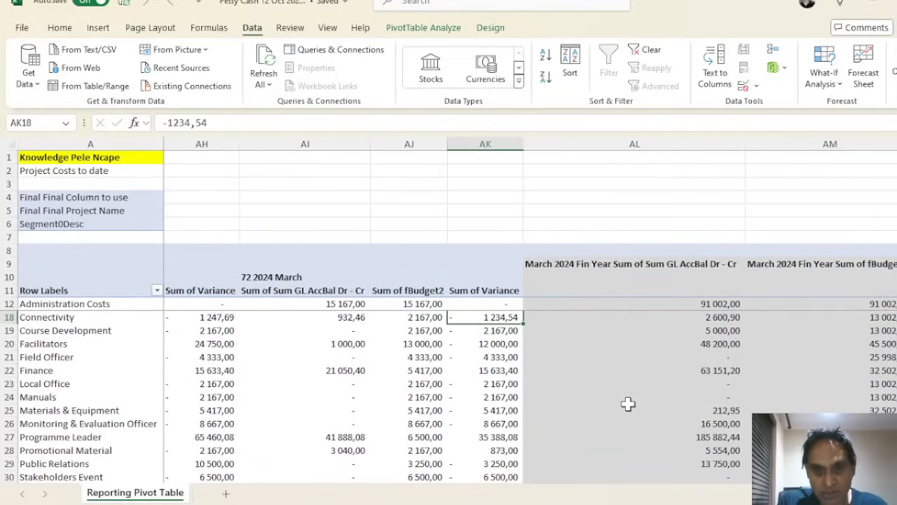
{"action": "key", "text": "Right"}
{"action": "key", "text": "Right"}
{"action": "key", "text": "Right"}
{"action": "key", "text": "Right"}
{"action": "key", "text": "Right"}
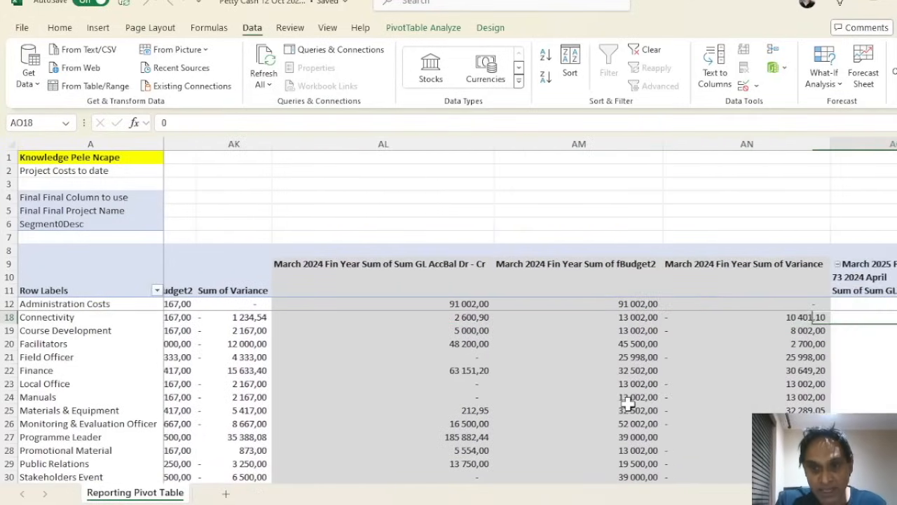
{"action": "key", "text": "Right"}
{"action": "key", "text": "Right"}
{"action": "key", "text": "Right"}
{"action": "key", "text": "Right"}
{"action": "key", "text": "Right"}
{"action": "key", "text": "Right"}
{"action": "key", "text": "Right"}
{"action": "key", "text": "Right"}
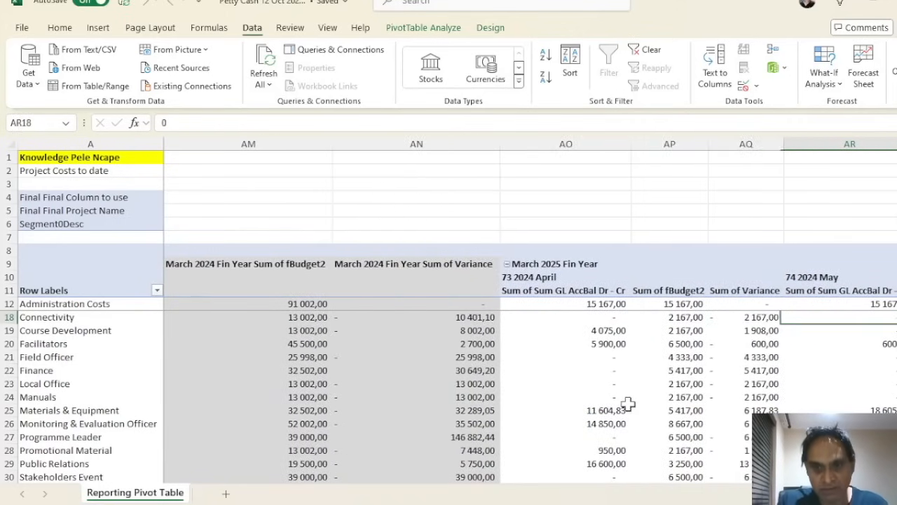
{"action": "key", "text": "Right"}
{"action": "key", "text": "Right"}
{"action": "key", "text": "Right"}
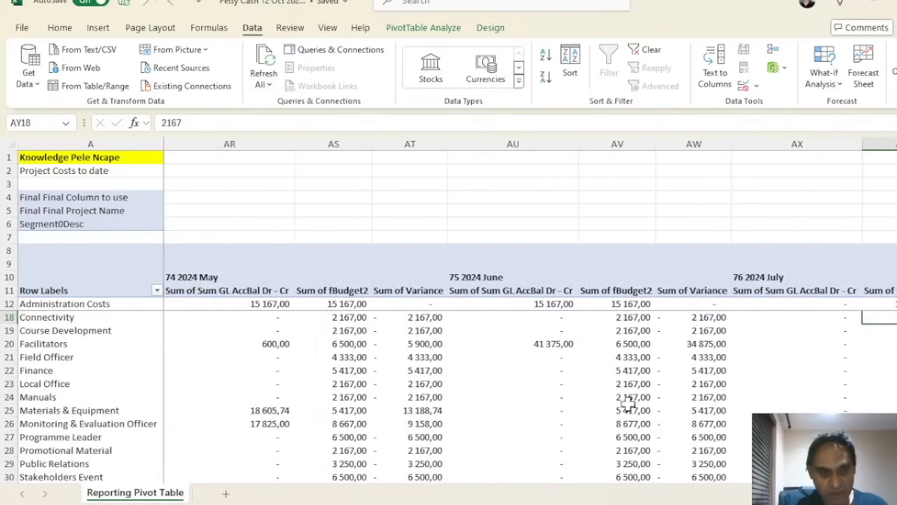
{"action": "key", "text": "Left"}
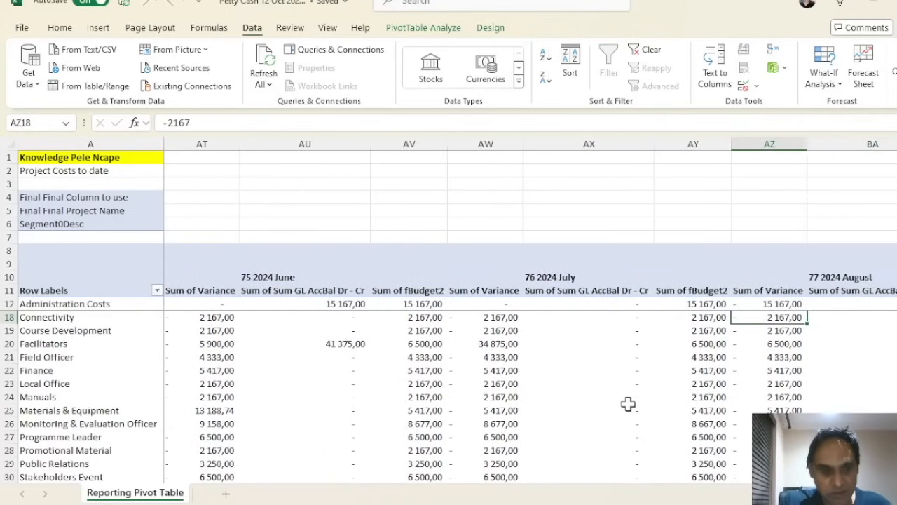
{"action": "key", "text": "Left"}
{"action": "key", "text": "Left"}
{"action": "key", "text": "Left"}
{"action": "key", "text": "Left"}
{"action": "key", "text": "Left"}
{"action": "key", "text": "Left"}
{"action": "key", "text": "Left"}
{"action": "key", "text": "Left"}
{"action": "key", "text": "Left"}
{"action": "key", "text": "Left"}
{"action": "key", "text": "Left"}
{"action": "key", "text": "Left"}
{"action": "key", "text": "Left"}
{"action": "key", "text": "Left"}
{"action": "key", "text": "Left"}
{"action": "key", "text": "Left"}
{"action": "key", "text": "Left"}
{"action": "key", "text": "Left"}
{"action": "key", "text": "Left"}
{"action": "key", "text": "Left"}
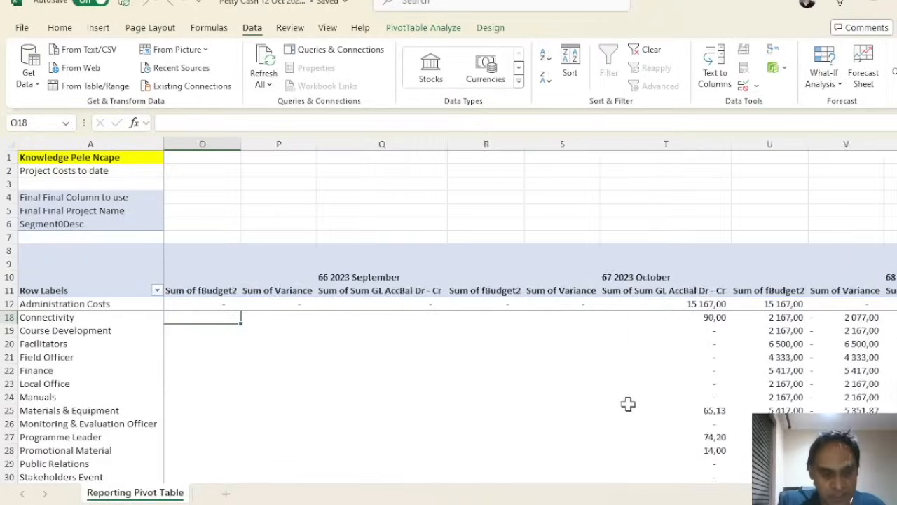
{"action": "key", "text": "Left"}
{"action": "key", "text": "Left"}
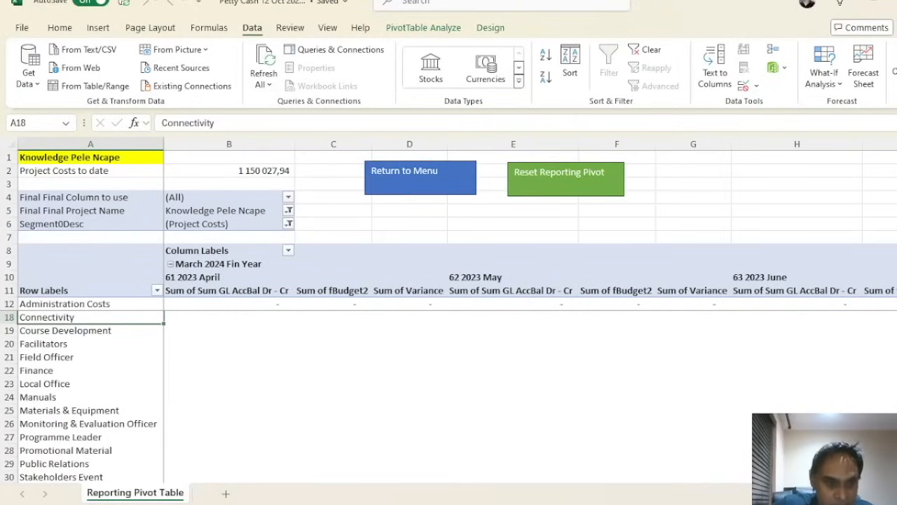
{"action": "left_click", "coordinate": [87, 356]}
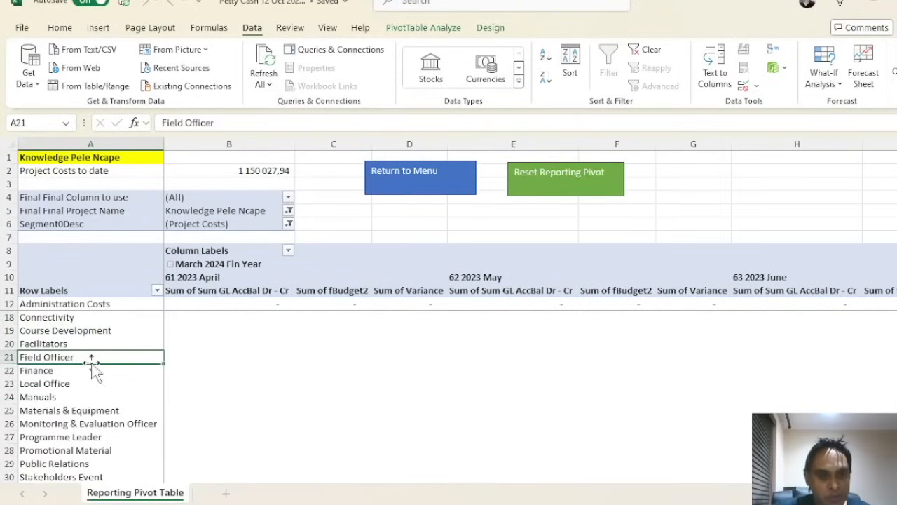
{"action": "scroll", "coordinate": [90, 370], "scroll_direction": "down", "scroll_amount": 4}
{"action": "scroll", "coordinate": [98, 362], "scroll_direction": "up", "scroll_amount": 6}
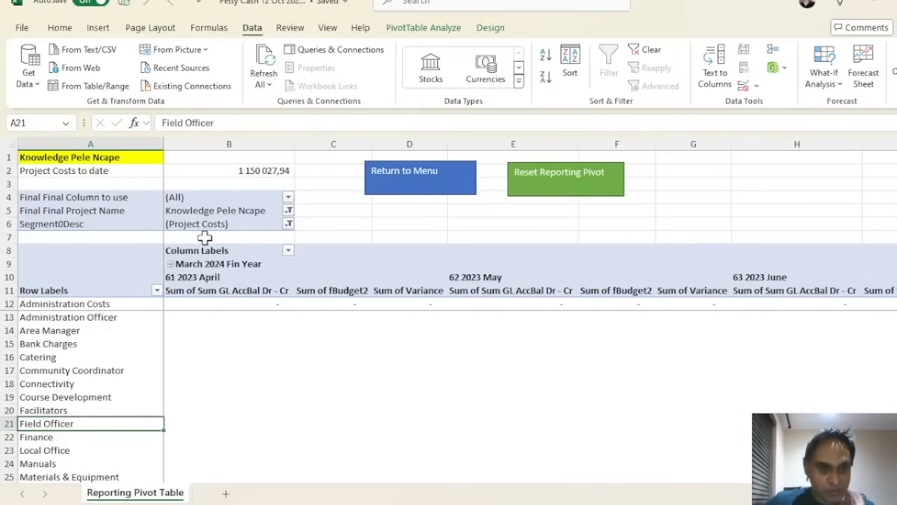
{"action": "left_click", "coordinate": [289, 212]}
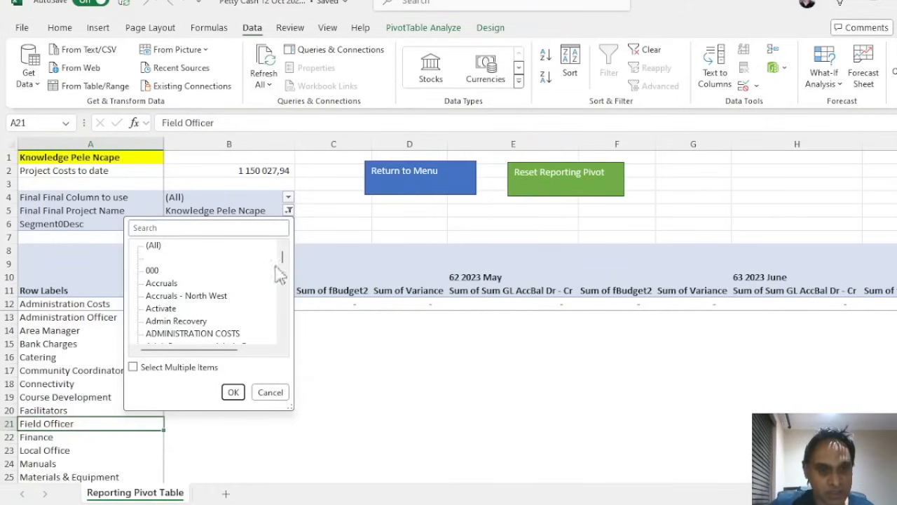
{"action": "left_click", "coordinate": [272, 392]}
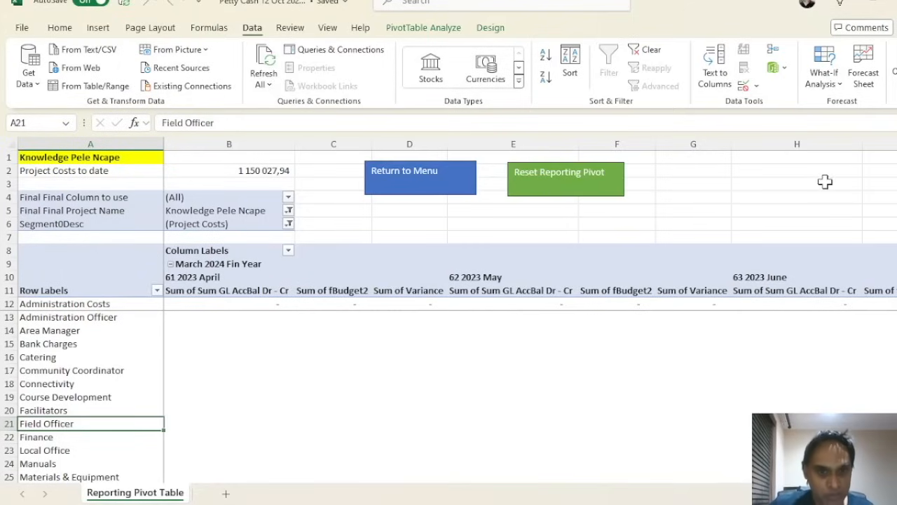
Verify the user ID from the Master Menu and open the Cash Flow Report, showing the project's Cost of Sales by financial year (1 150 027,94)
{"action": "left_click", "coordinate": [464, 191]}
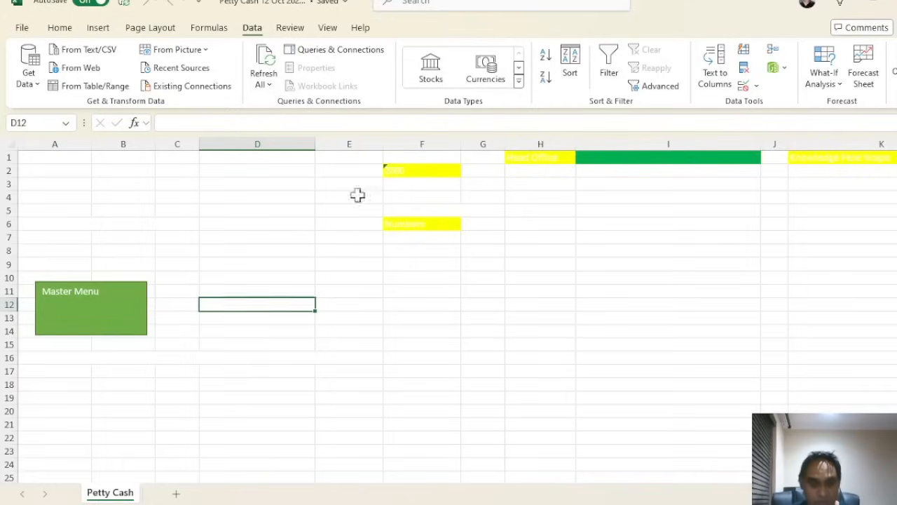
{"action": "left_click", "coordinate": [112, 315]}
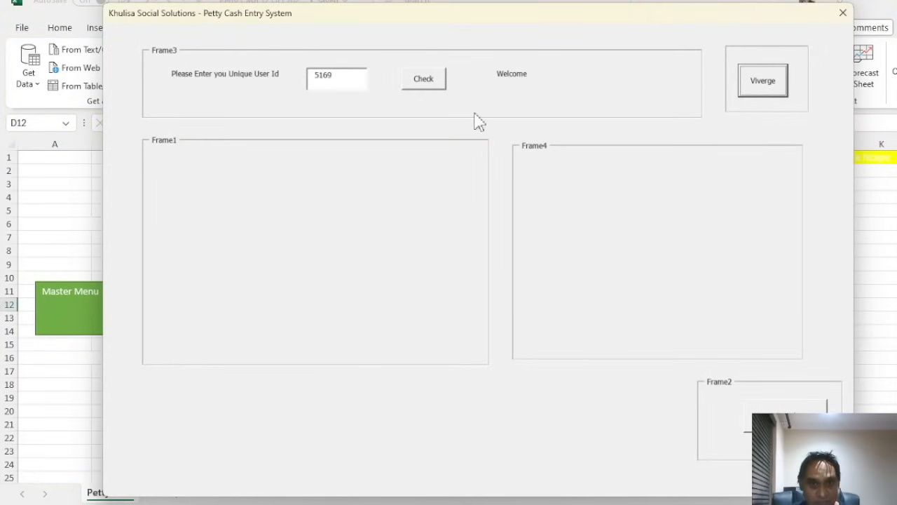
{"action": "left_click", "coordinate": [441, 91]}
{"action": "left_click", "coordinate": [419, 194]}
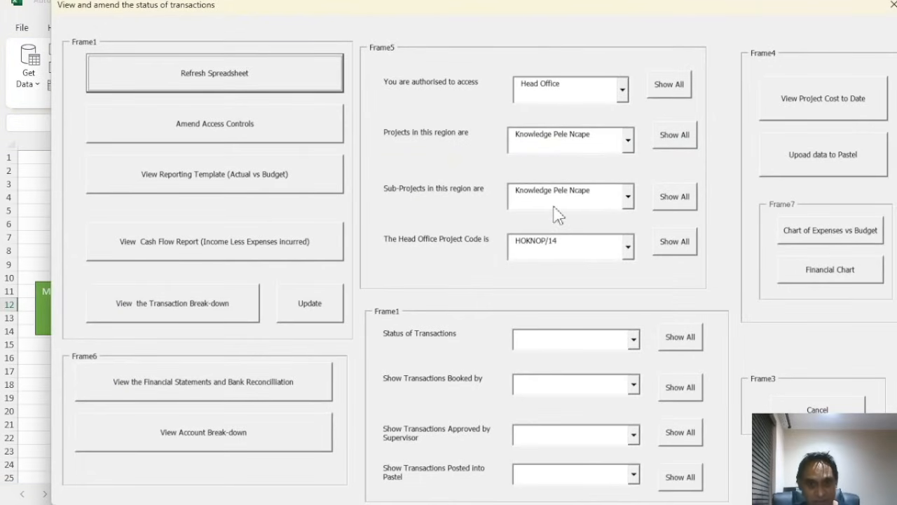
{"action": "left_click", "coordinate": [231, 254]}
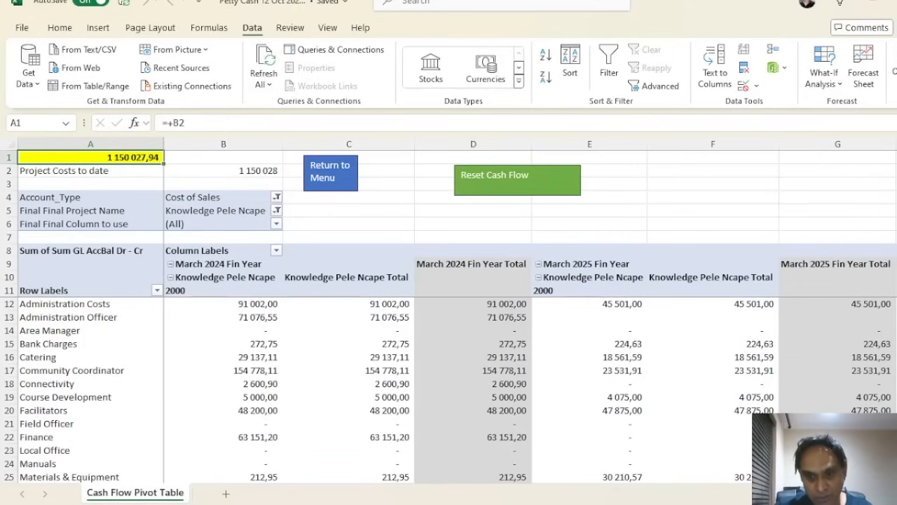
Remove March 2023 Fin Year from the Cash Flow pivot columns, leaving 2024 and 2025
{"action": "scroll", "coordinate": [530, 316], "scroll_direction": "right", "scroll_amount": 2}
{"action": "scroll", "coordinate": [530, 312], "scroll_direction": "left", "scroll_amount": 2}
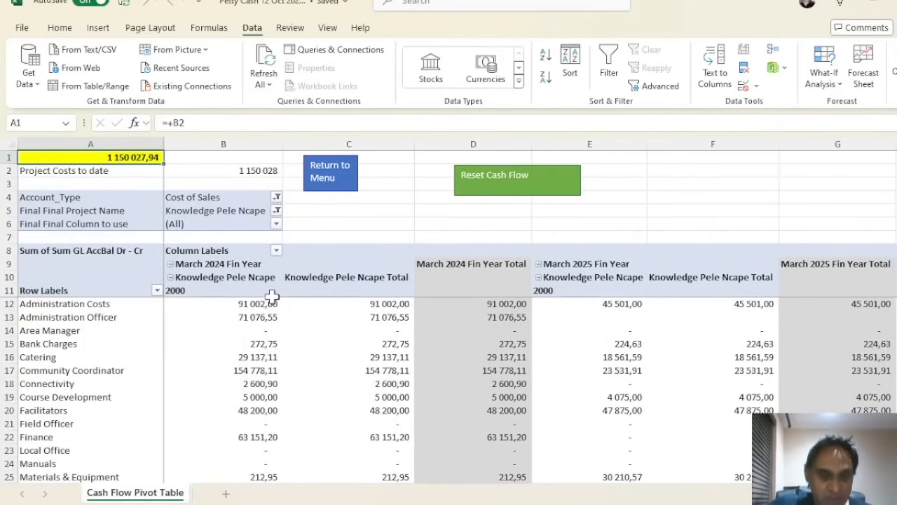
{"action": "left_click", "coordinate": [170, 264]}
{"action": "left_click", "coordinate": [170, 265]}
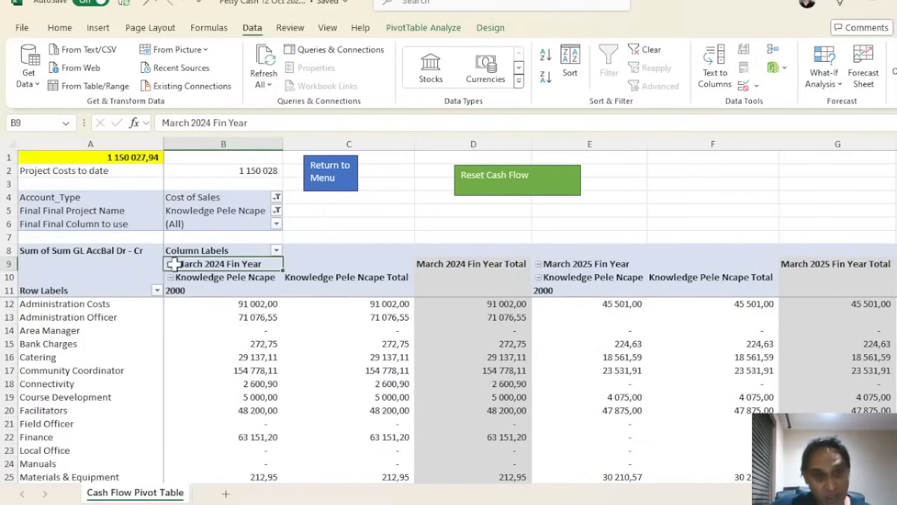
{"action": "left_click", "coordinate": [277, 251]}
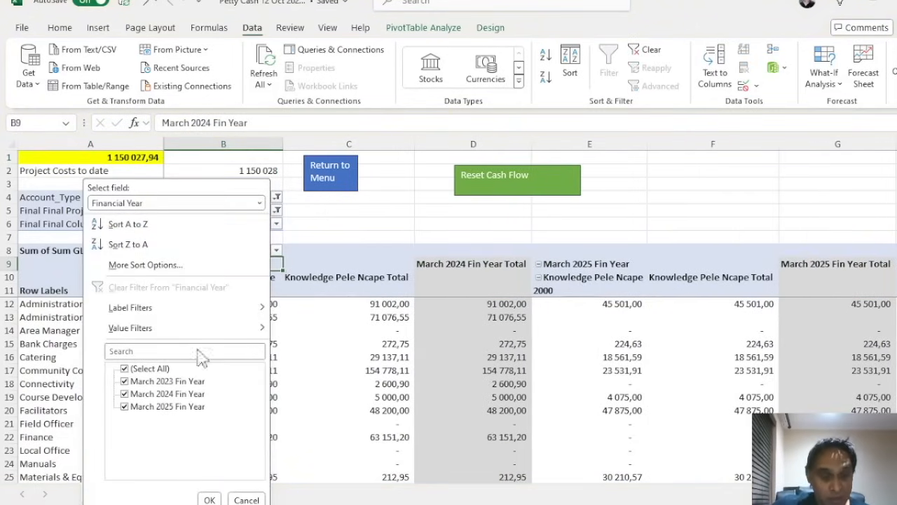
{"action": "left_click", "coordinate": [127, 382]}
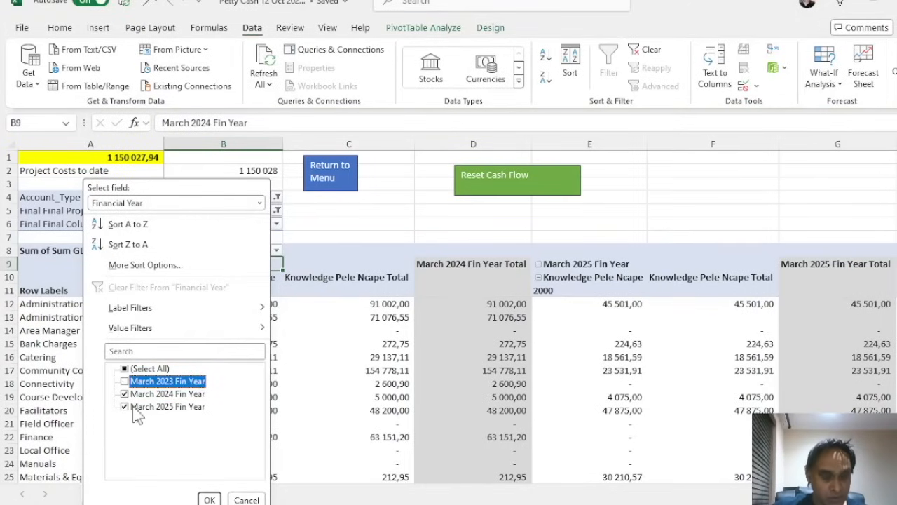
{"action": "left_click", "coordinate": [209, 500]}
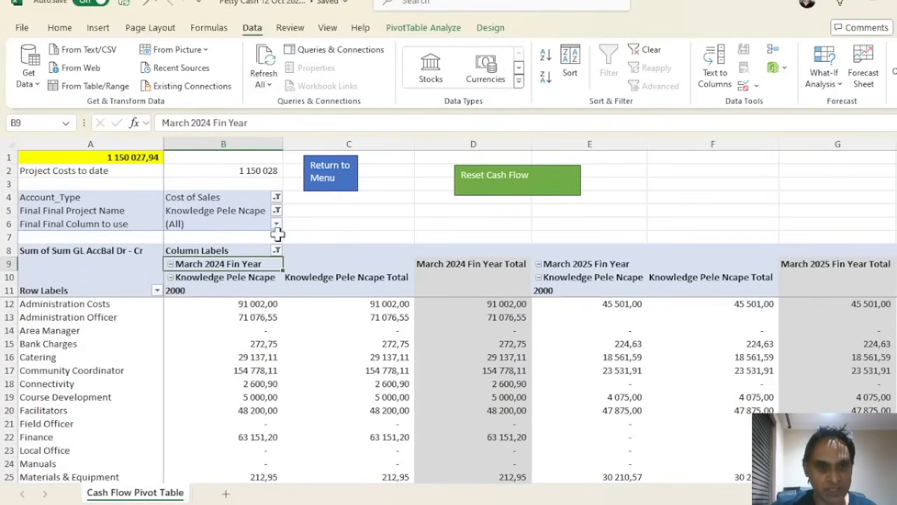
Filter the Cash Flow pivot's Account_Type to Other Expense
{"action": "left_click", "coordinate": [277, 197]}
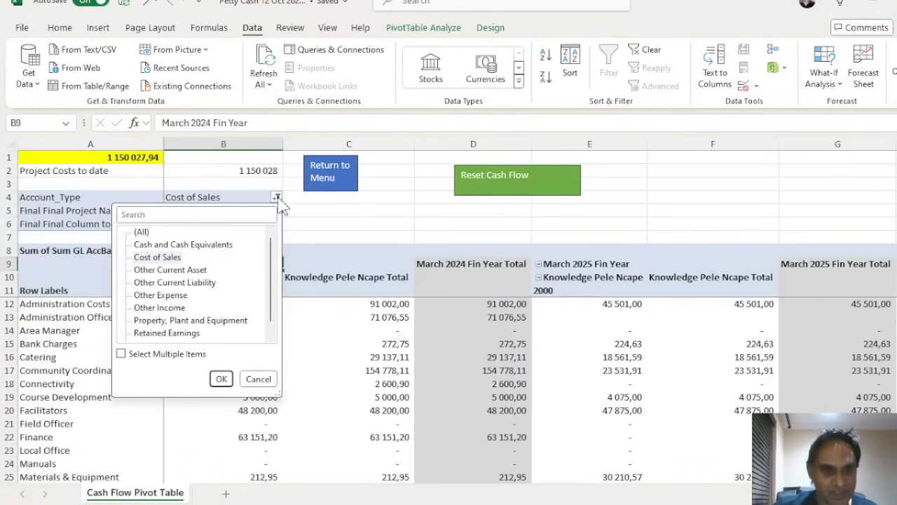
{"action": "left_click", "coordinate": [176, 295]}
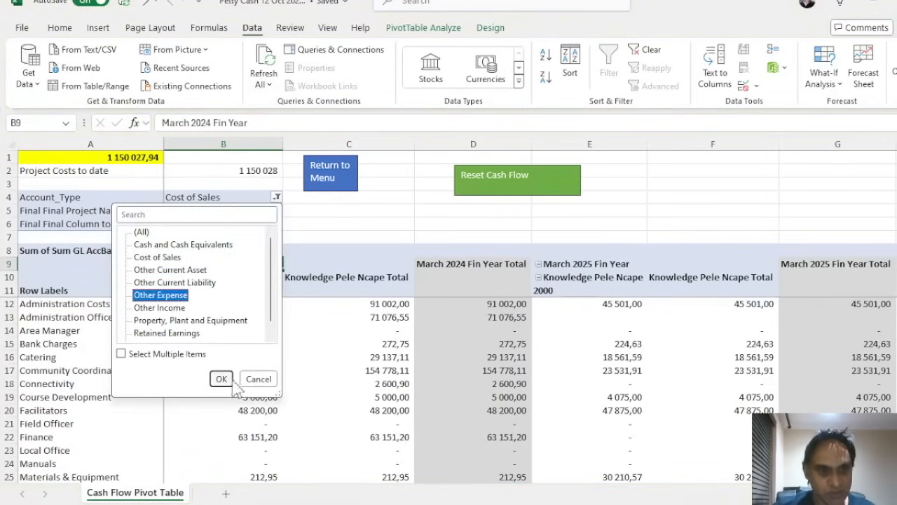
{"action": "left_click", "coordinate": [221, 378]}
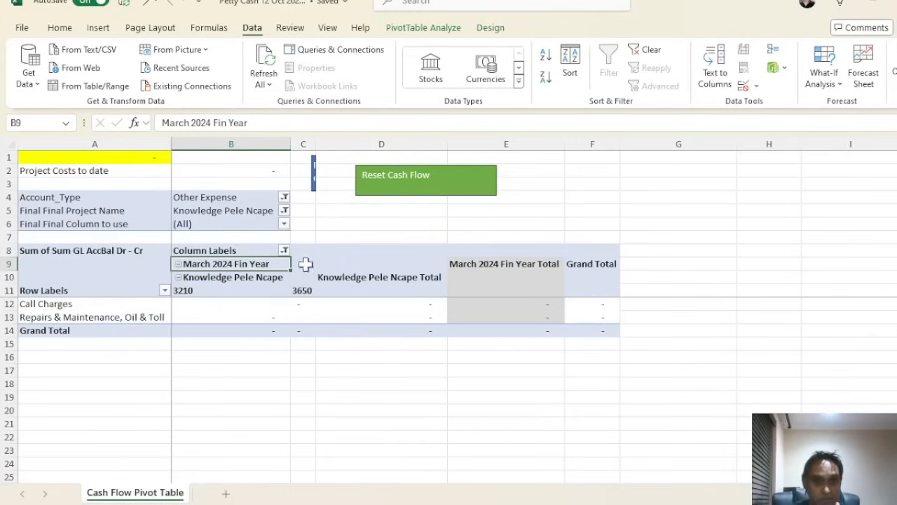
Reset the Cash Flow pivot to its defaults and return to the Petty Cash menu sheet
{"action": "left_click", "coordinate": [397, 175]}
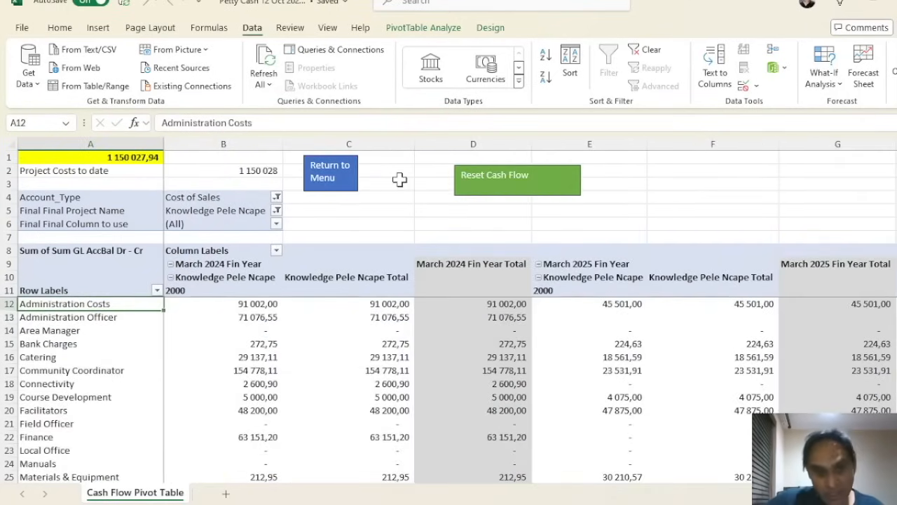
{"action": "left_click", "coordinate": [577, 238]}
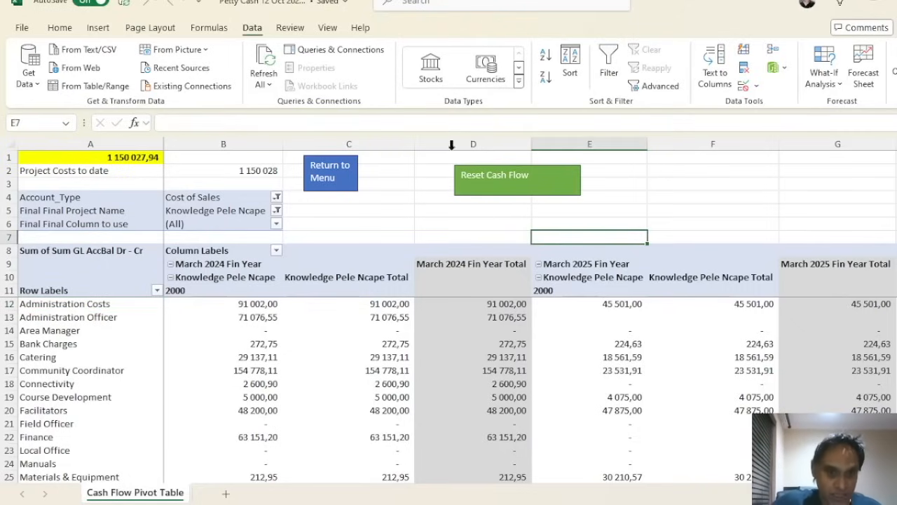
{"action": "left_click", "coordinate": [338, 171]}
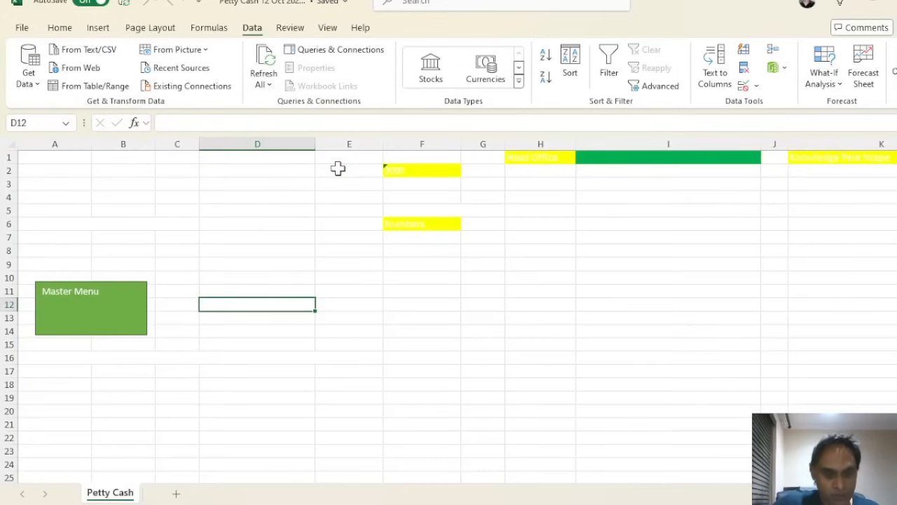